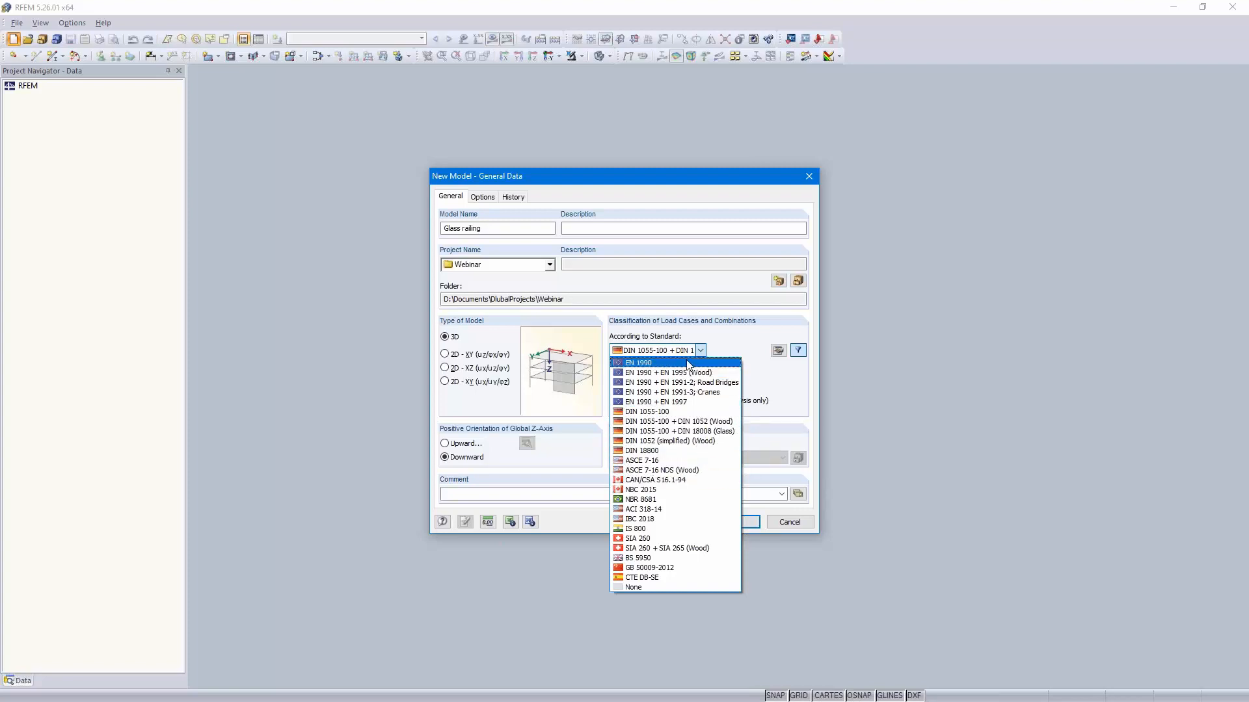
# Classify load cases and combinations by DIN 1055-100 + DIN 18008 (Glass) and create the Glass railing model
pyautogui.click(719, 431)
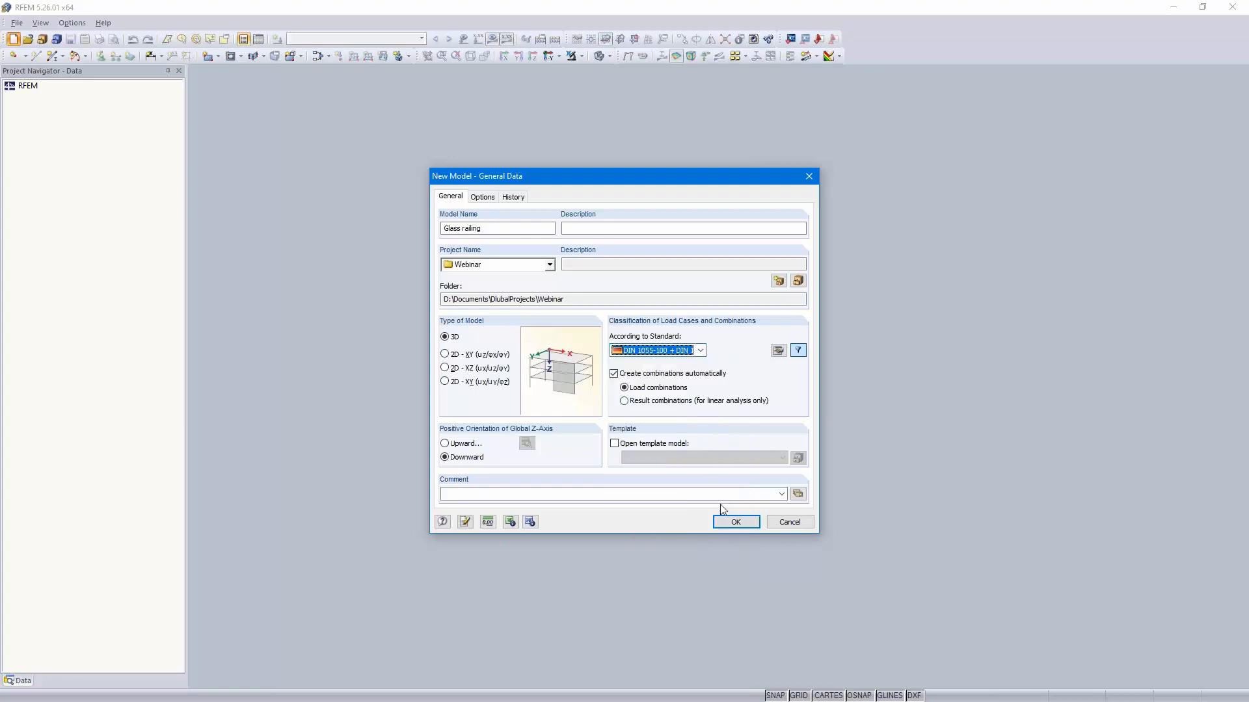
pyautogui.click(731, 523)
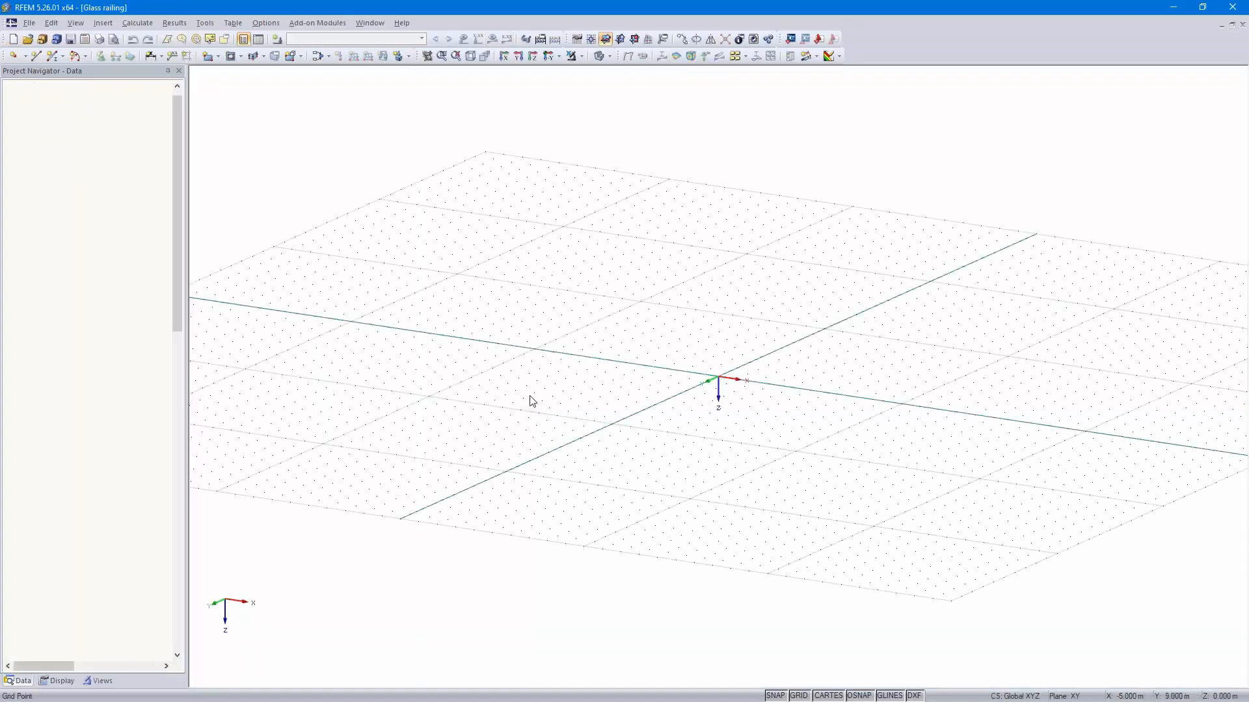
# Draw a 1 m by 1 m rectangular surface from the origin in the XZ work plane, keeping Steel S 235 and 180 mm thickness
pyautogui.click(634, 40)
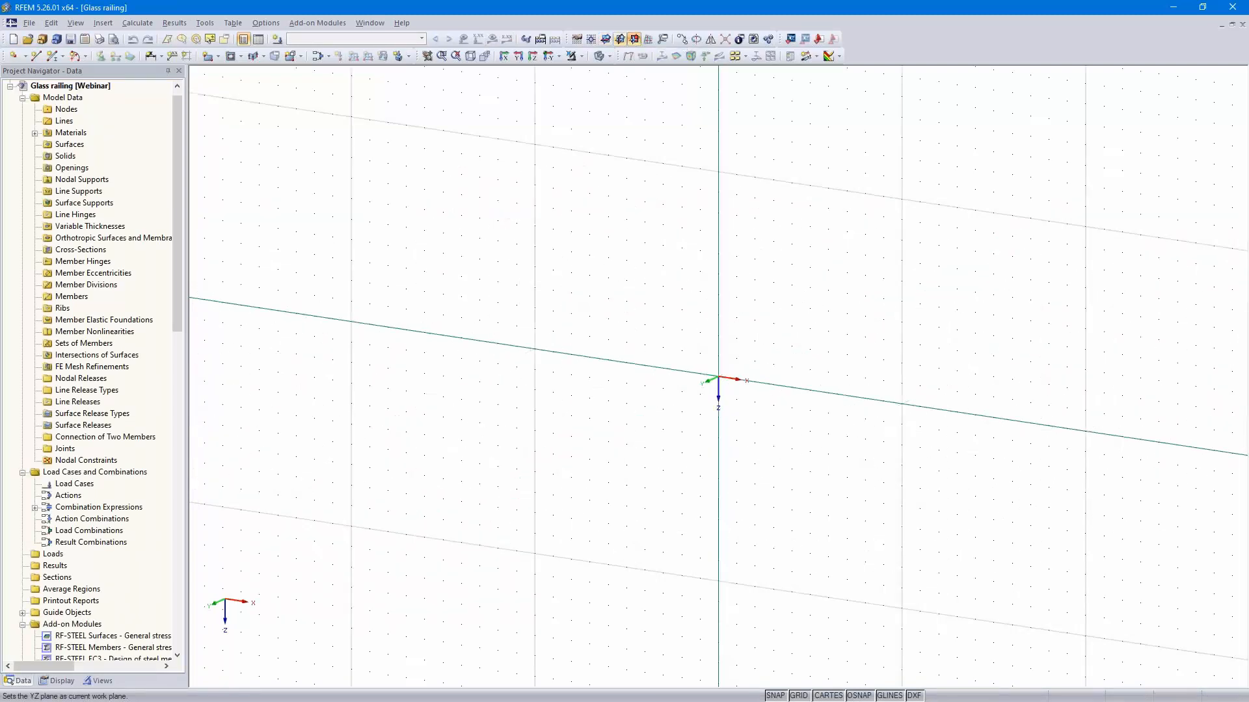
pyautogui.click(549, 57)
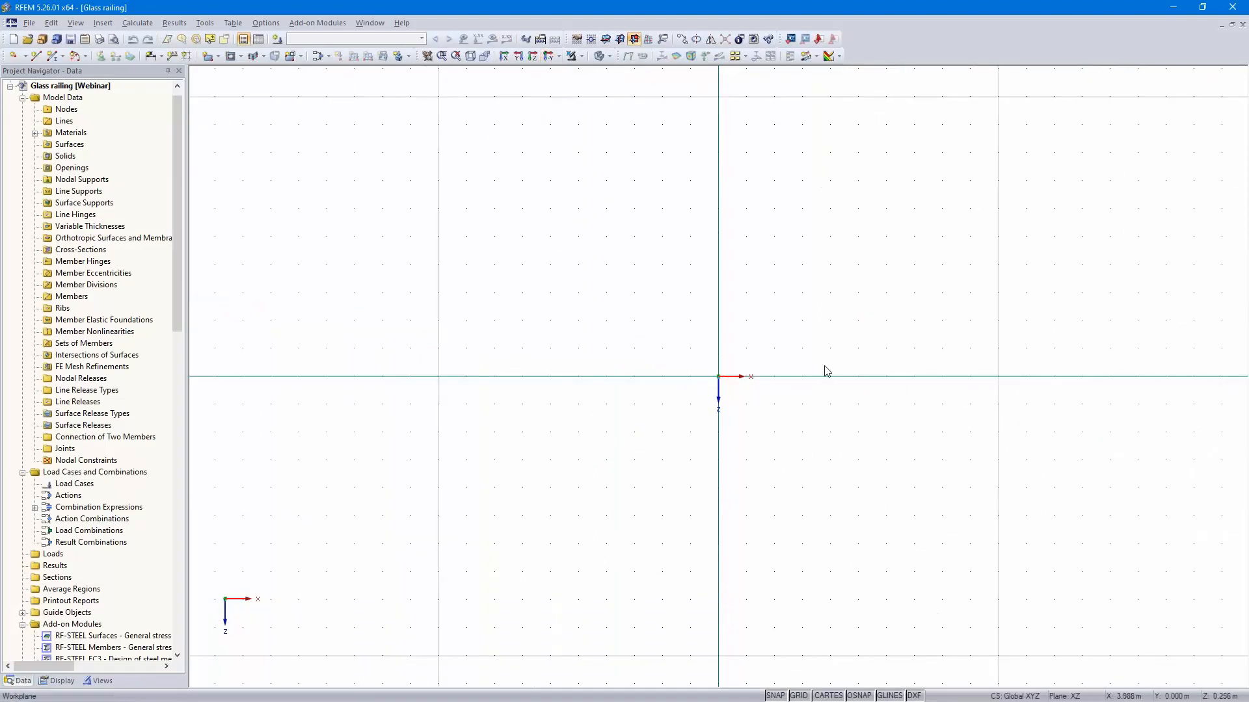
pyautogui.click(219, 57)
pyautogui.click(234, 70)
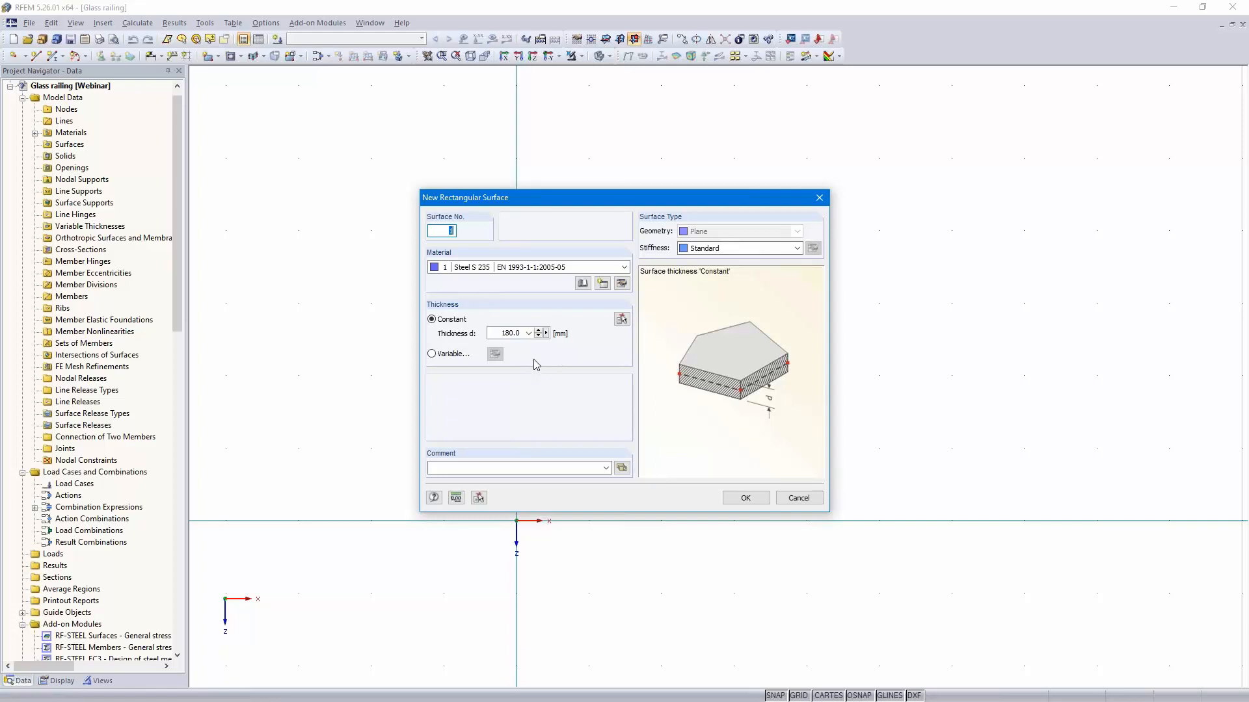
pyautogui.click(743, 498)
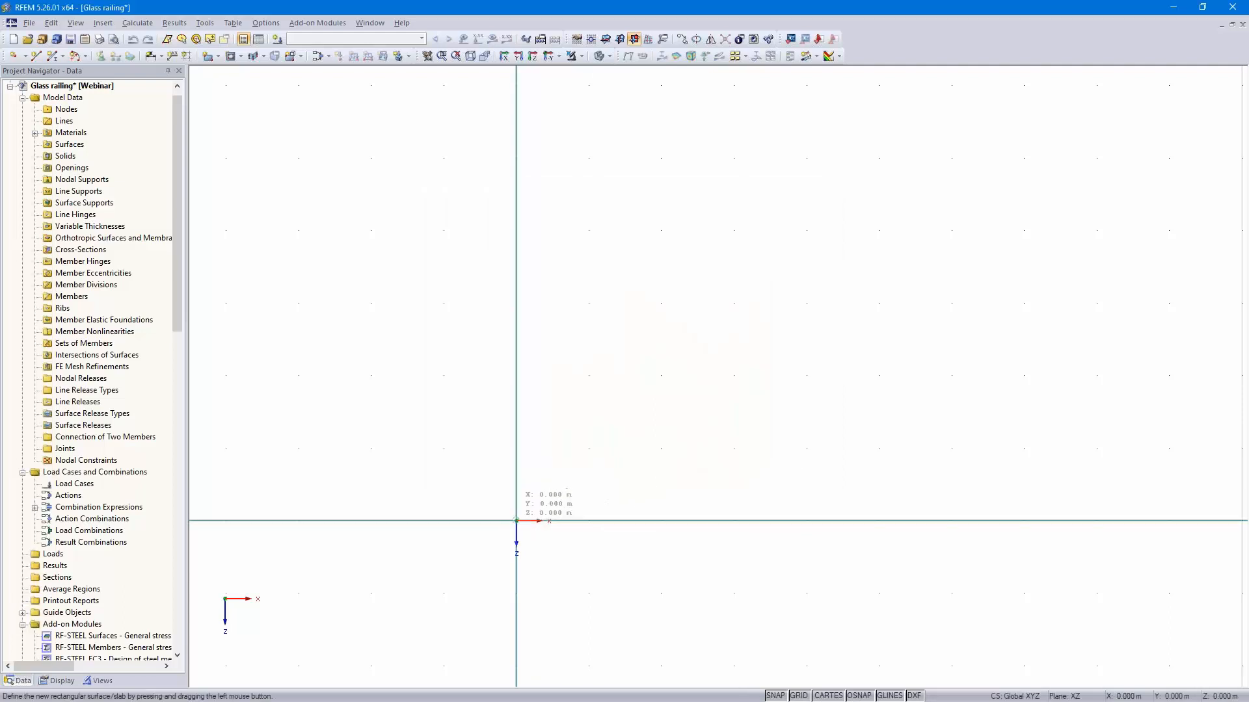
pyautogui.click(590, 448)
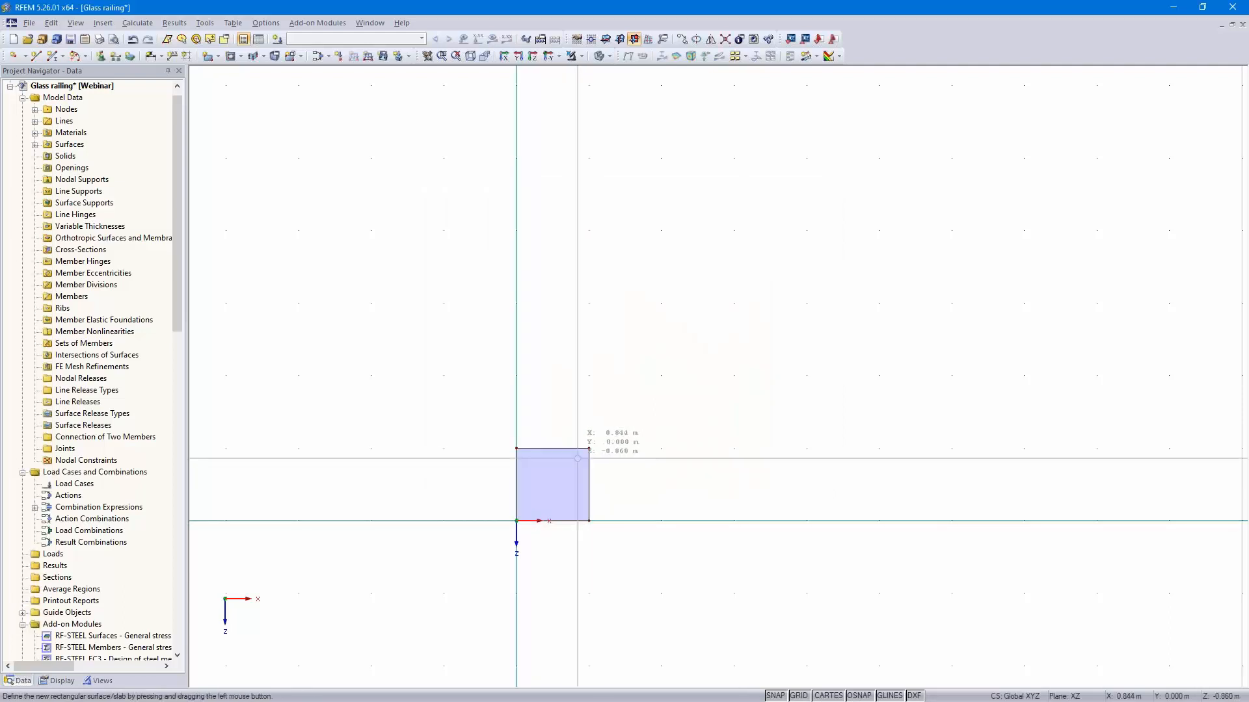
# Copy the surface's bottom edge line once with a dz displacement of -0.1 m
pyautogui.scroll(10, 604, 475)
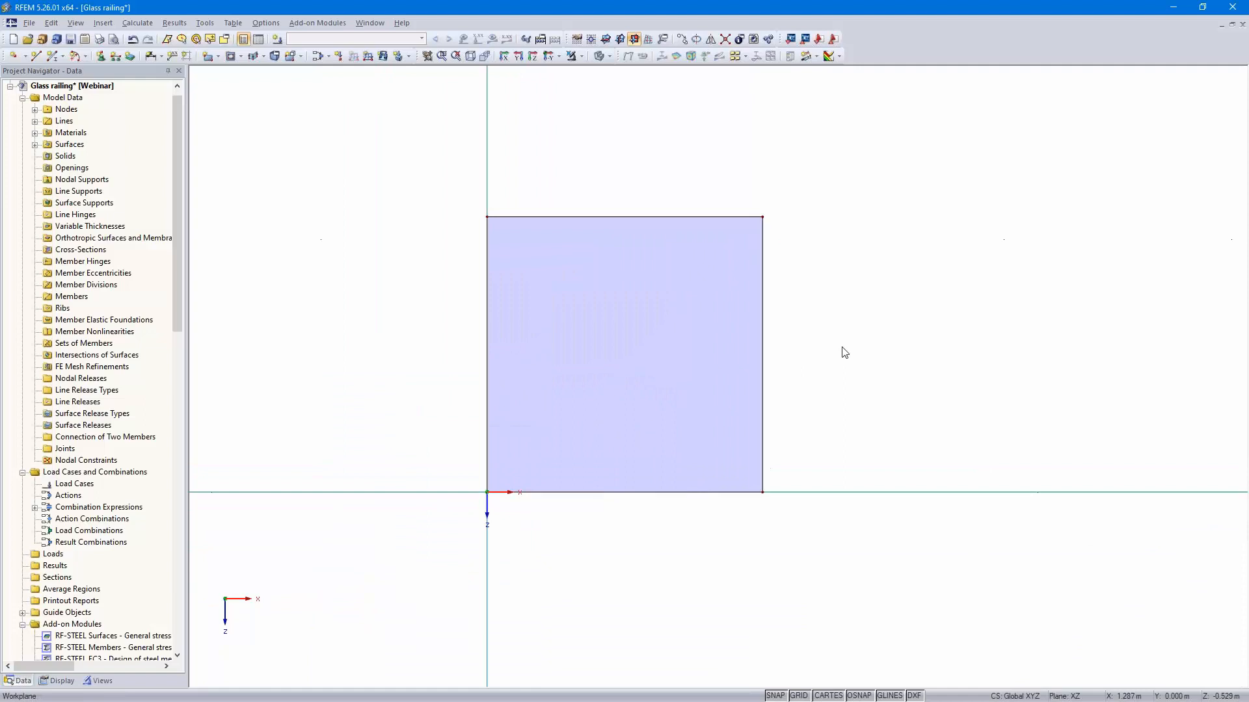
pyautogui.moveTo(957, 345); pyautogui.dragTo(1005, 348, button='middle')
pyautogui.scroll(-2, 1004, 347)
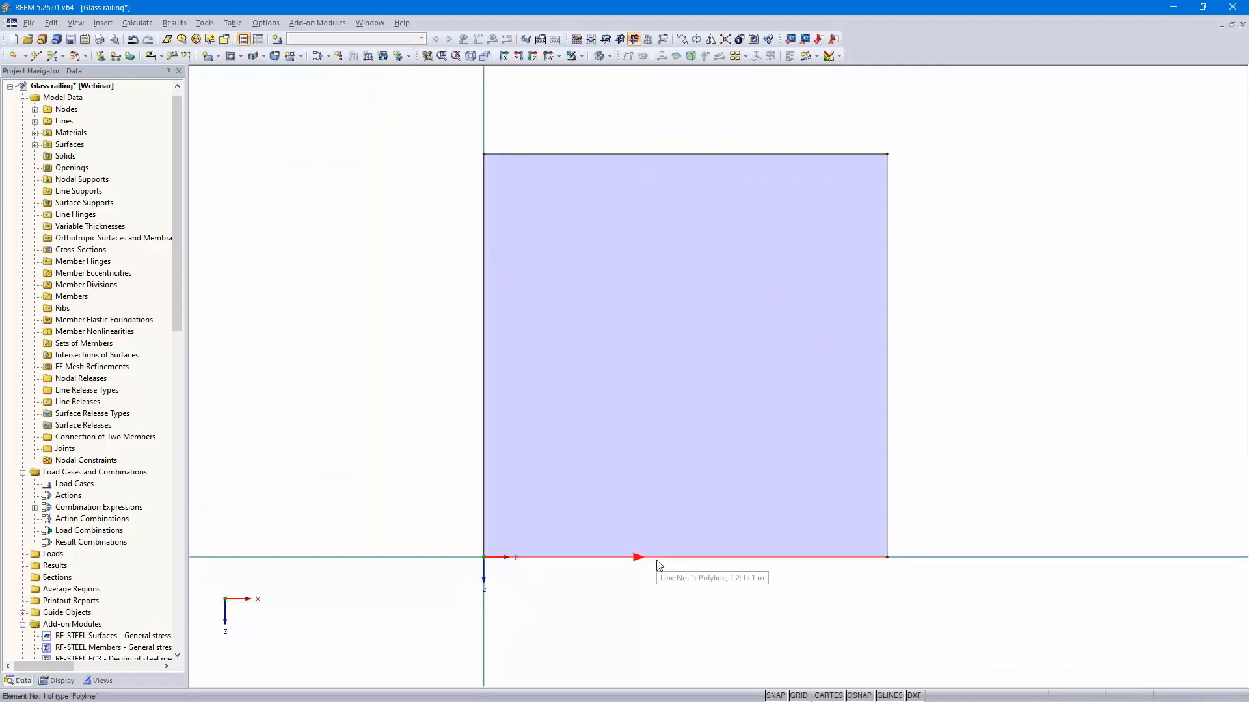
pyautogui.click(636, 275)
pyautogui.click(683, 39)
pyautogui.click(460, 240)
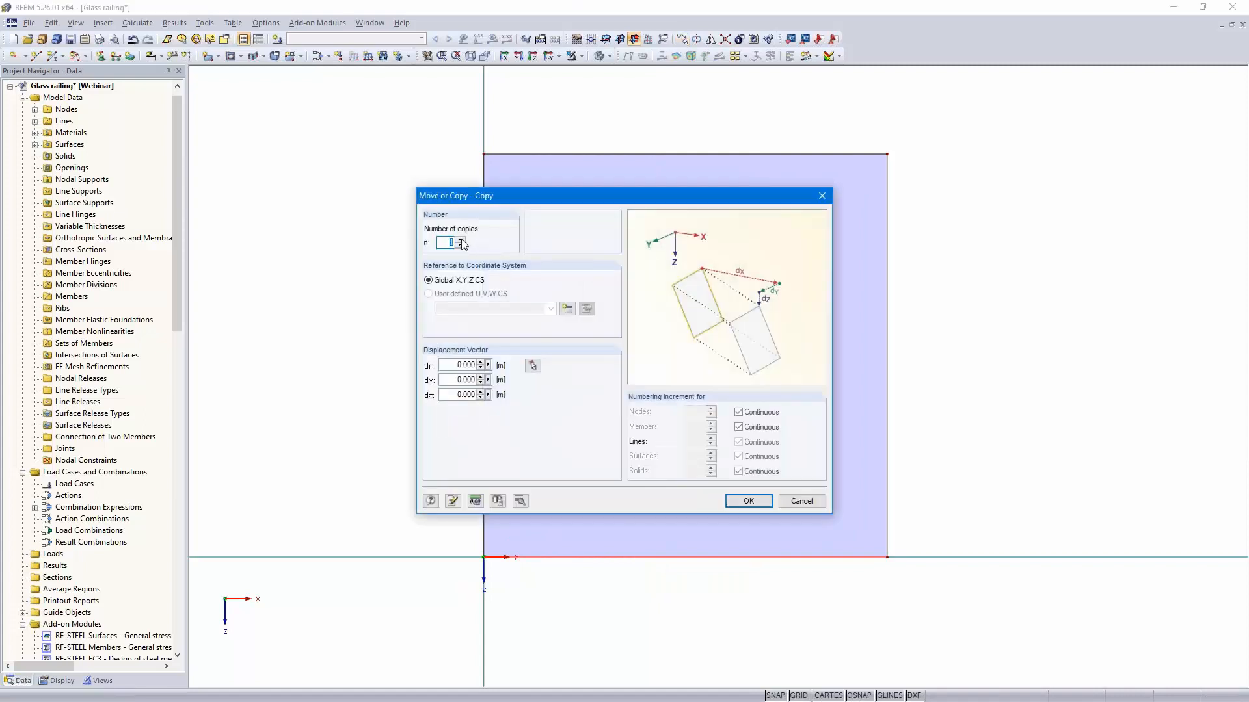
pyautogui.click(454, 396)
pyautogui.write('-0')
pyautogui.write('.1')
pyautogui.click(748, 502)
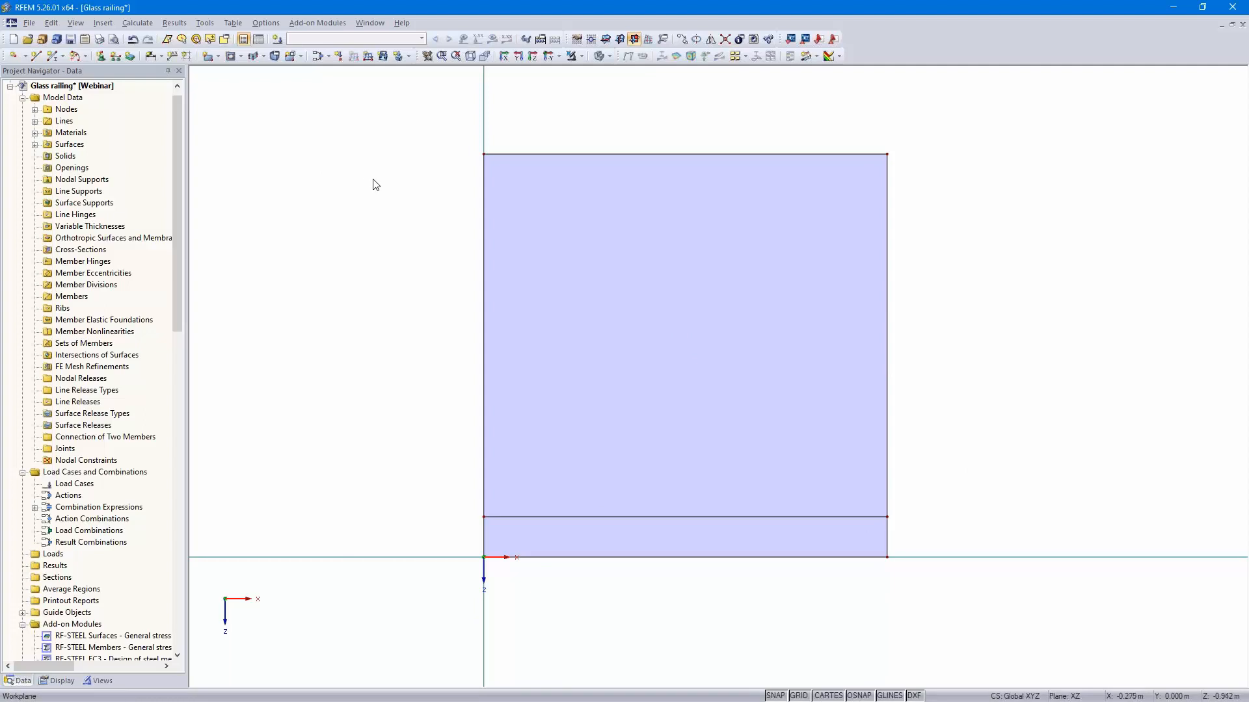
# Describe load case LC1 as Self-weight, keeping the Permanent action category and active self-weight
pyautogui.click(278, 40)
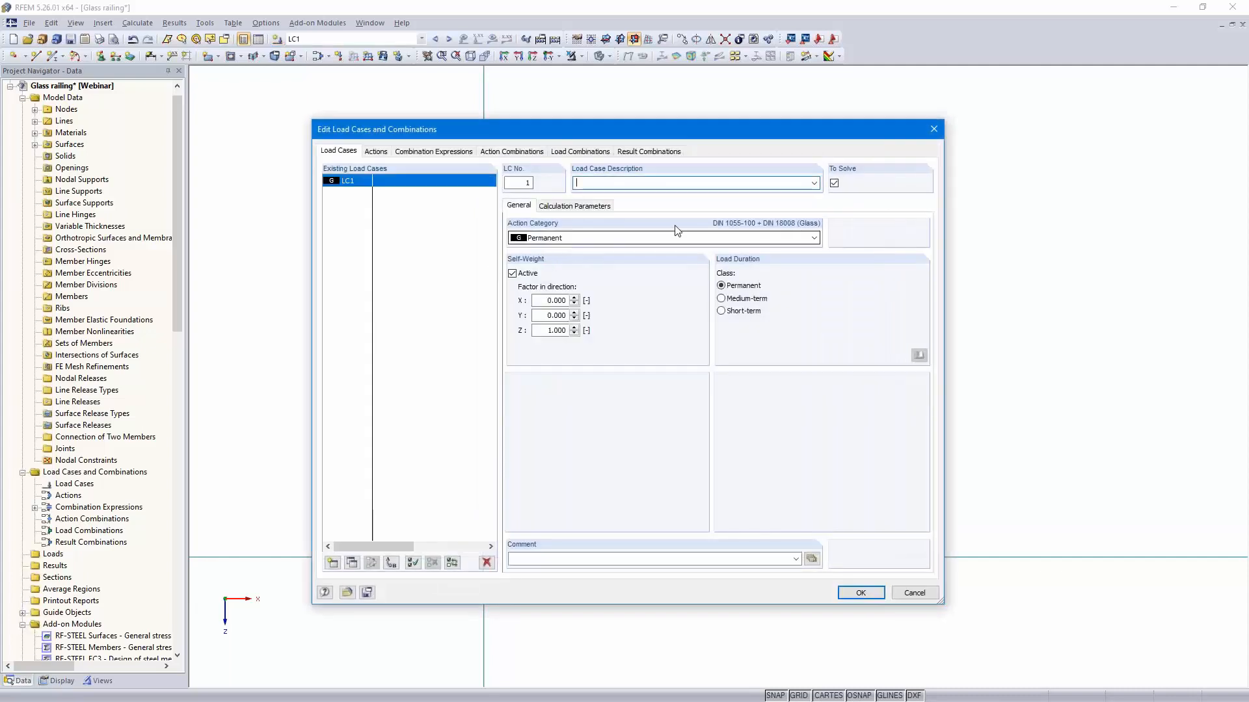
pyautogui.click(815, 183)
pyautogui.click(713, 195)
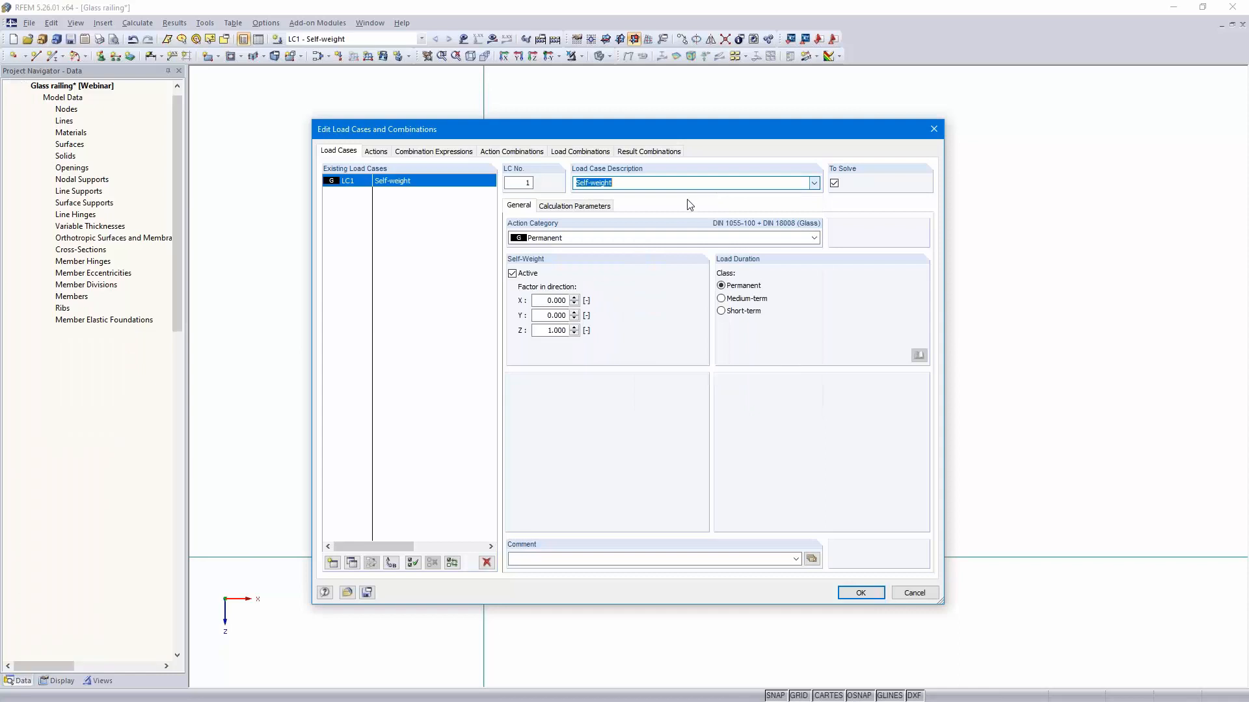
pyautogui.click(550, 242)
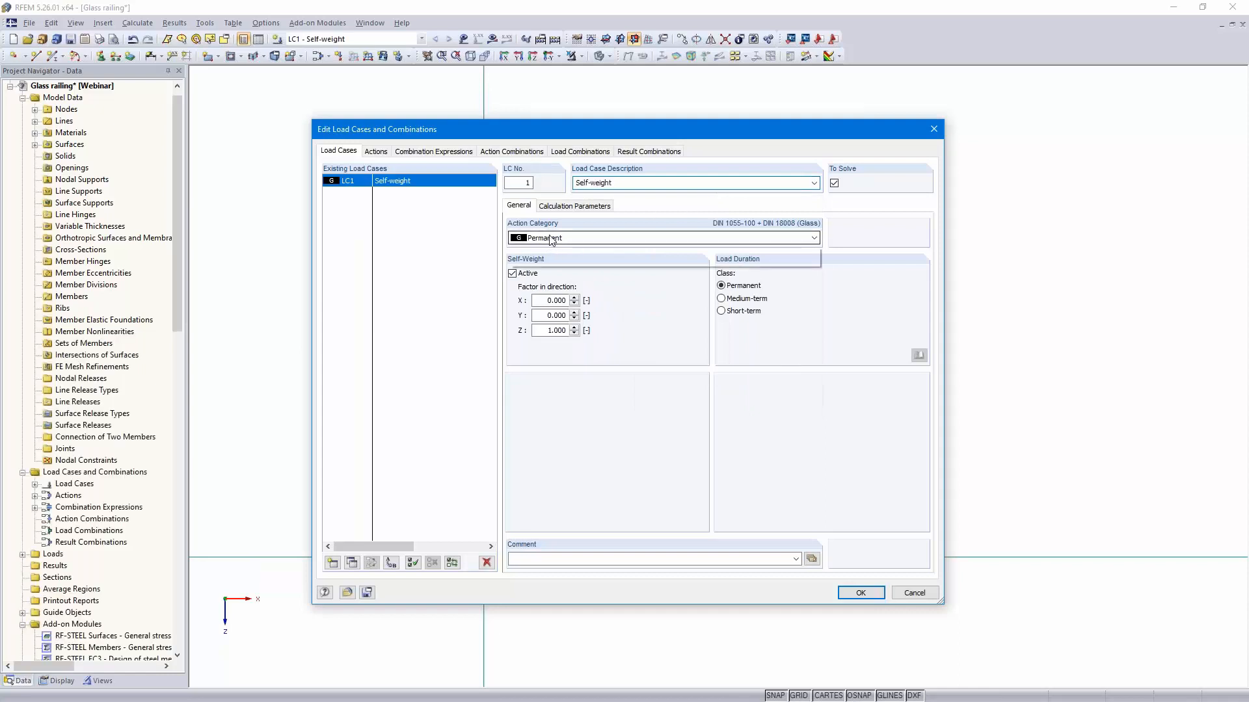
pyautogui.click(551, 239)
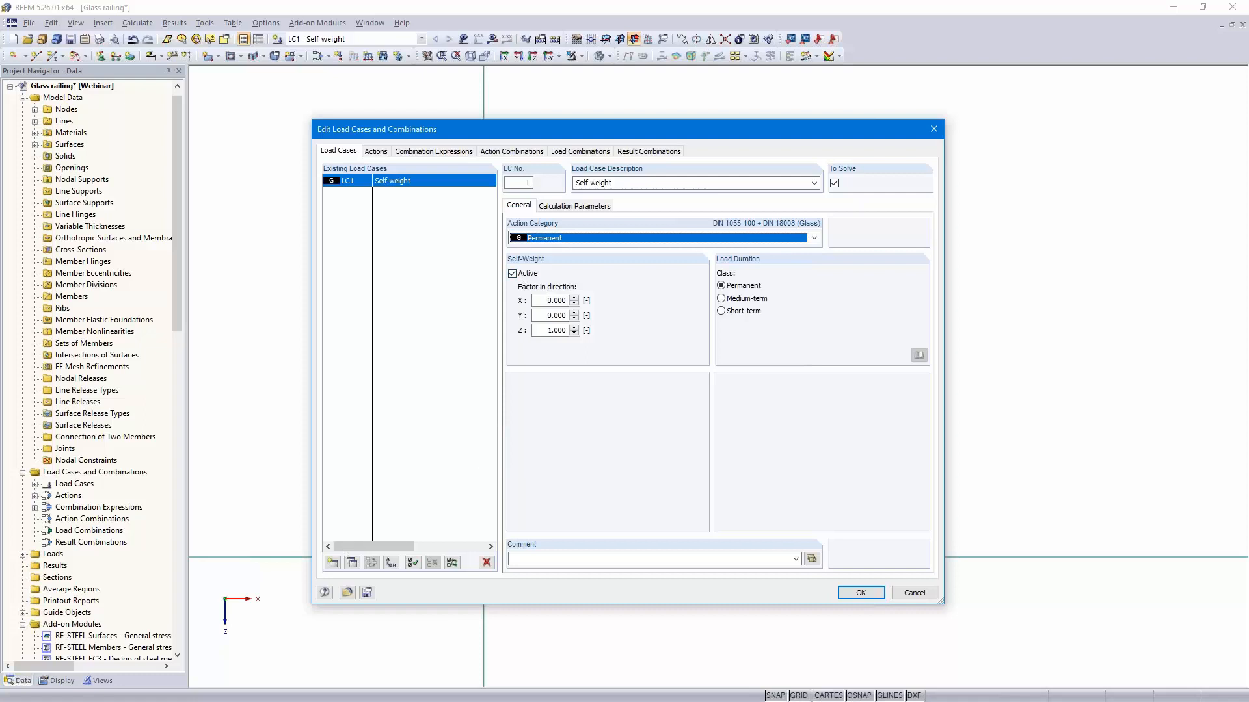
# Create load case LC2 described as Beam load with the action category Imposed - Category A: domestic, residential areas
pyautogui.click(332, 563)
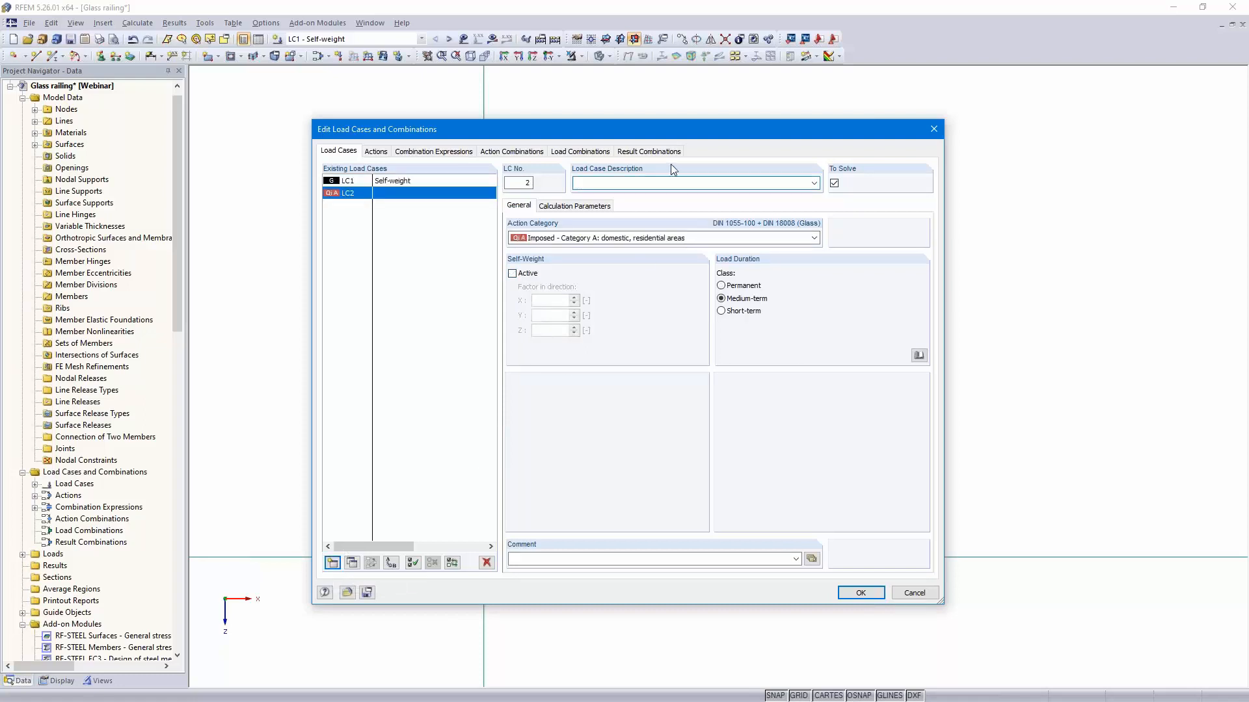
pyautogui.write('Beam load')
pyautogui.click(639, 238)
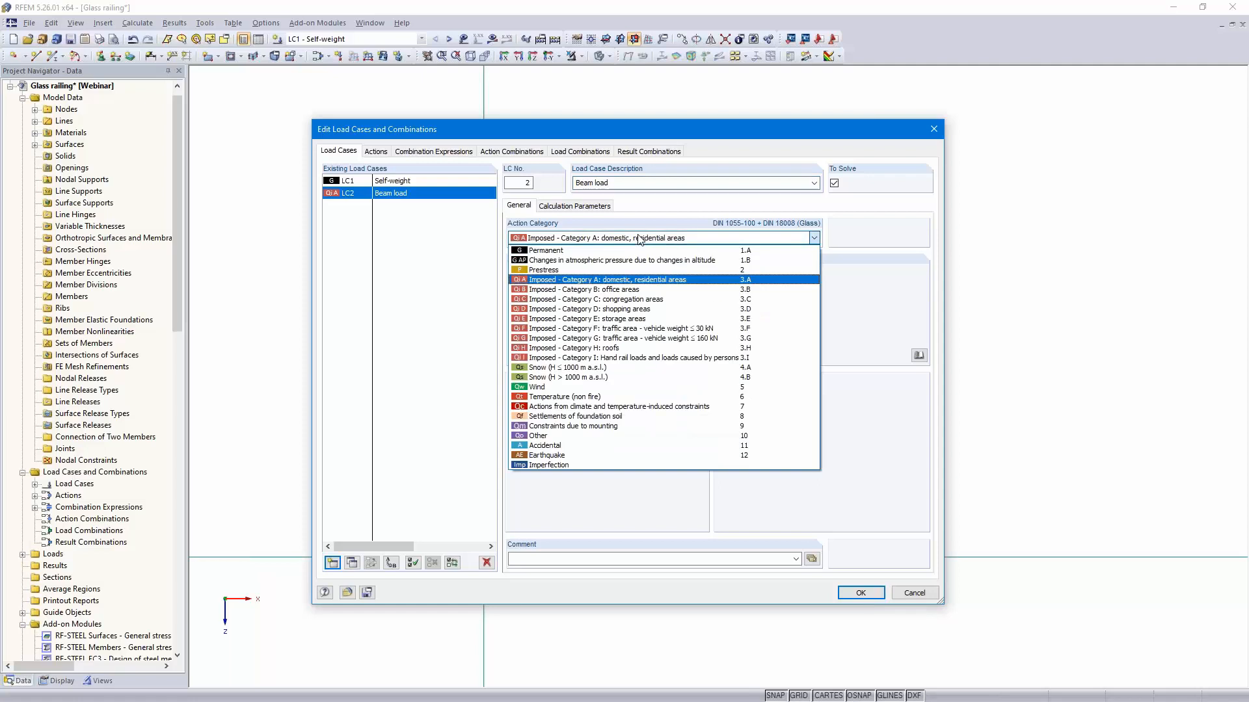
pyautogui.click(640, 238)
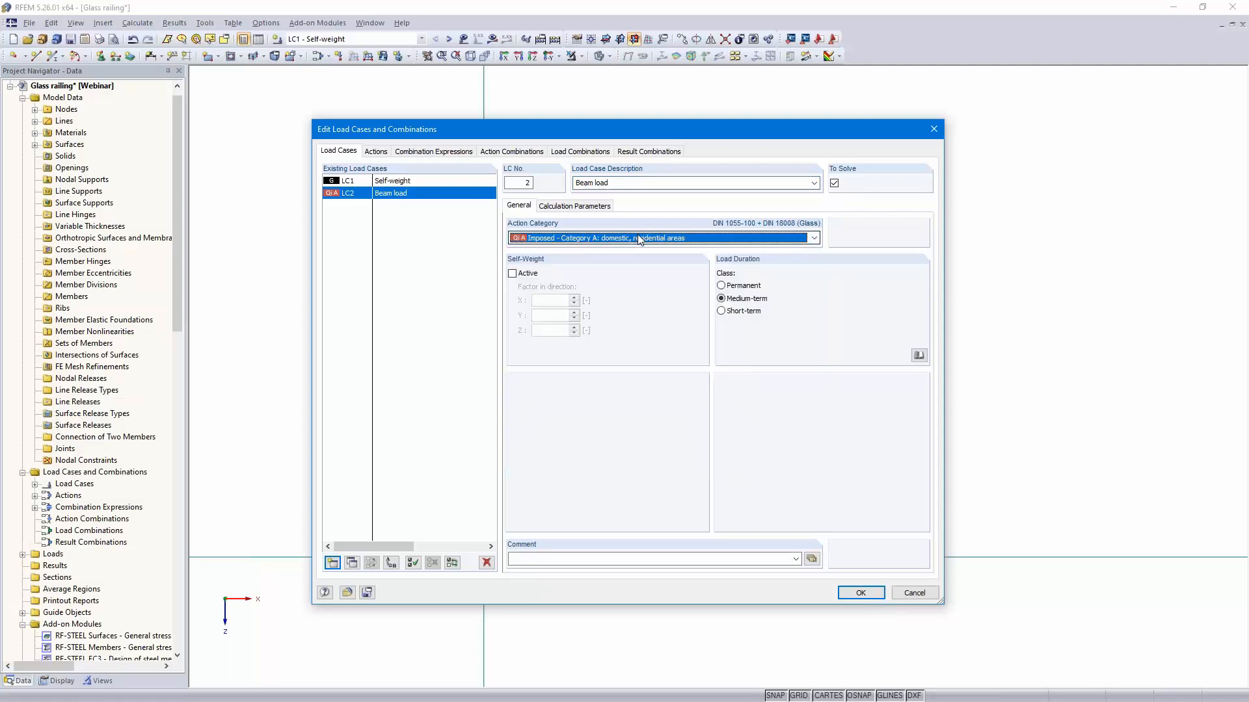
# Create load case LC3 described as Wind with the Wind action category
pyautogui.click(332, 563)
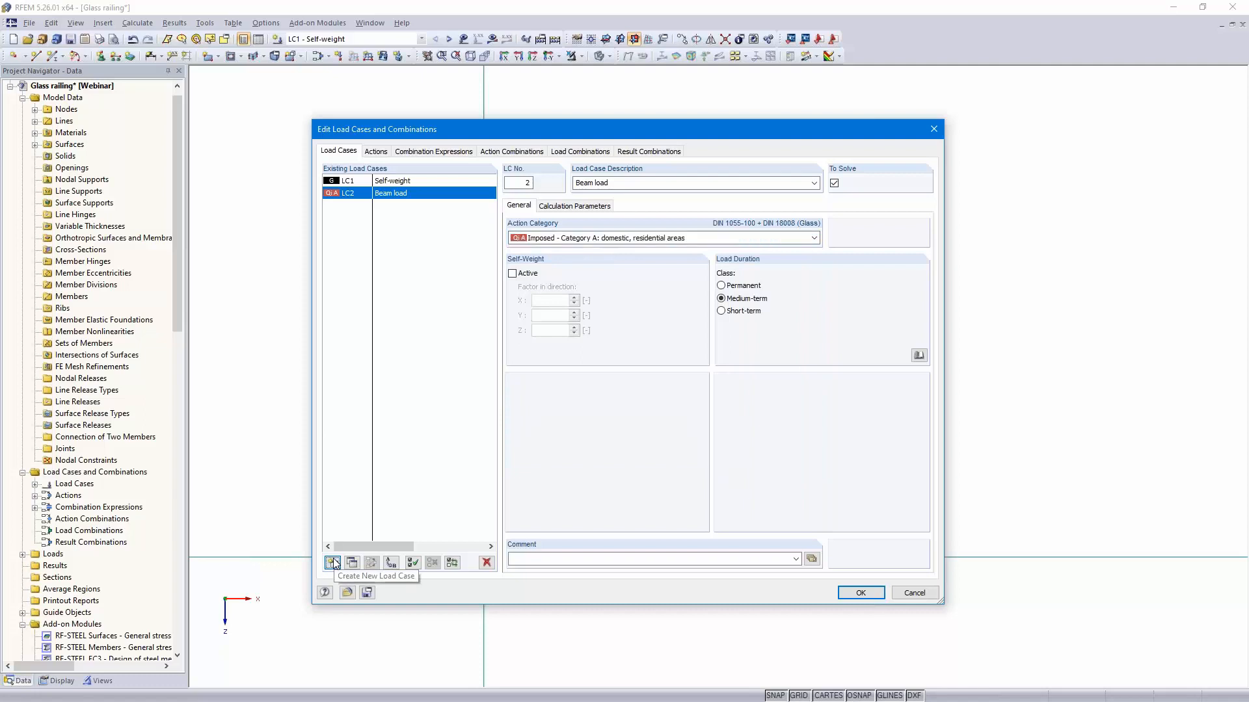
pyautogui.click(813, 183)
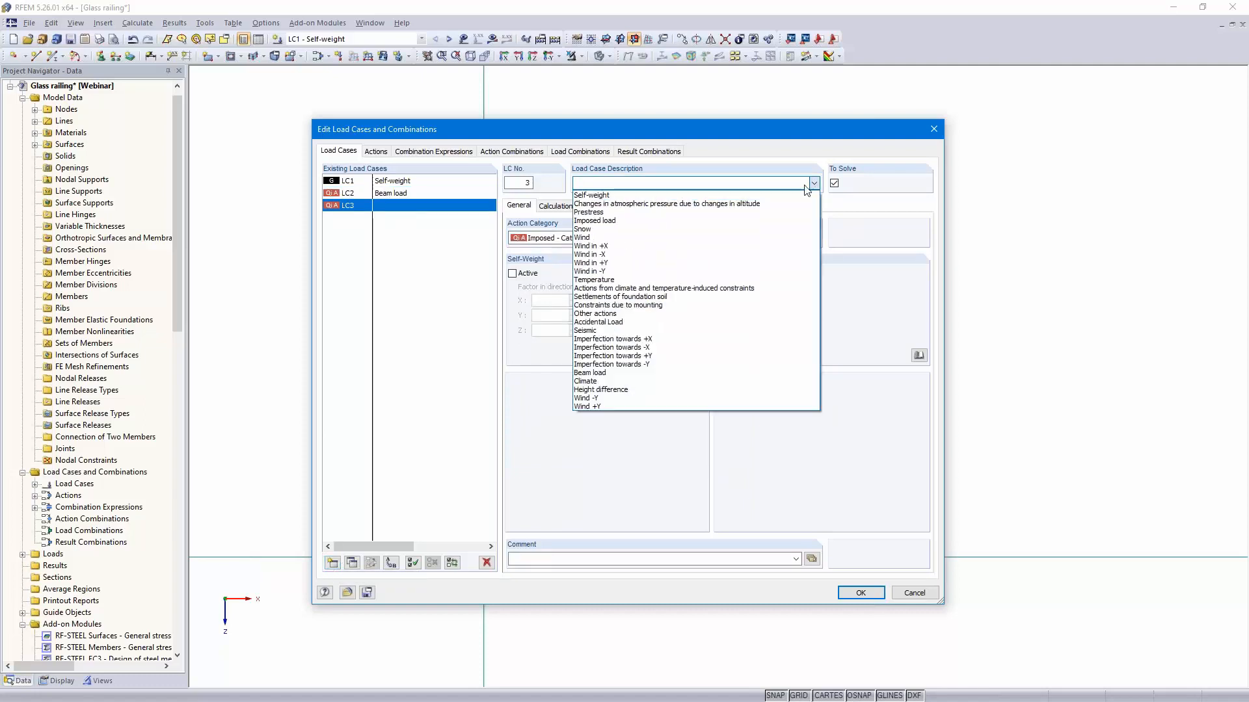
pyautogui.click(643, 237)
pyautogui.click(599, 241)
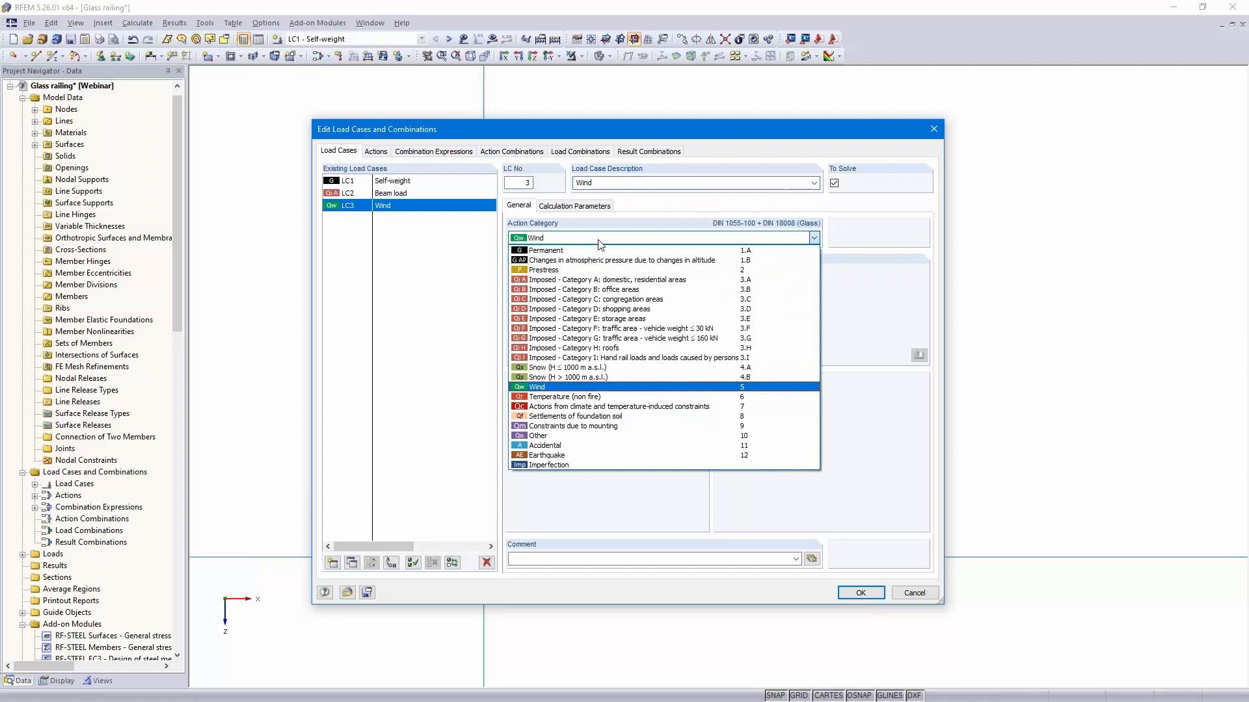
pyautogui.click(599, 240)
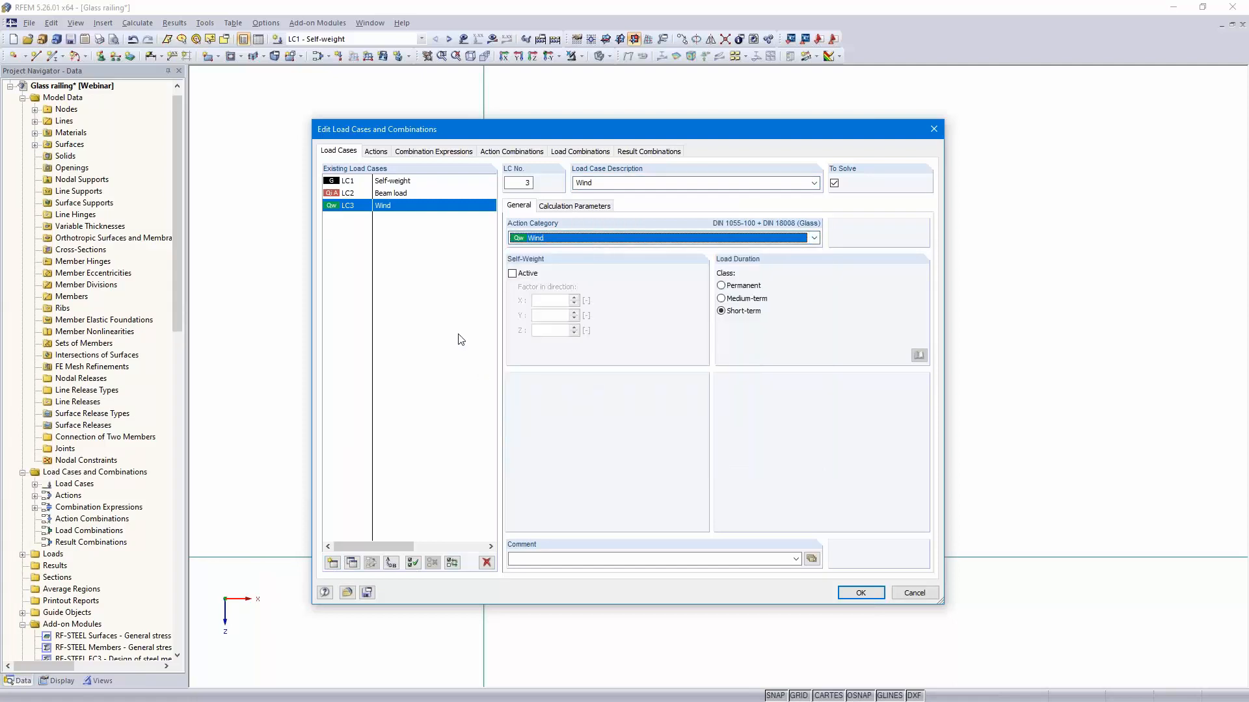
# Examine the actions and the combination expressions for the ULS and SLS design situations
pyautogui.click(377, 153)
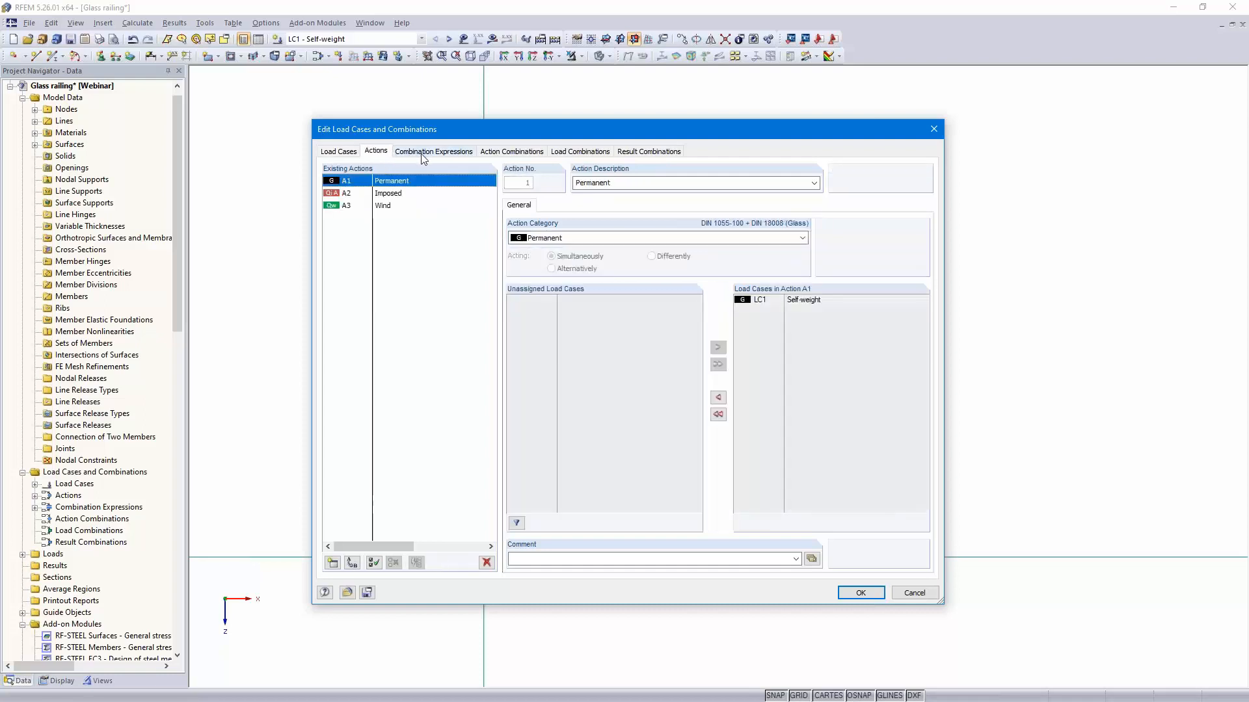
pyautogui.click(440, 154)
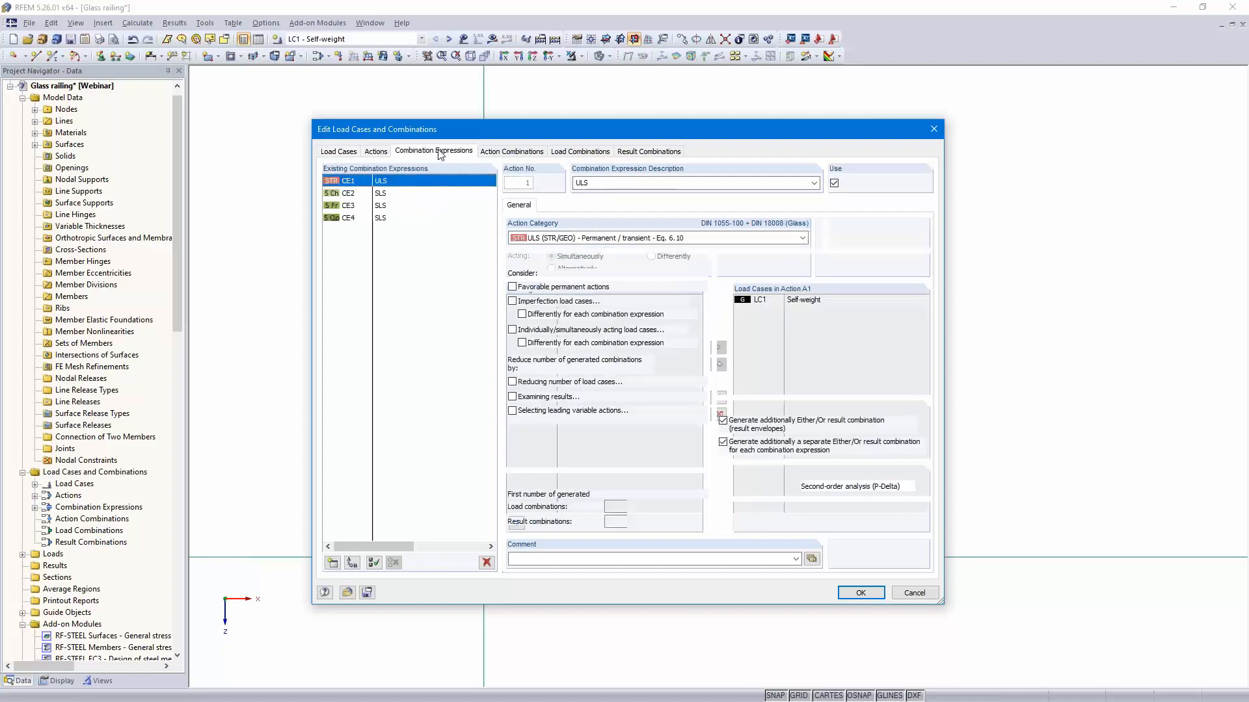
pyautogui.click(398, 195)
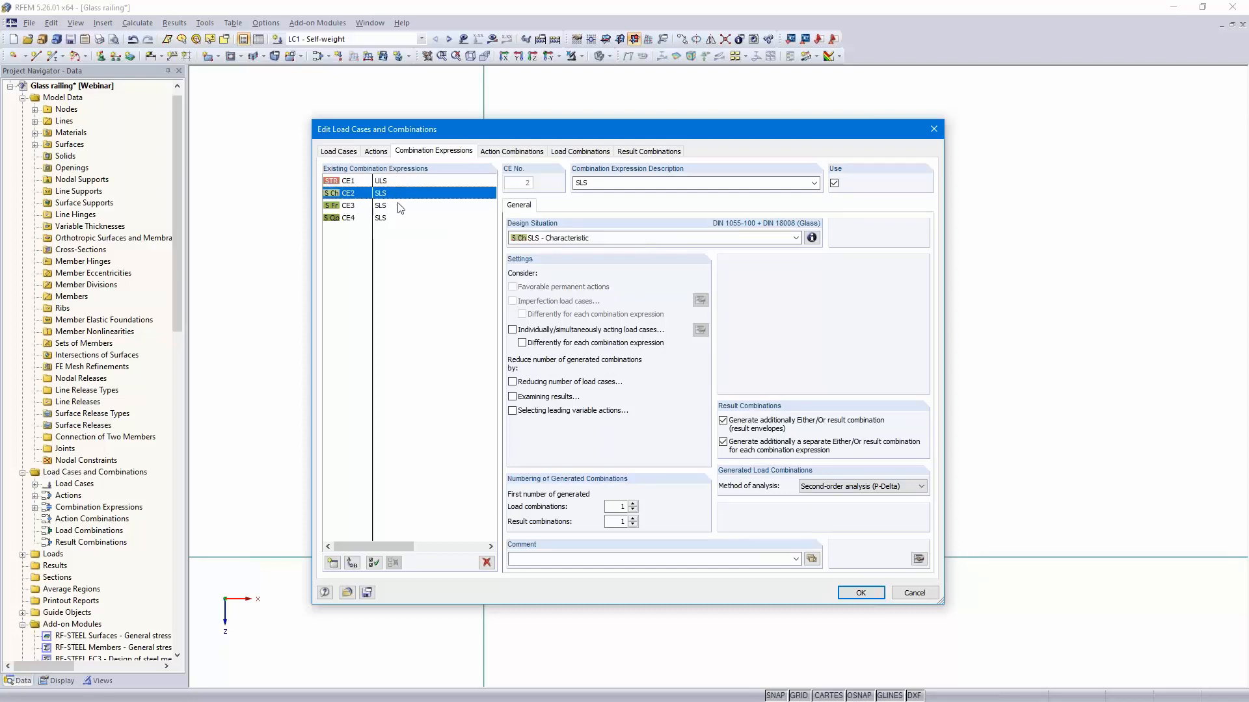
pyautogui.click(398, 206)
pyautogui.click(400, 218)
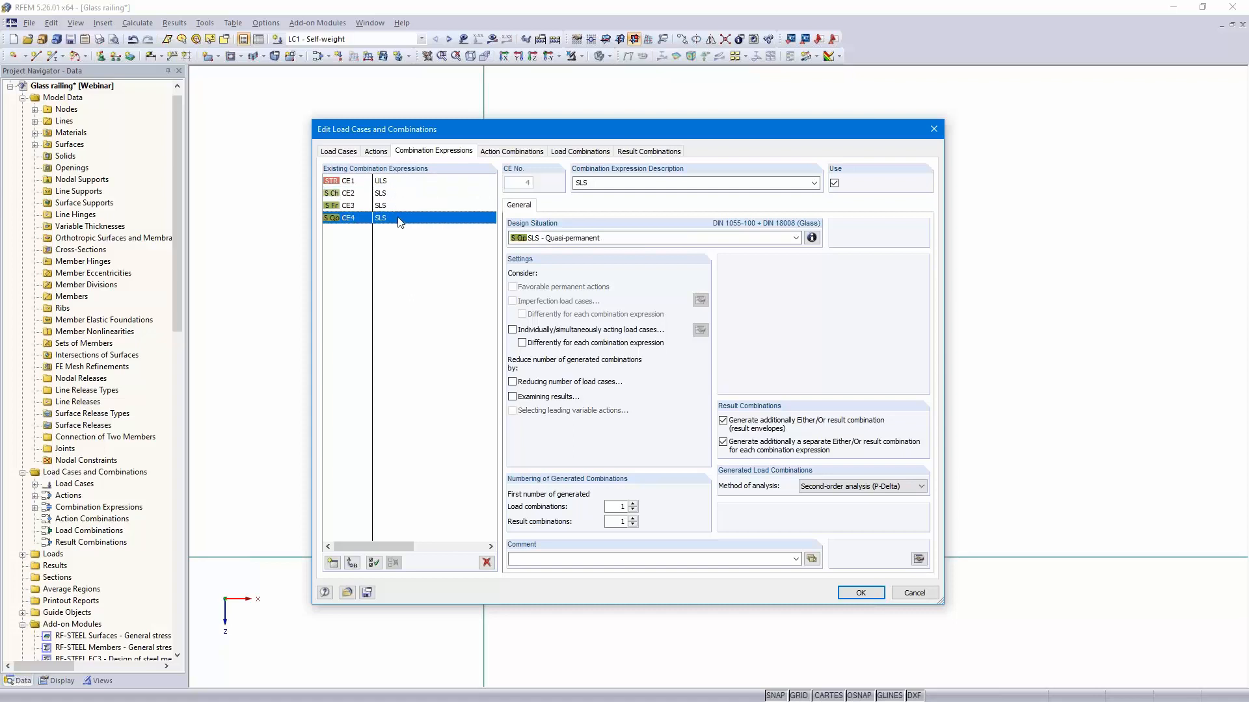
# Review the action, load and result combinations, including the SLS result combinations, and accept the load case definitions
pyautogui.click(517, 152)
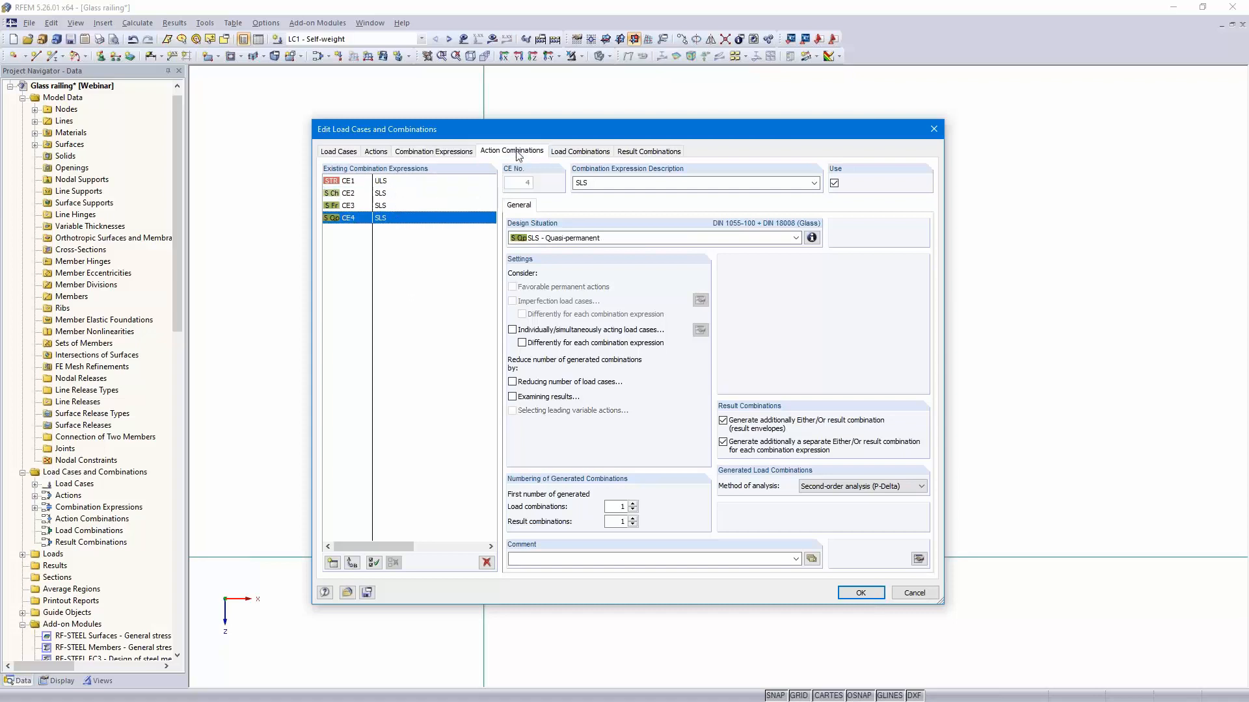
pyautogui.click(585, 152)
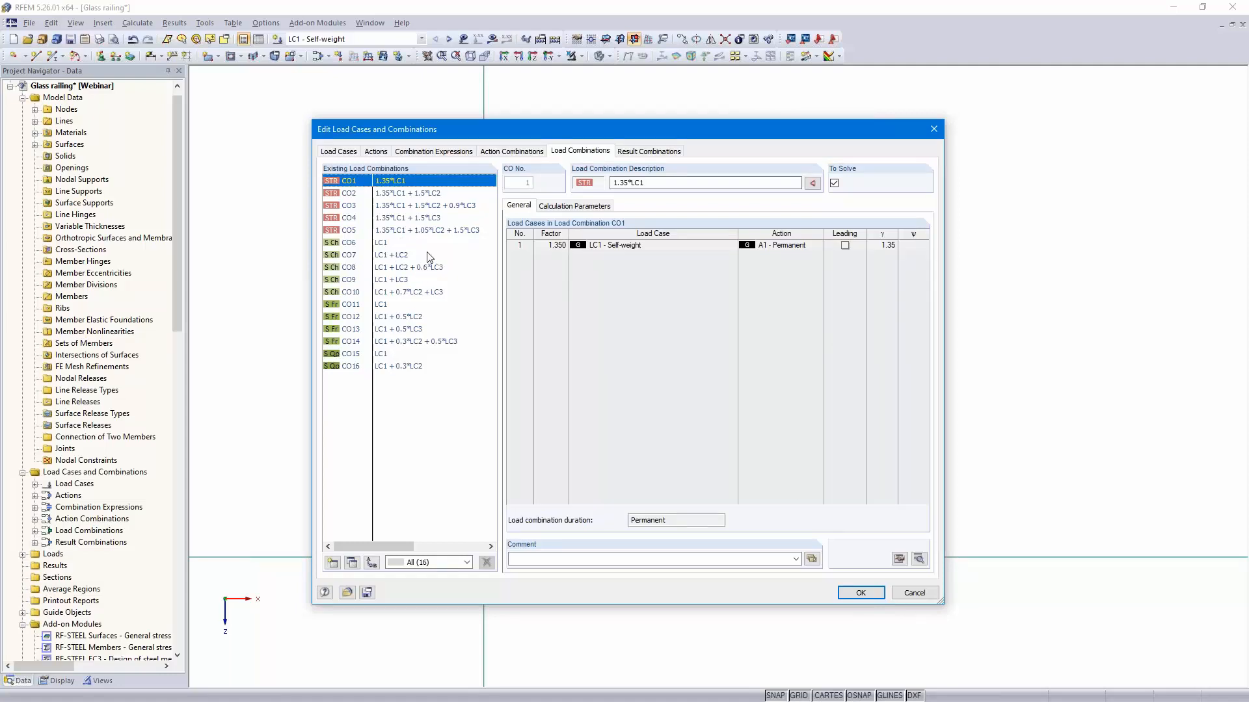
pyautogui.click(641, 151)
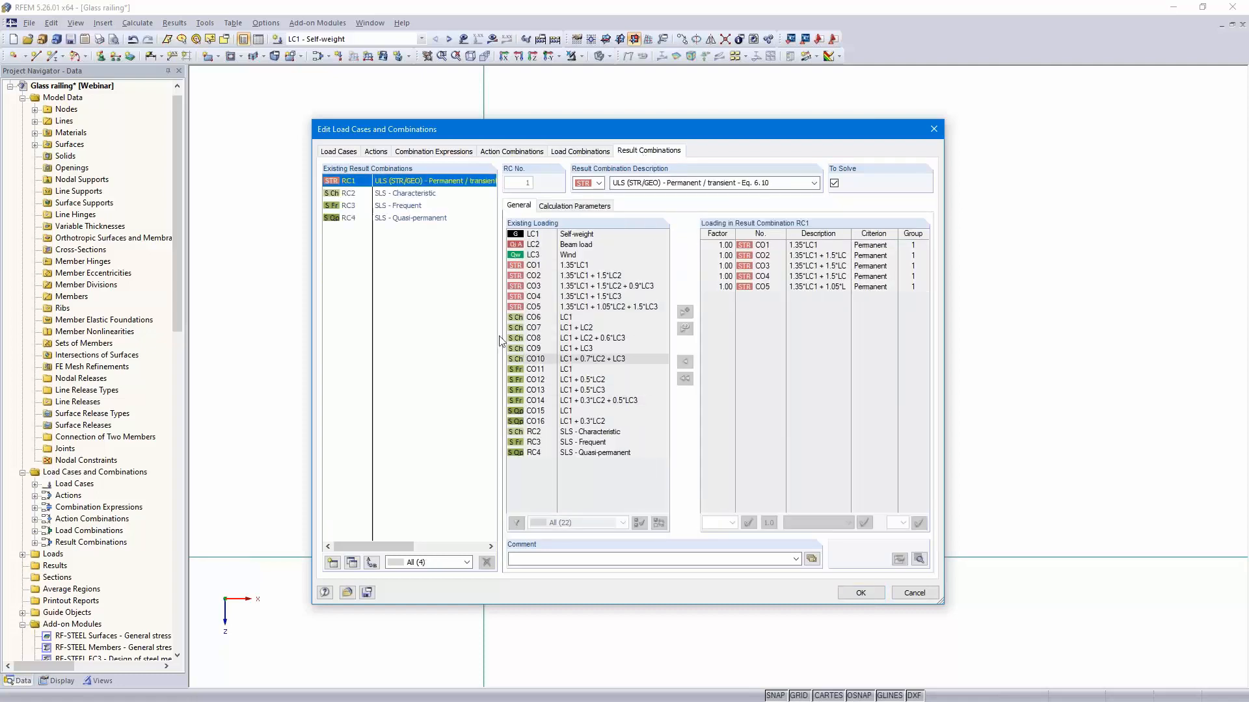
pyautogui.click(400, 195)
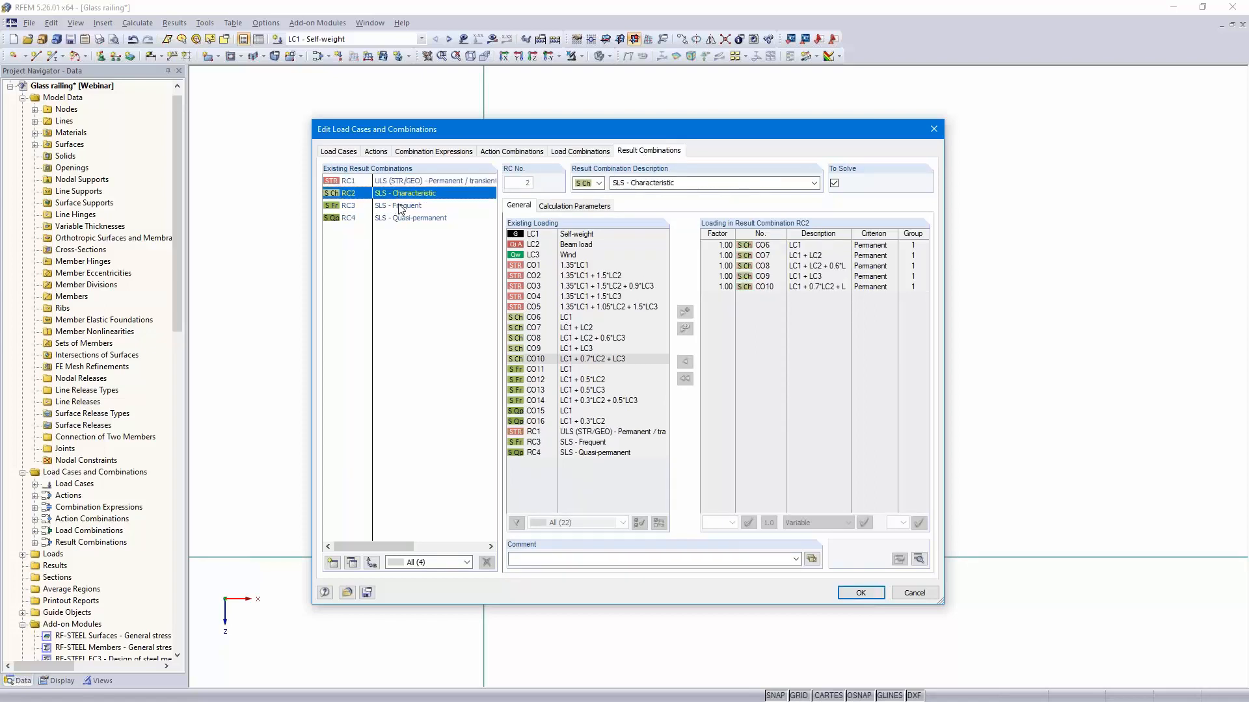
pyautogui.click(400, 207)
pyautogui.click(403, 218)
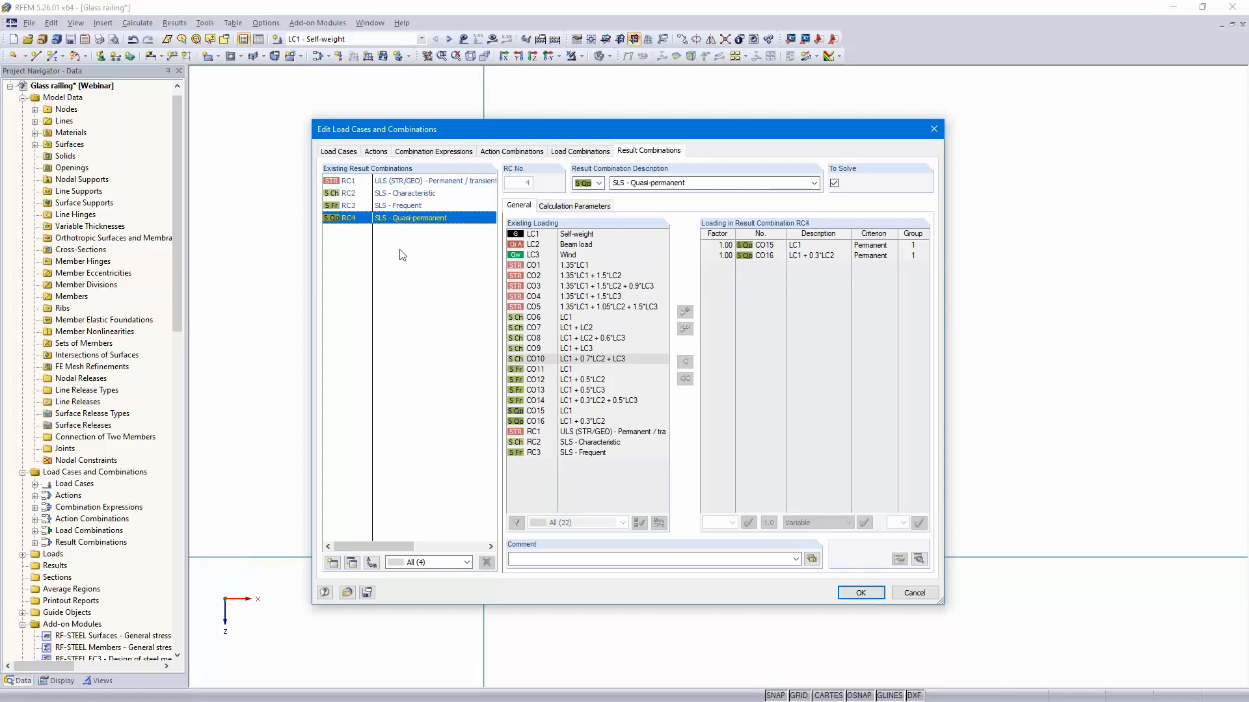
pyautogui.click(860, 593)
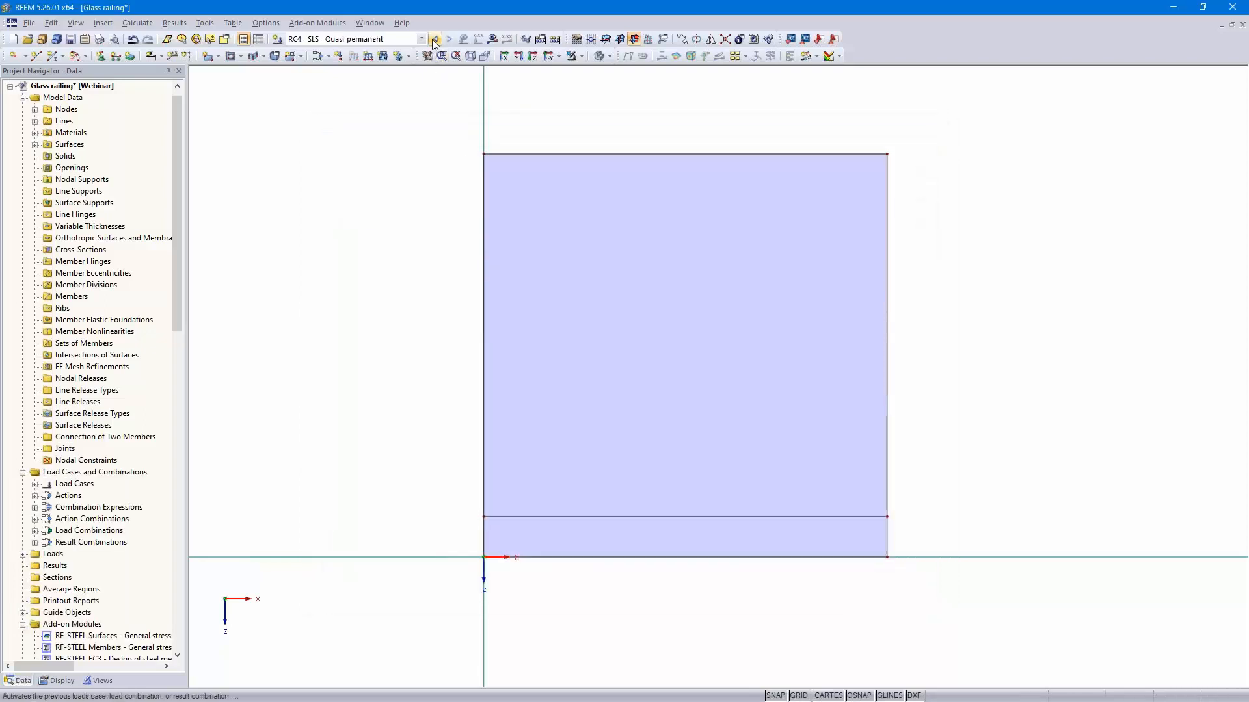
# In load case LC2, apply a uniform 0.5 kN/m line load in the global YL direction to the pane's top edge
pyautogui.click(421, 39)
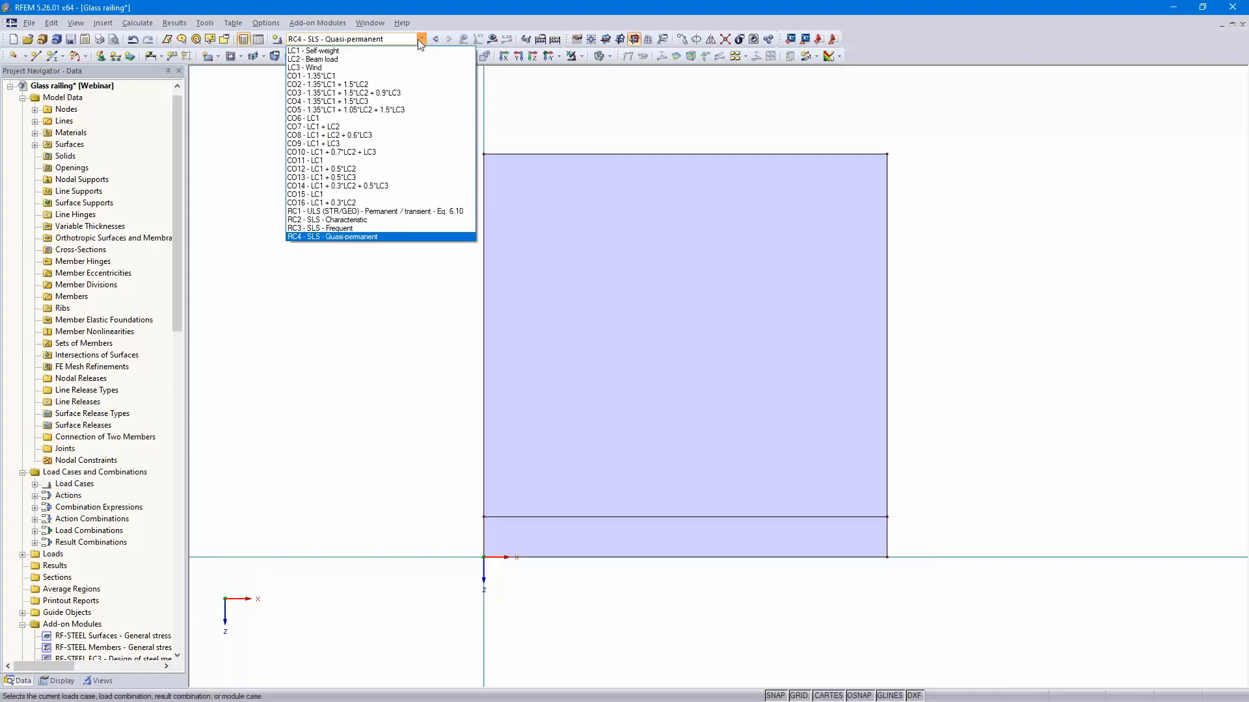
pyautogui.click(380, 60)
pyautogui.keyDown('ctrl'); pyautogui.moveTo(988, 349); pyautogui.dragTo(892, 405, button='middle'); pyautogui.keyUp('ctrl')
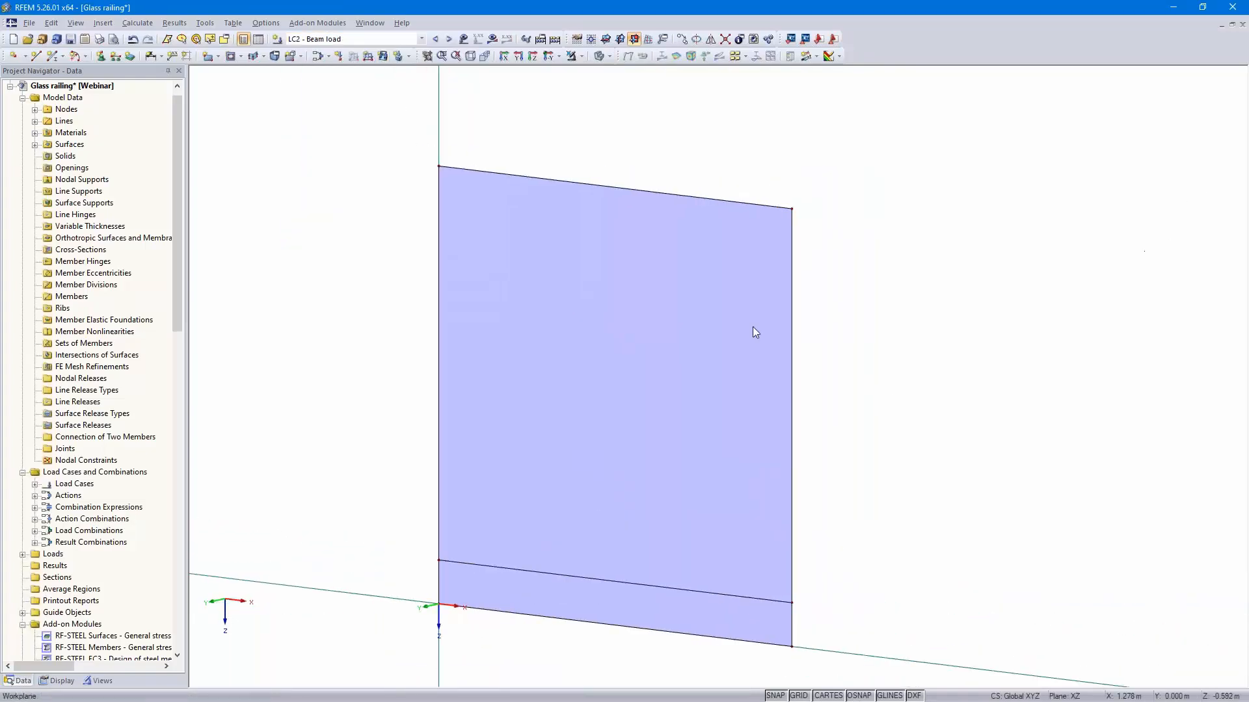
pyautogui.click(367, 57)
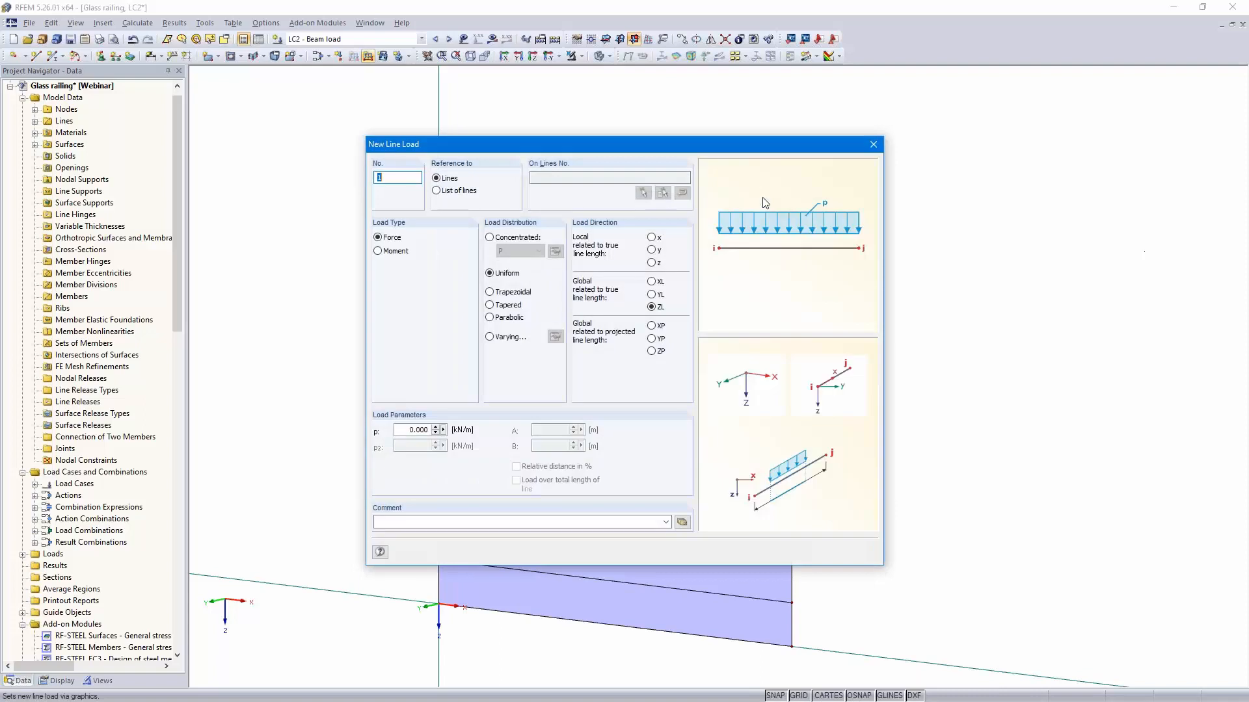
pyautogui.click(651, 296)
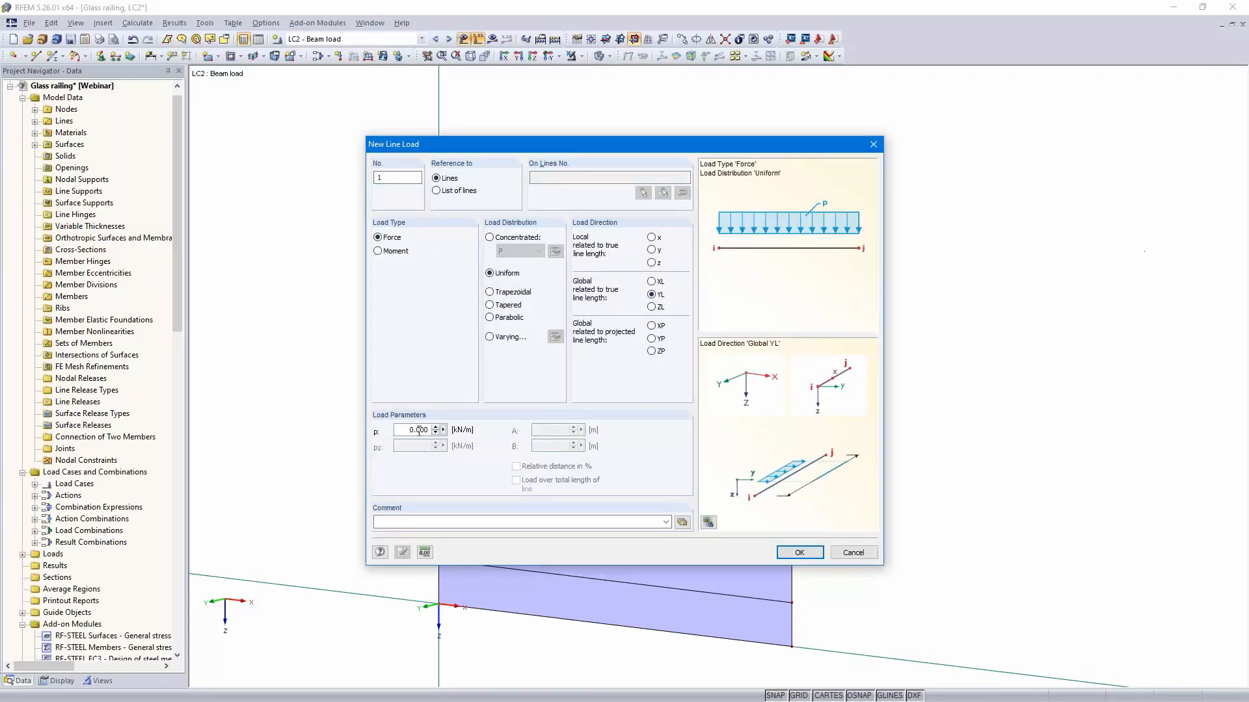
pyautogui.write('5')
pyautogui.click(800, 552)
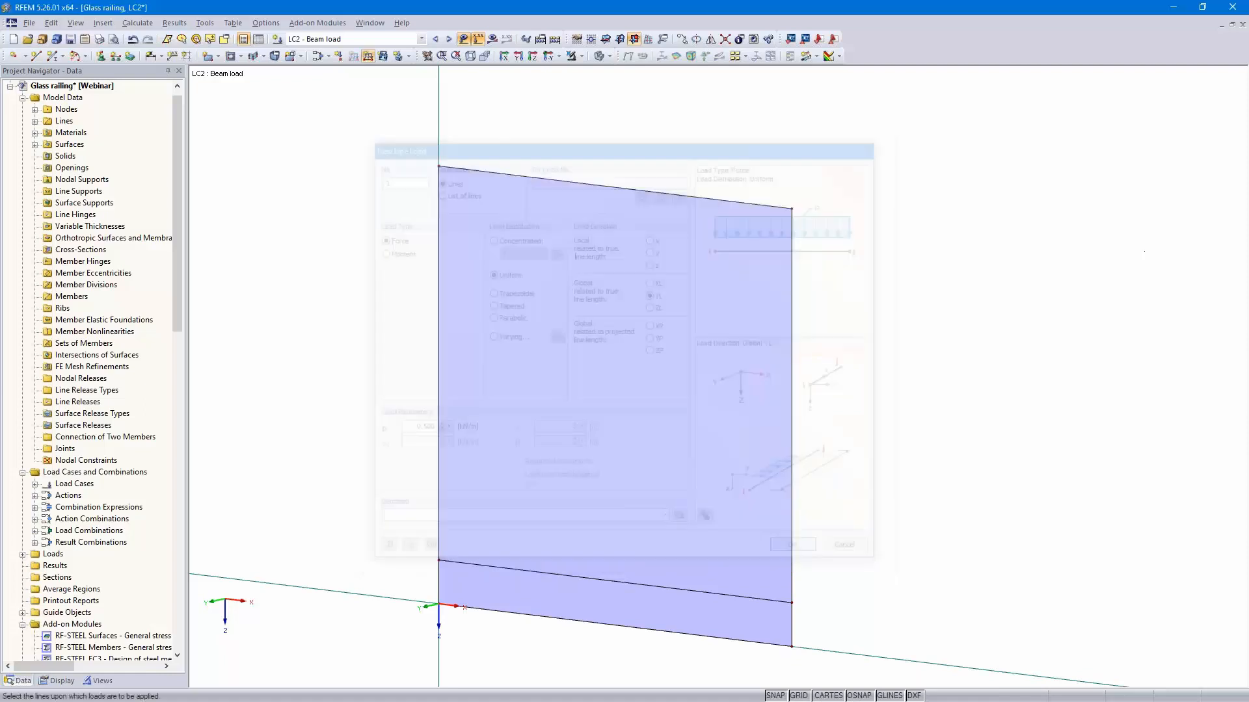
pyautogui.click(655, 193)
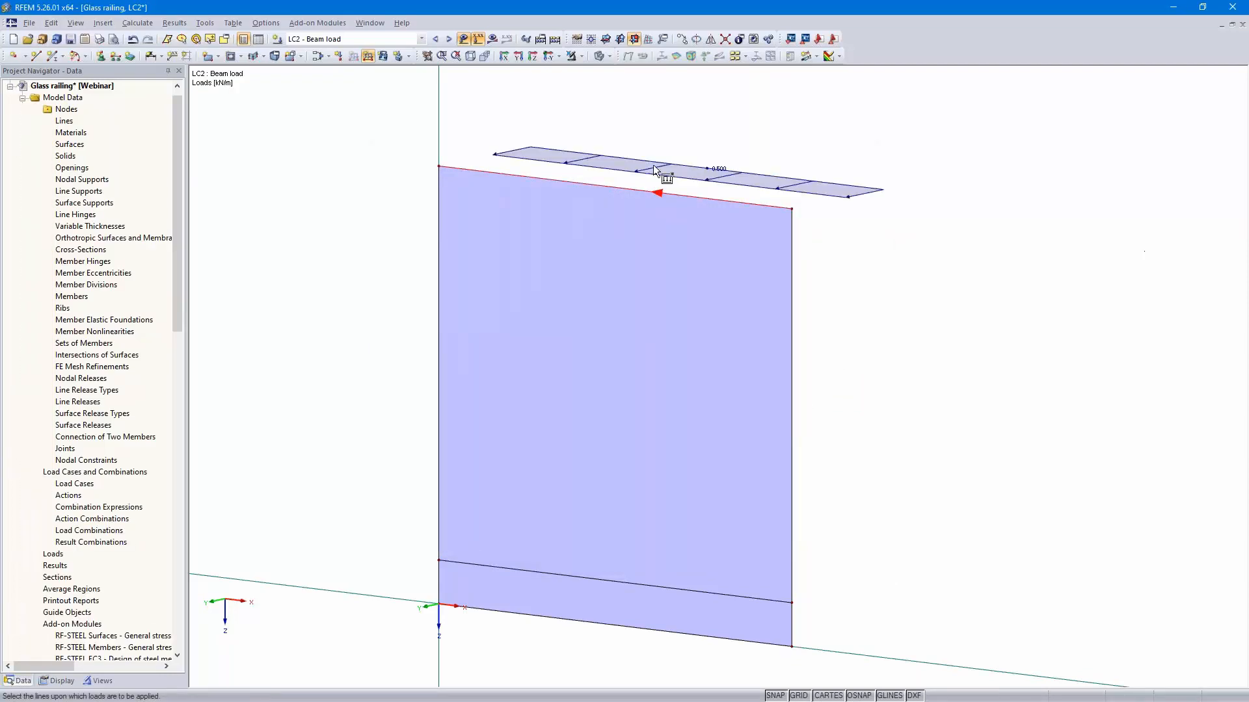
# In load case LC3, apply a uniform 0.85 kN/m² surface load in the global YL direction to the glass pane
pyautogui.click(449, 39)
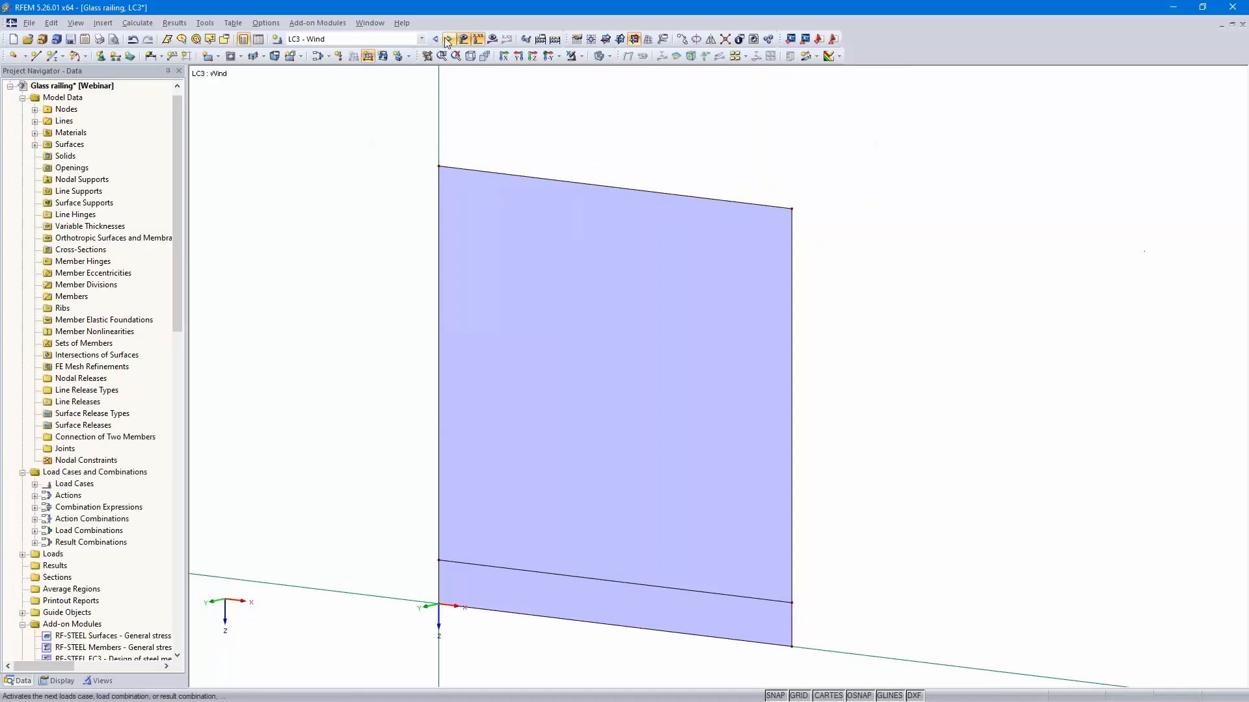
pyautogui.click(383, 57)
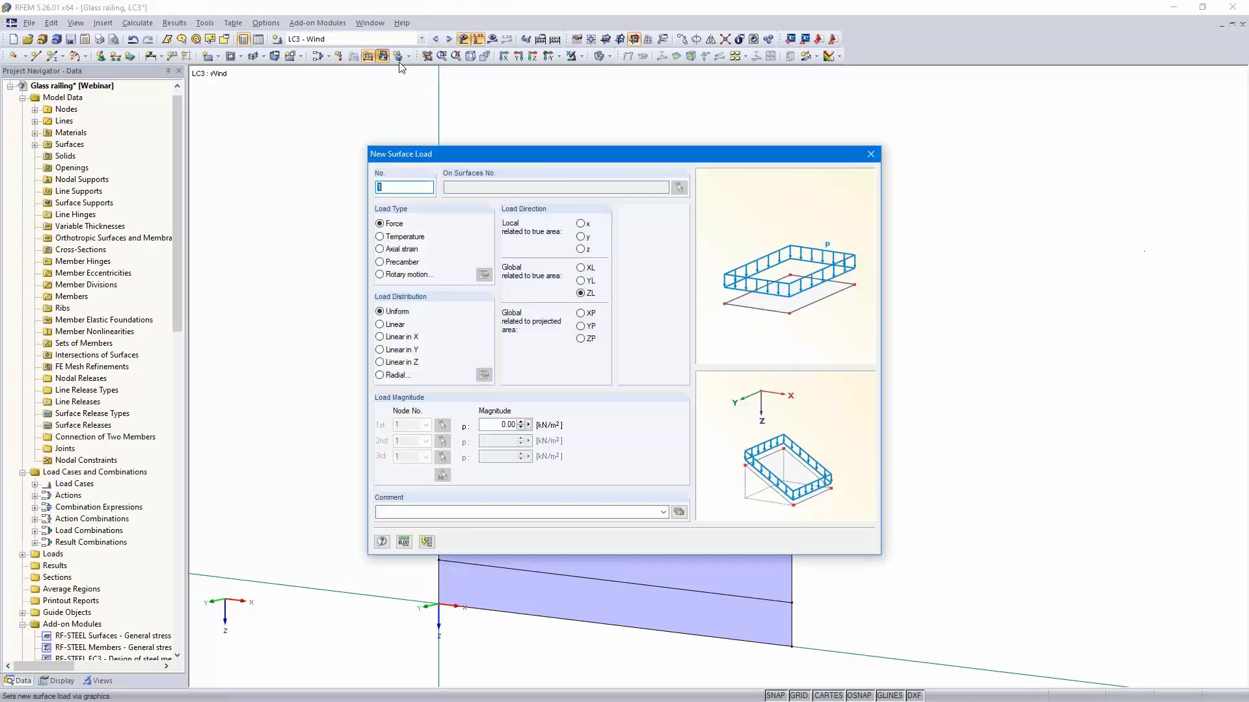
pyautogui.click(581, 281)
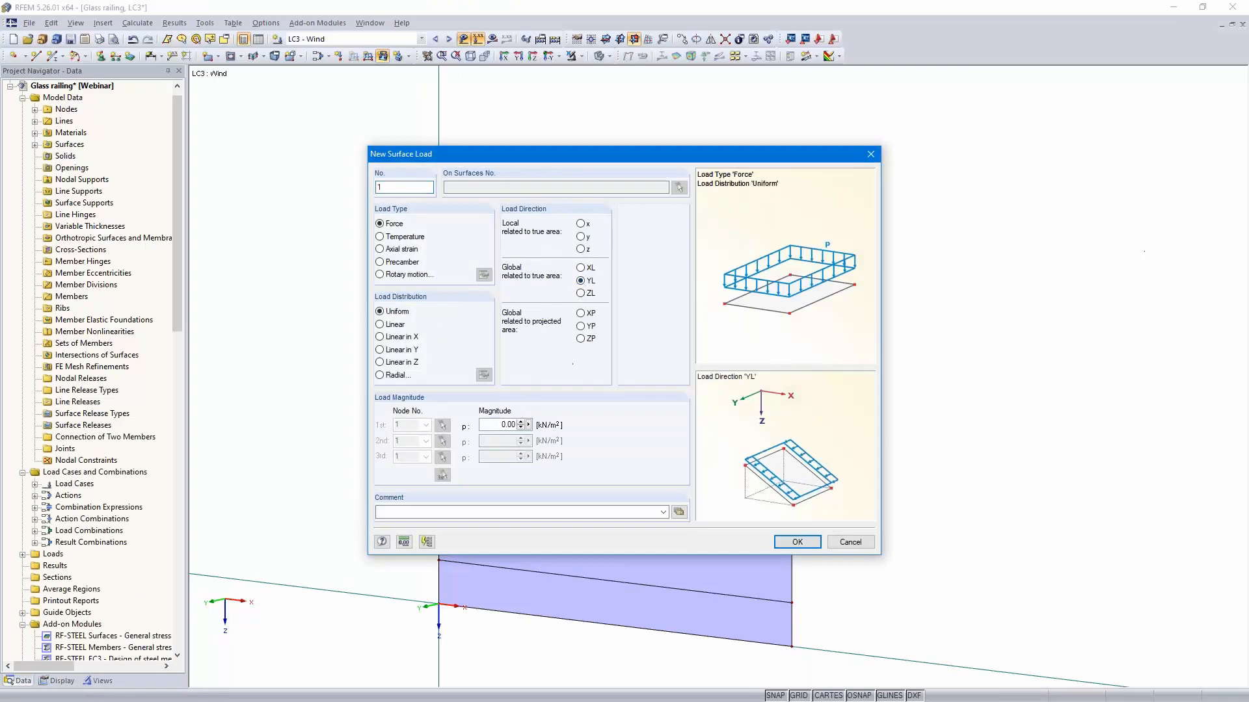
pyautogui.doubleClick(511, 424)
pyautogui.write('0.85')
pyautogui.click(798, 542)
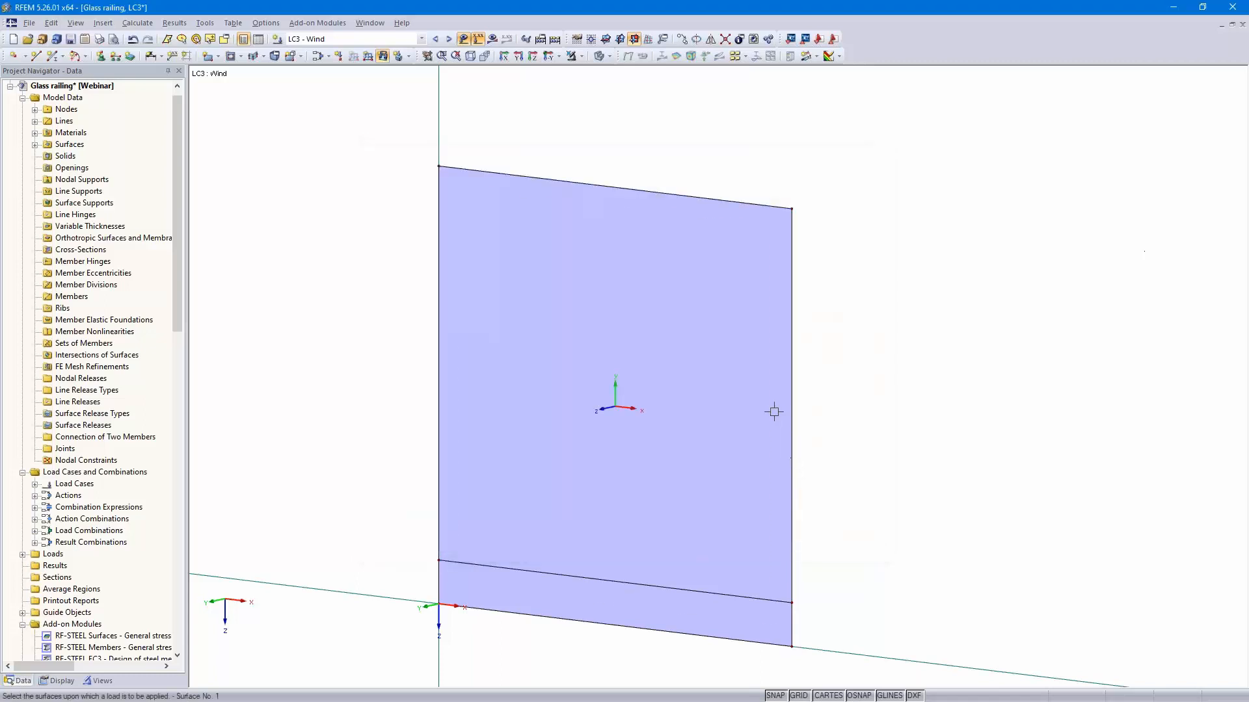
pyautogui.click(773, 411)
pyautogui.press('Escape')
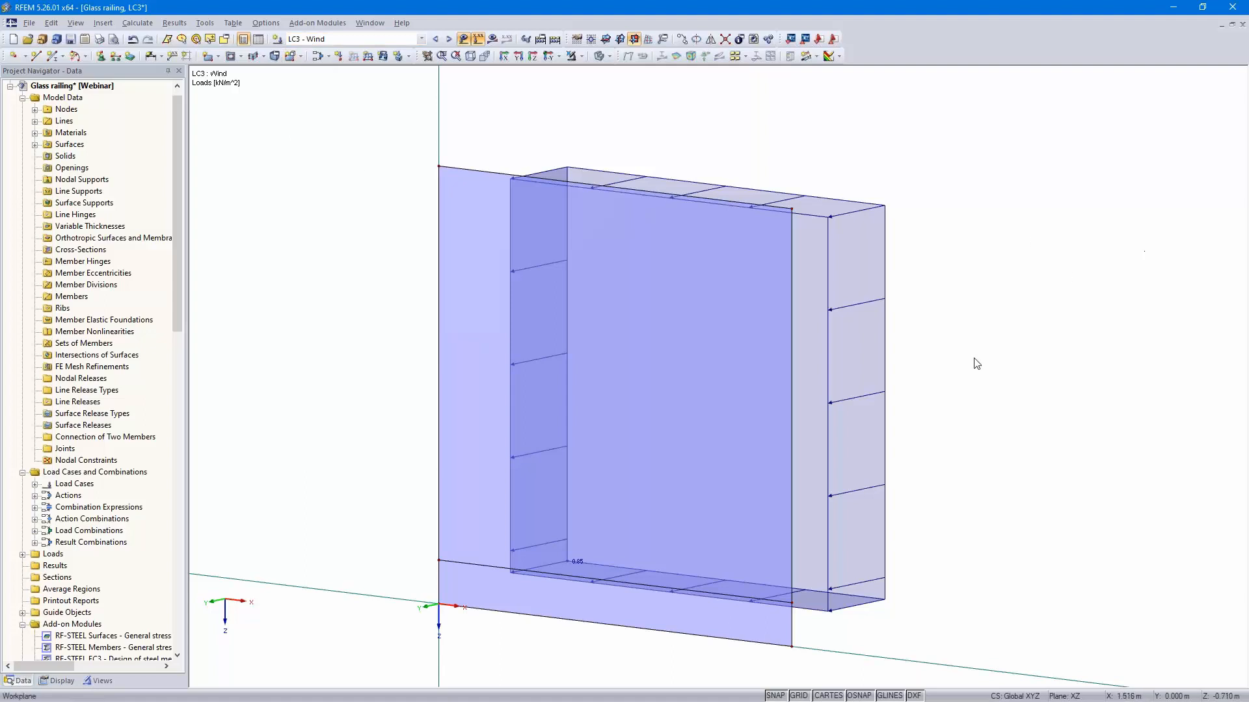
# Start the RF-GLASS add-on module and set all surfaces for design according to DIN 18008:2010-12
pyautogui.click(312, 25)
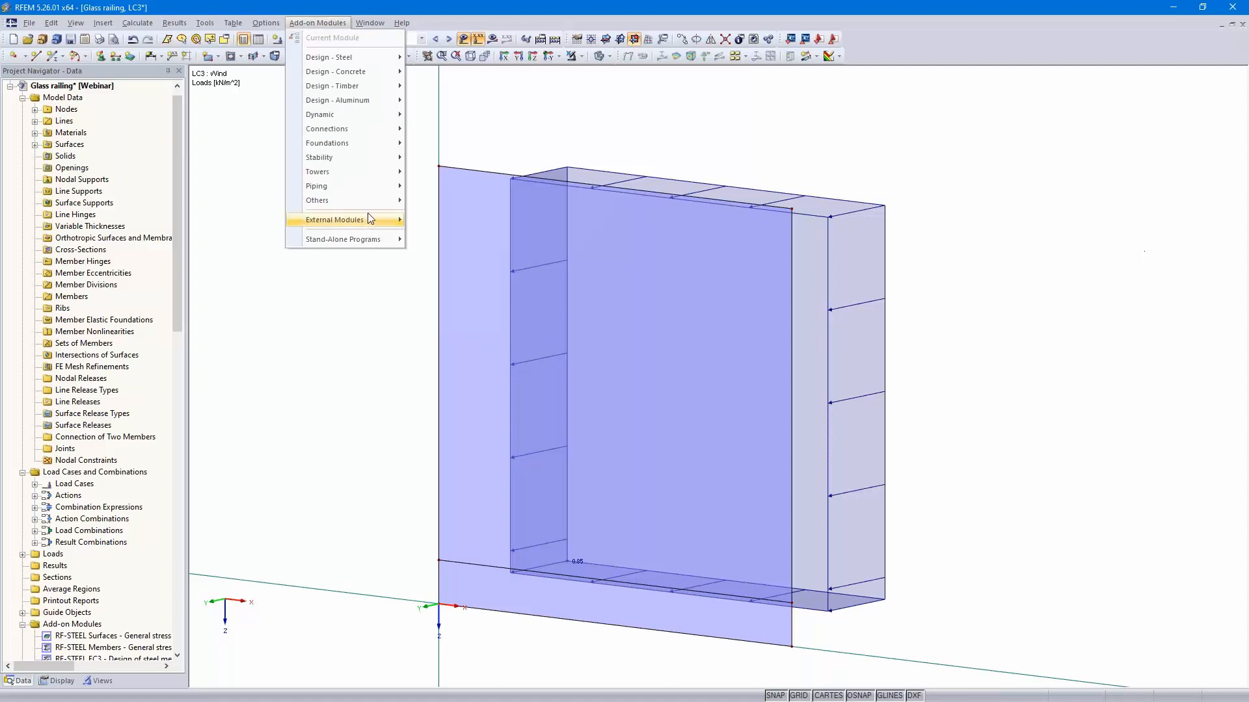
pyautogui.moveTo(373, 200)
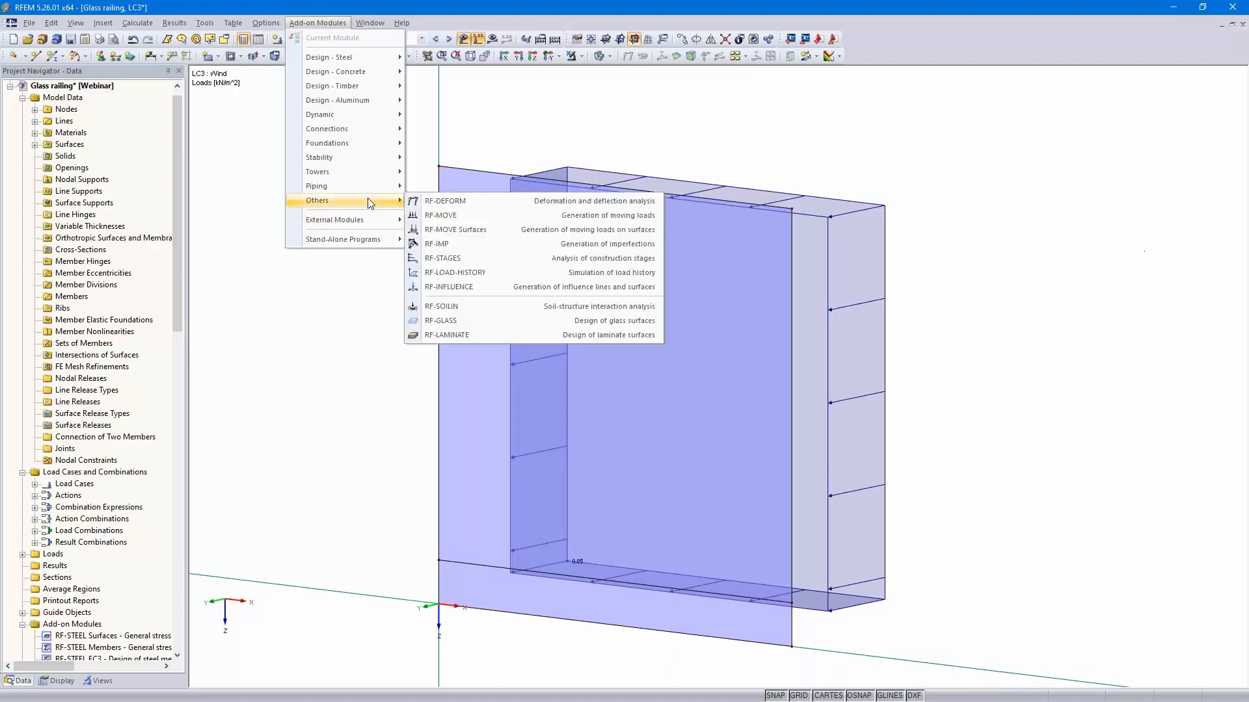
pyautogui.click(483, 321)
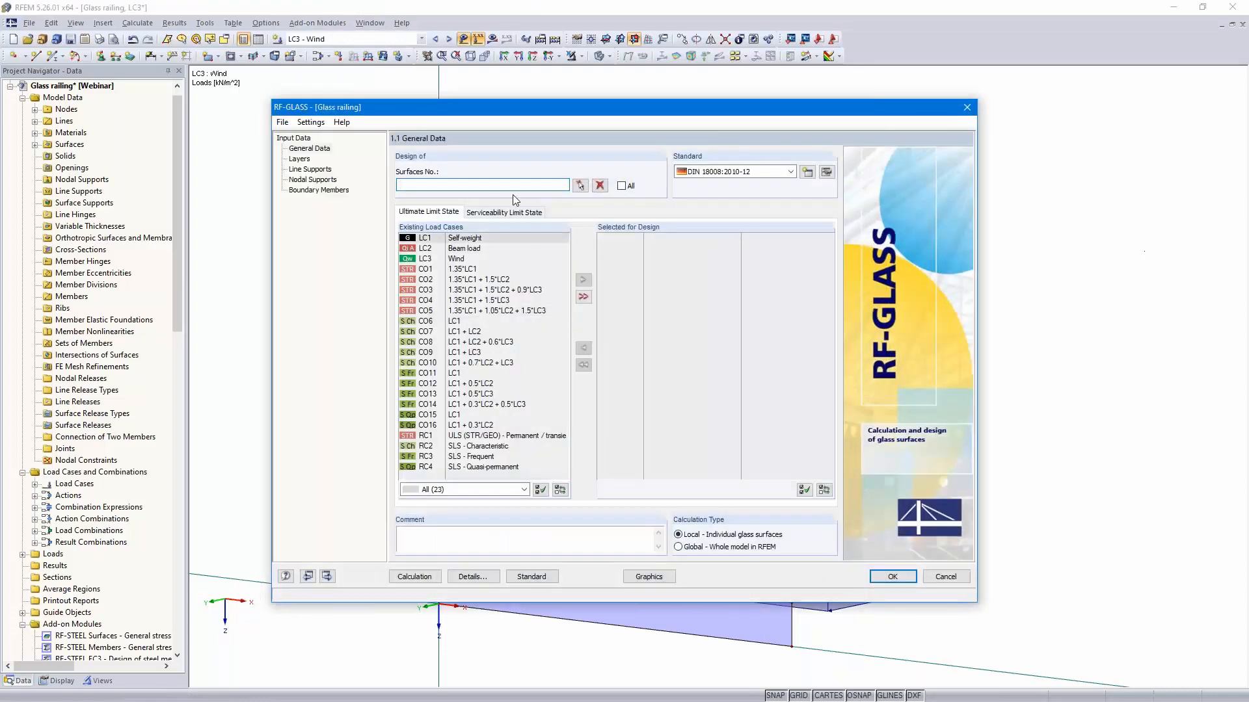
pyautogui.click(621, 186)
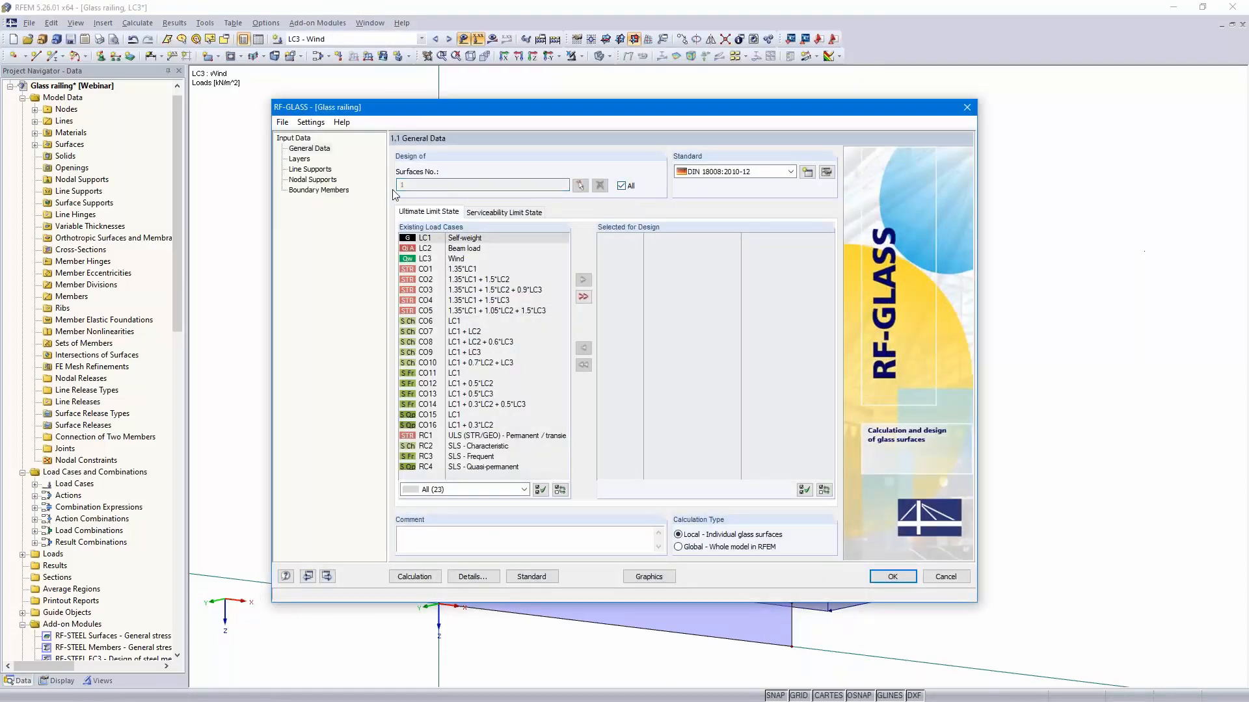
pyautogui.click(791, 172)
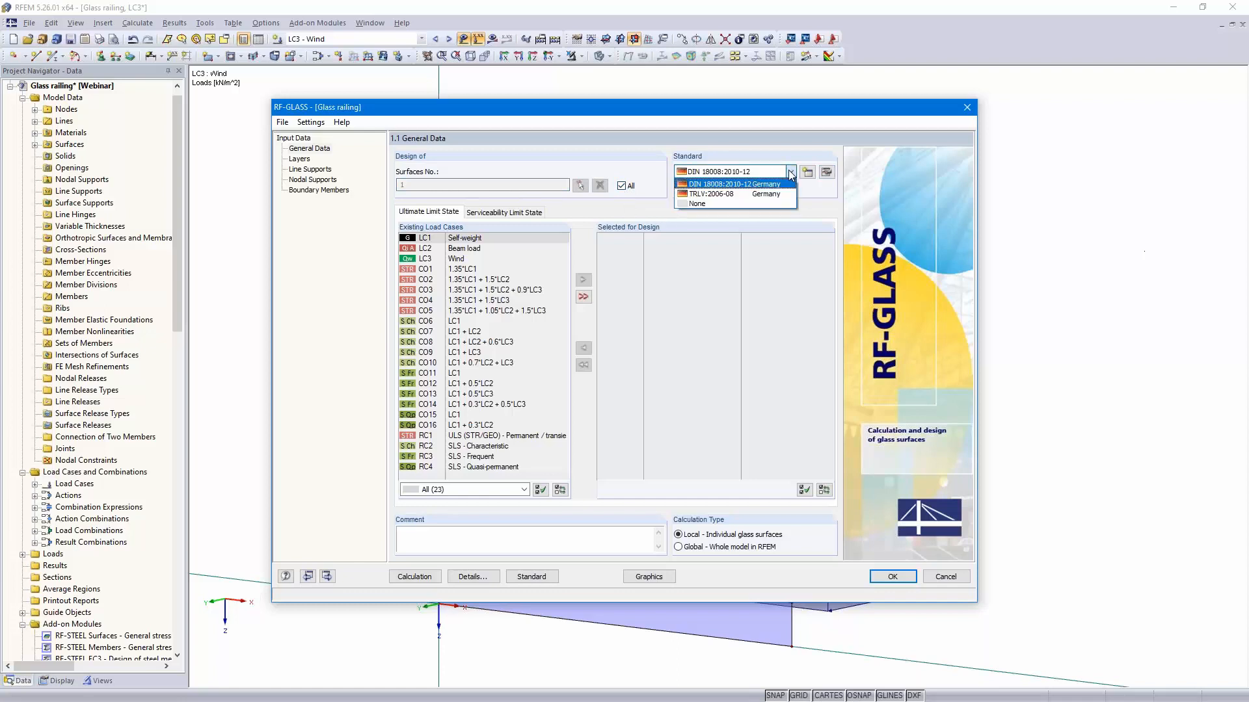
pyautogui.click(759, 187)
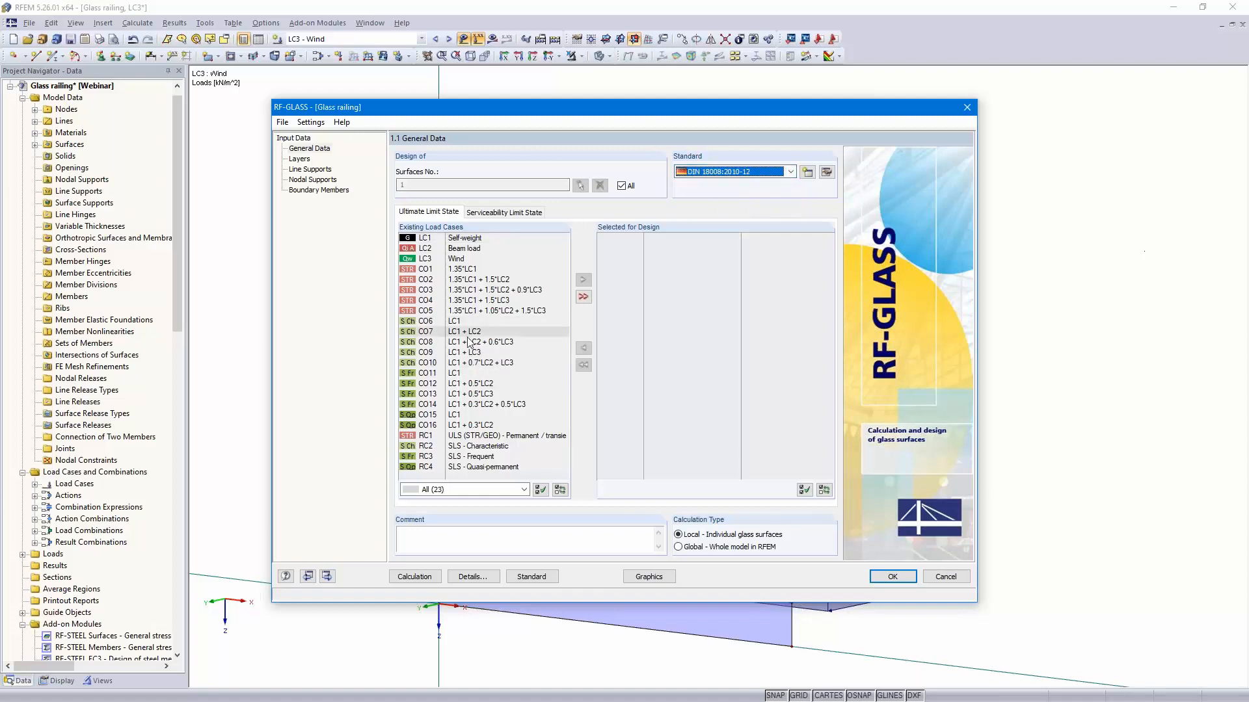
# Select result combination RC1 for the ultimate limit state design and check the serviceability limit state settings
pyautogui.doubleClick(477, 436)
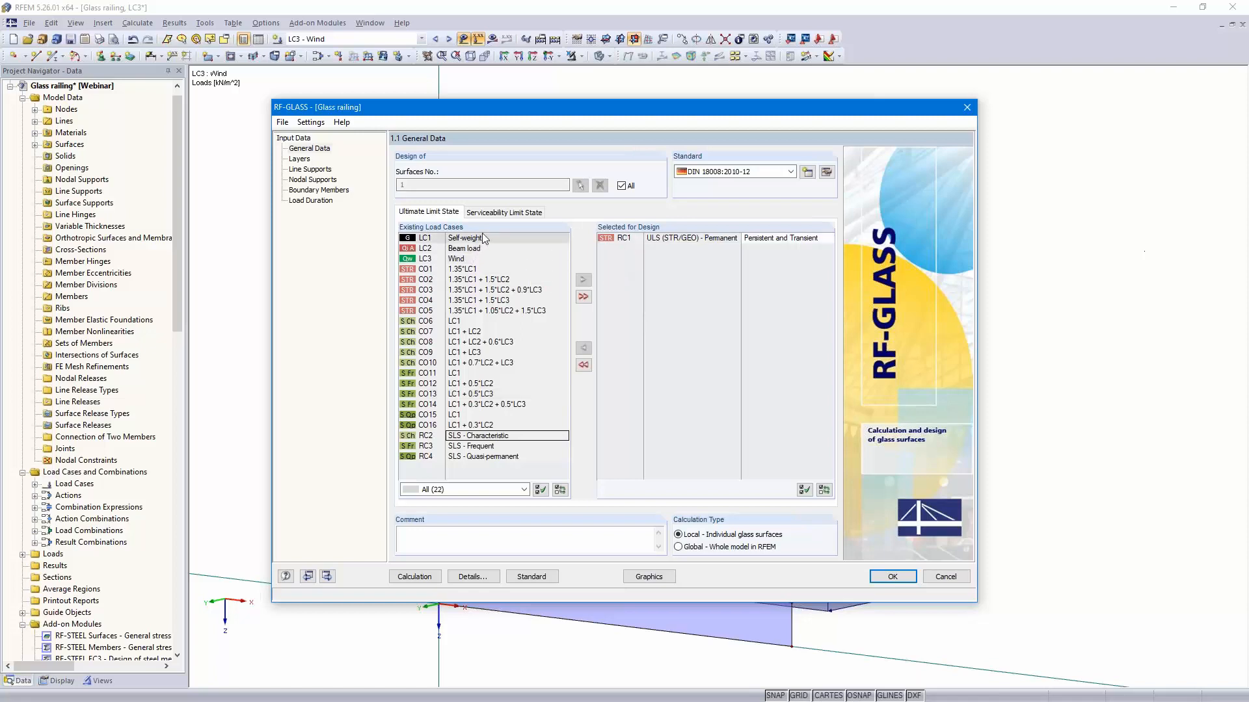
pyautogui.click(498, 214)
pyautogui.click(426, 212)
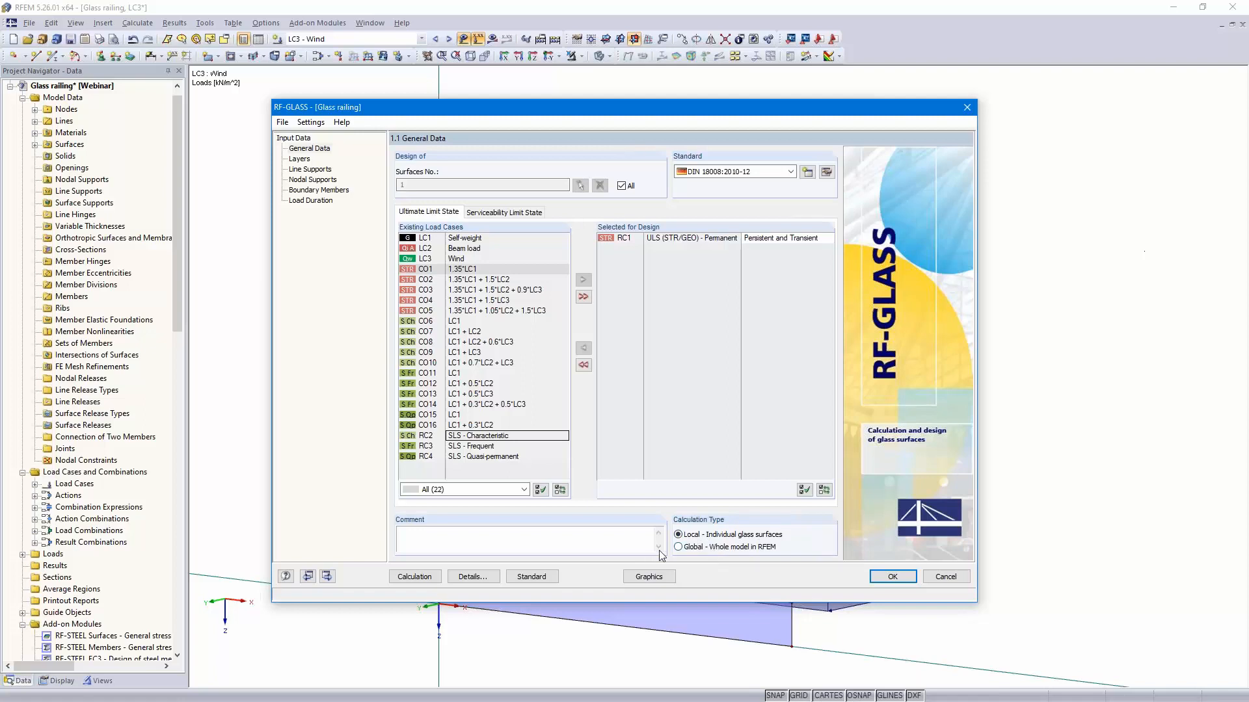
# Assign Composition 1 to surface 1 and define its first layer as Glass
pyautogui.click(328, 577)
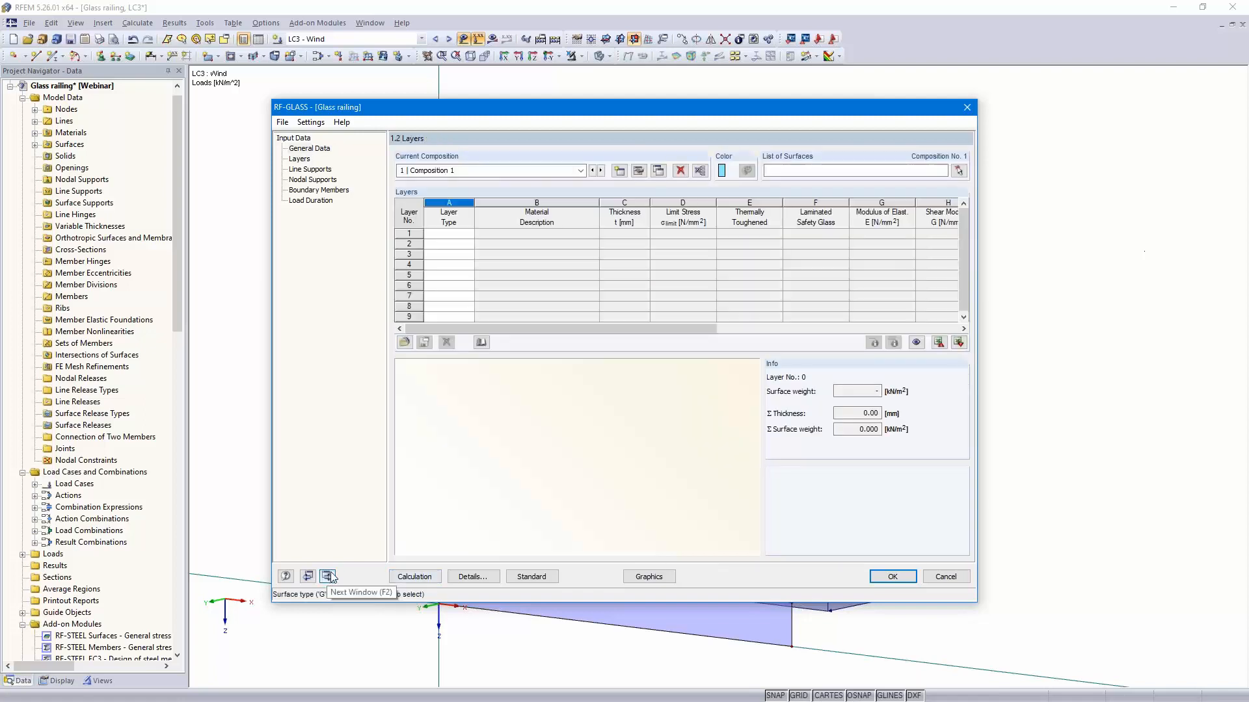
pyautogui.click(801, 171)
pyautogui.click(463, 235)
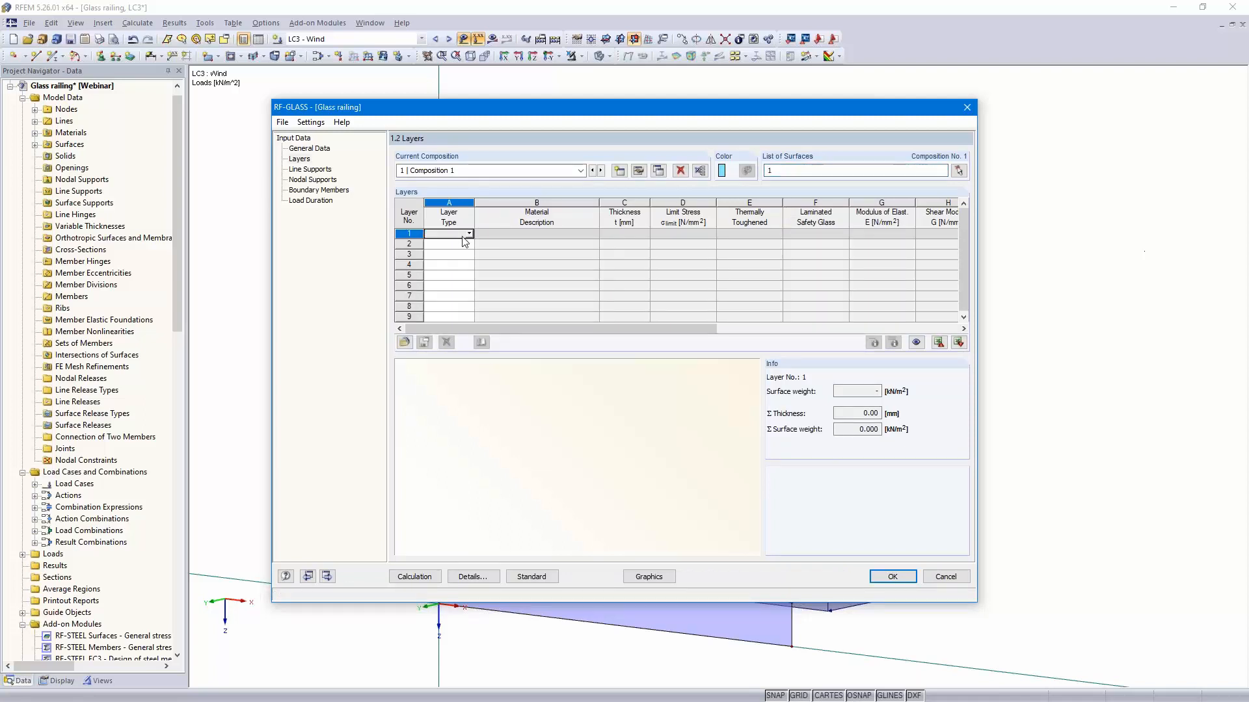
pyautogui.click(468, 234)
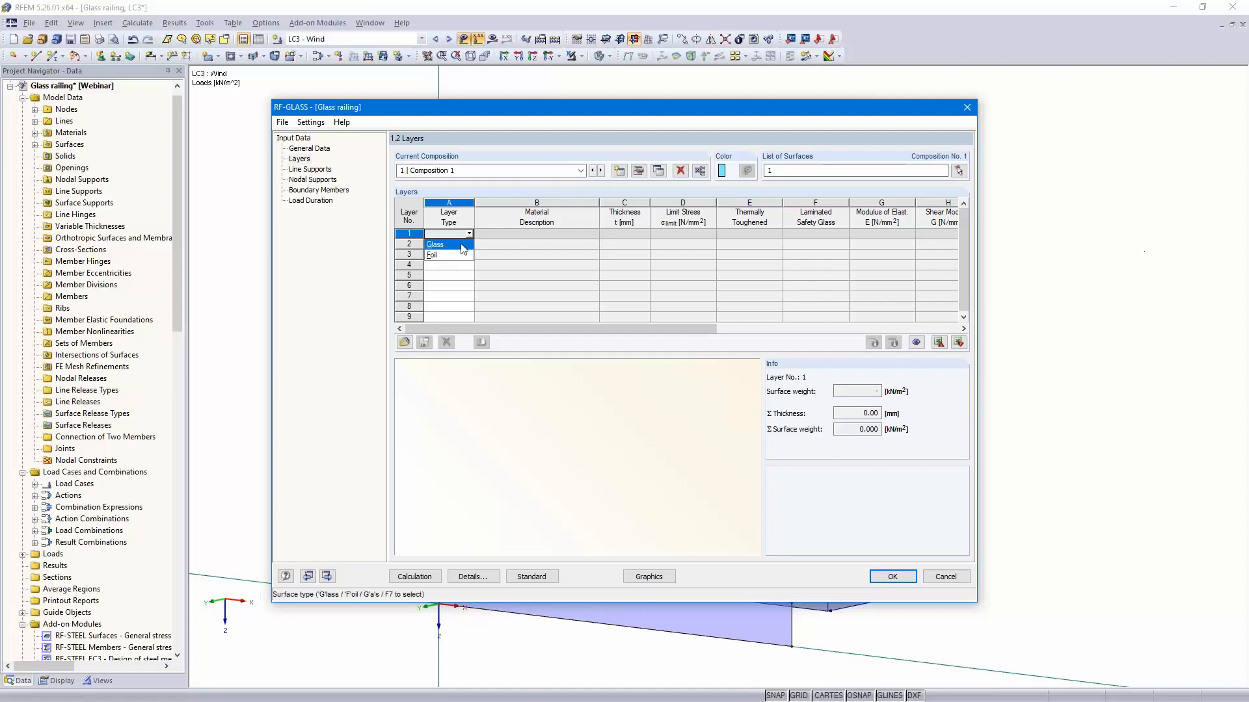
pyautogui.click(463, 248)
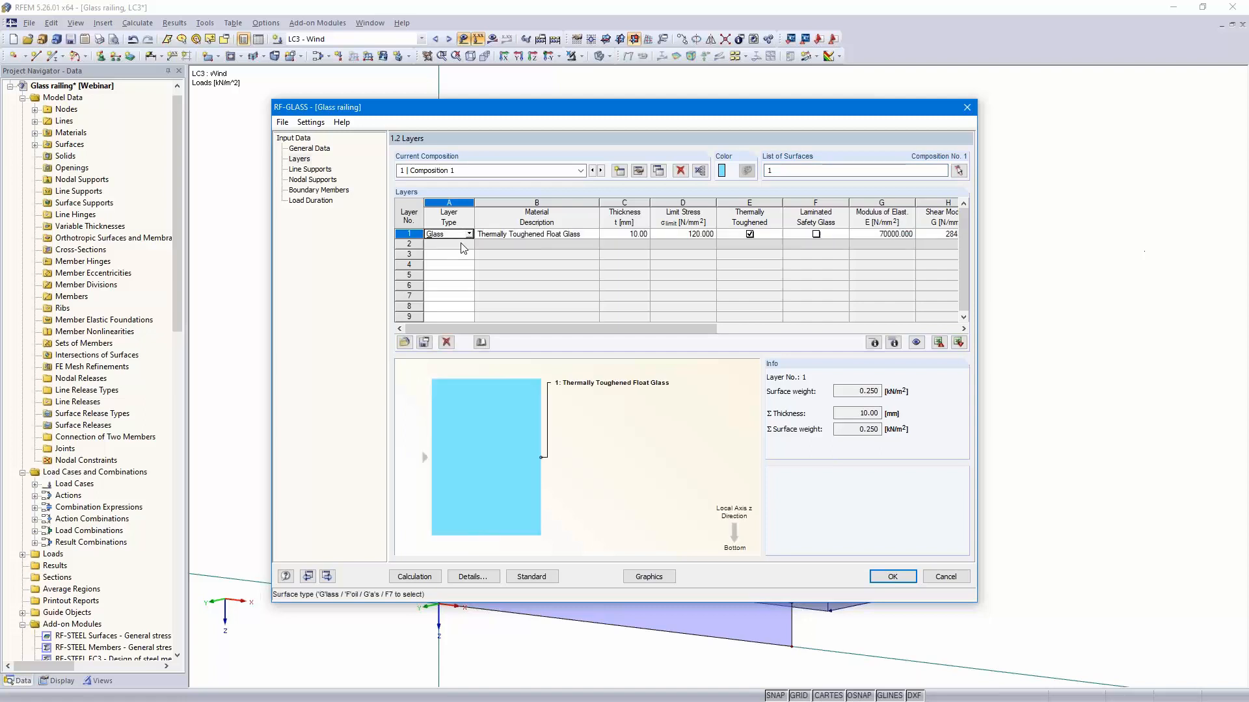
# Assign Thermally Toughened Float Glass from DIN 18008-1:2010-12 to layer 1 and mark it as laminated safety glass
pyautogui.click(591, 234)
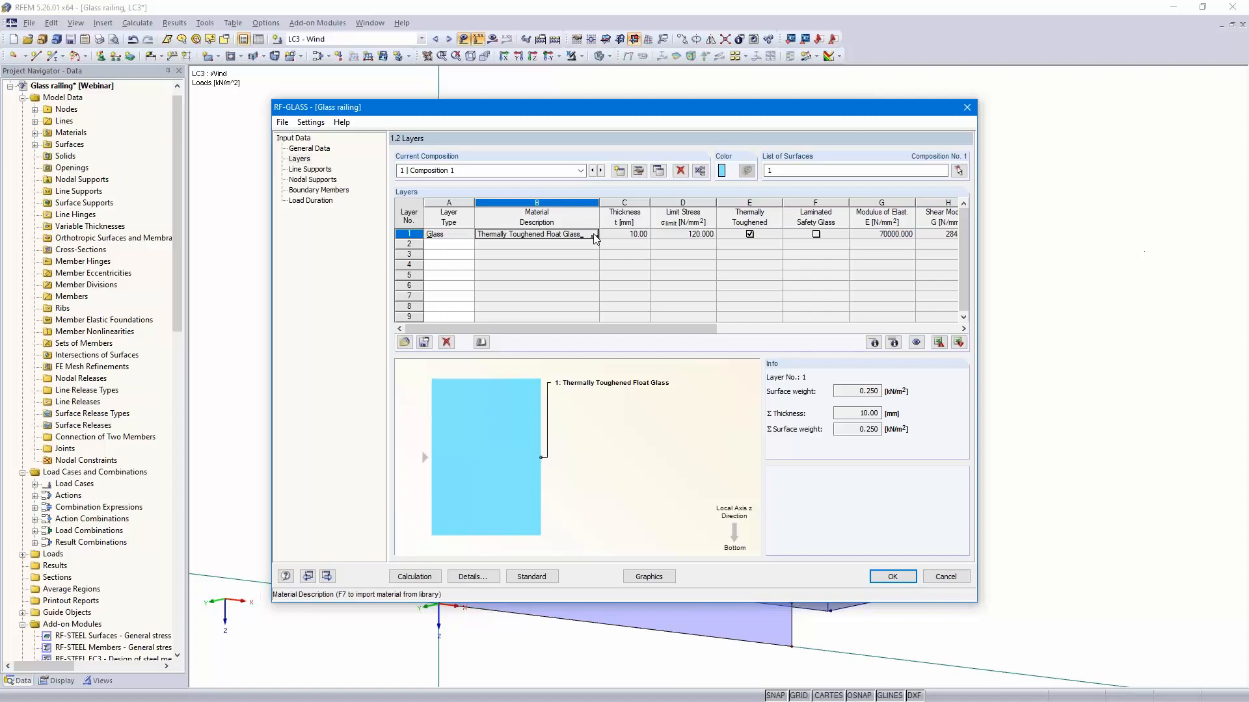
pyautogui.click(593, 236)
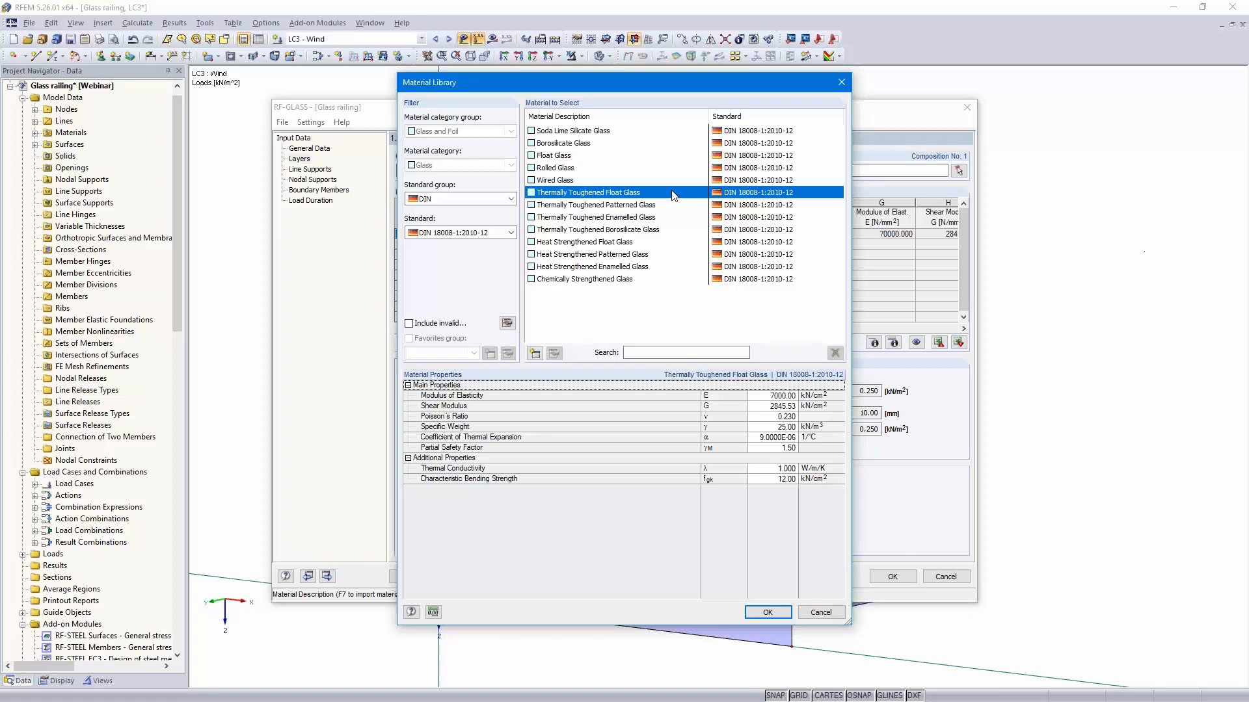
pyautogui.click(766, 612)
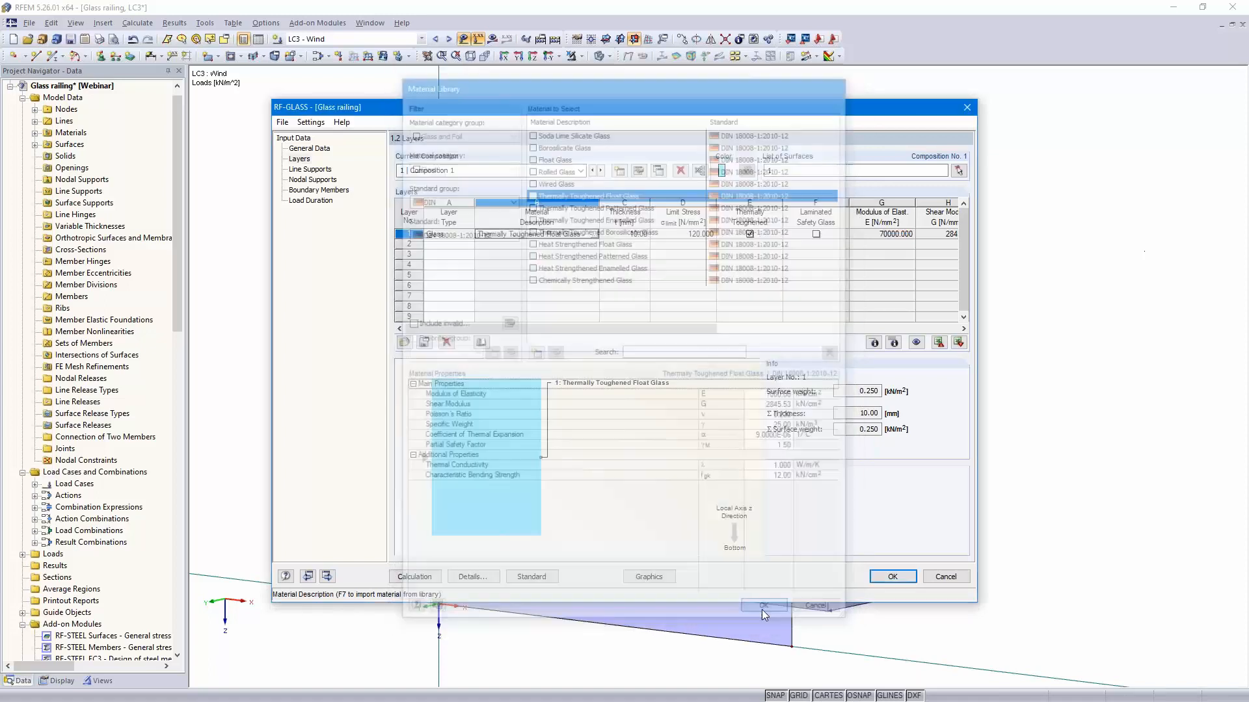
pyautogui.click(626, 234)
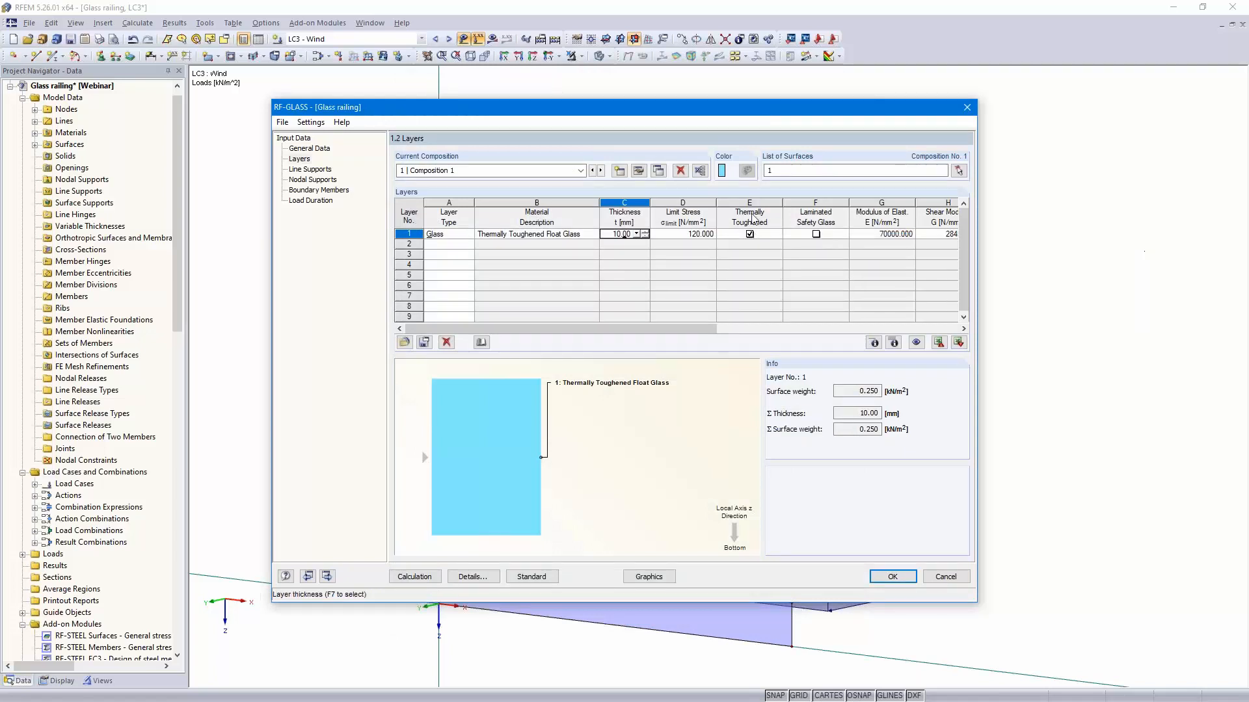
pyautogui.click(817, 235)
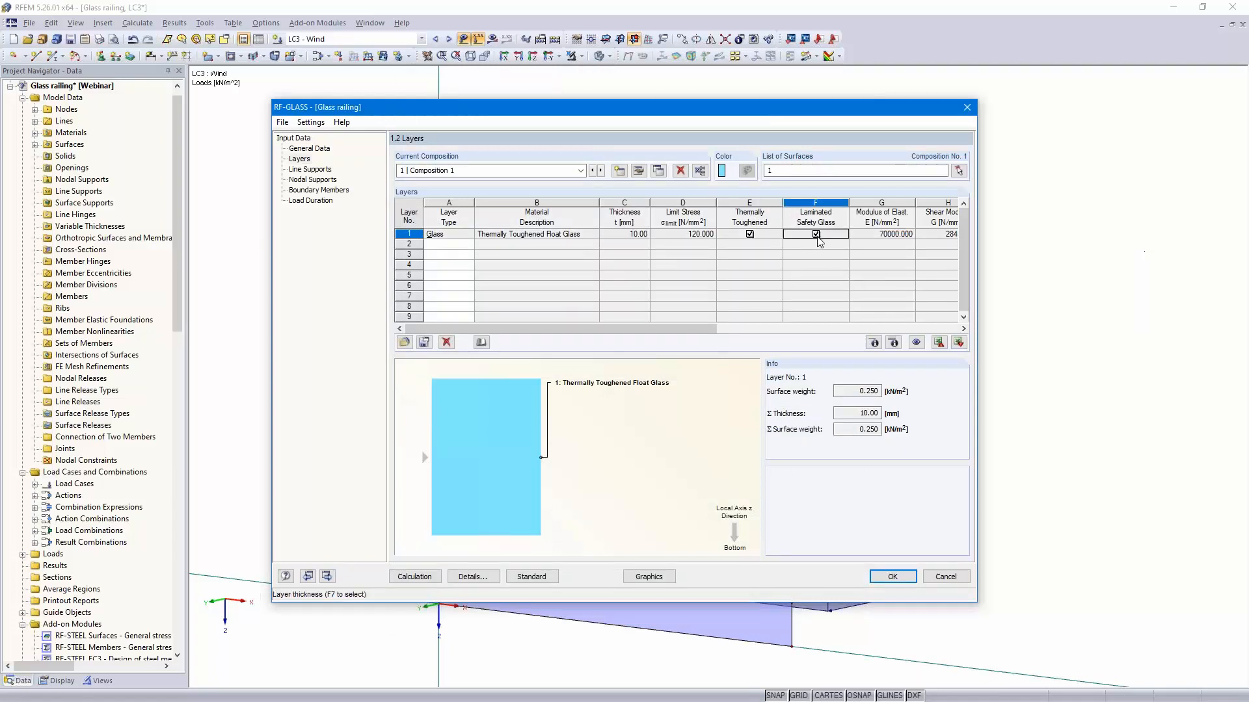
# Define layer 2 as Foil and assign it the PVB long time loading material from the library
pyautogui.click(448, 245)
pyautogui.click(468, 244)
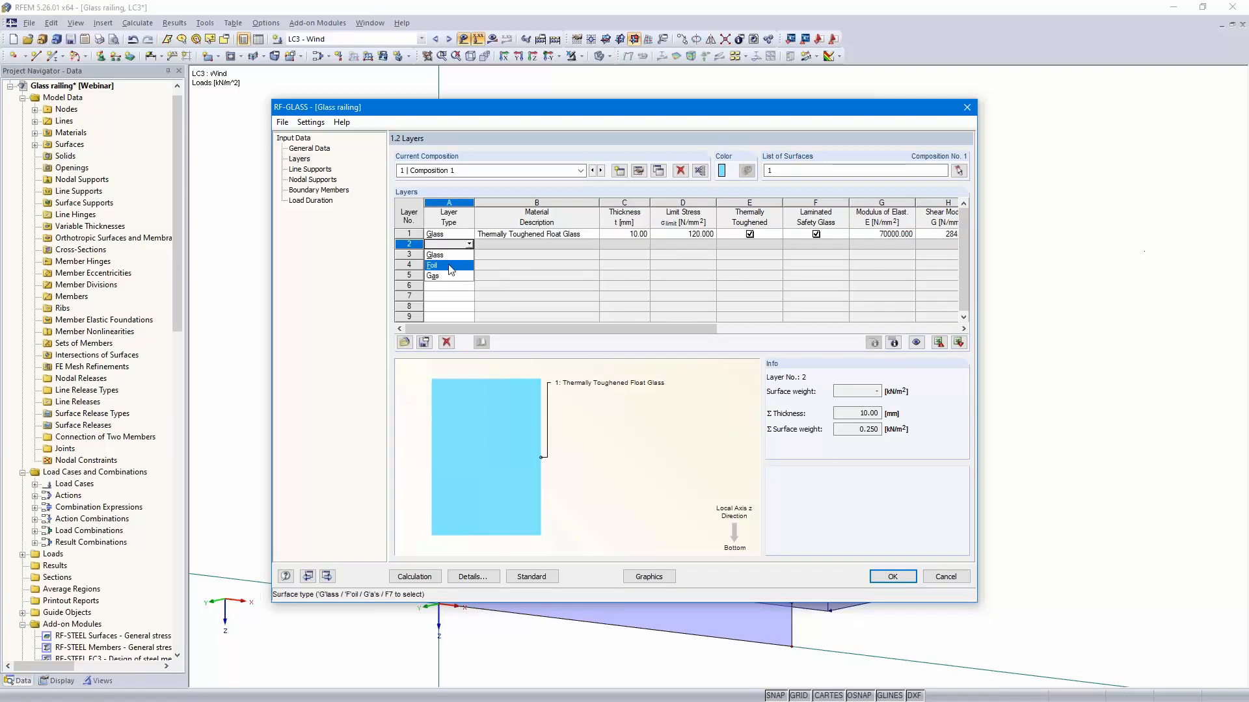
pyautogui.click(449, 267)
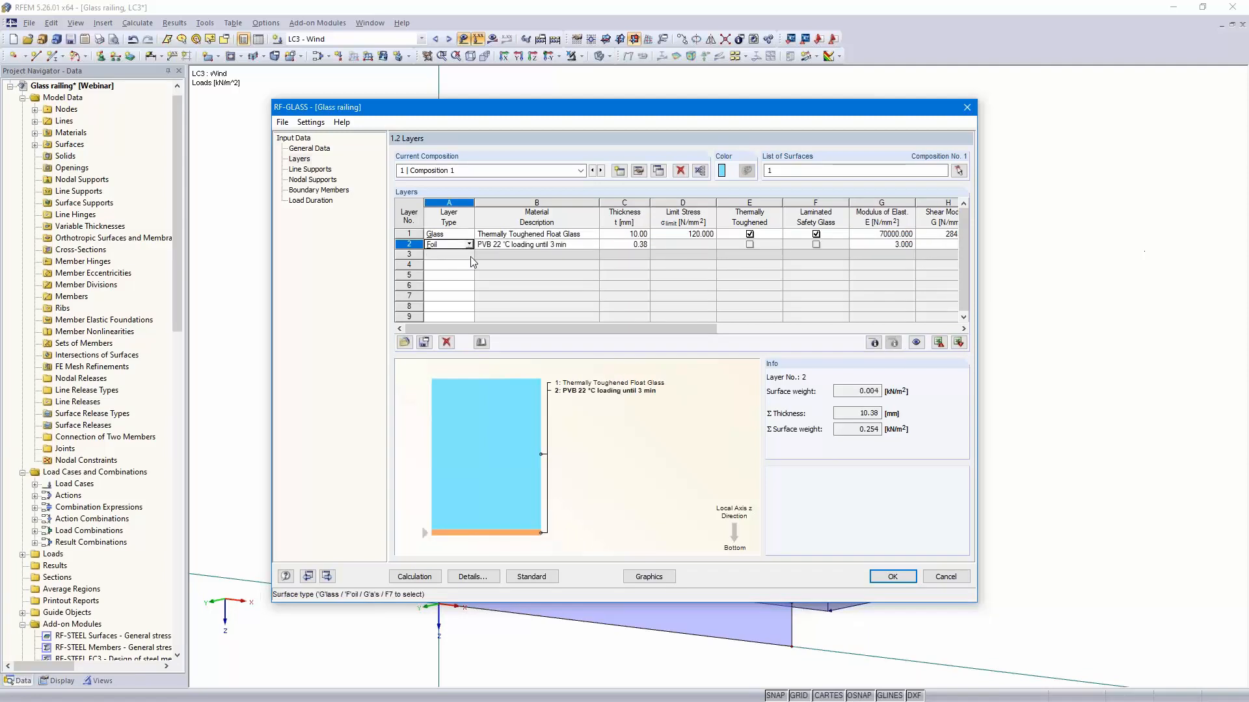
pyautogui.click(595, 246)
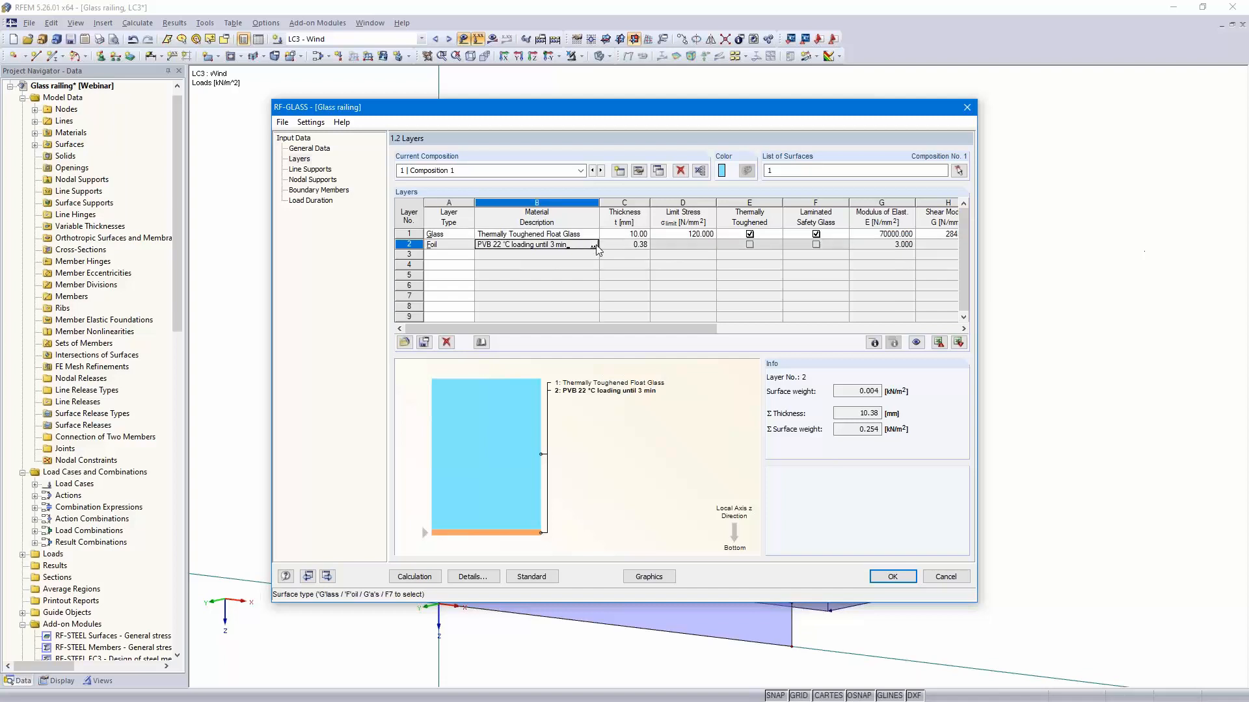
pyautogui.click(593, 245)
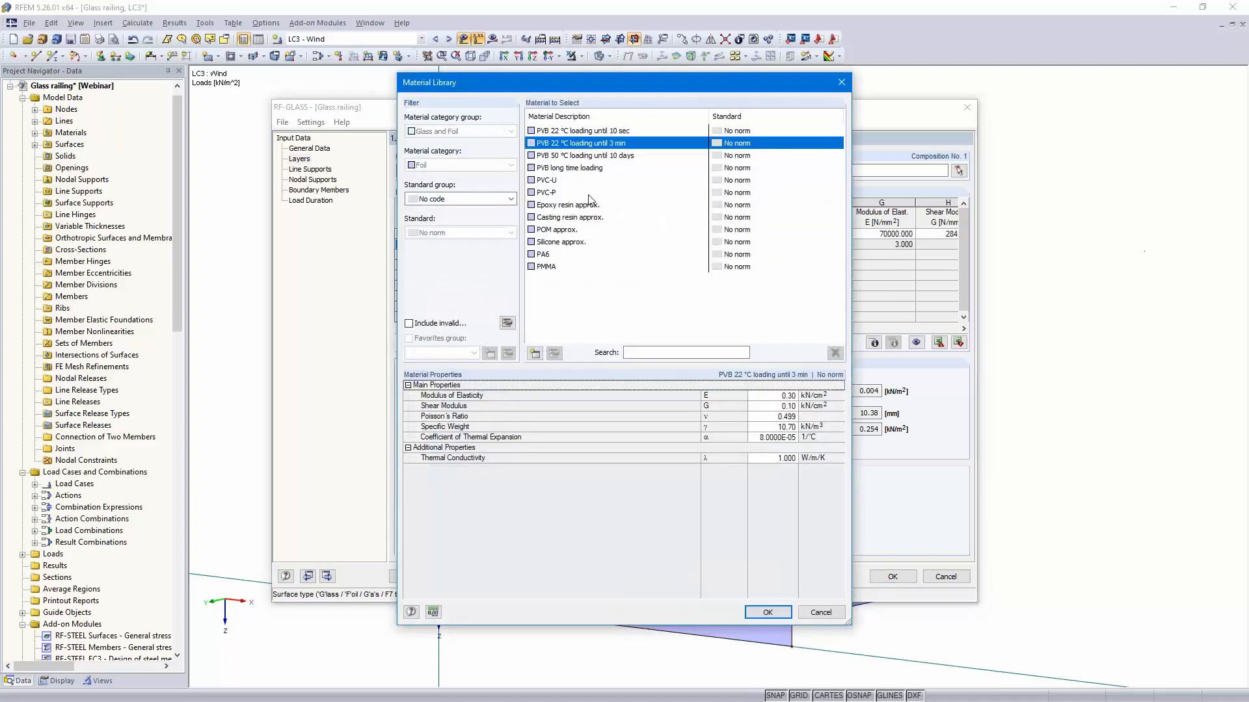
pyautogui.click(593, 169)
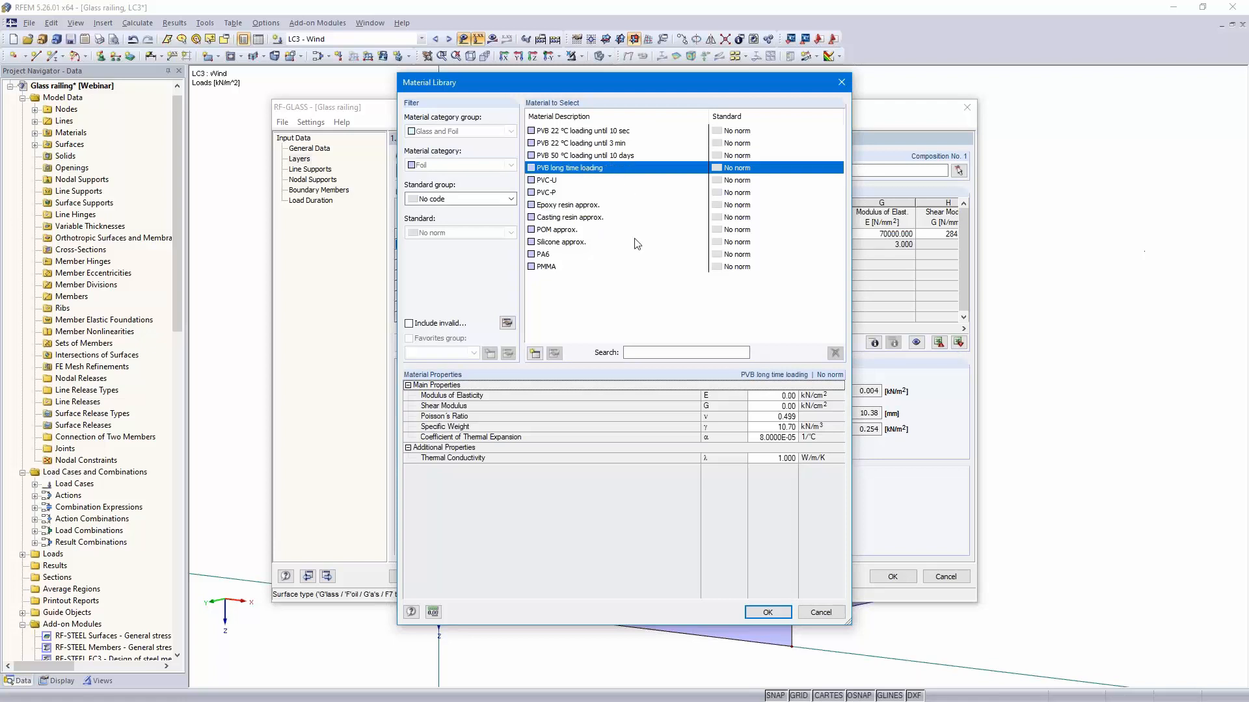
pyautogui.click(765, 613)
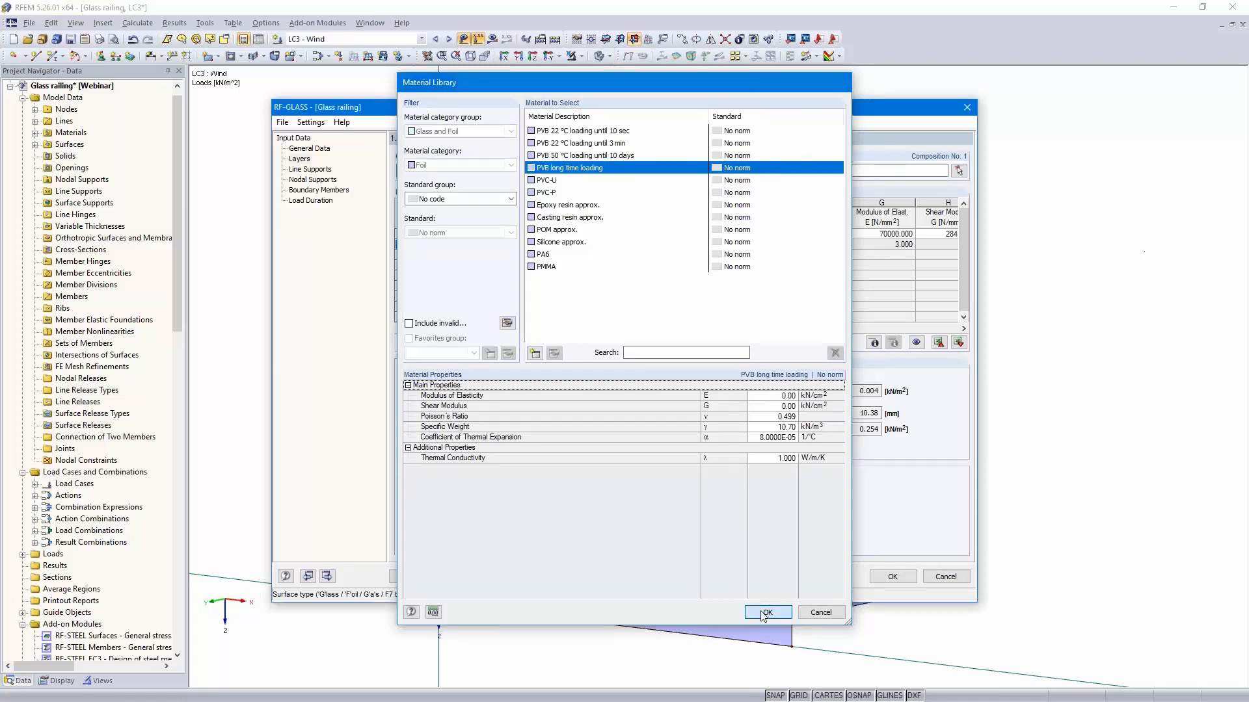
# Set the foil layer's thickness to 1.52 mm and define layer 3 as Glass
pyautogui.click(626, 245)
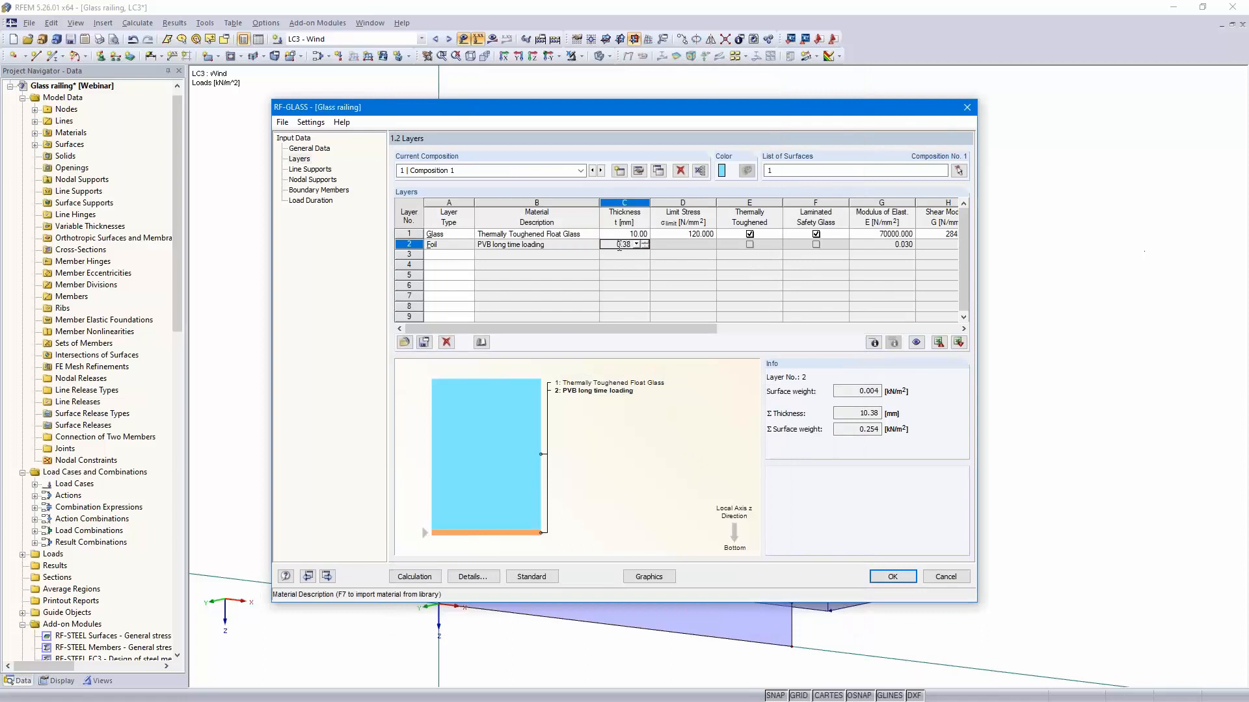
pyautogui.press('BackSpace')
pyautogui.press('BackSpace')
pyautogui.write('52')
pyautogui.click(509, 259)
pyautogui.click(450, 257)
pyautogui.click(468, 254)
pyautogui.click(447, 265)
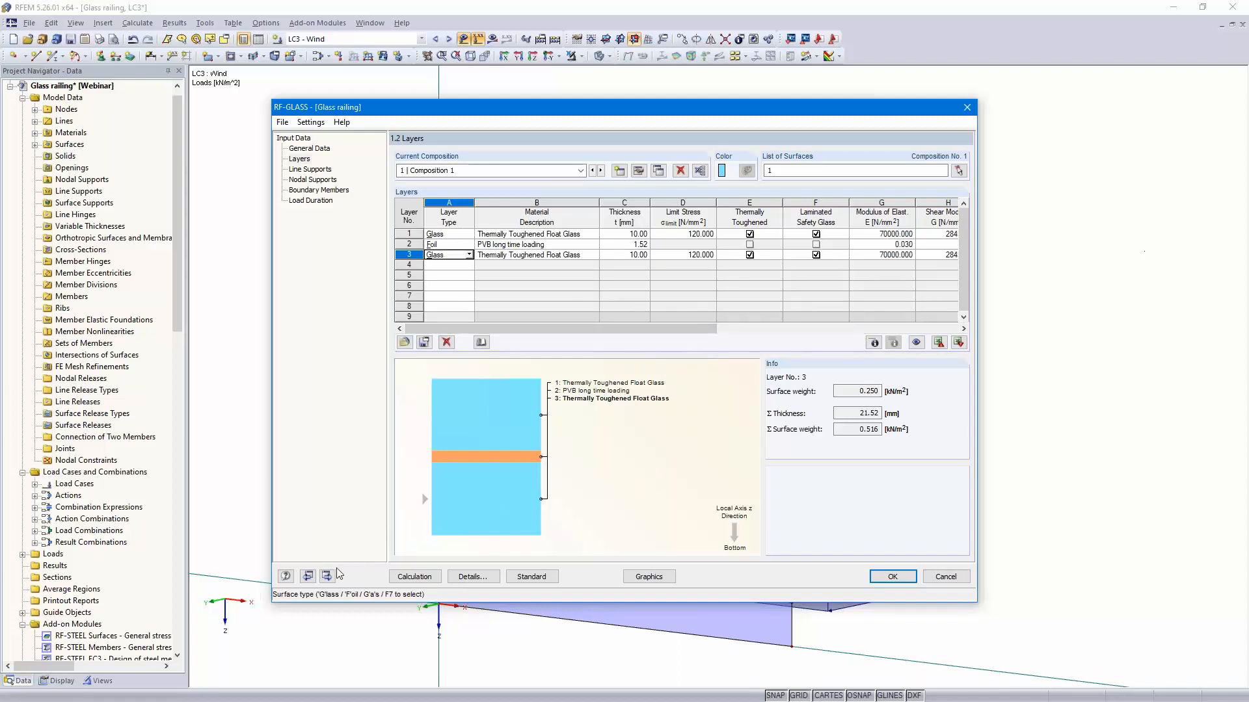
# Turn off Consider coupling in the details of Composition 1
pyautogui.click(639, 171)
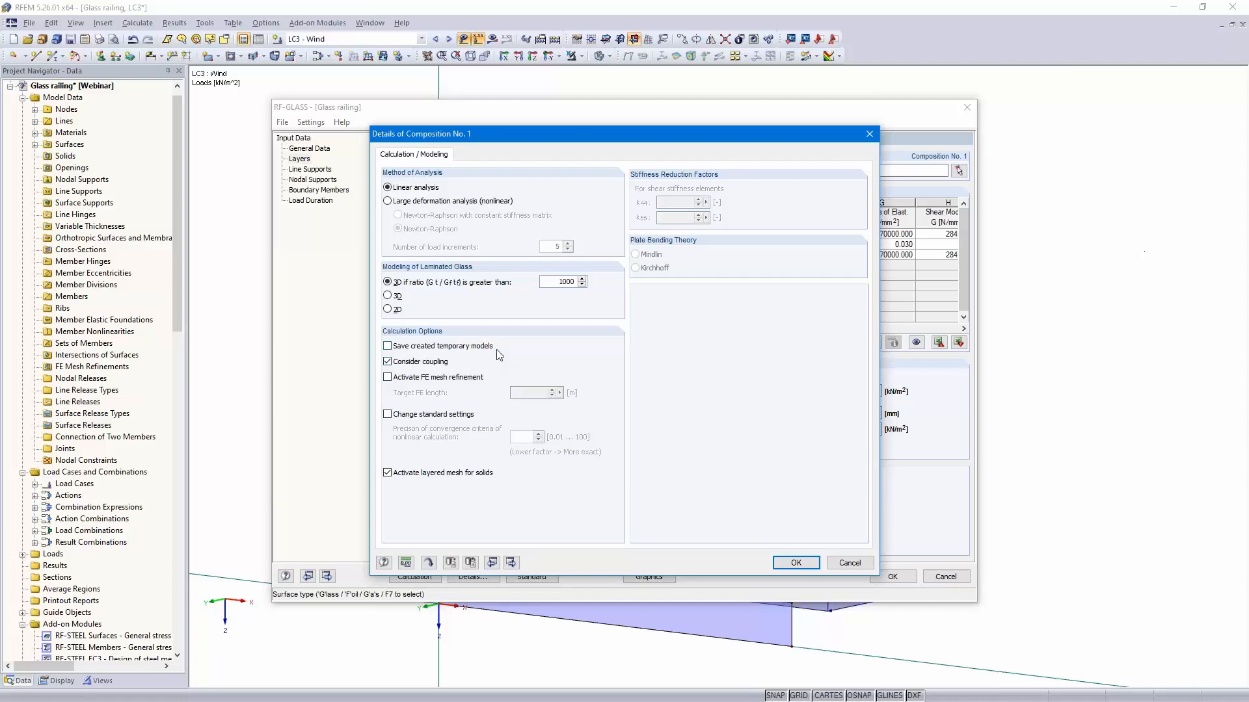
pyautogui.click(387, 362)
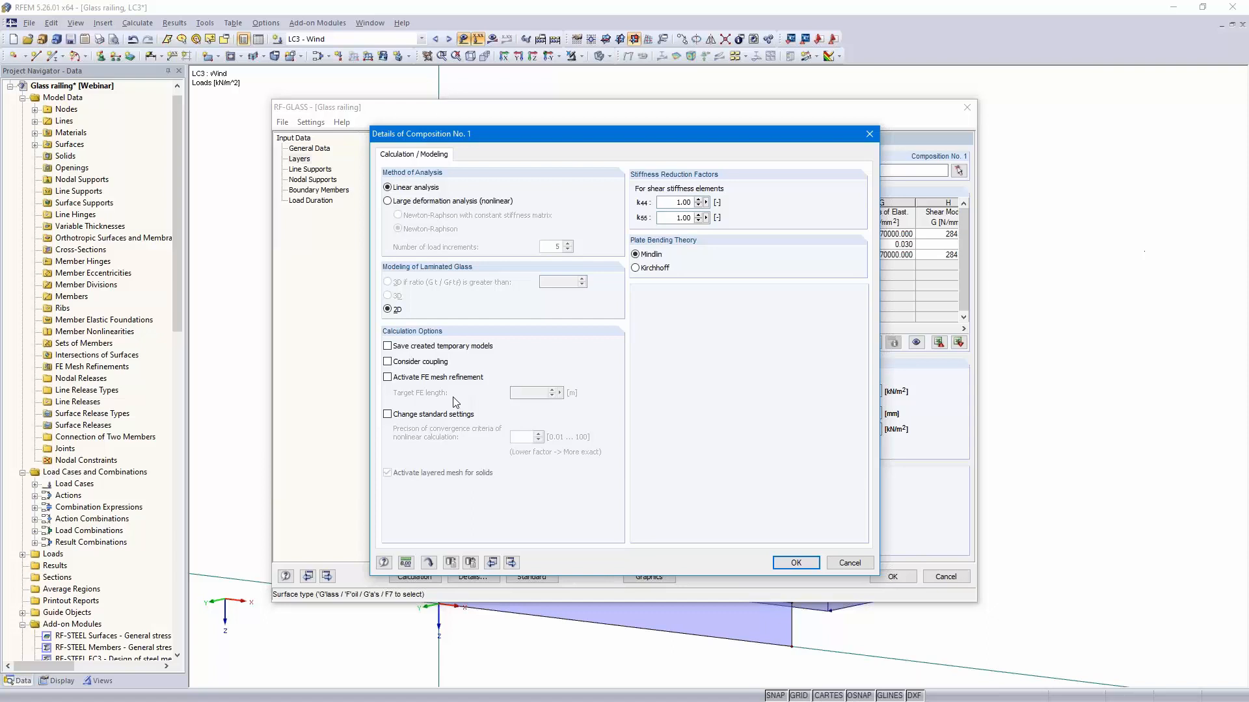
pyautogui.click(795, 563)
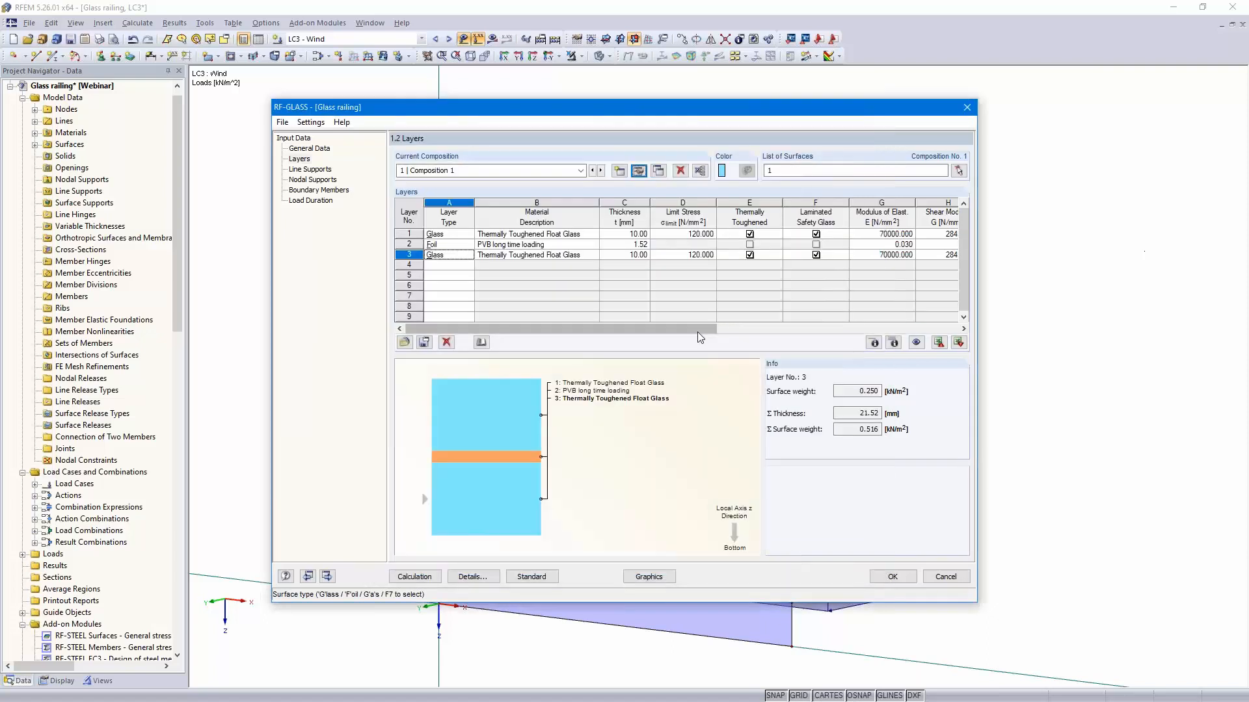
# Activate FE mesh refinement for Composition 1 with a target FE length of 0.05 m
pyautogui.click(638, 171)
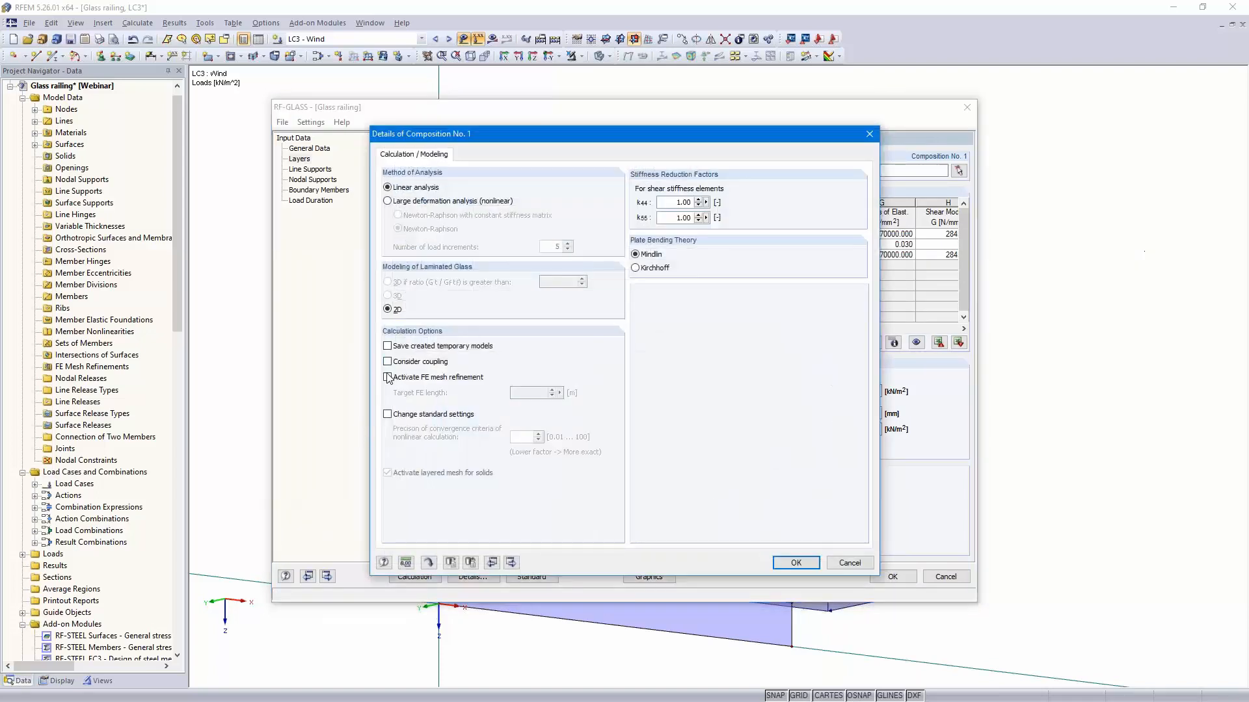
pyautogui.click(388, 378)
pyautogui.moveTo(533, 393); pyautogui.dragTo(573, 393)
pyautogui.write('05')
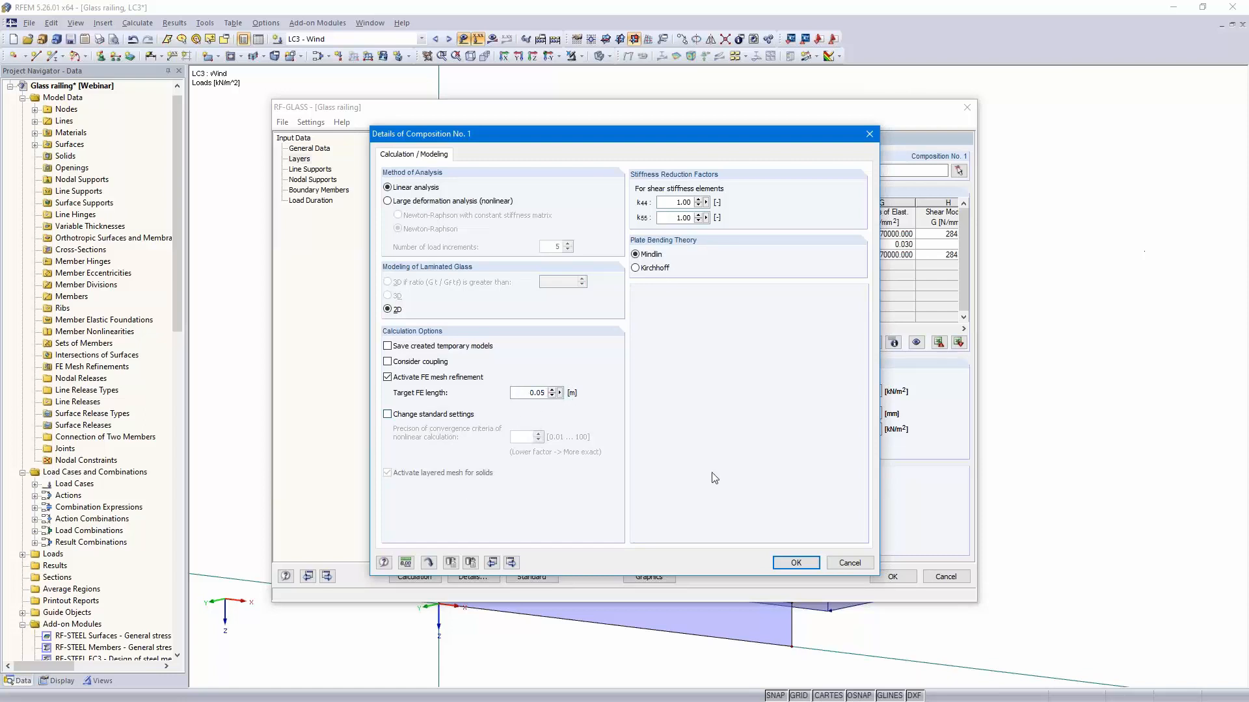
pyautogui.click(793, 563)
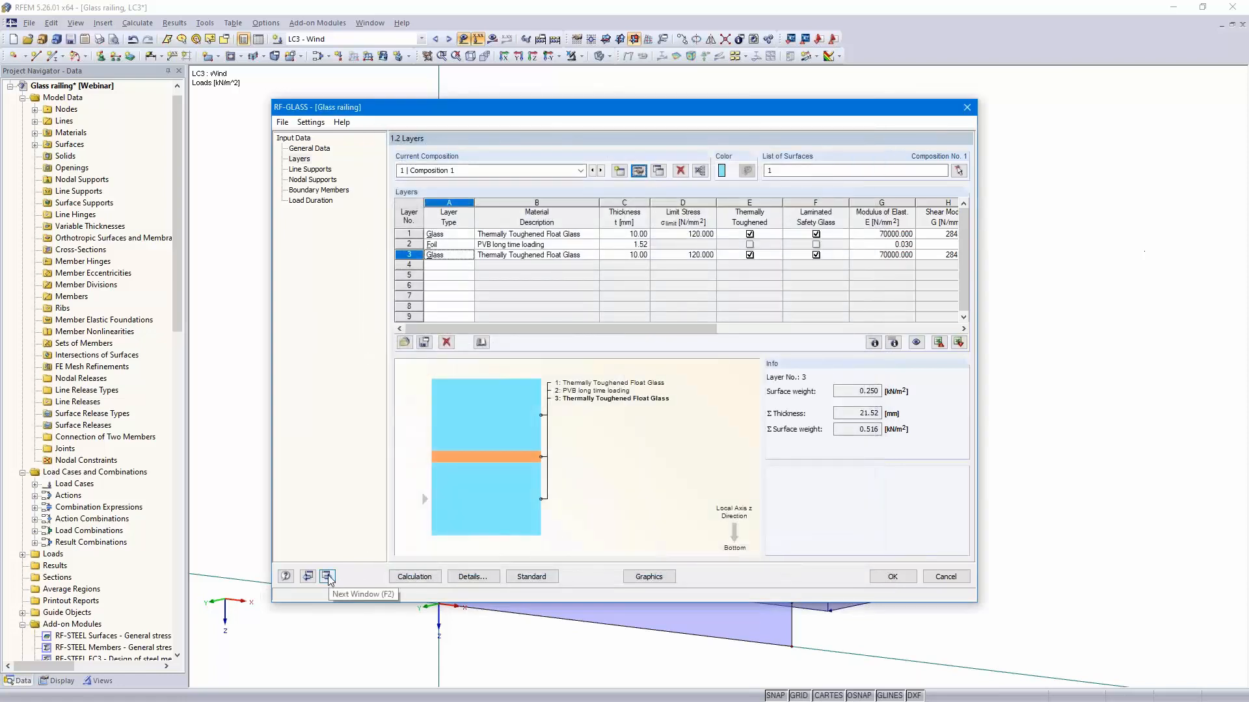
# Add a line support on line 1 at the pane's lower edge and set its type to User-defined
pyautogui.click(327, 577)
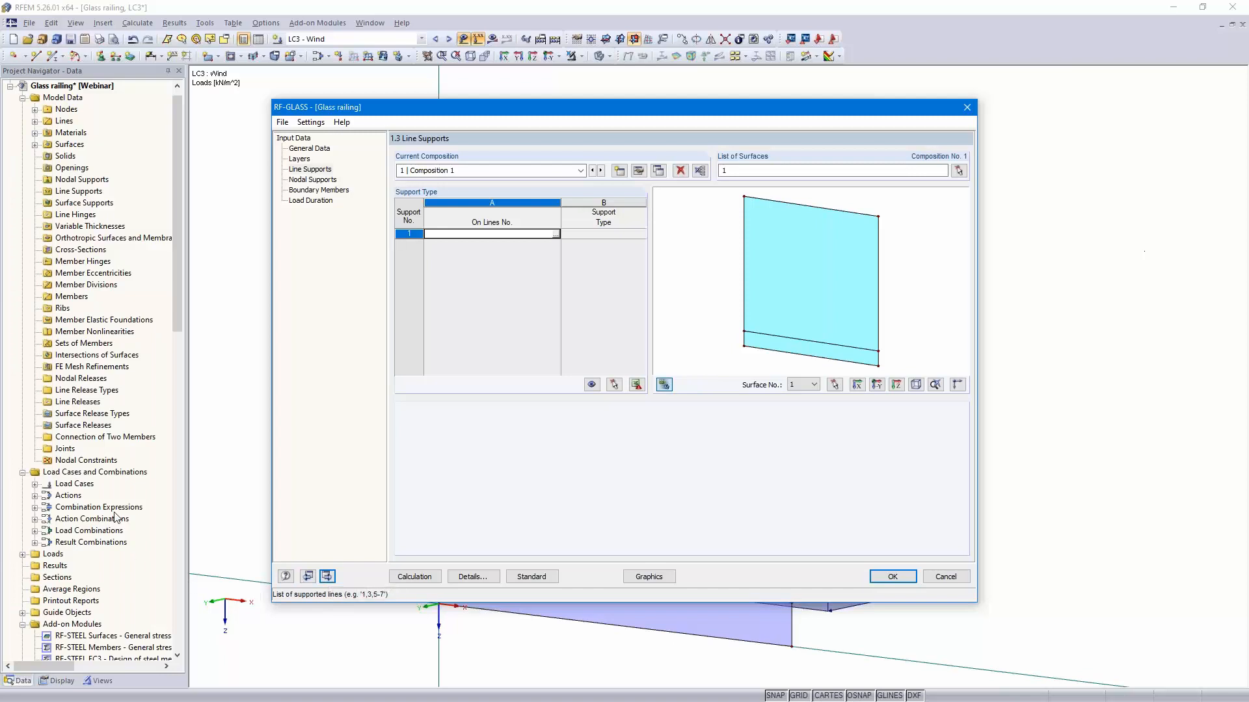
pyautogui.click(555, 233)
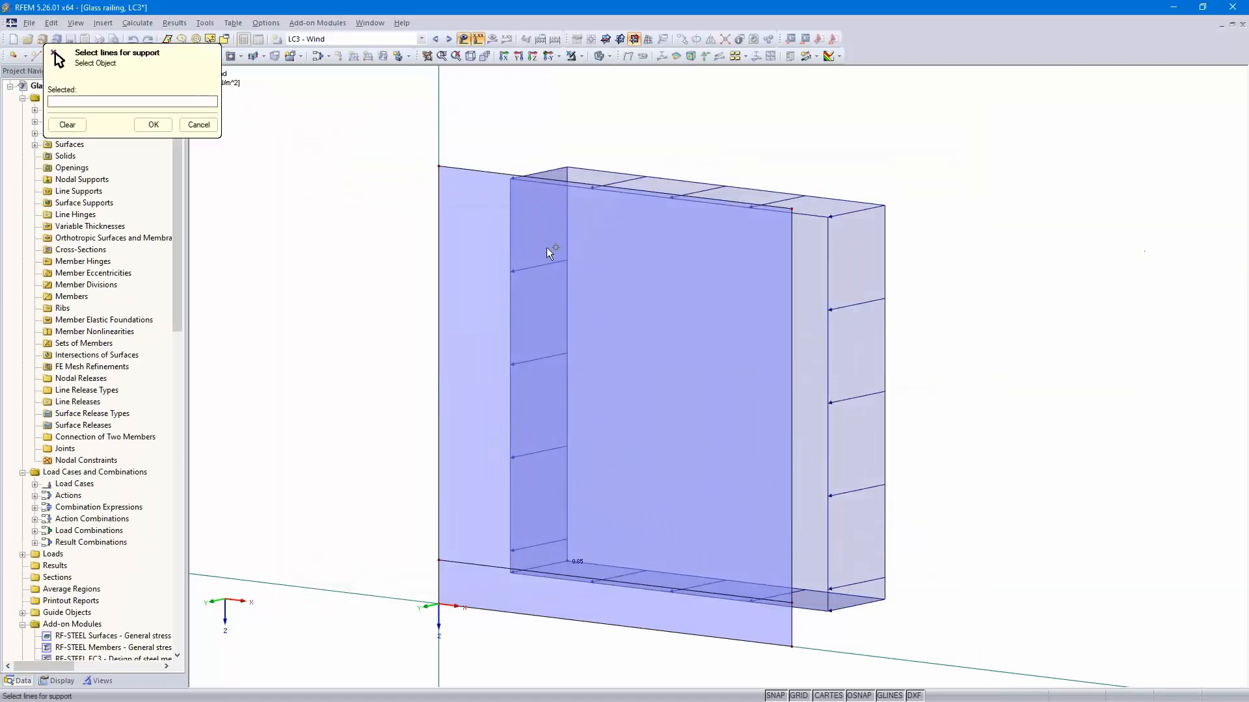
pyautogui.click(600, 624)
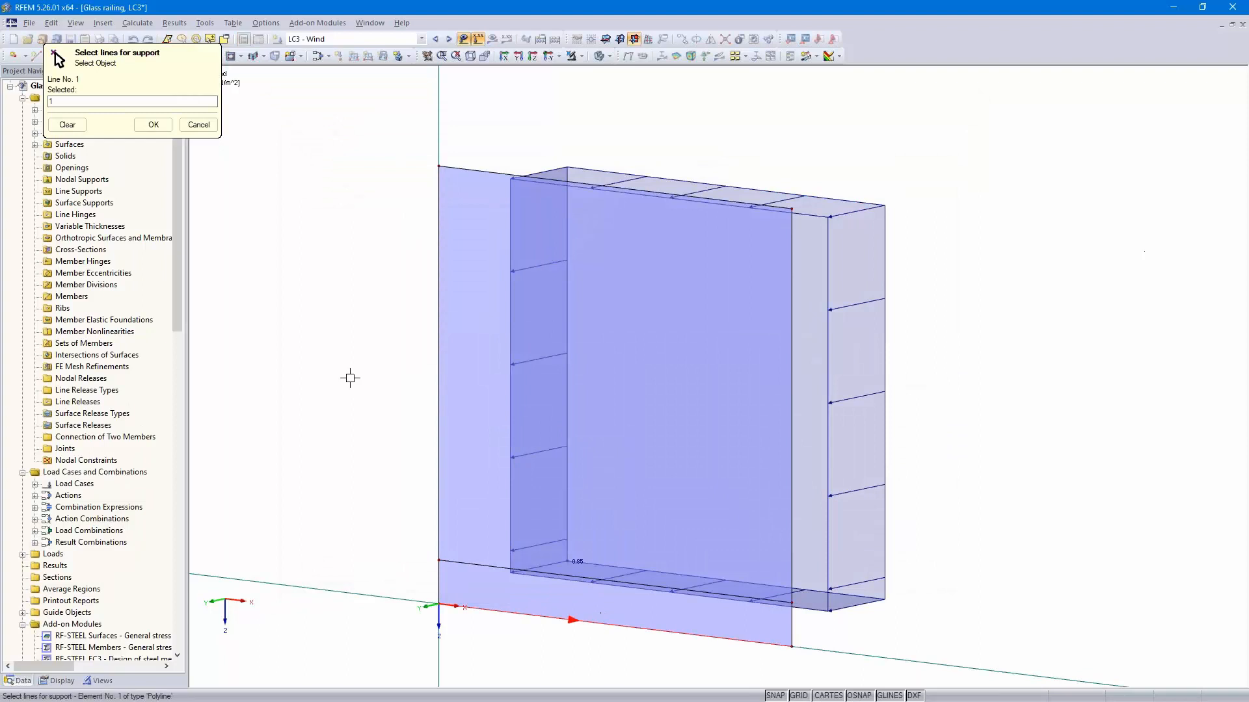
pyautogui.click(152, 125)
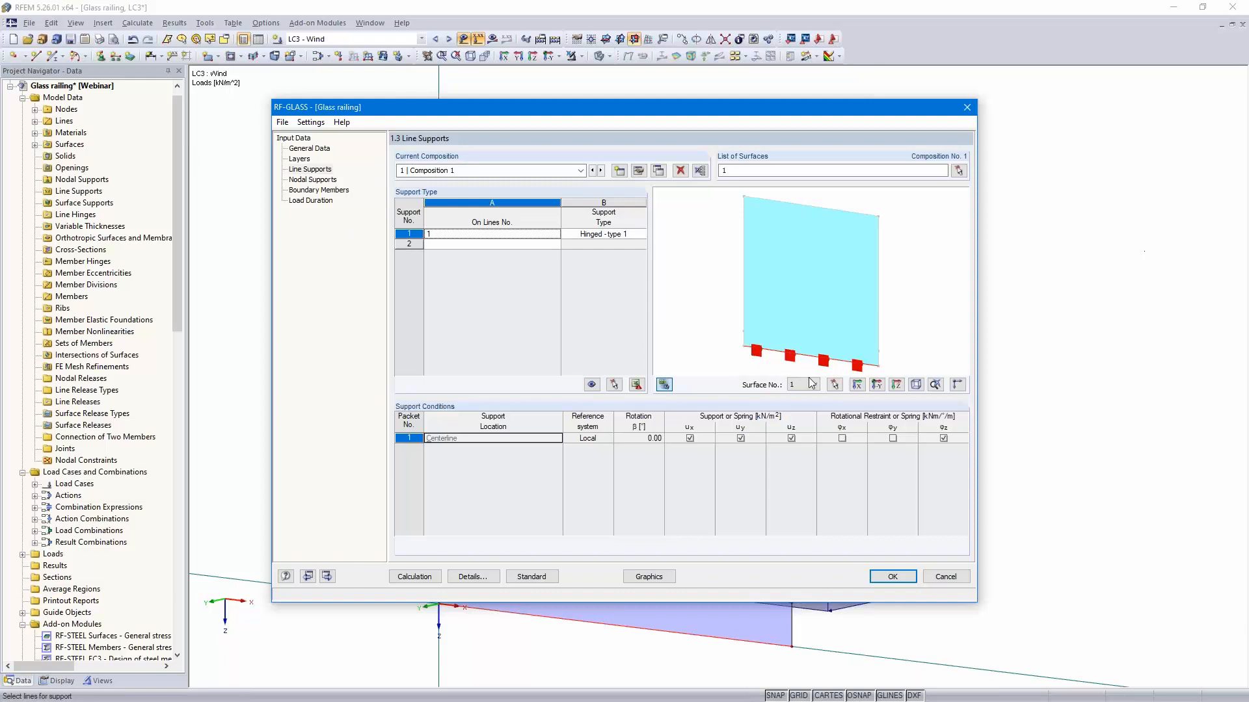
pyautogui.click(621, 236)
pyautogui.click(641, 234)
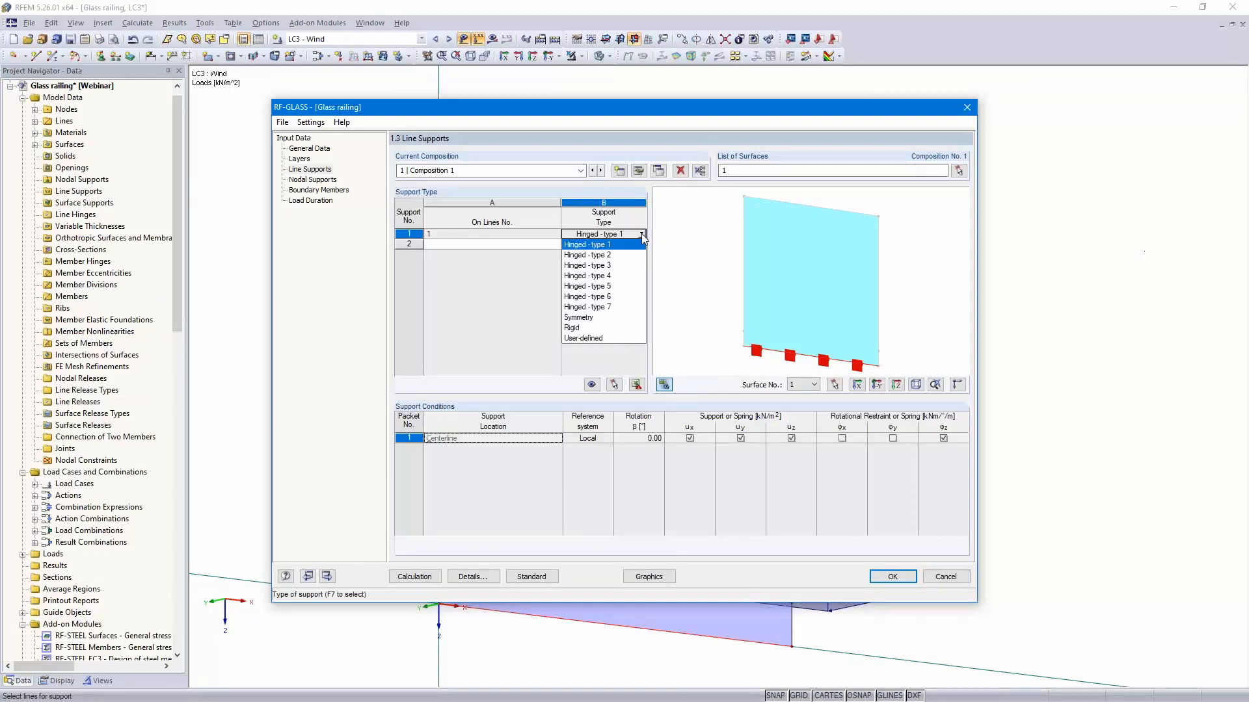
pyautogui.click(623, 339)
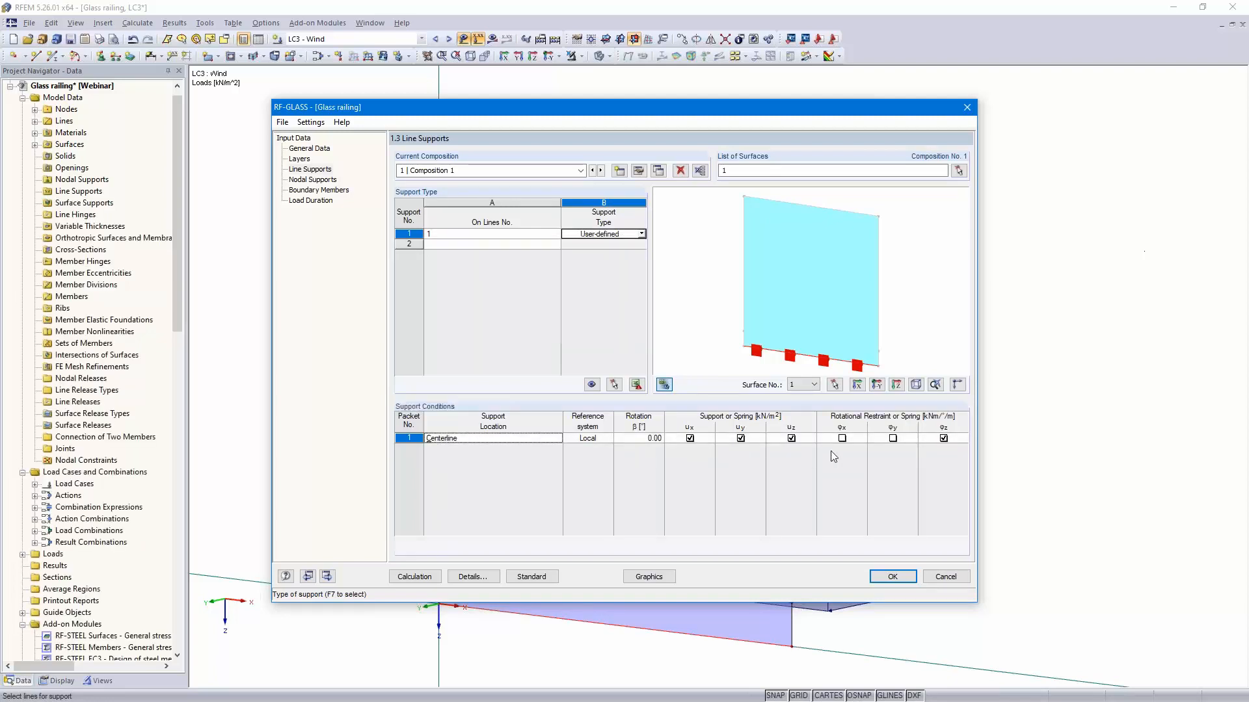
# Release the φz restraint of the line 1 support and set its ux, uy and uz springs to 10000 kN/m²
pyautogui.click(943, 439)
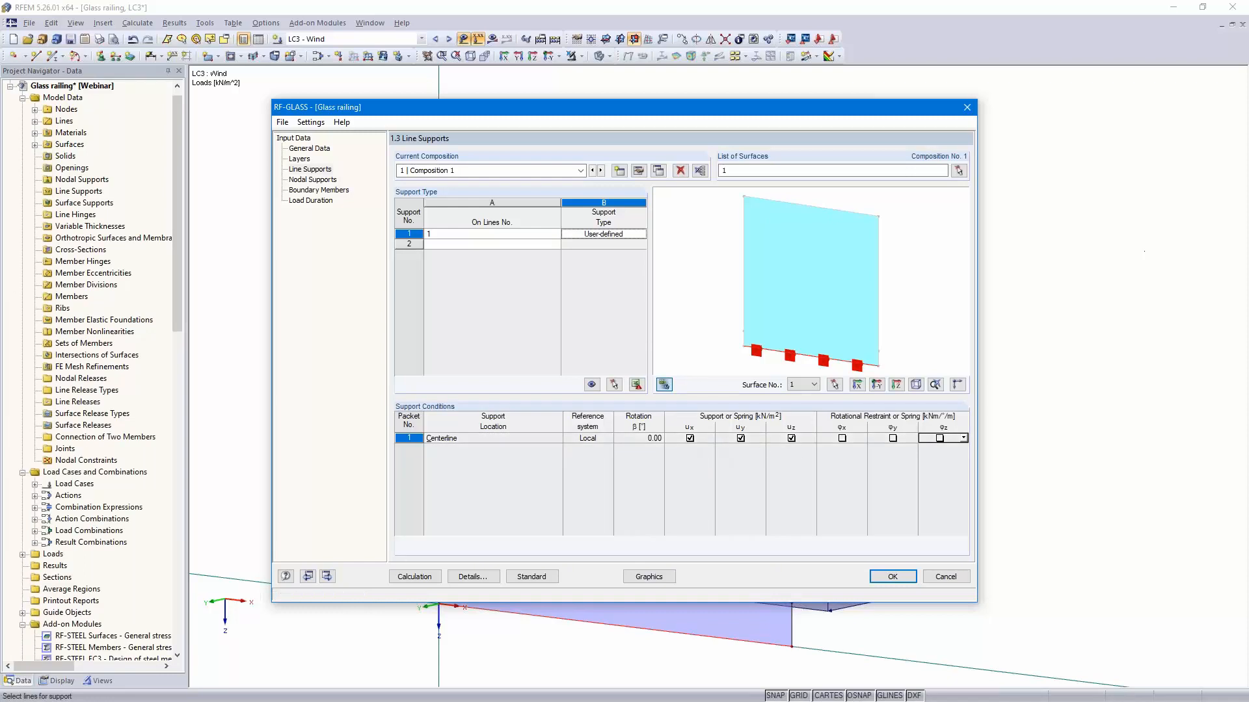
pyautogui.click(690, 439)
pyautogui.click(710, 439)
pyautogui.click(699, 471)
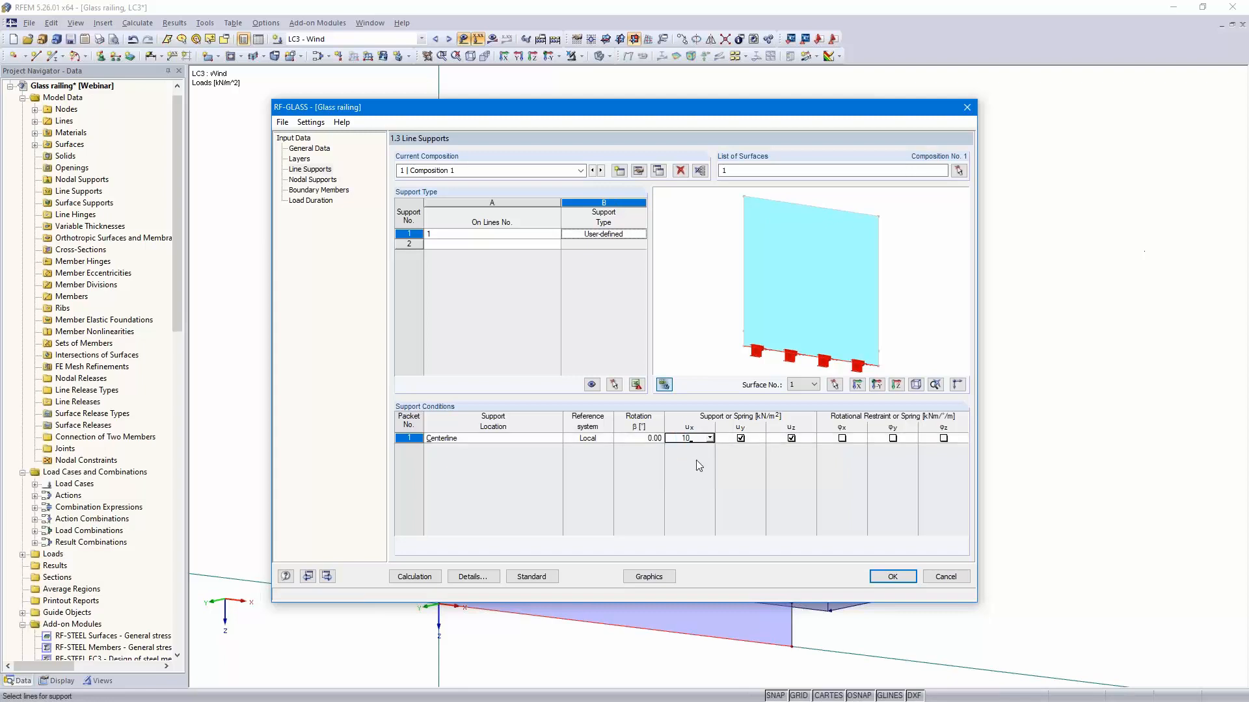
pyautogui.write('10000')
pyautogui.click(761, 439)
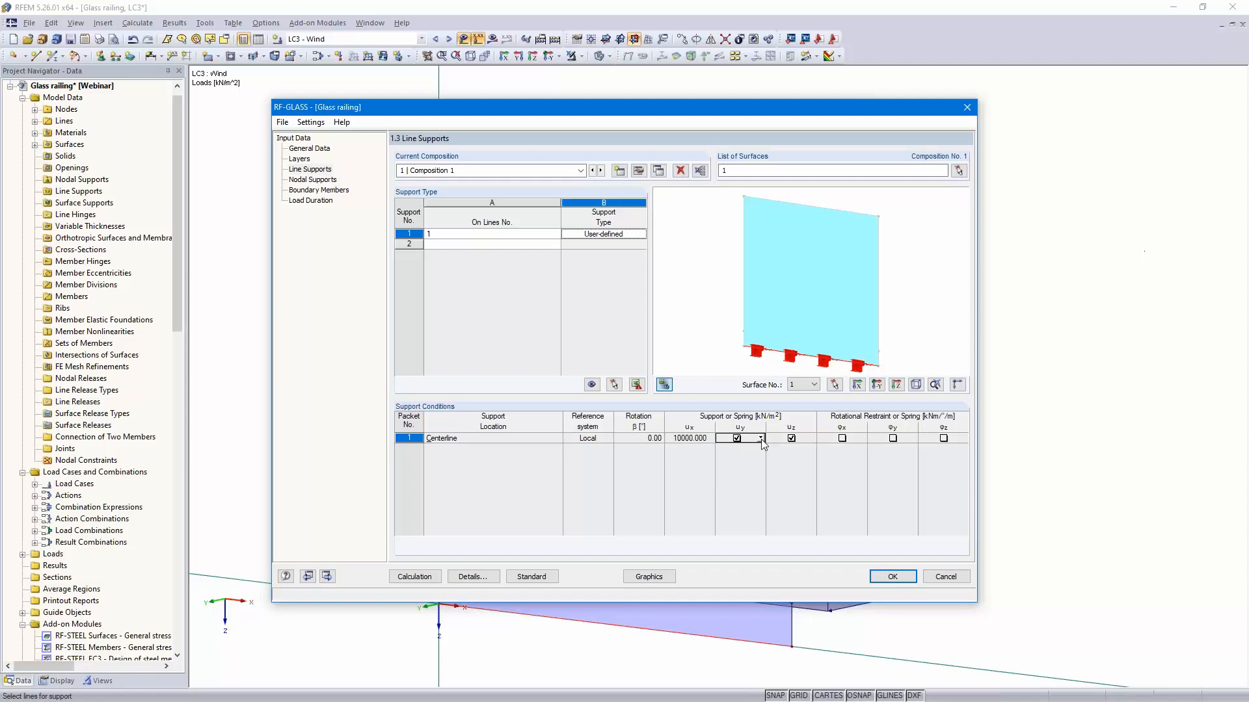
pyautogui.click(761, 439)
pyautogui.click(747, 468)
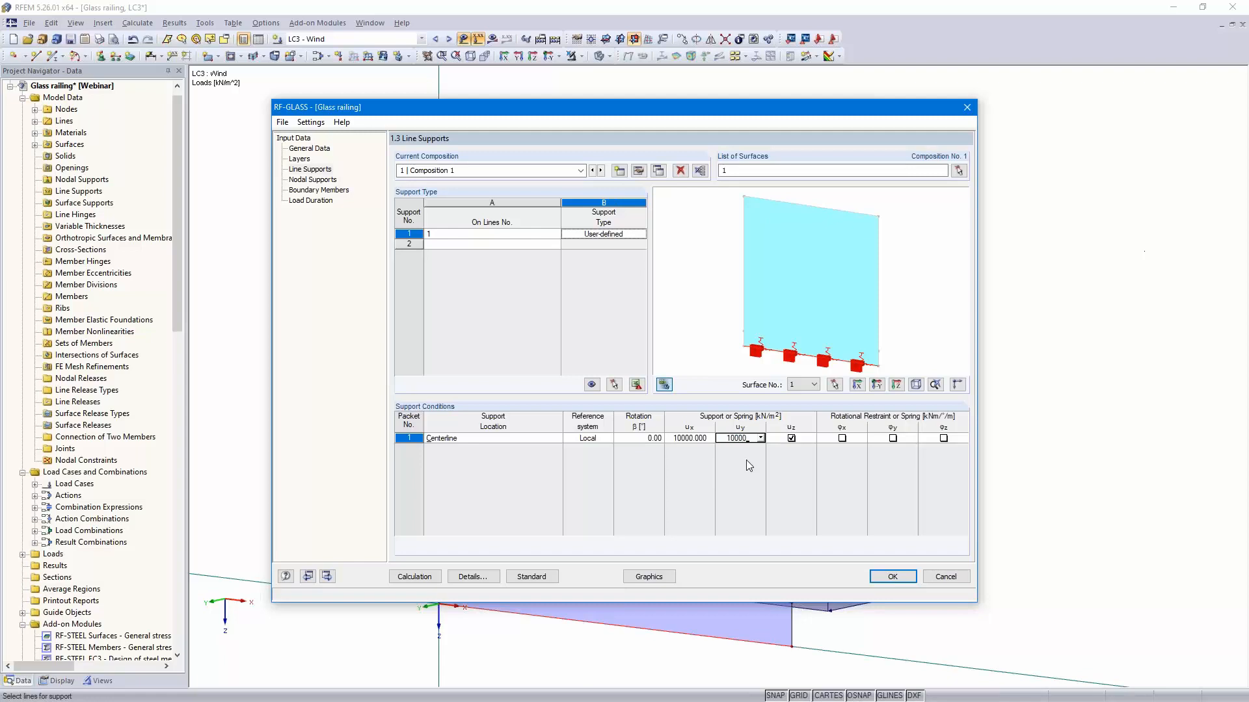
pyautogui.click(811, 440)
pyautogui.click(811, 440)
pyautogui.click(804, 469)
pyautogui.write('10000')
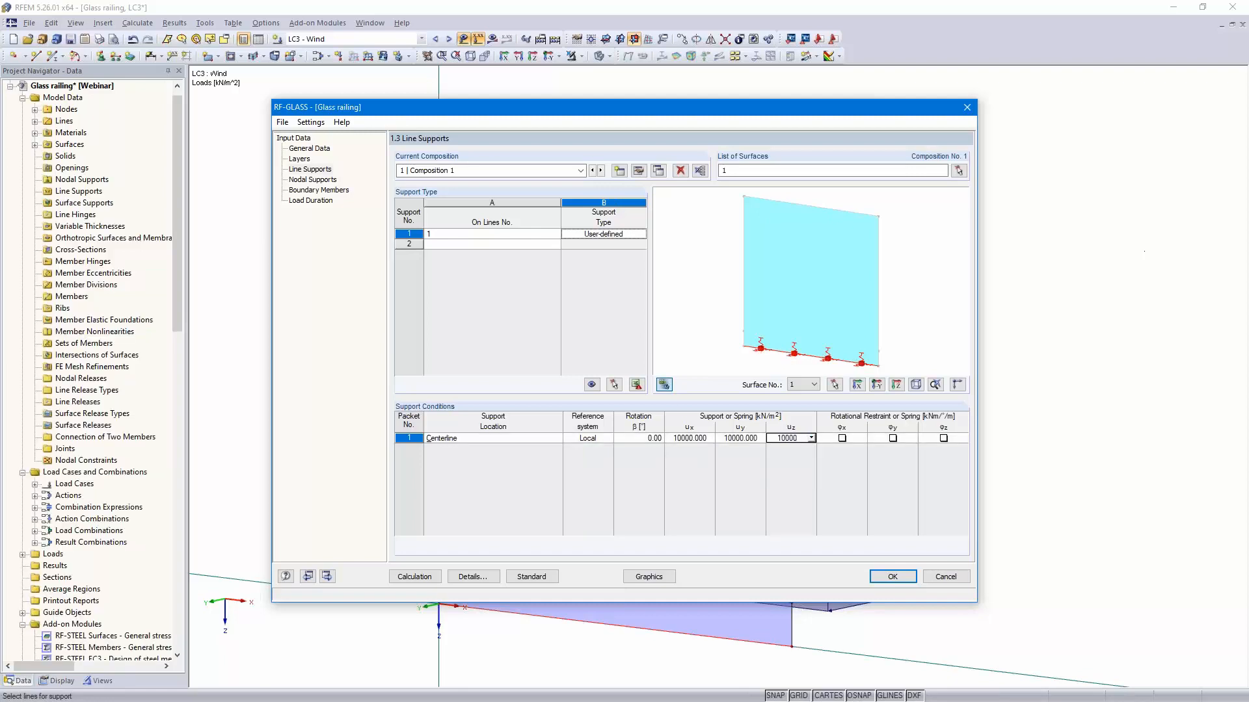
pyautogui.click(708, 440)
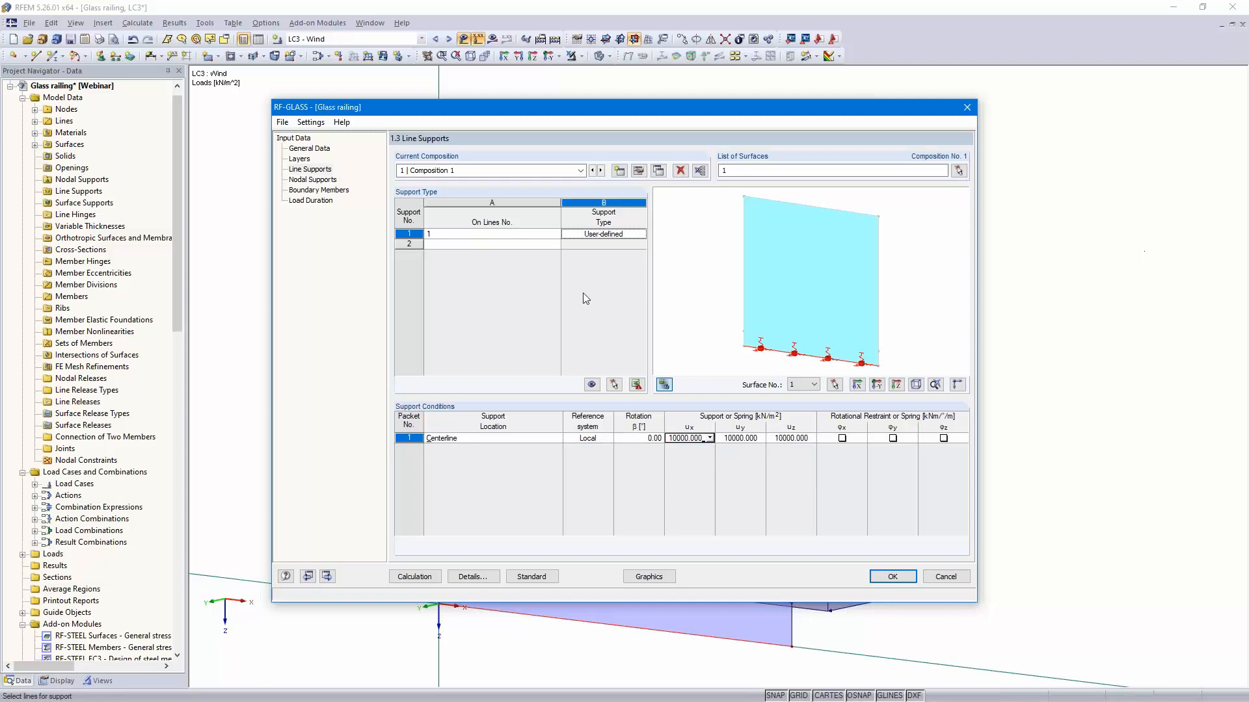
# Add a second line support on line 5 just above the lower edge and set its type to User-defined
pyautogui.click(538, 245)
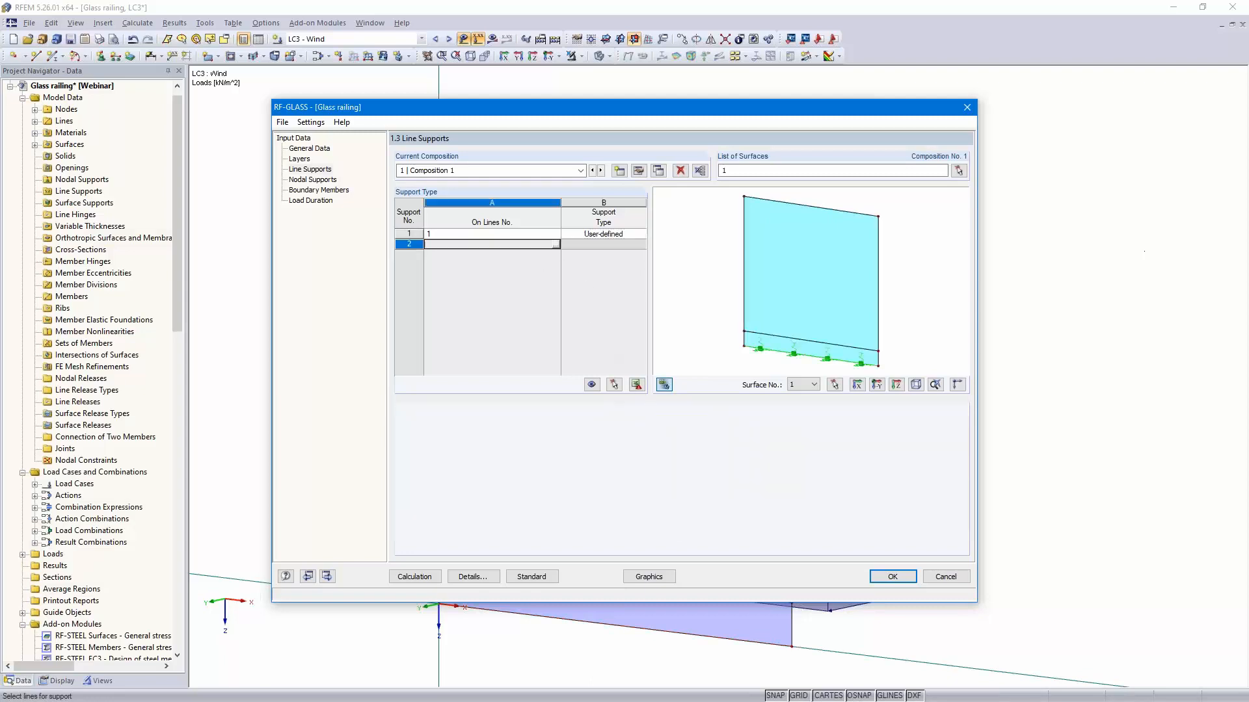
pyautogui.click(556, 245)
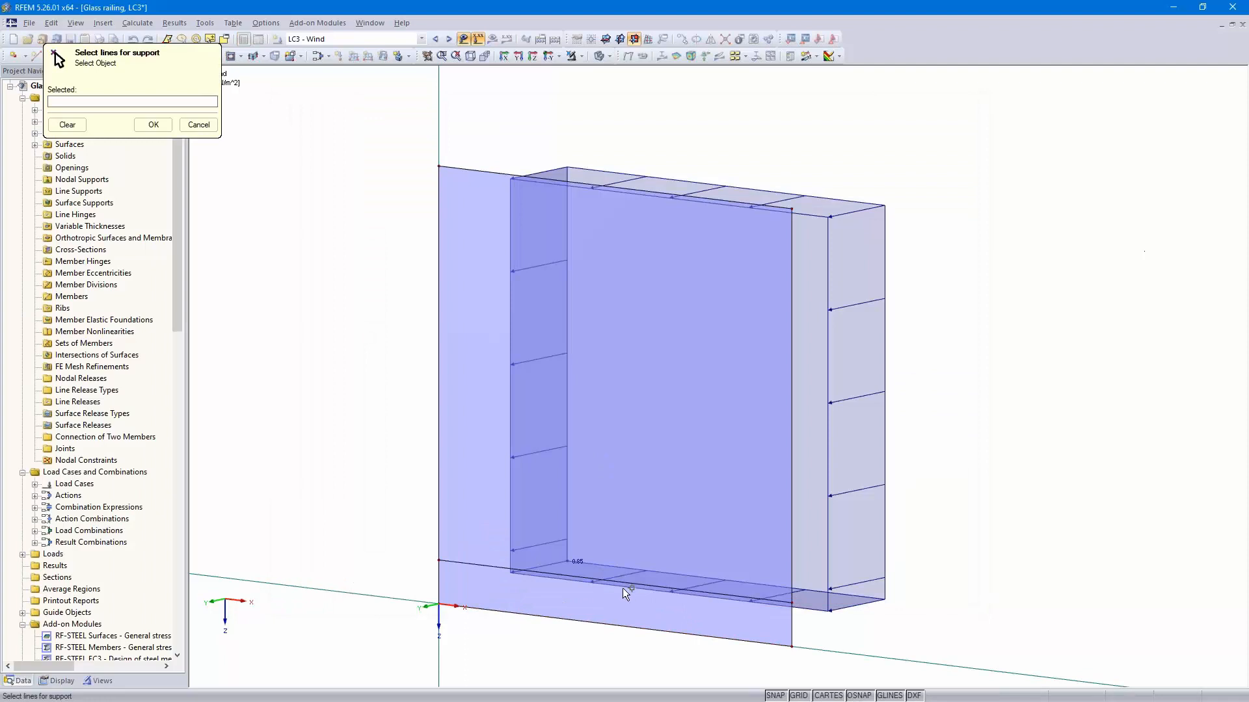
pyautogui.click(623, 586)
pyautogui.click(153, 124)
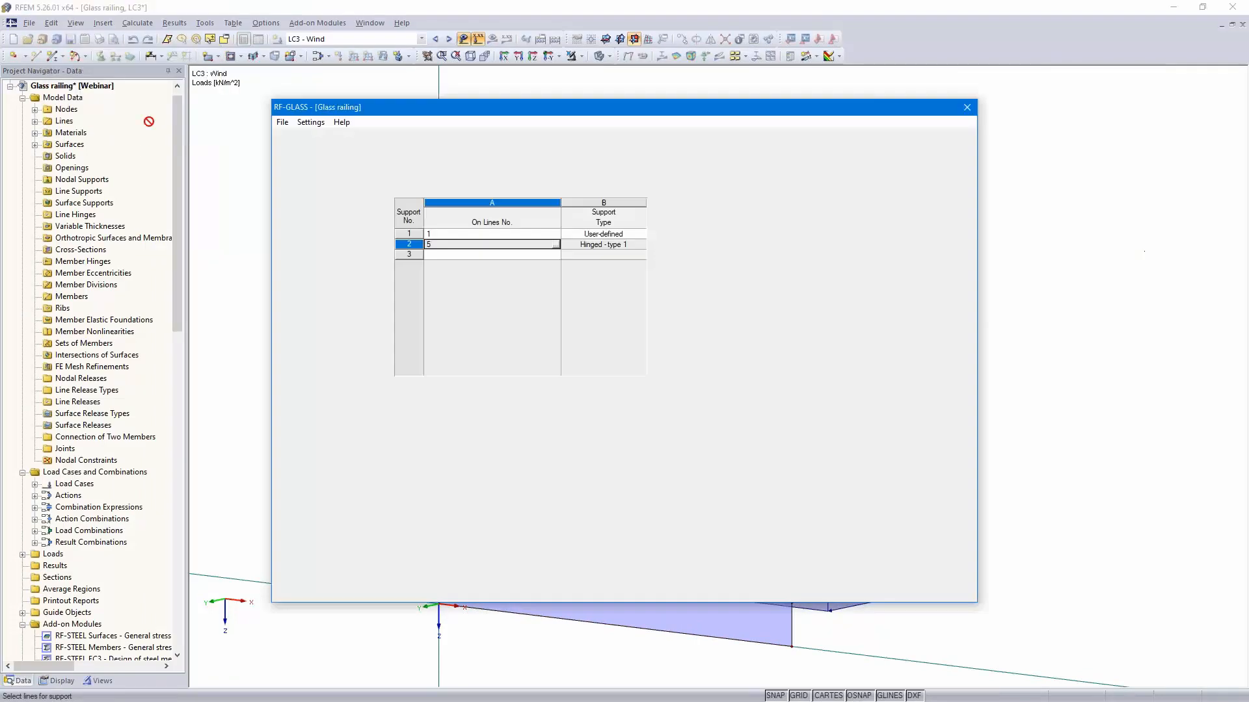
pyautogui.click(628, 245)
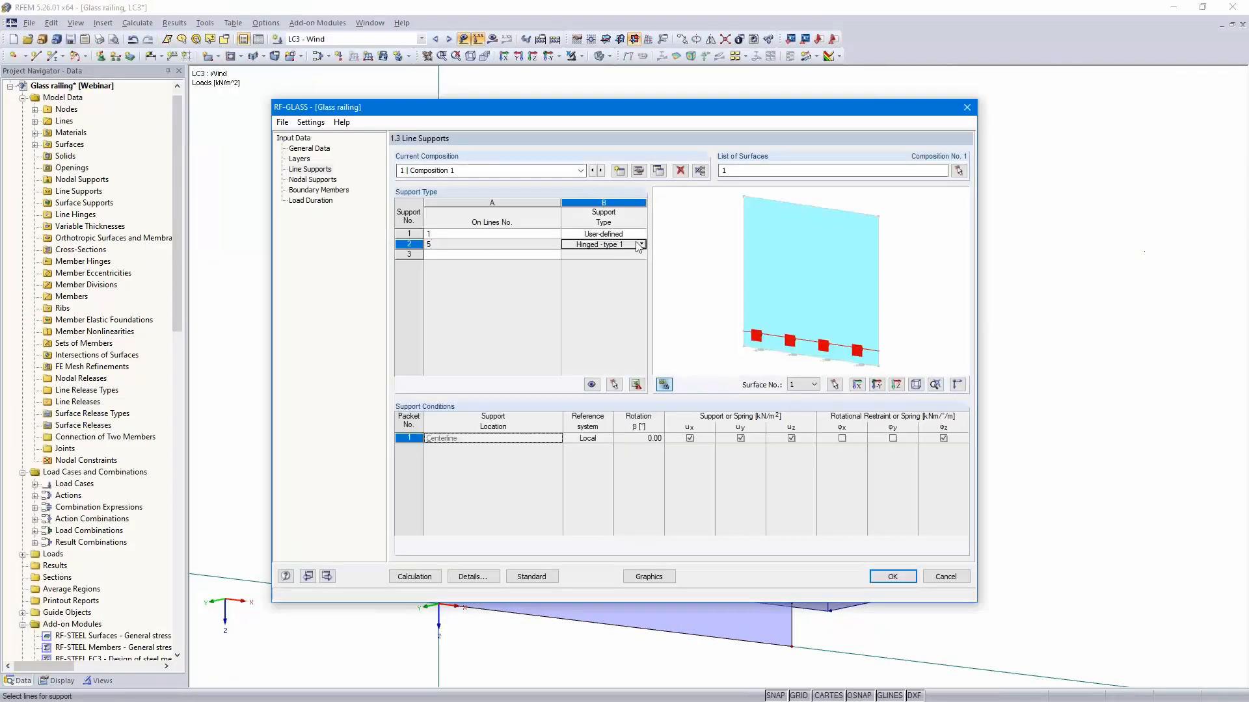
pyautogui.click(642, 245)
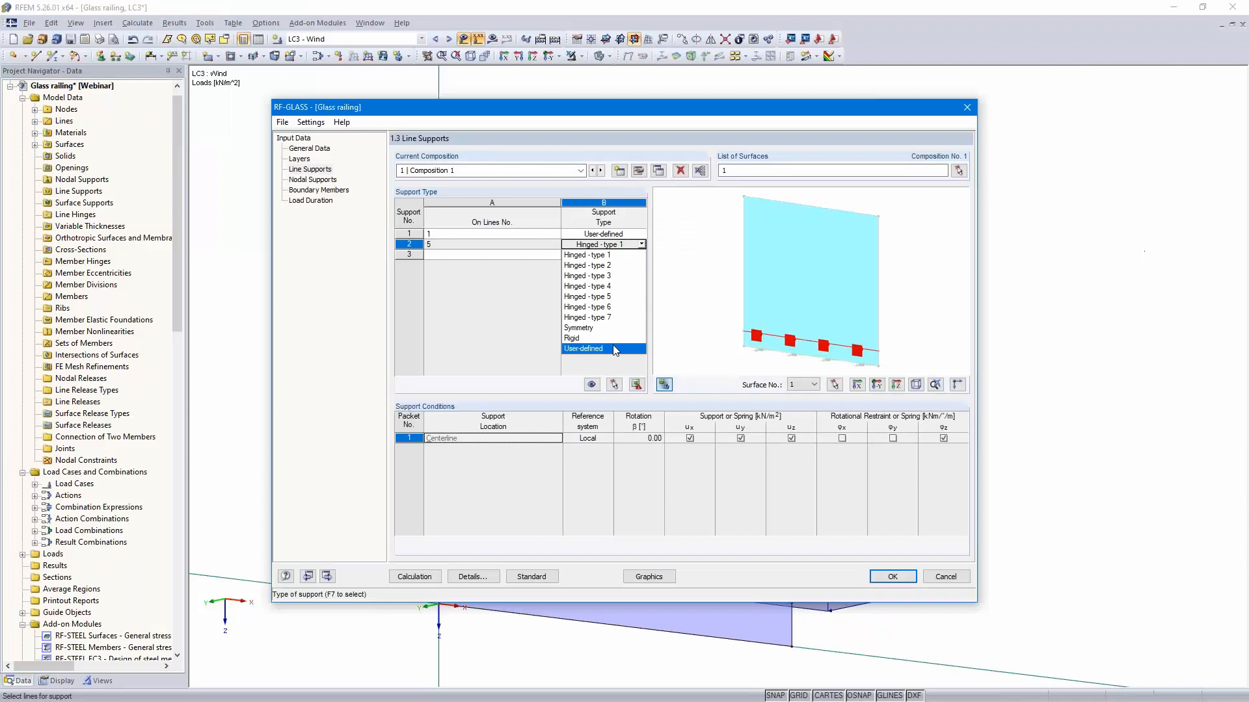
pyautogui.click(615, 350)
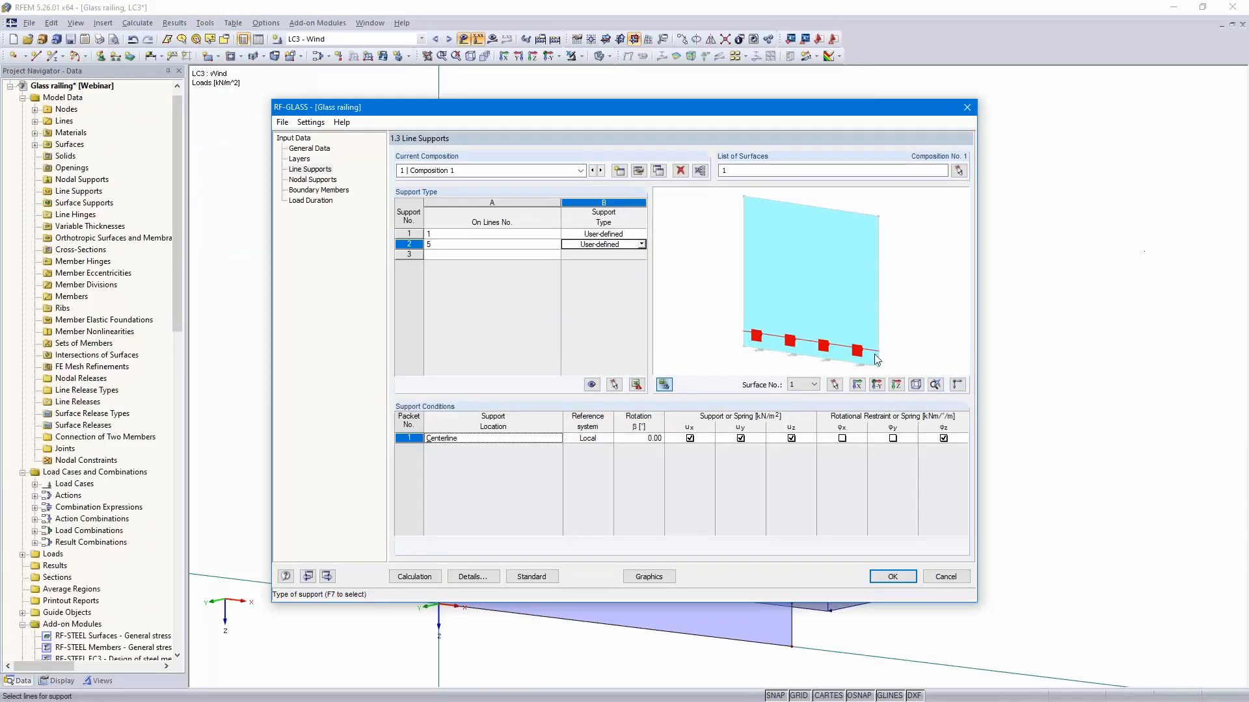
# Show the local axes in the support preview and release the ux, uy and φz restraints of the line 5 support
pyautogui.click(957, 385)
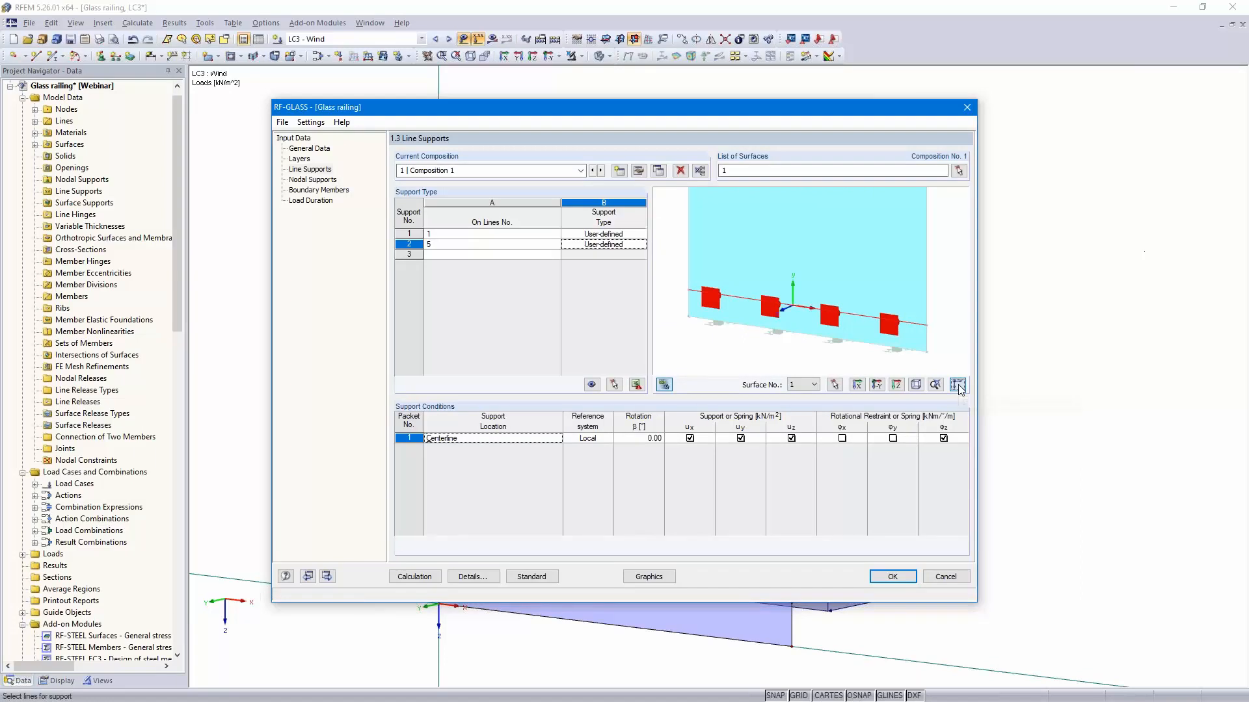
pyautogui.scroll(5, 815, 311)
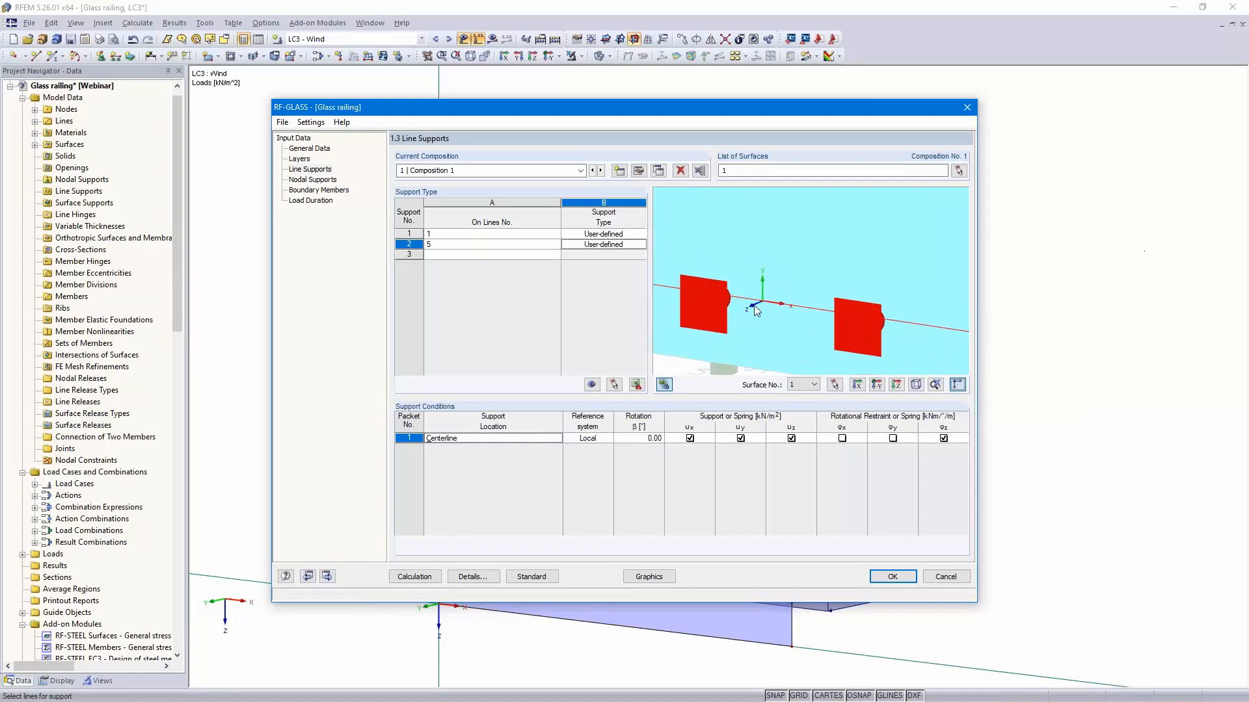
pyautogui.click(689, 438)
pyautogui.click(740, 438)
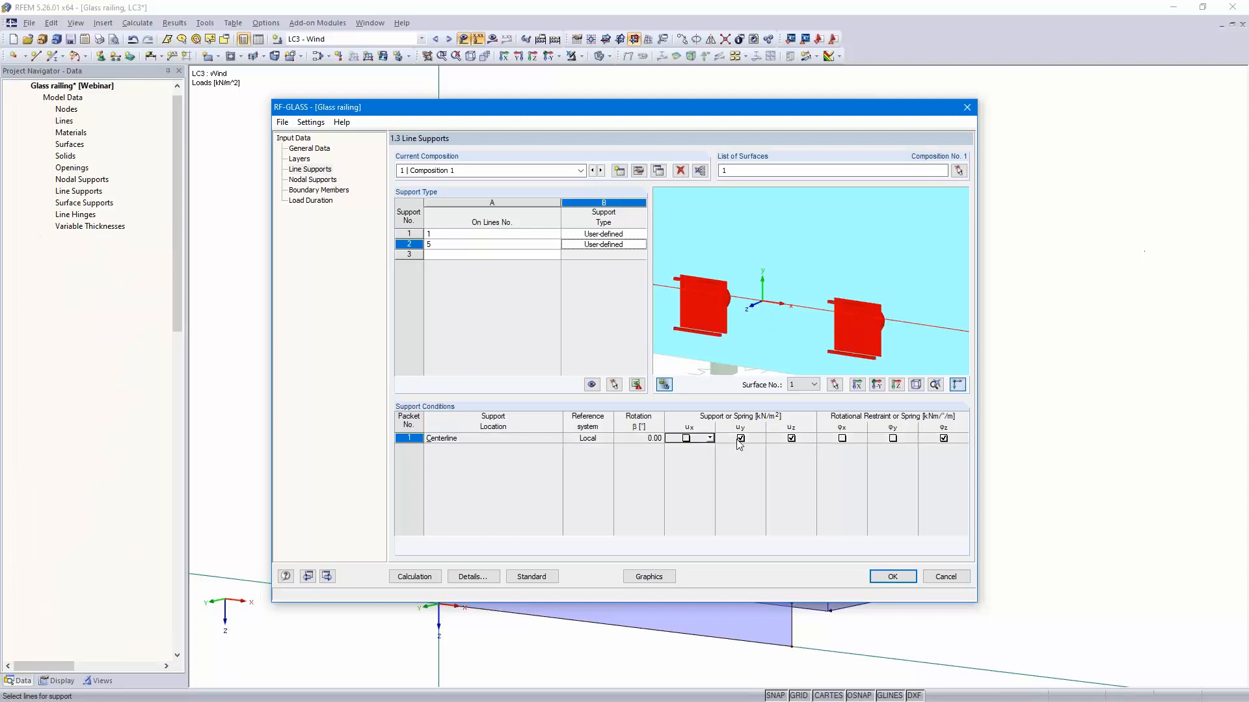
pyautogui.click(939, 439)
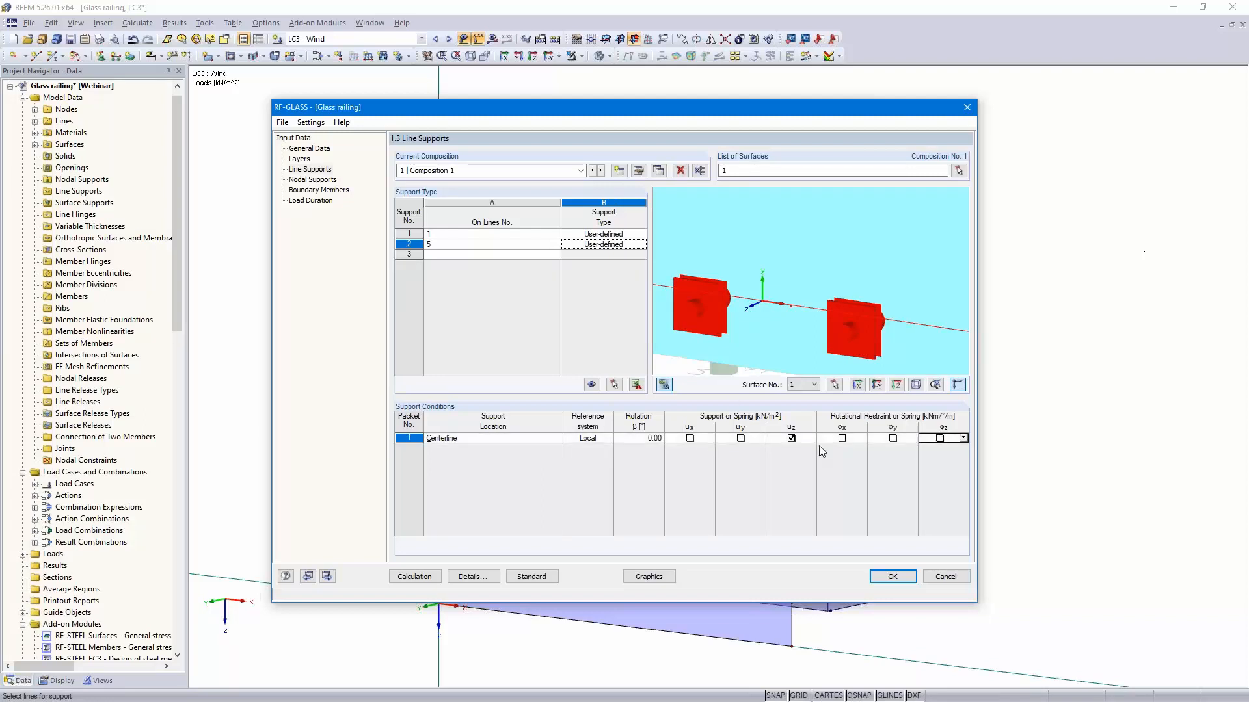
# Define the uz restraint of the line 5 support as a spring constant of 10000 kN/m²
pyautogui.click(806, 440)
pyautogui.click(811, 438)
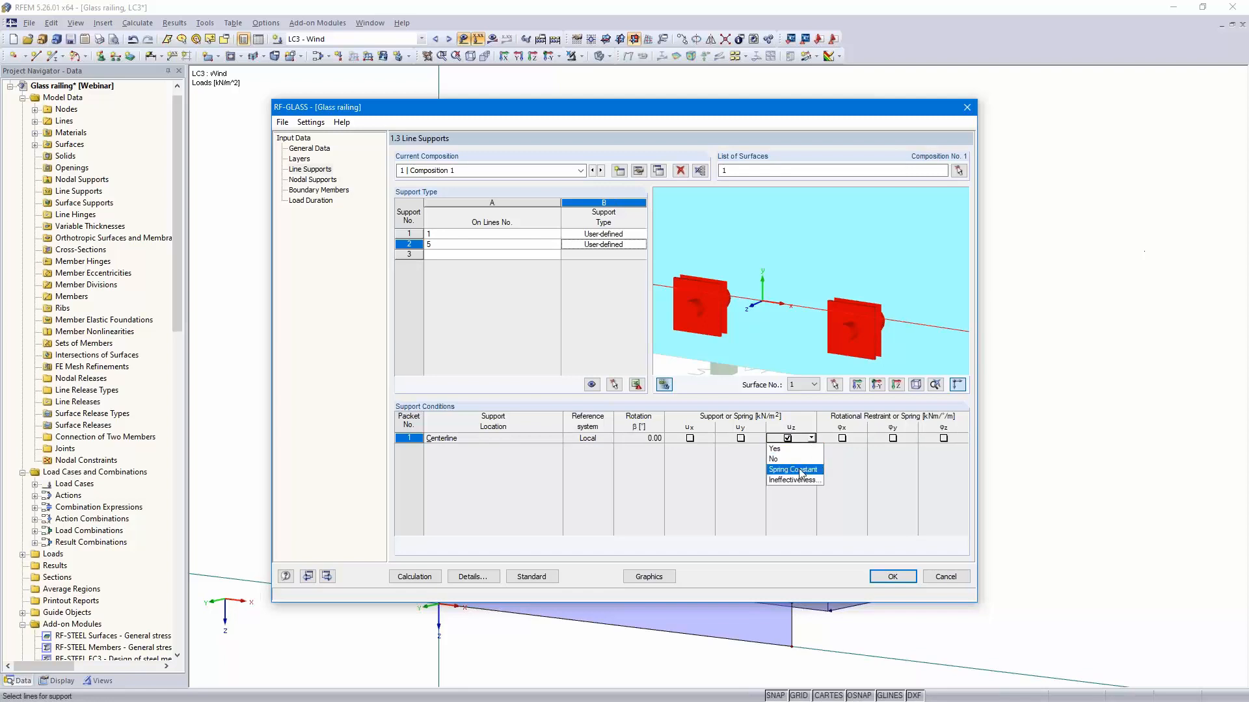
pyautogui.click(790, 471)
pyautogui.write('10000')
pyautogui.press('Tab')
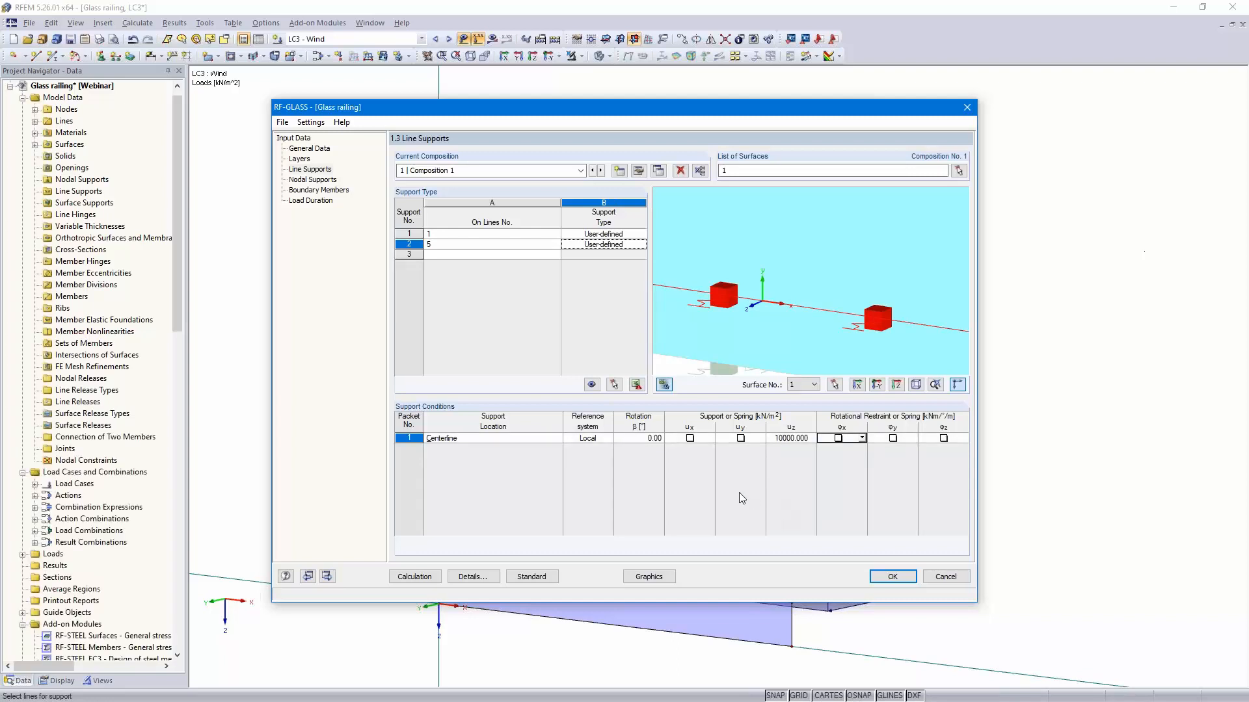
# Go through the nodal supports, boundary members and load duration without entries and run the glass design calculation
pyautogui.click(327, 576)
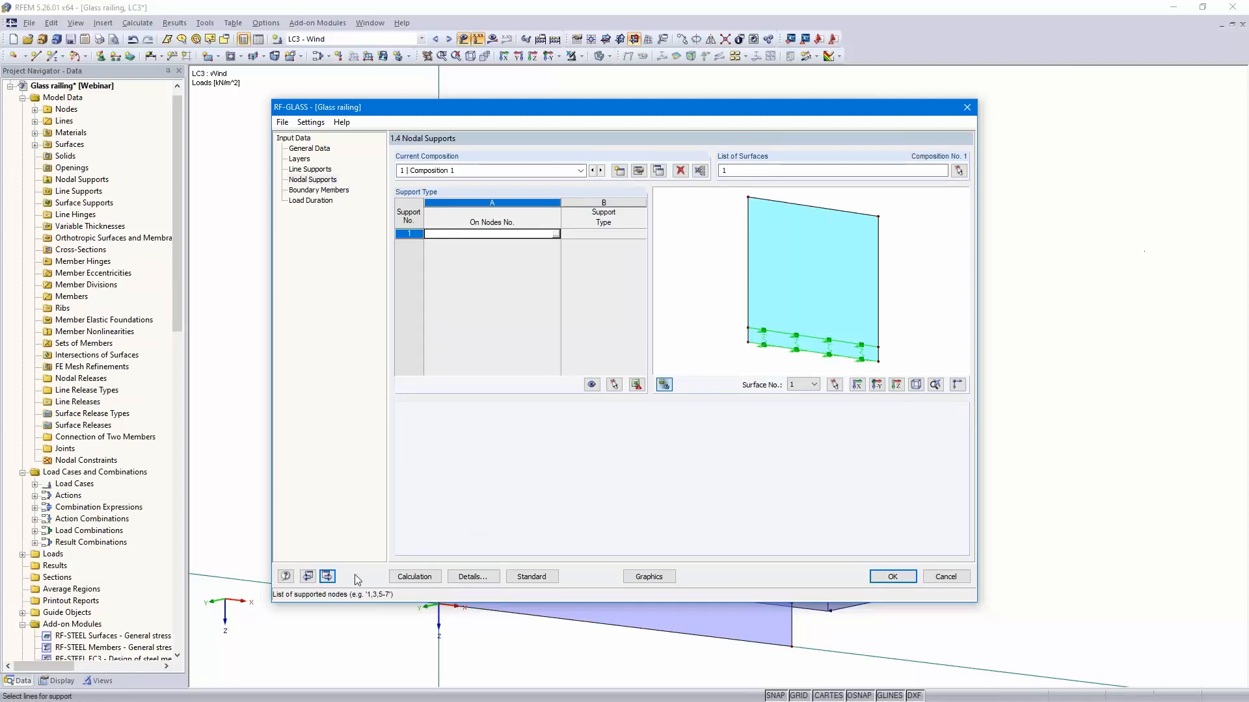
pyautogui.click(327, 577)
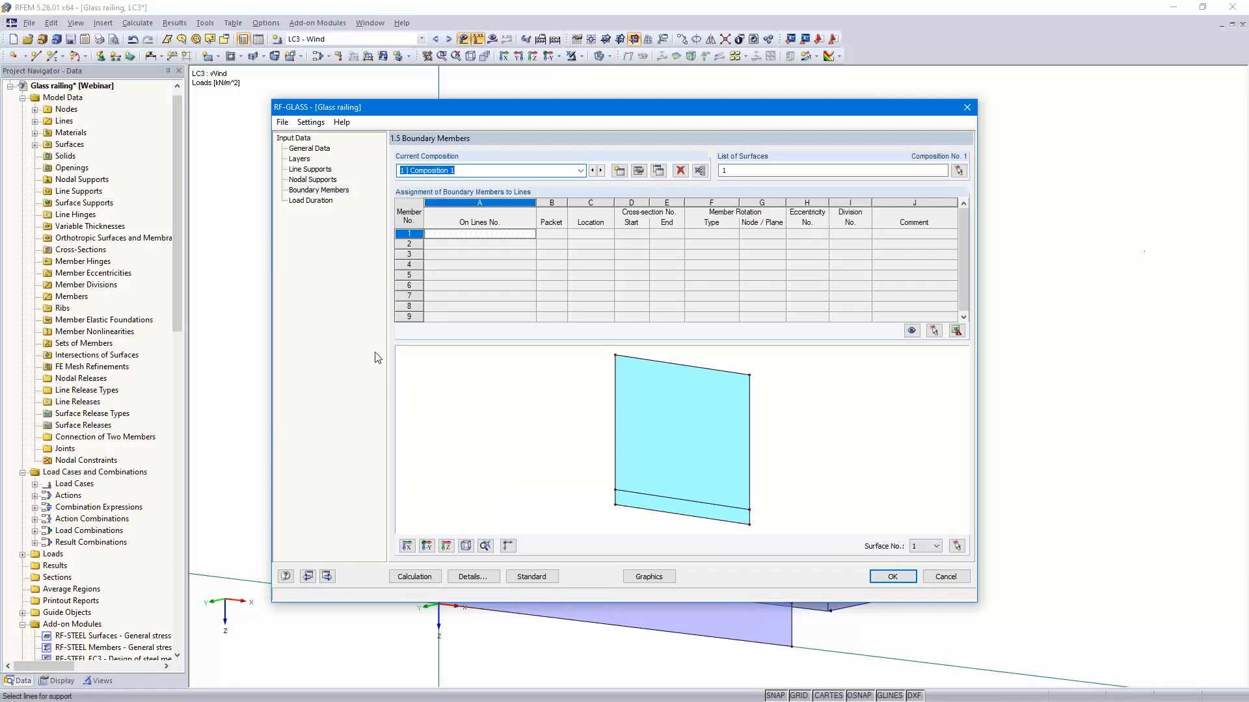
pyautogui.click(327, 576)
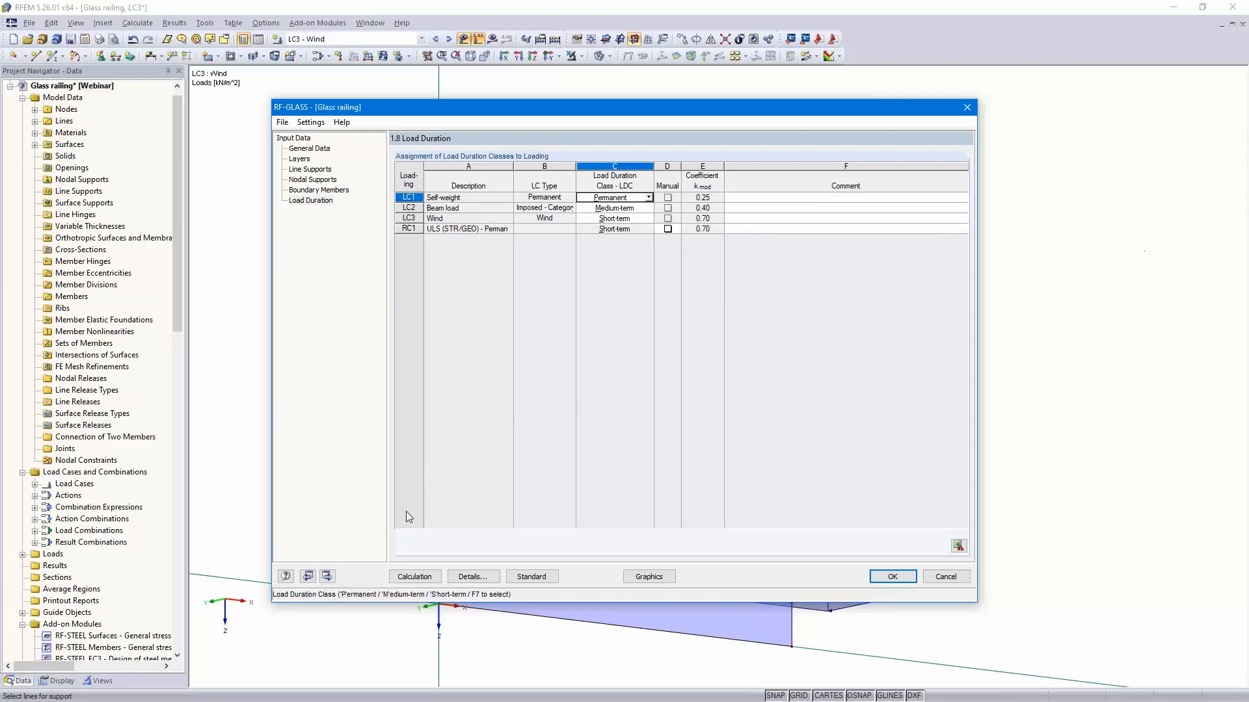
pyautogui.click(415, 577)
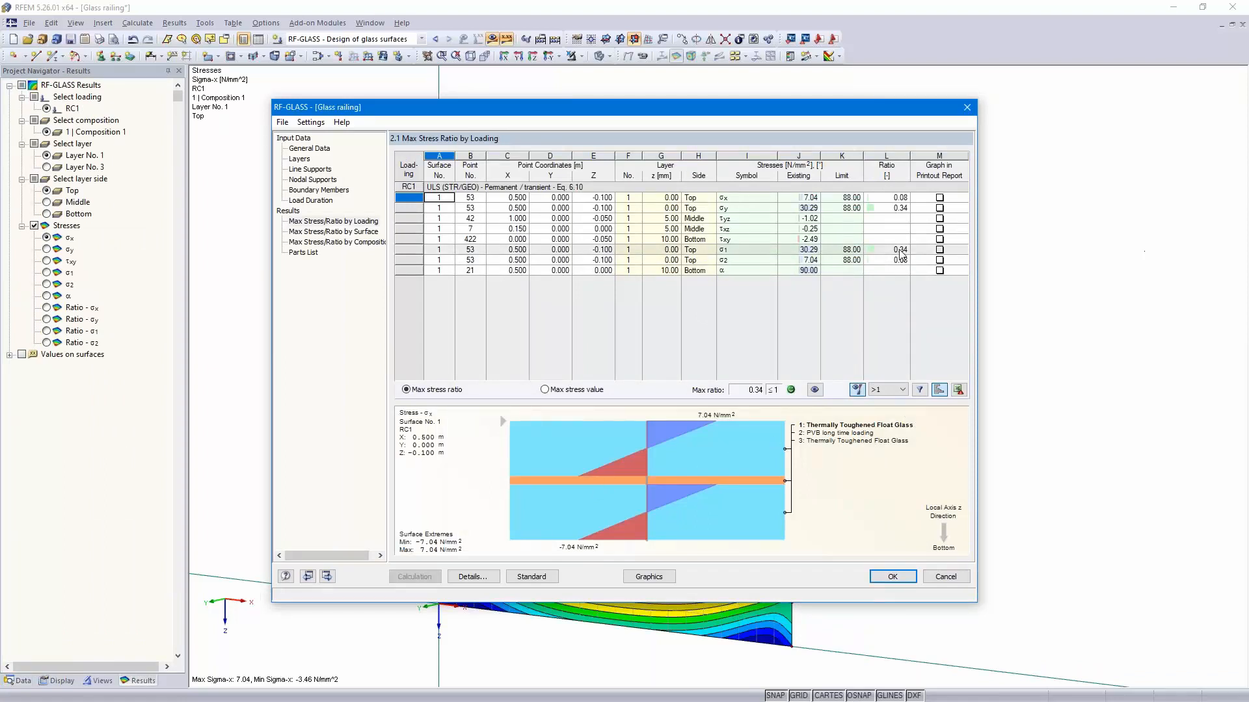
# Select the σy stress ratio in the results by loading and close the module to display it on the glass pane
pyautogui.click(901, 208)
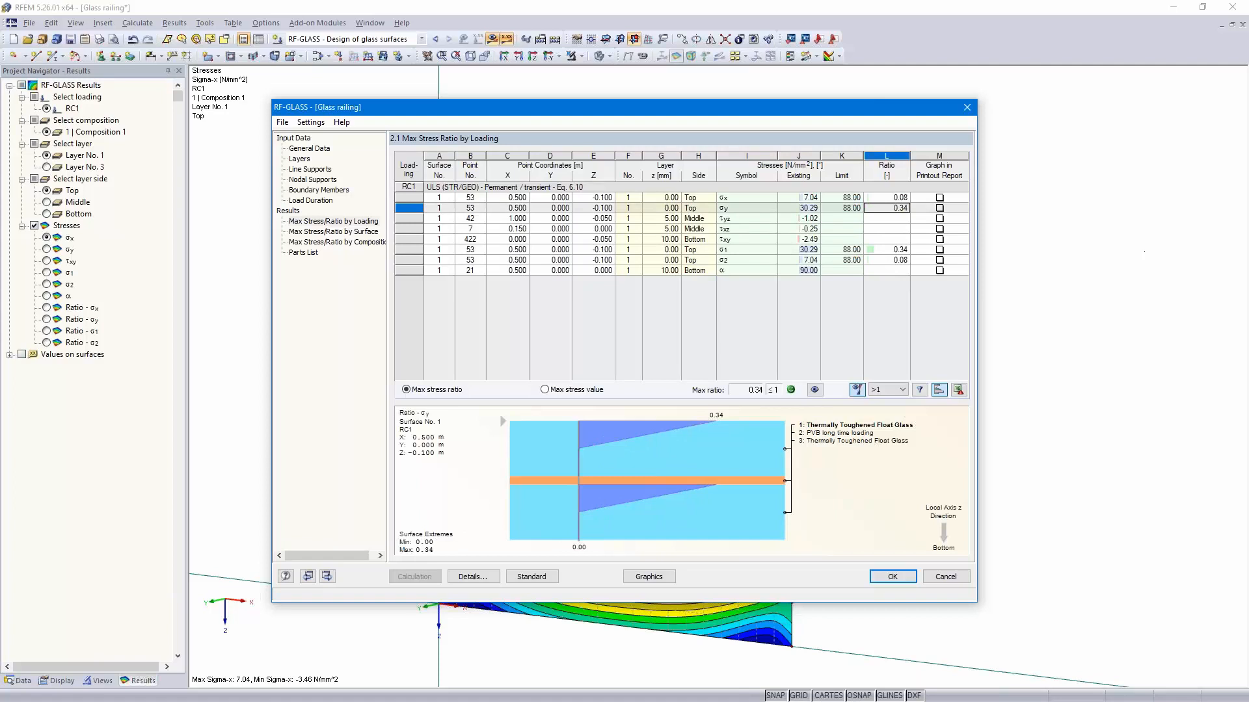
pyautogui.click(894, 579)
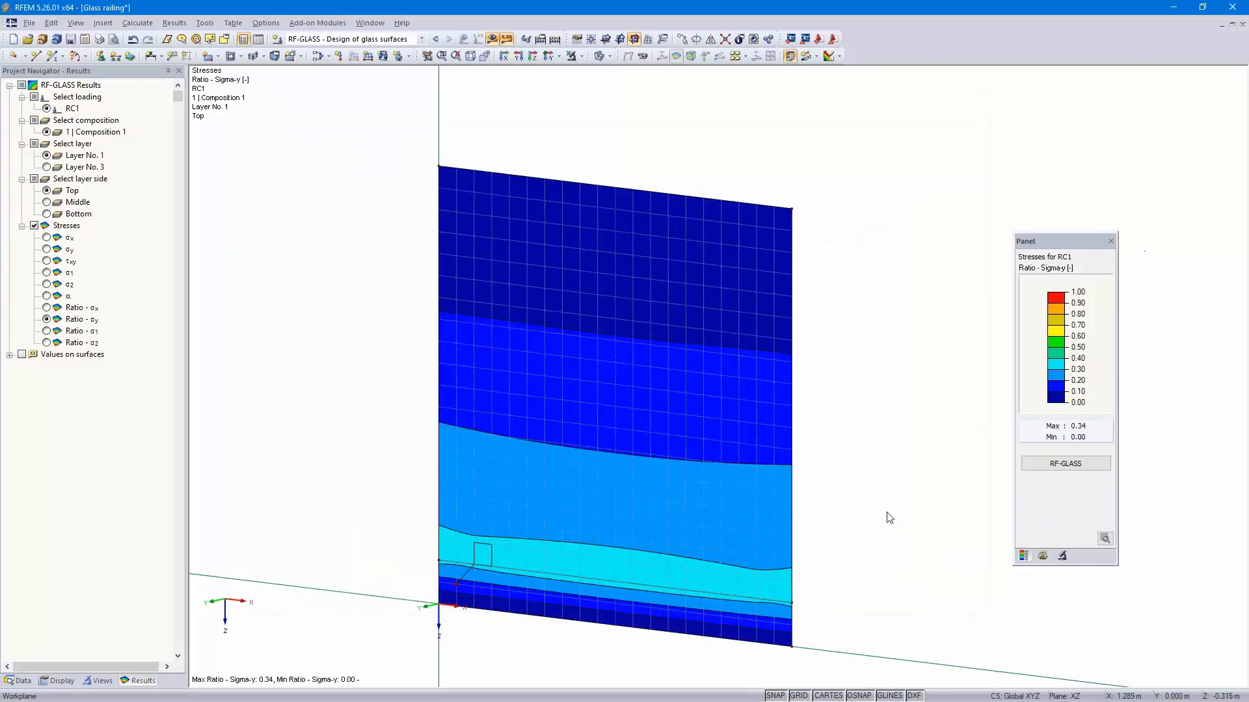
pyautogui.moveTo(889, 518); pyautogui.dragTo(870, 471, button='middle')
pyautogui.keyDown('ctrl'); pyautogui.moveTo(870, 471); pyautogui.dragTo(864, 586, button='middle'); pyautogui.keyUp('ctrl')
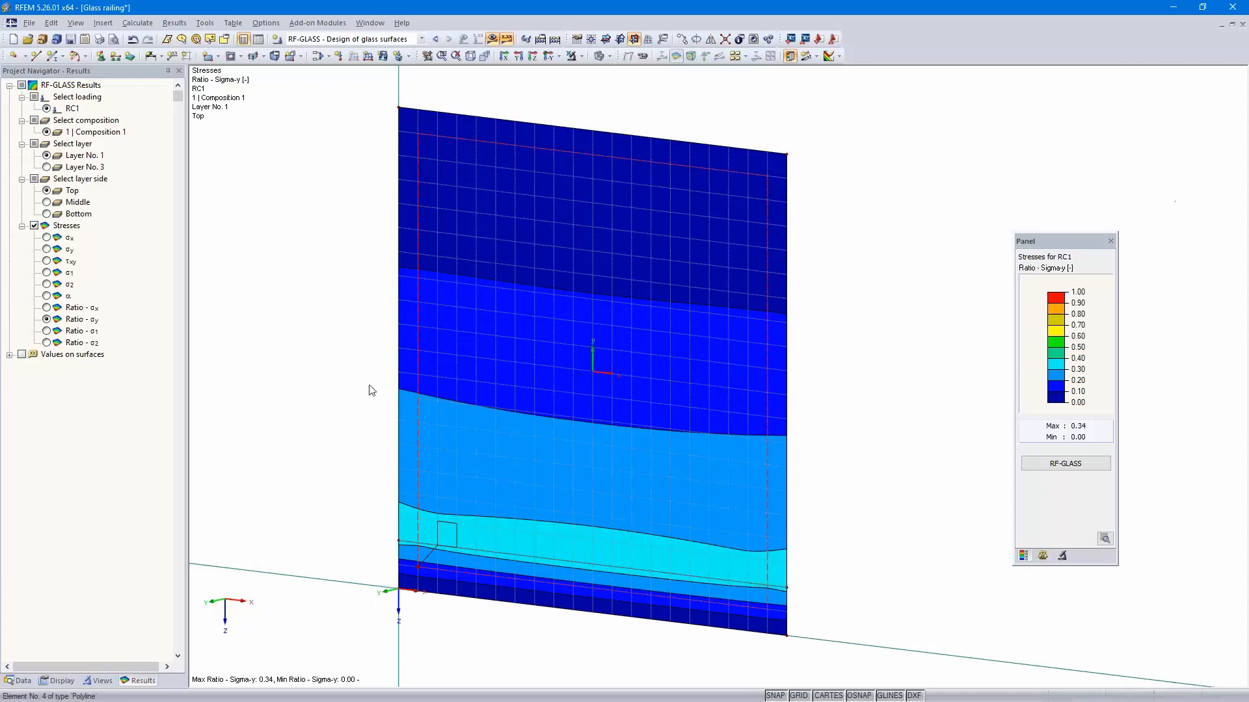
# Print the current stress ratio graphic to a new printout report PR1 using the Input data and reduced results template
pyautogui.click(100, 40)
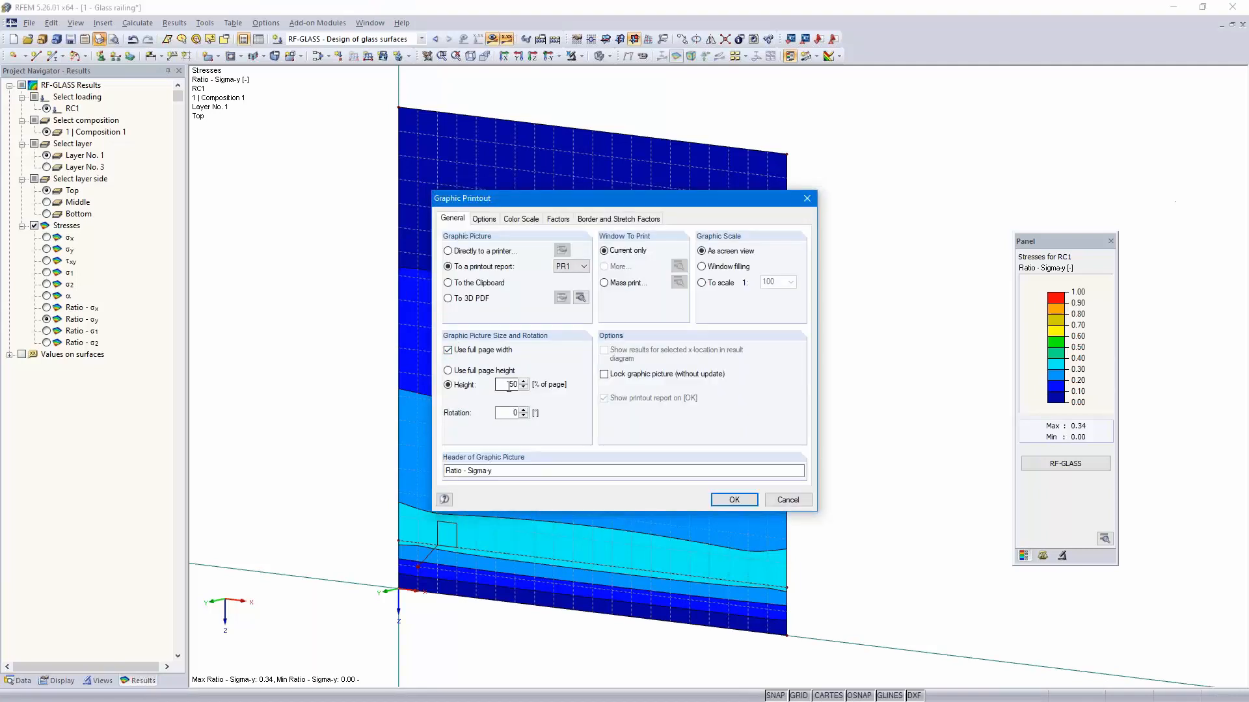
pyautogui.click(735, 500)
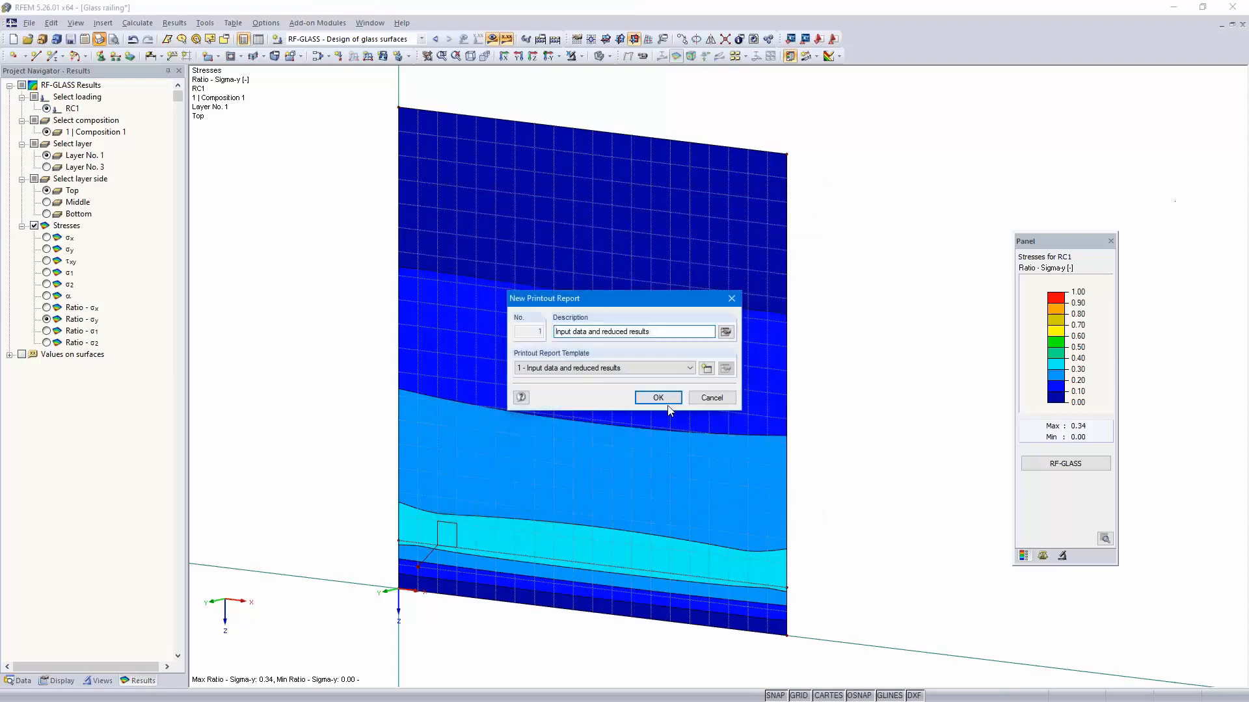
pyautogui.click(653, 398)
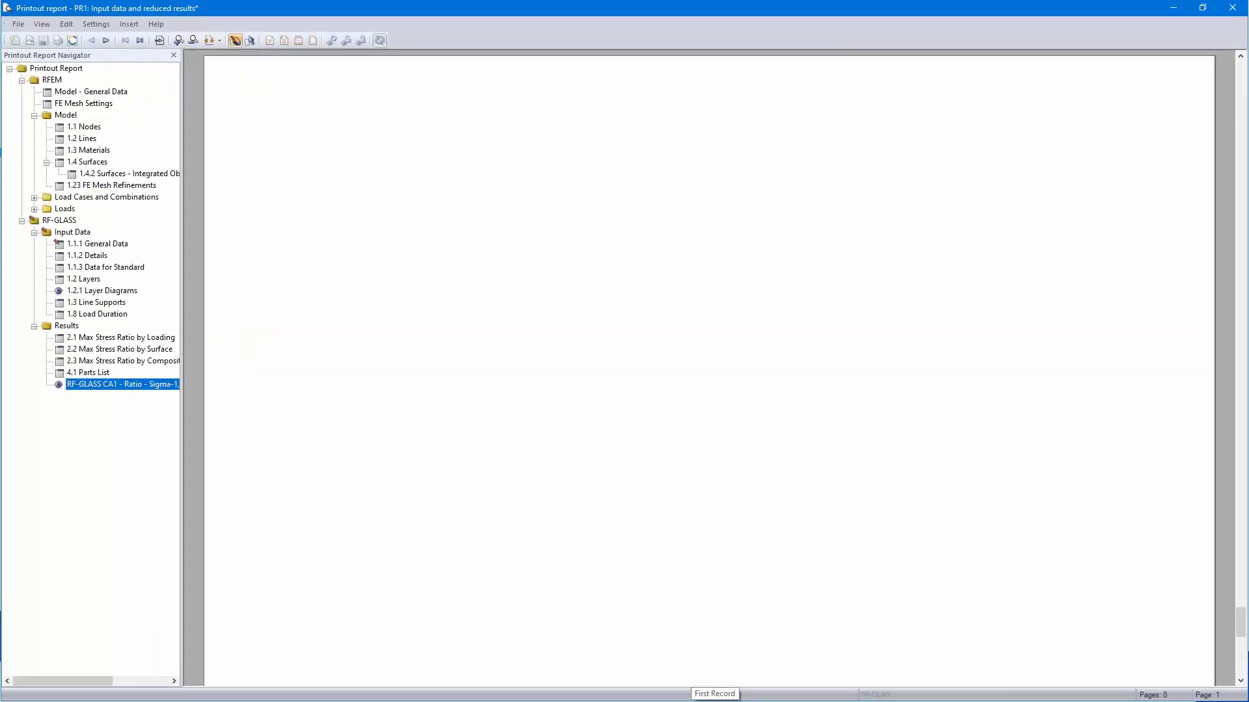
# Review the report's stress ratio graphic and the RF-GLASS general data, details, data for standard and layers sections
pyautogui.scroll(-3, 643, 398)
pyautogui.scroll(2, 620, 313)
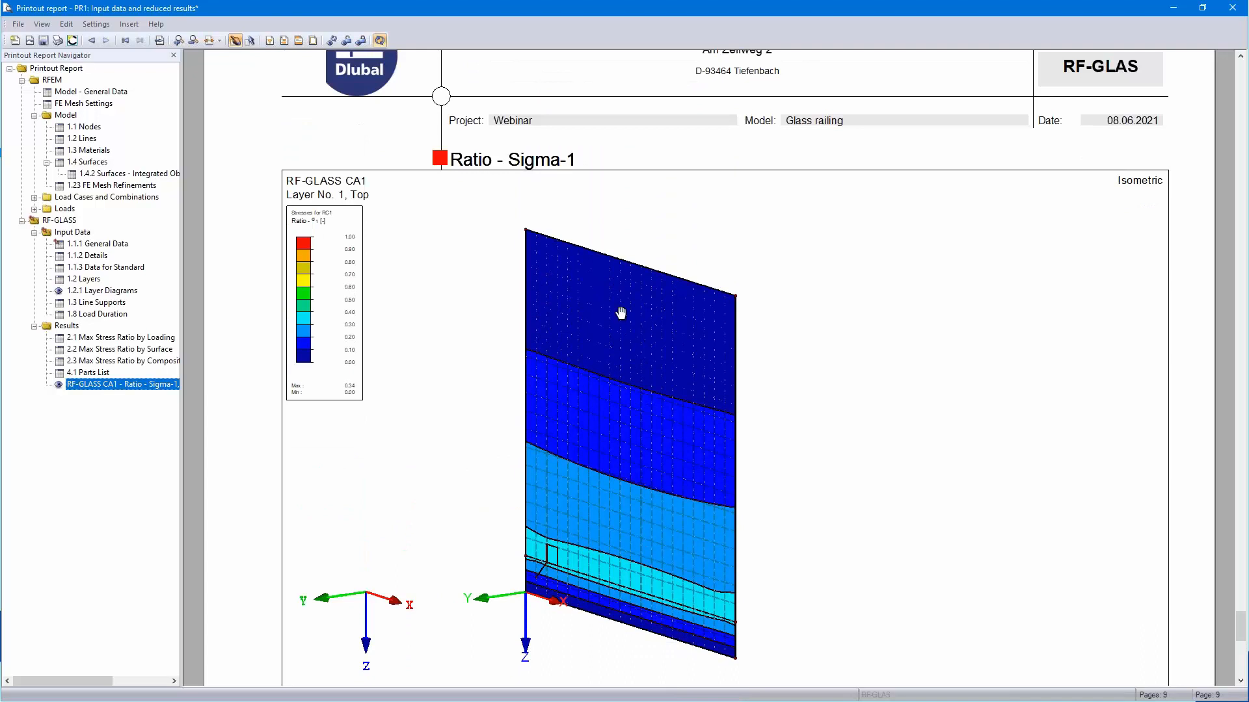
pyautogui.click(98, 244)
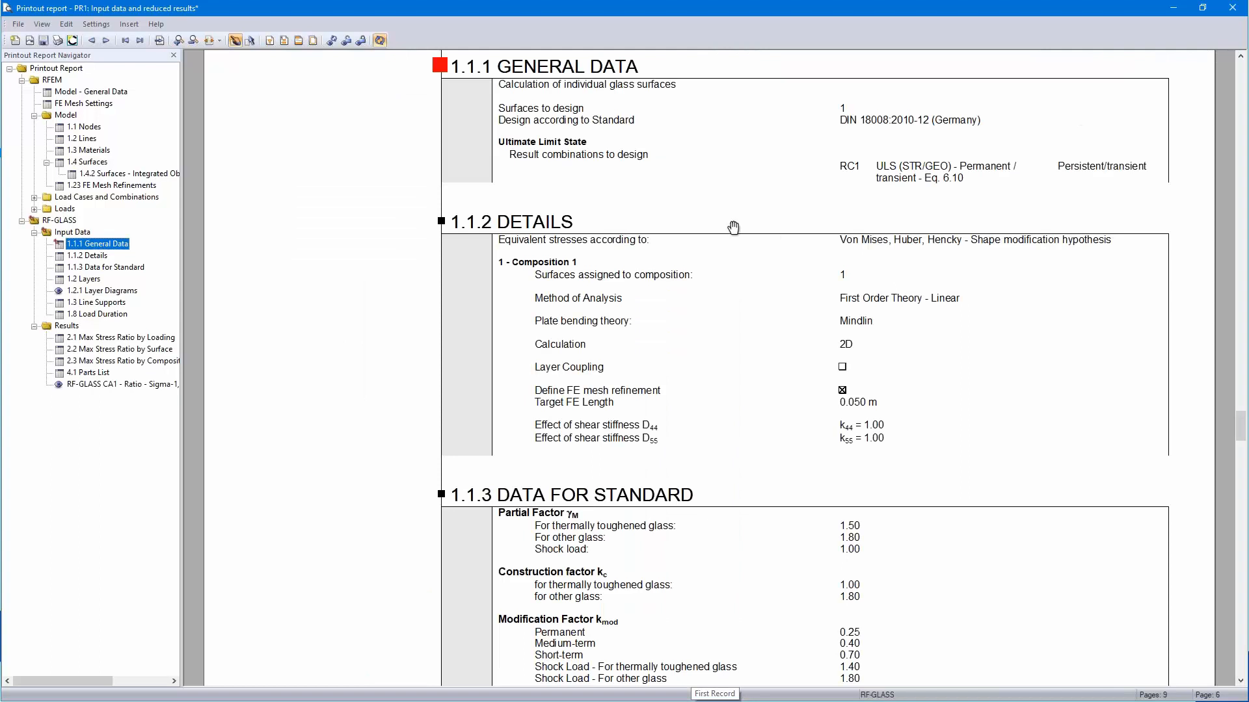
pyautogui.scroll(1, 972, 273)
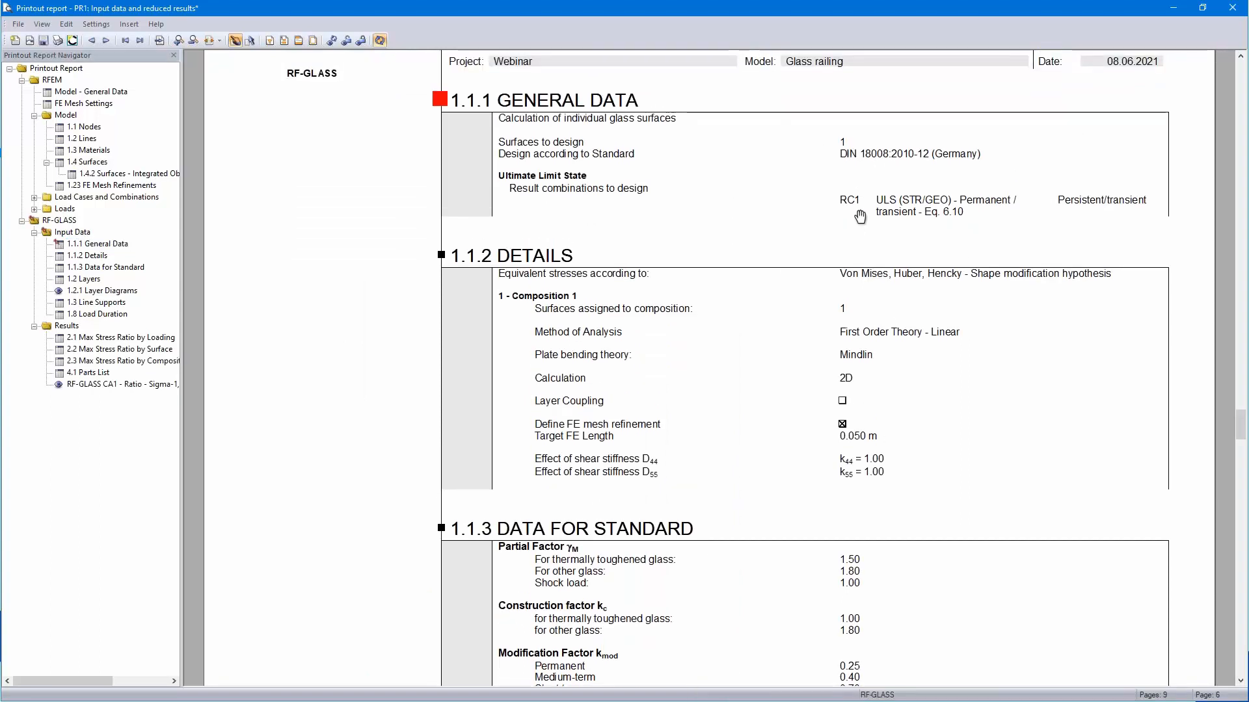
pyautogui.scroll(-3, 862, 212)
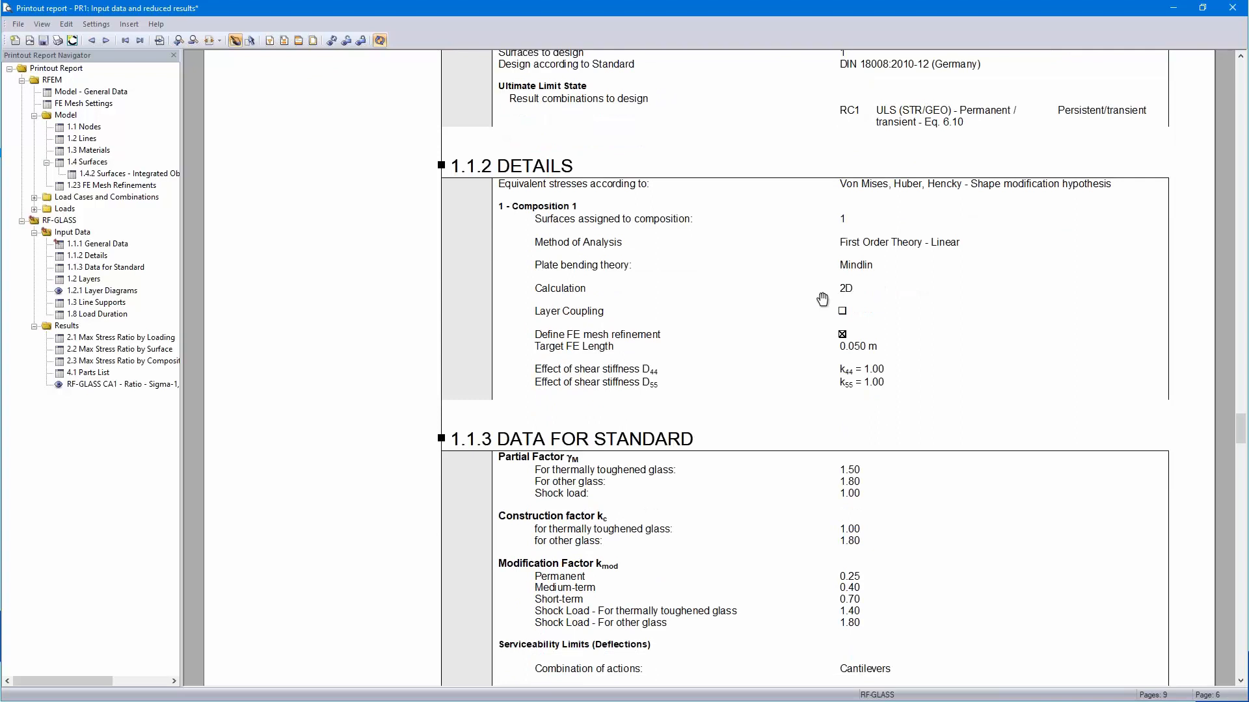
pyautogui.scroll(-7, 823, 298)
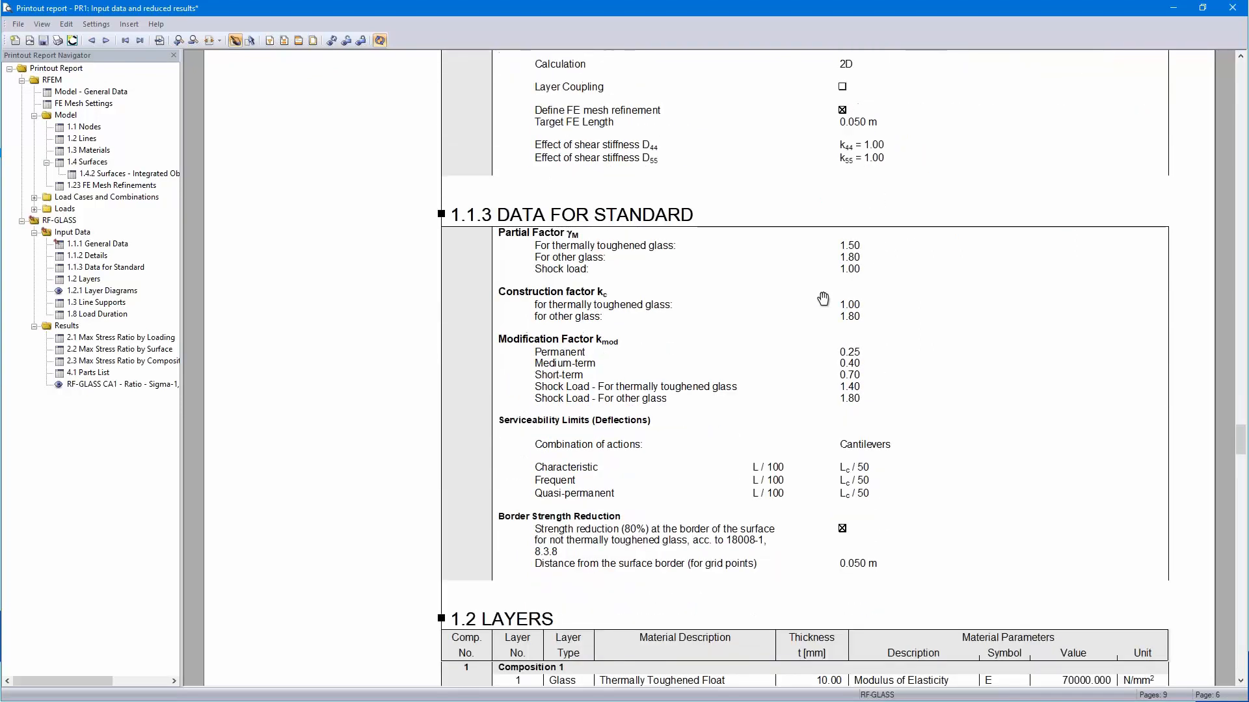
pyautogui.scroll(-6, 852, 426)
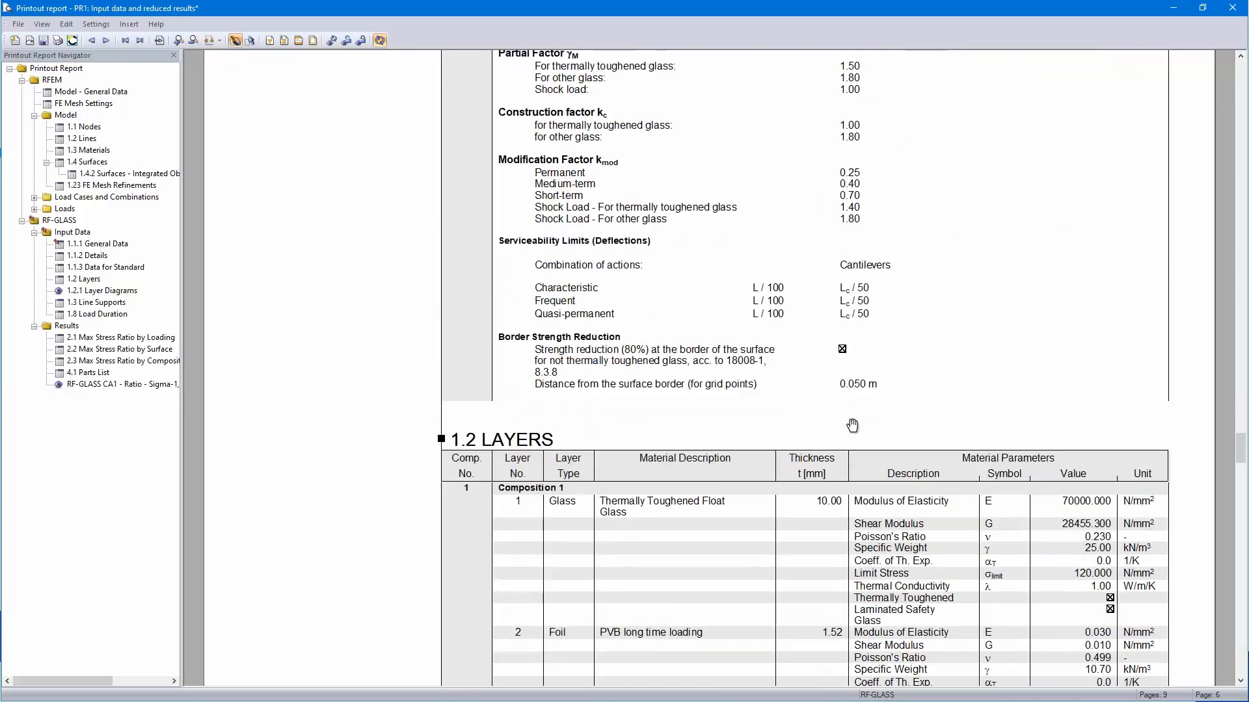
pyautogui.scroll(-7, 852, 426)
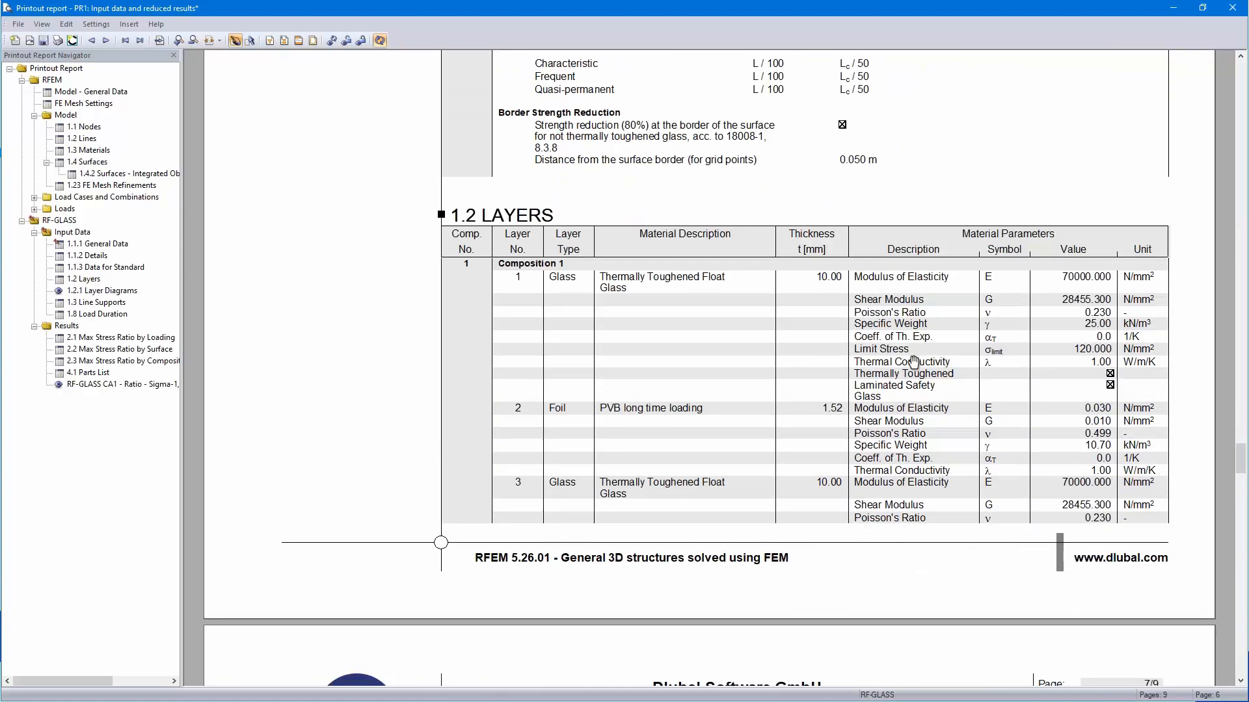
pyautogui.scroll(-3, 913, 361)
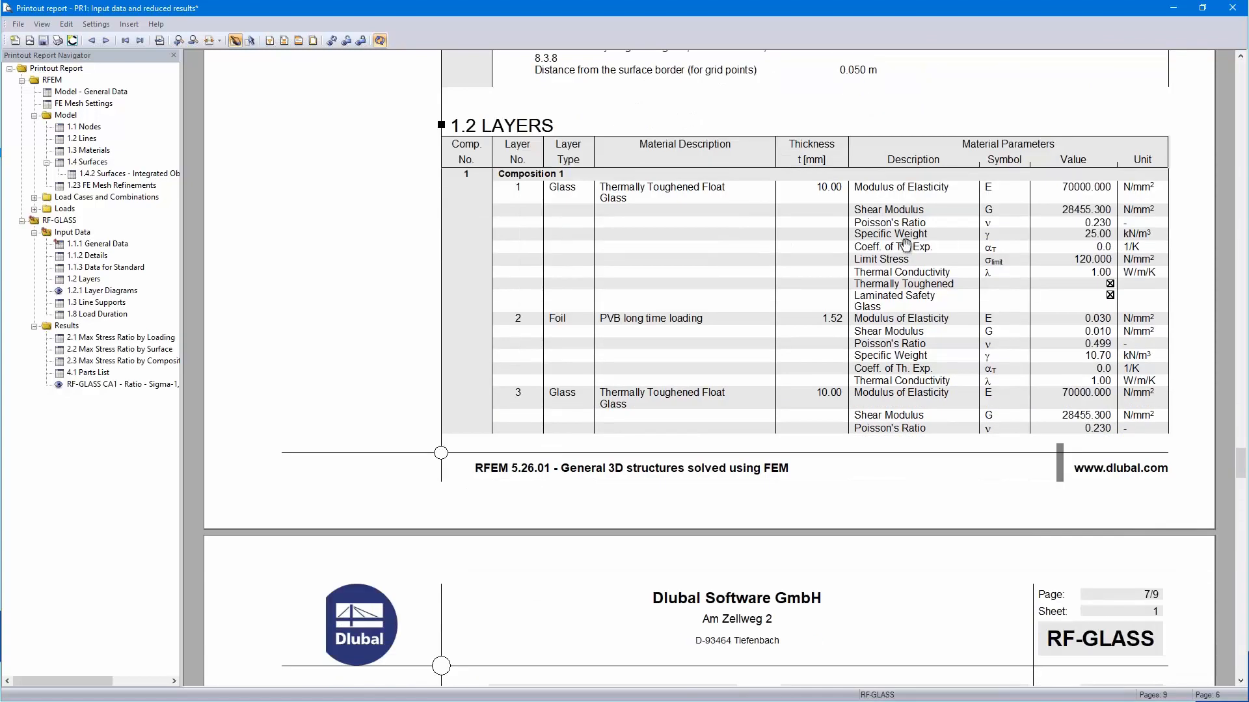
# Review the report's layer diagram, line supports, load duration and max stress ratio tables, and close the report
pyautogui.scroll(-18, 906, 244)
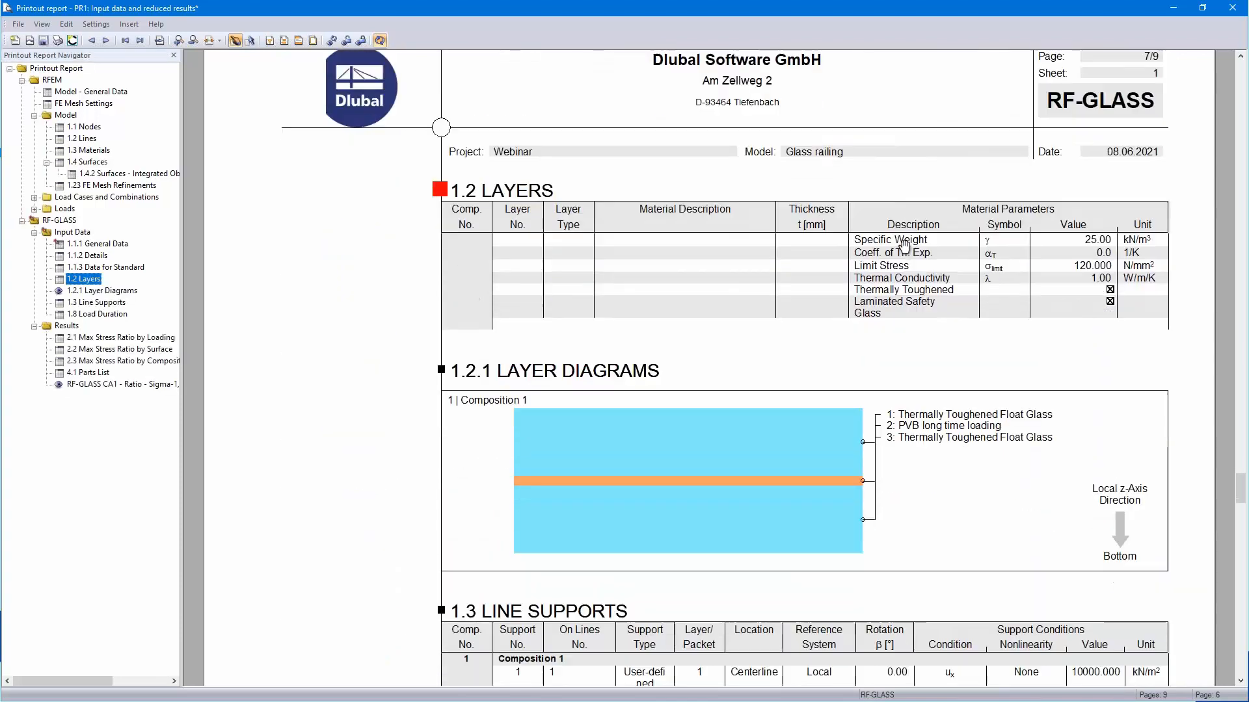
pyautogui.scroll(-6, 905, 244)
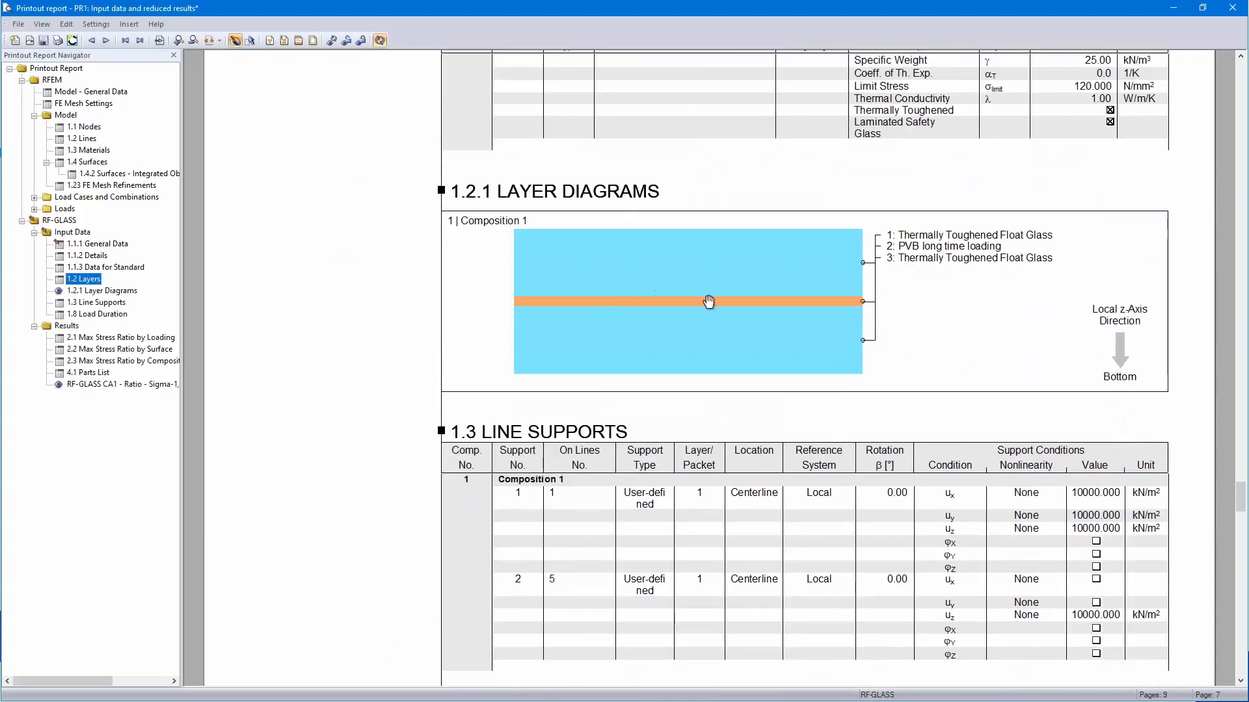
pyautogui.scroll(-9, 709, 301)
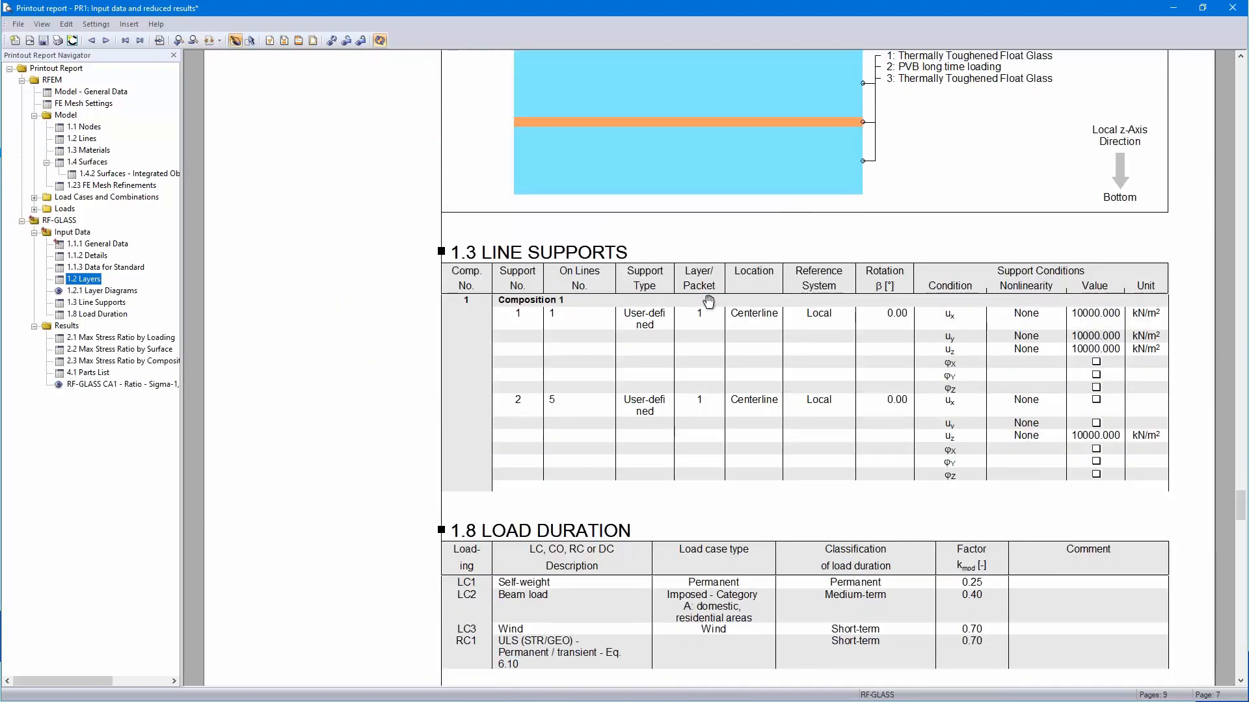
pyautogui.scroll(-9, 725, 301)
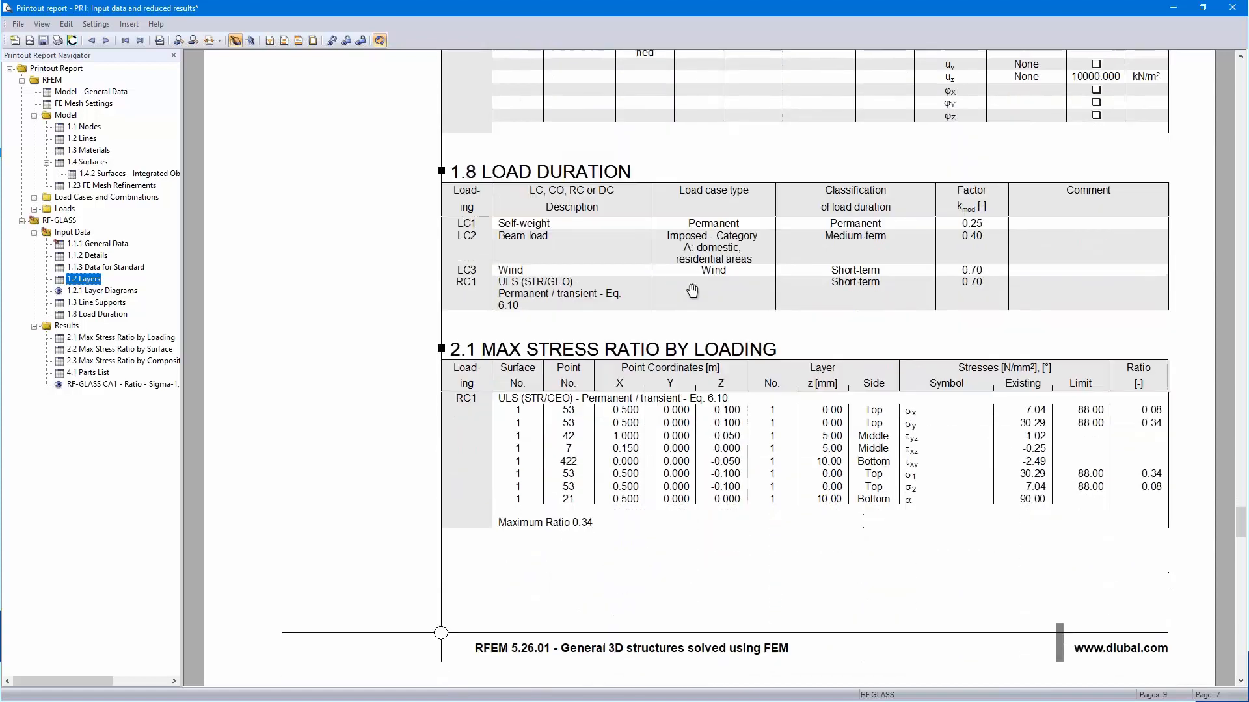
pyautogui.scroll(-2, 695, 263)
pyautogui.scroll(-7, 694, 263)
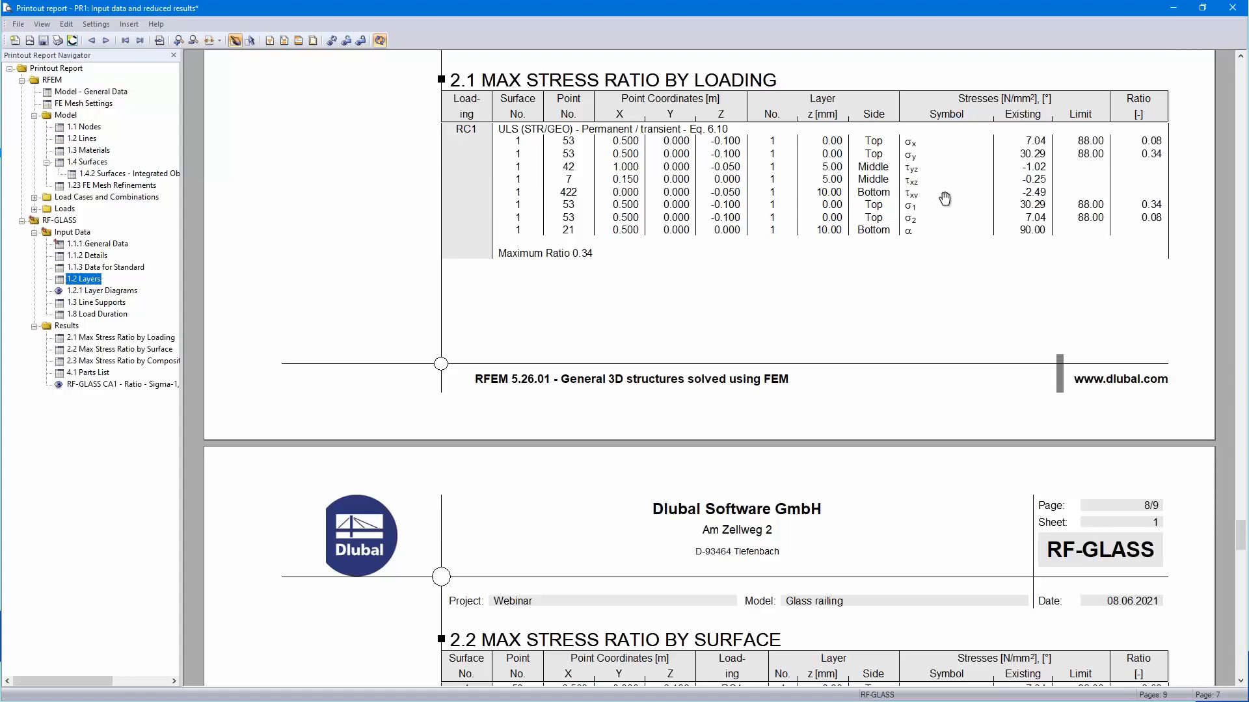
pyautogui.scroll(-14, 944, 198)
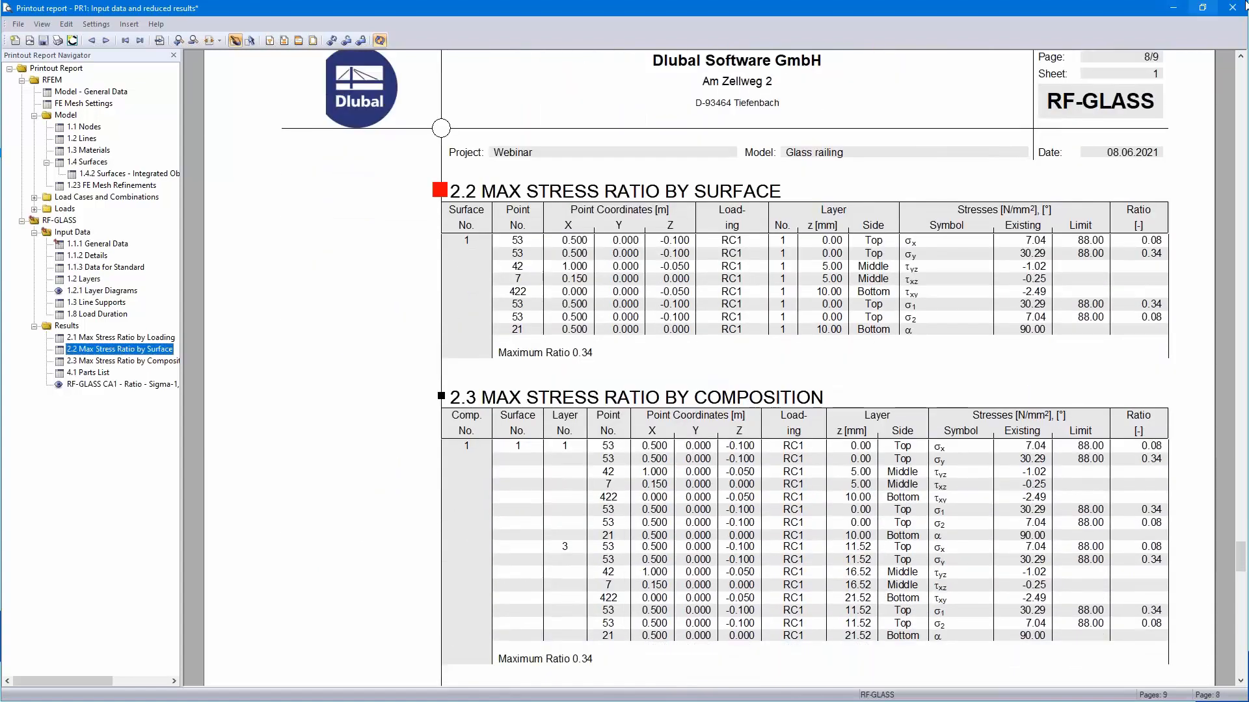
pyautogui.click(1232, 10)
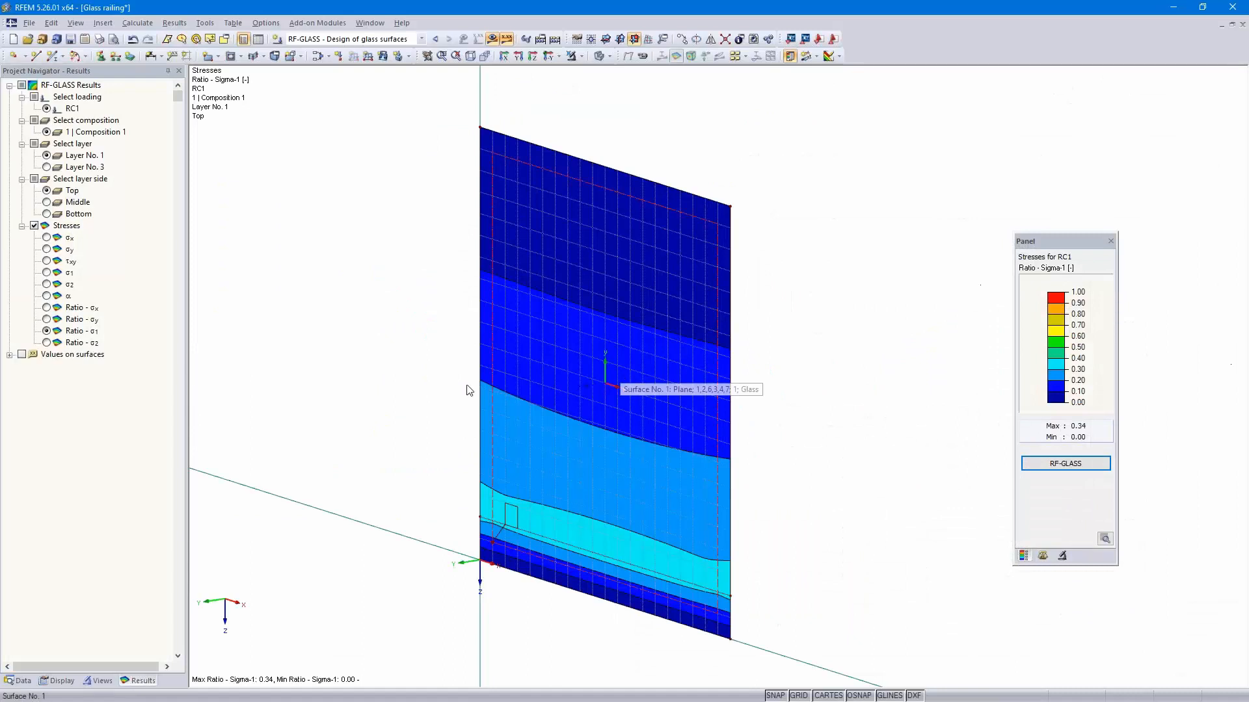
# Create a new 3D model named Iso glass pane in the Webinar project and view its XY work plane from above
pyautogui.click(13, 40)
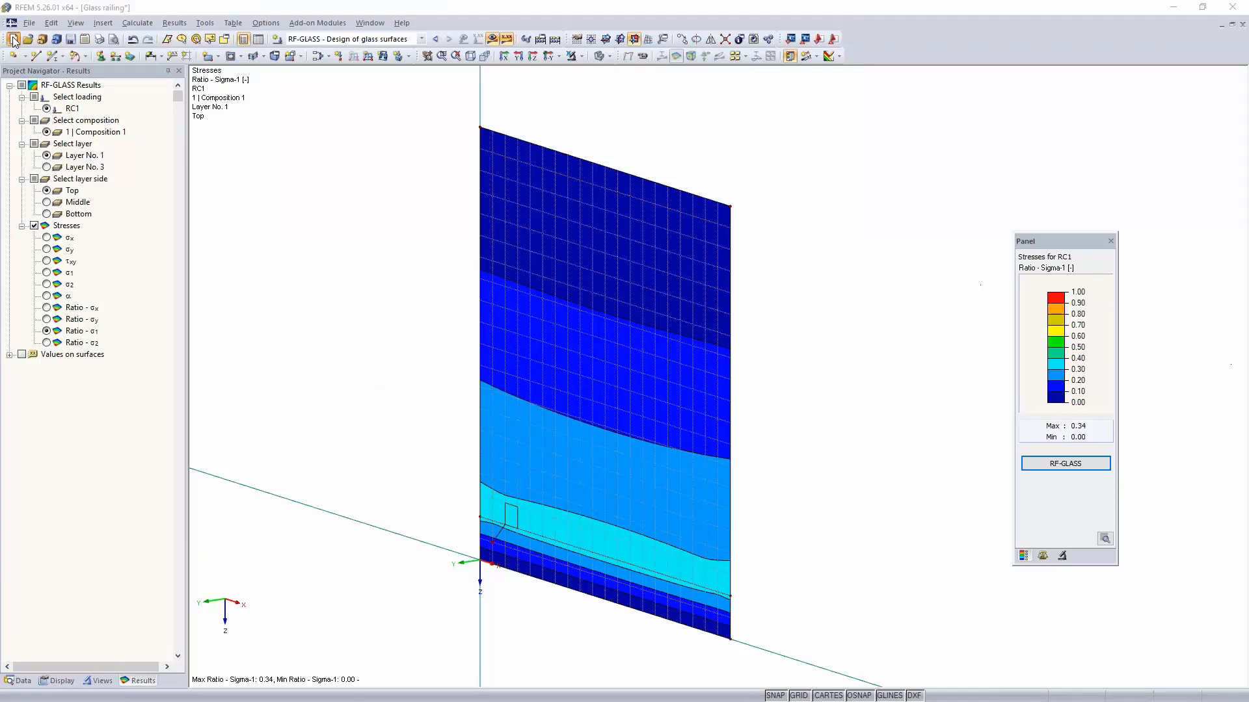
pyautogui.write('Iso glass pane')
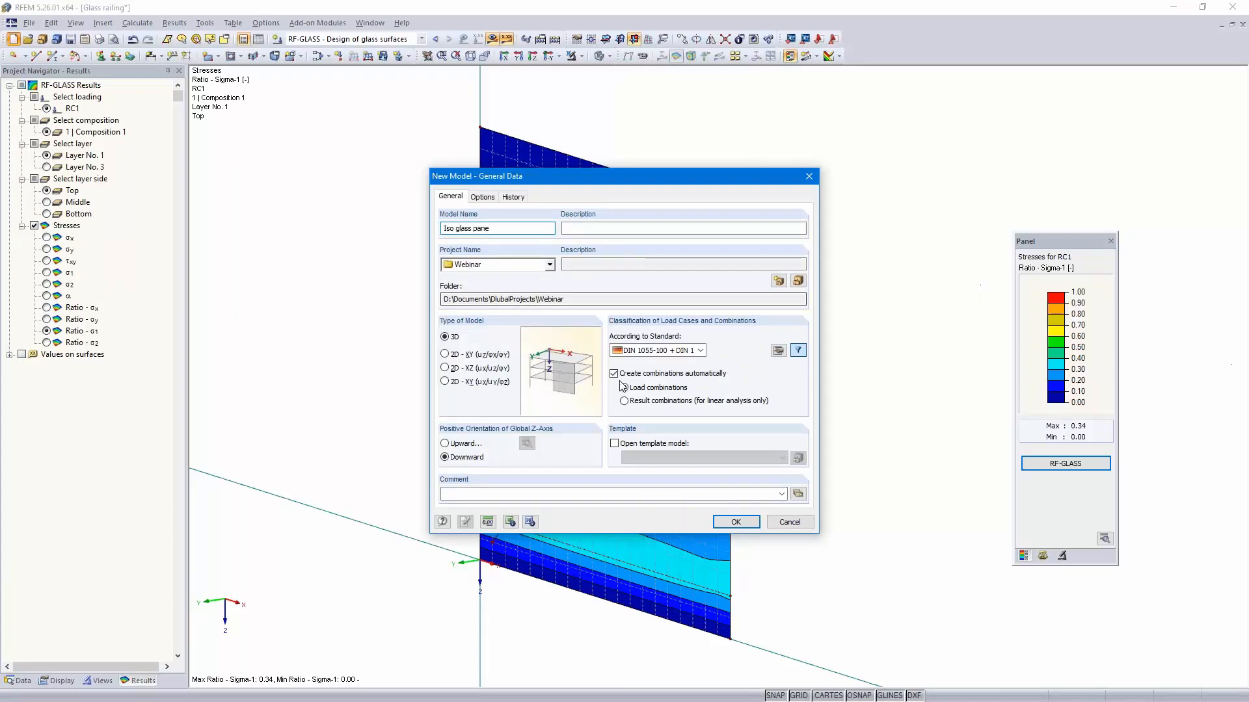
pyautogui.click(736, 527)
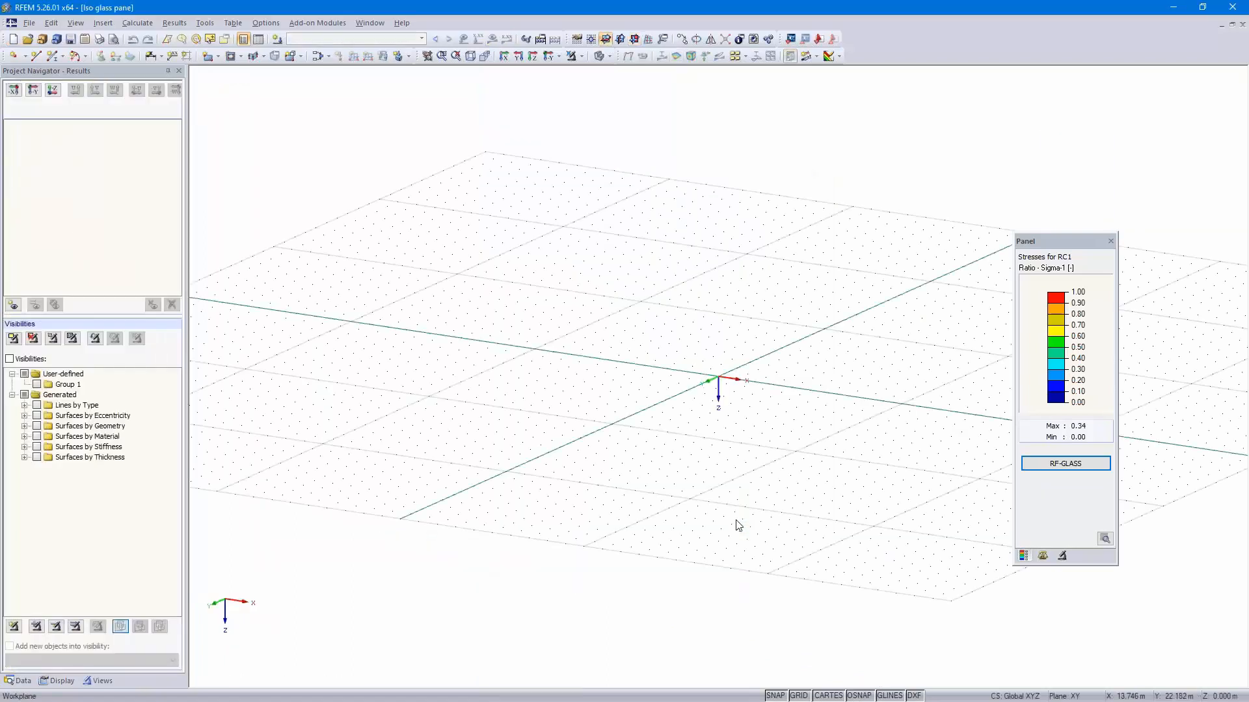
pyautogui.click(537, 59)
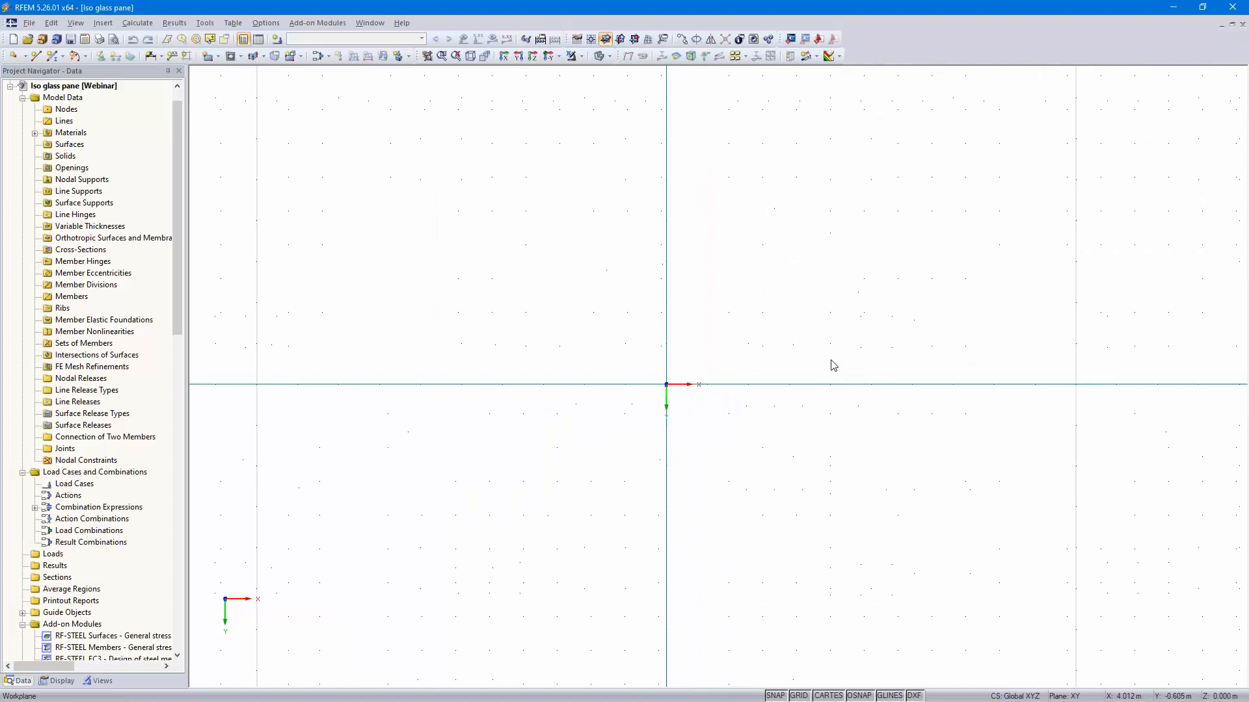
# Set the work plane's grid point spacing to 0.25 m in both directions
pyautogui.rightClick(799, 697)
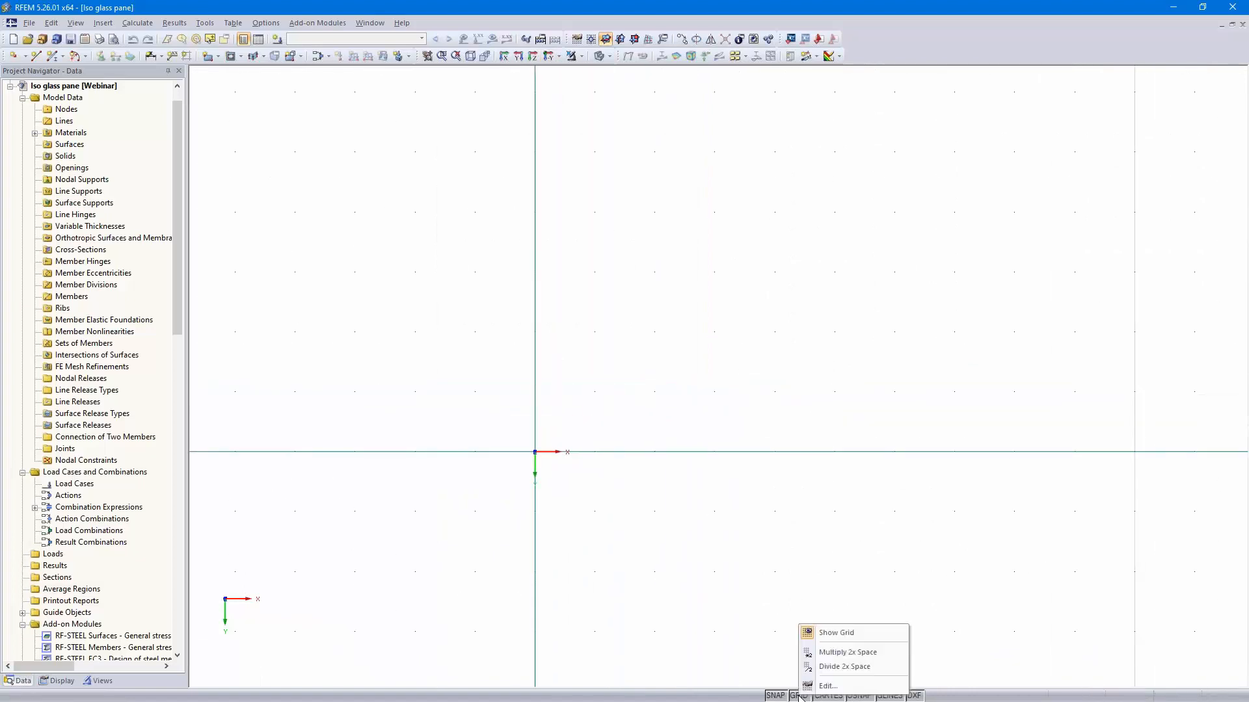
pyautogui.click(827, 686)
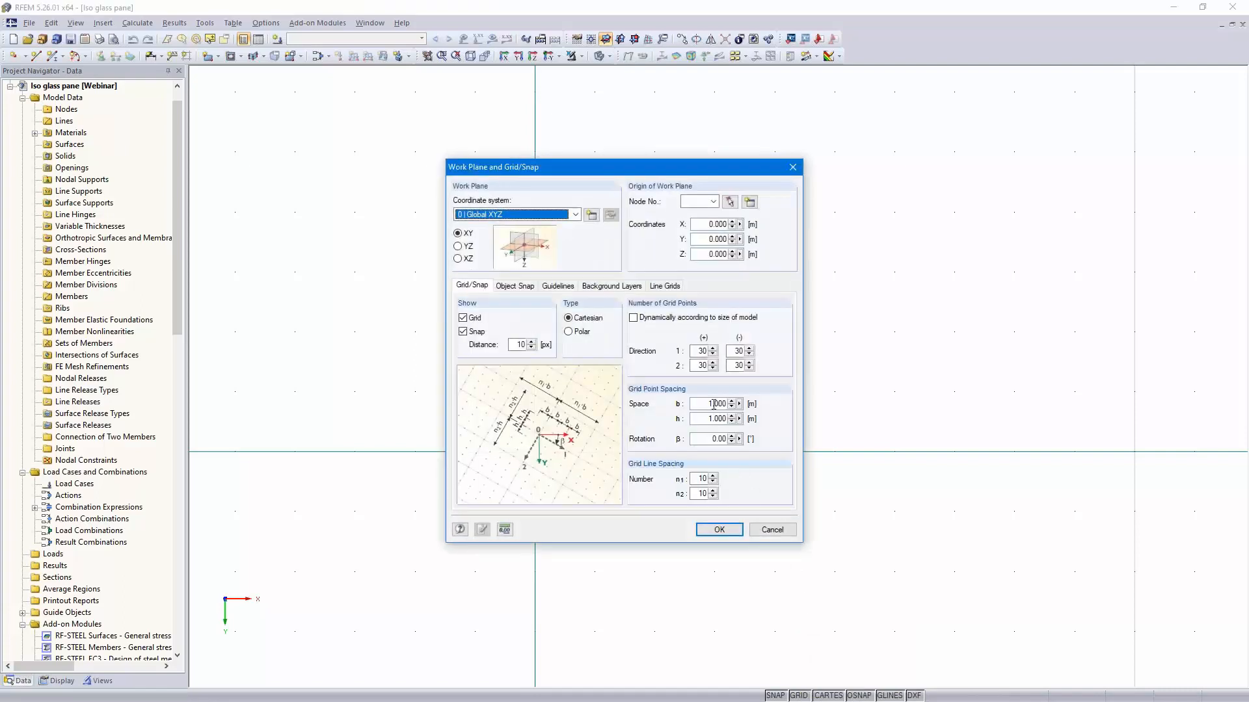
pyautogui.click(714, 404)
pyautogui.write('.25')
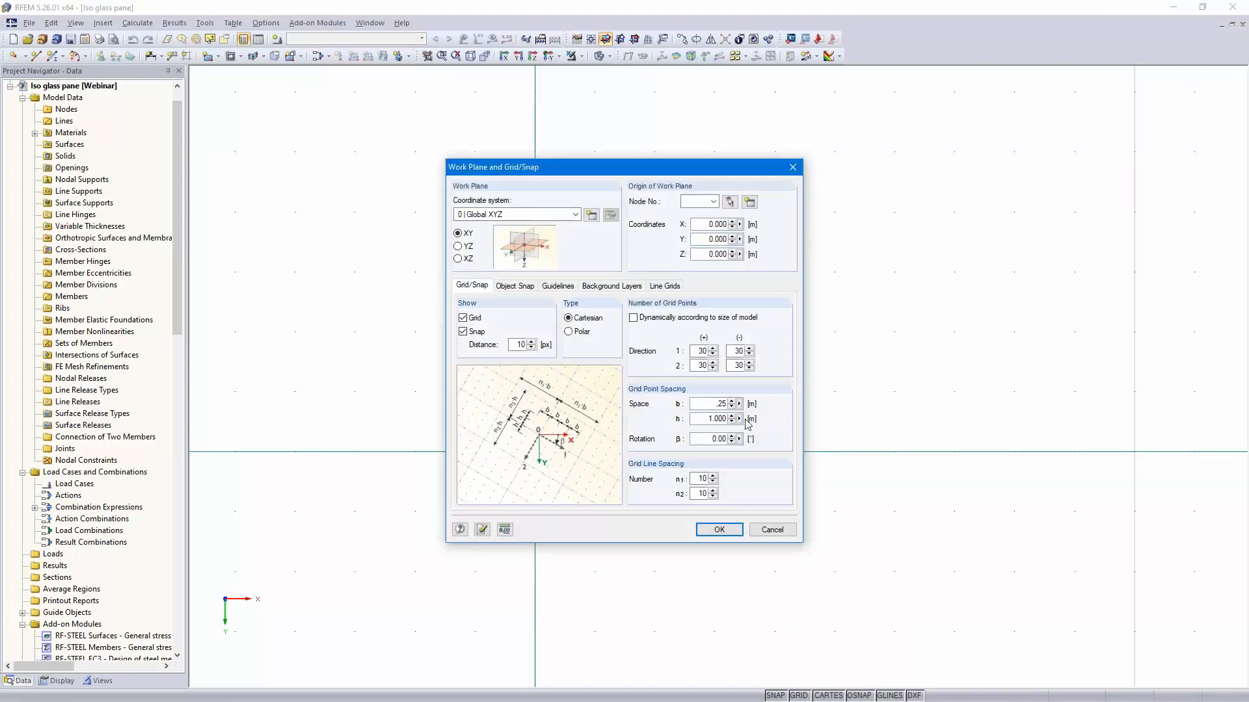
pyautogui.click(706, 419)
pyautogui.press('BackSpace')
pyautogui.click(717, 530)
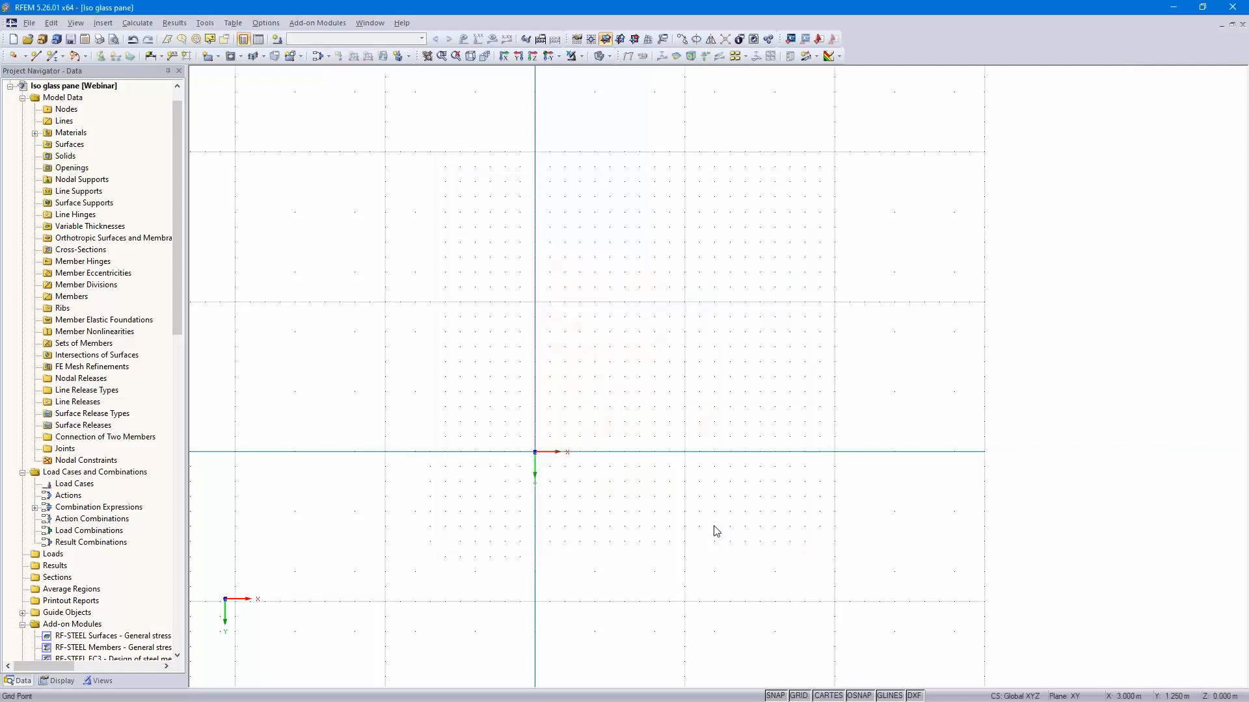
pyautogui.scroll(5, 537, 509)
pyautogui.moveTo(521, 485); pyautogui.dragTo(593, 449, button='middle')
pyautogui.scroll(1, 585, 446)
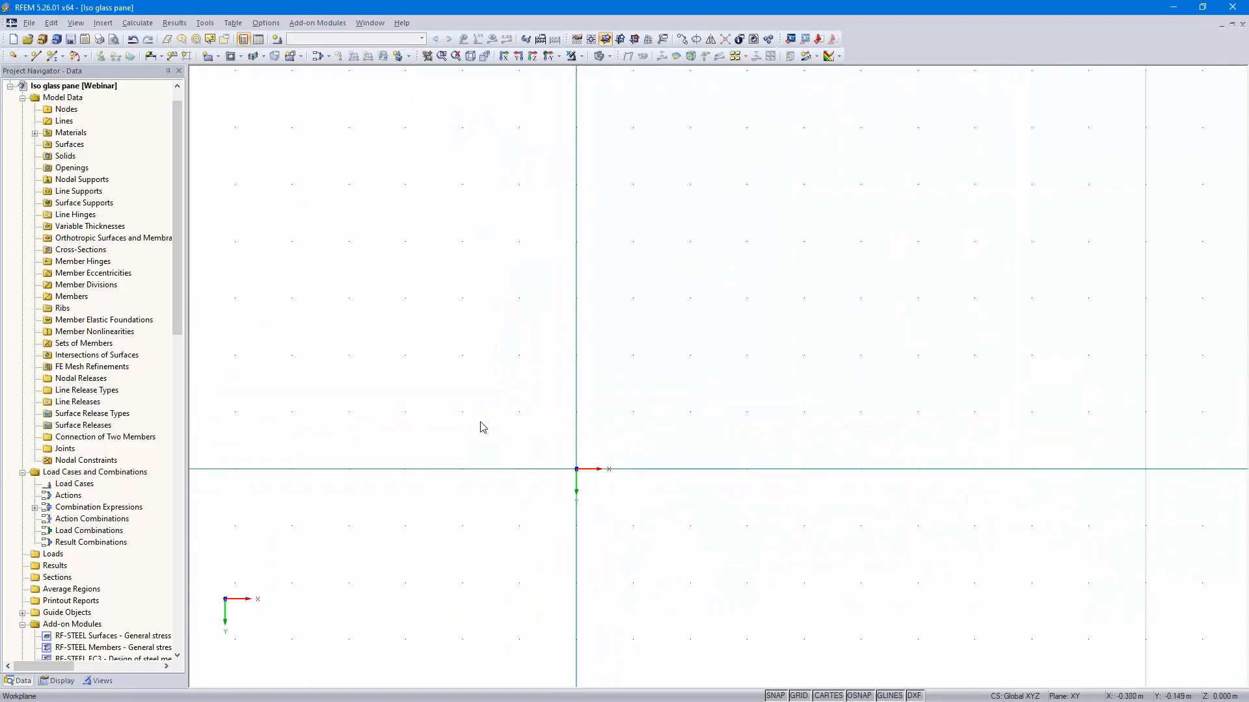
# Draw an arc via edge nodes from the origin to X 1.500 m with reversed orientation and a radius of 1.3 m
pyautogui.click(86, 56)
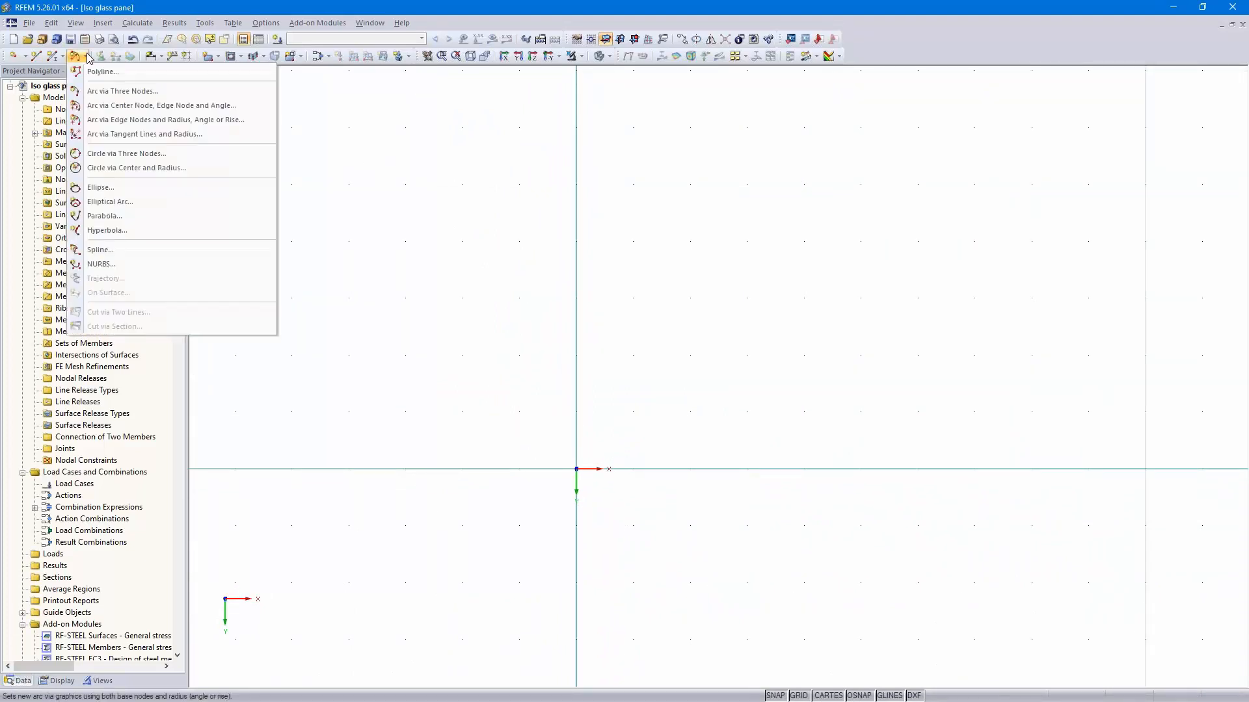
pyautogui.click(151, 120)
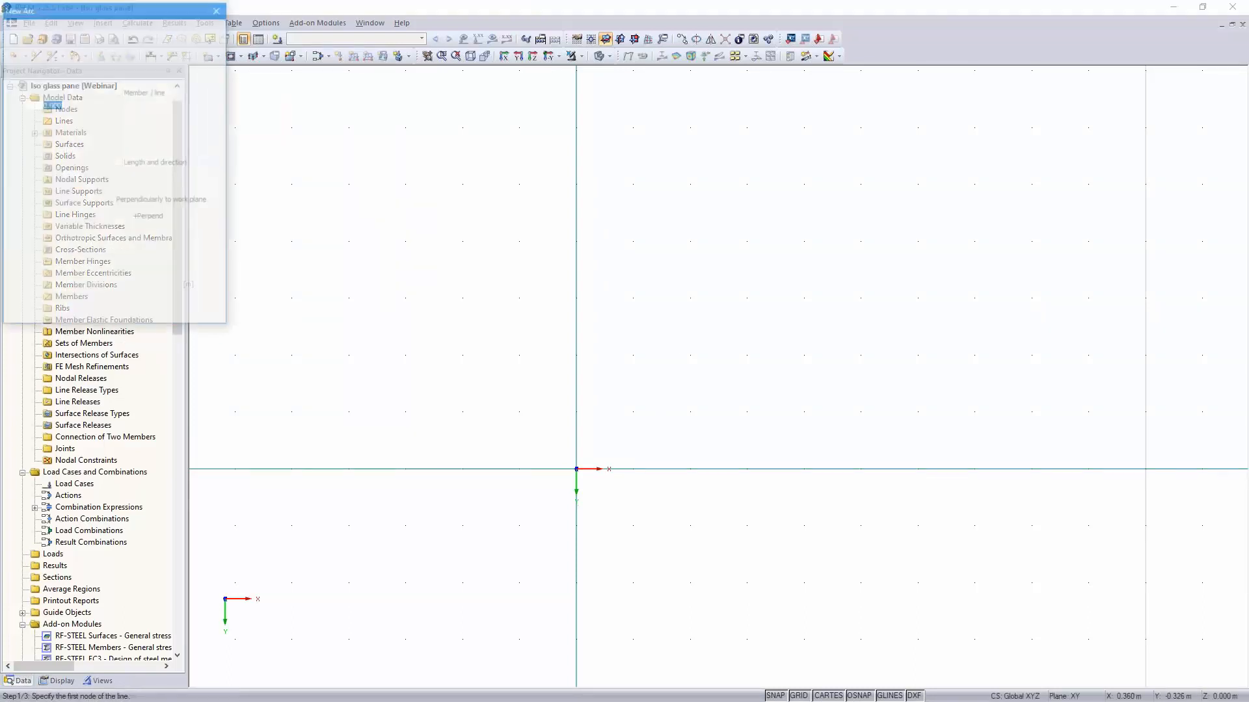
pyautogui.click(576, 469)
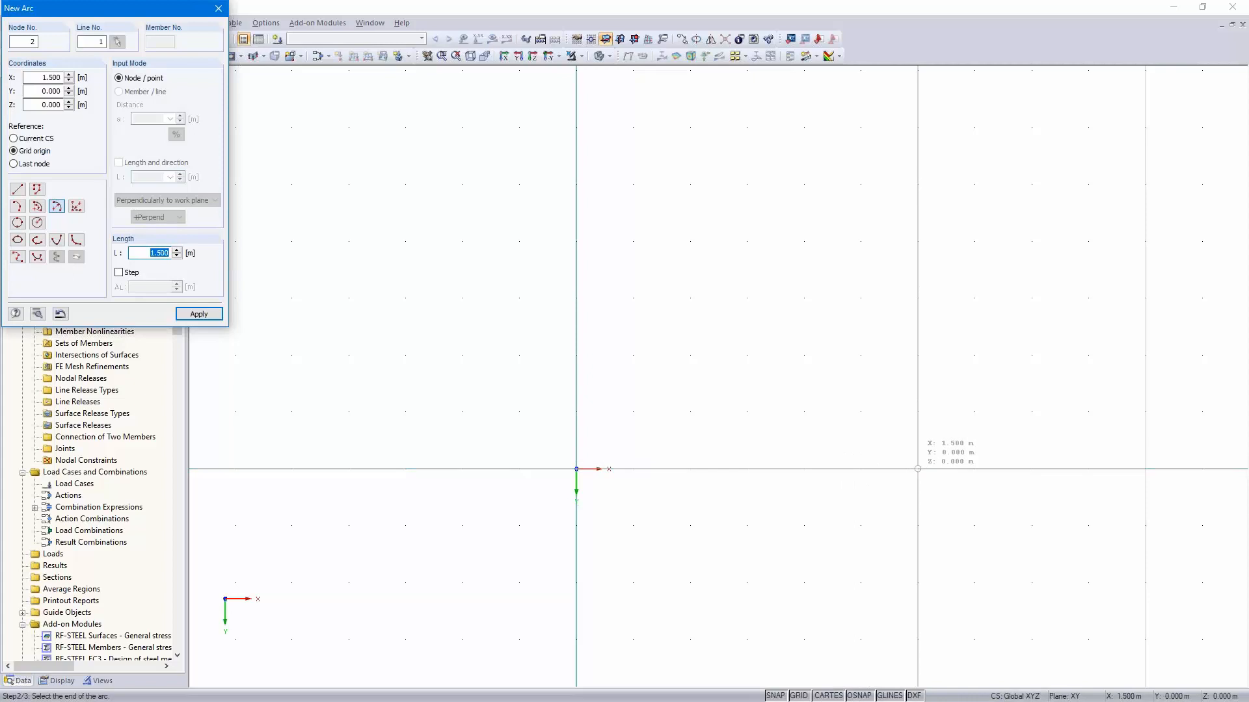
pyautogui.click(917, 468)
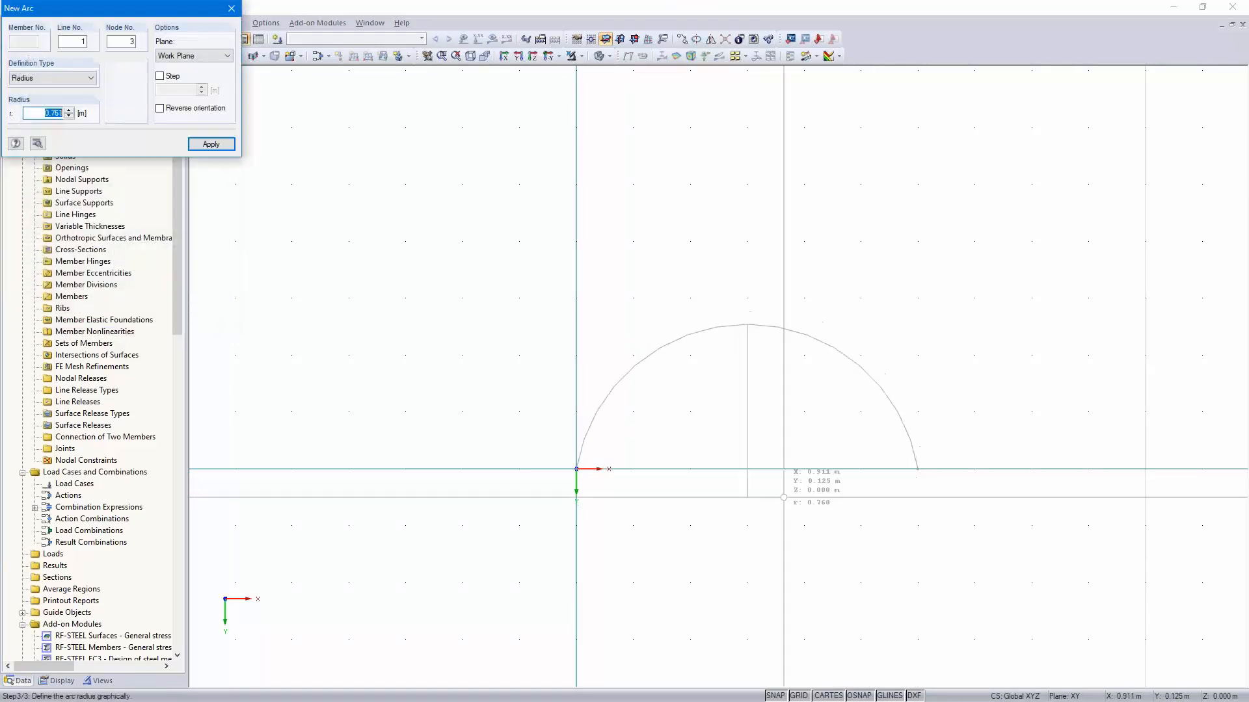
pyautogui.click(160, 110)
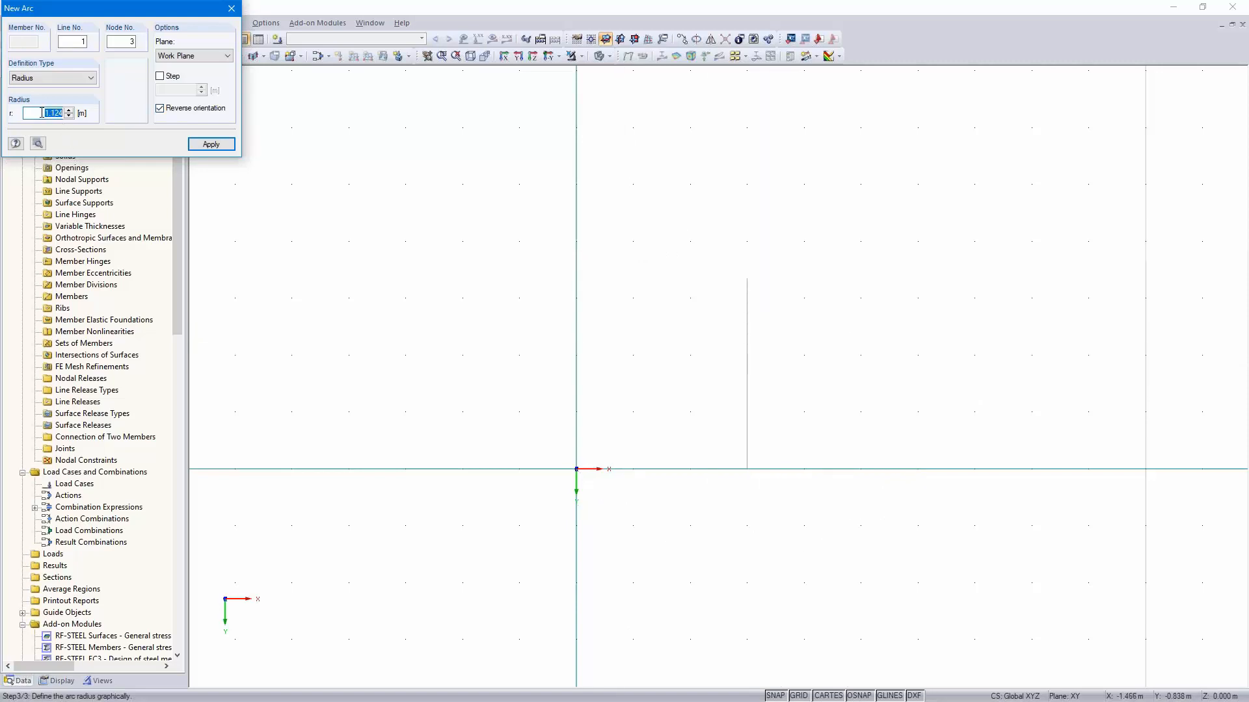
pyautogui.write('1.3')
pyautogui.press('Return')
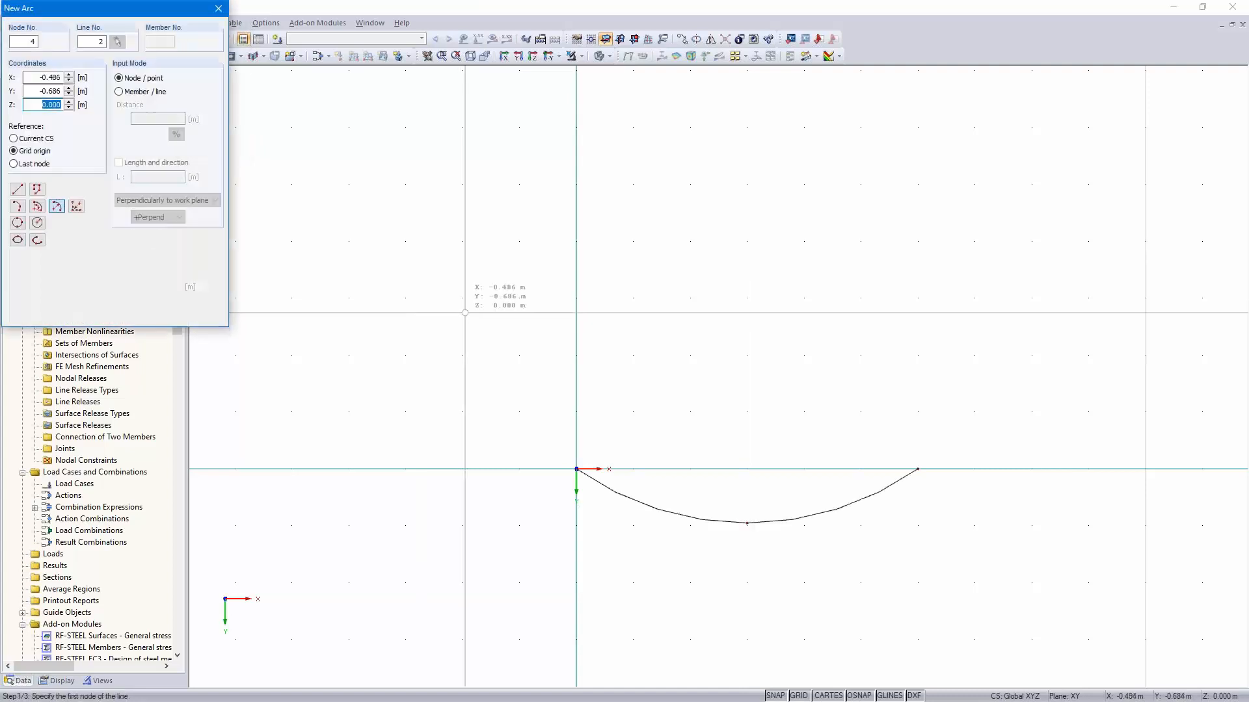
pyautogui.press('Escape')
# Copy the arc once by -1.7 m in Z, creating a new surface between the selected line and its copy
pyautogui.keyDown('ctrl'); pyautogui.moveTo(883, 441); pyautogui.dragTo(740, 507, button='middle'); pyautogui.keyUp('ctrl')
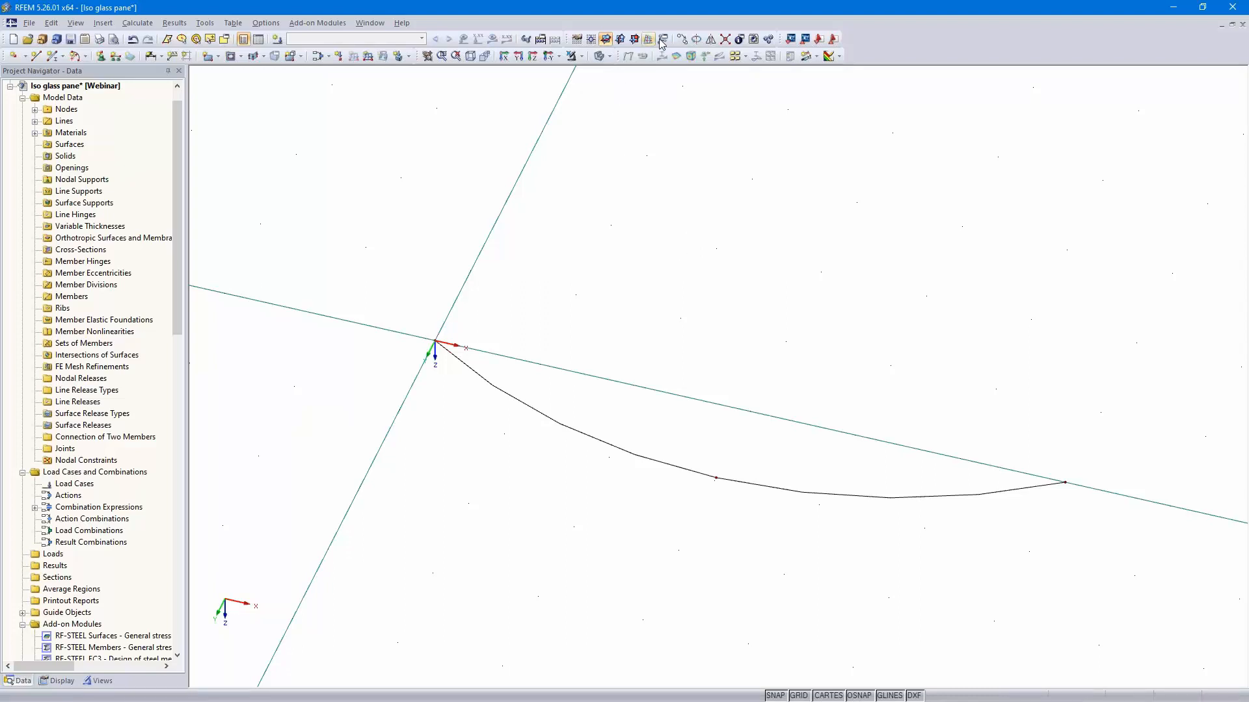
pyautogui.click(631, 454)
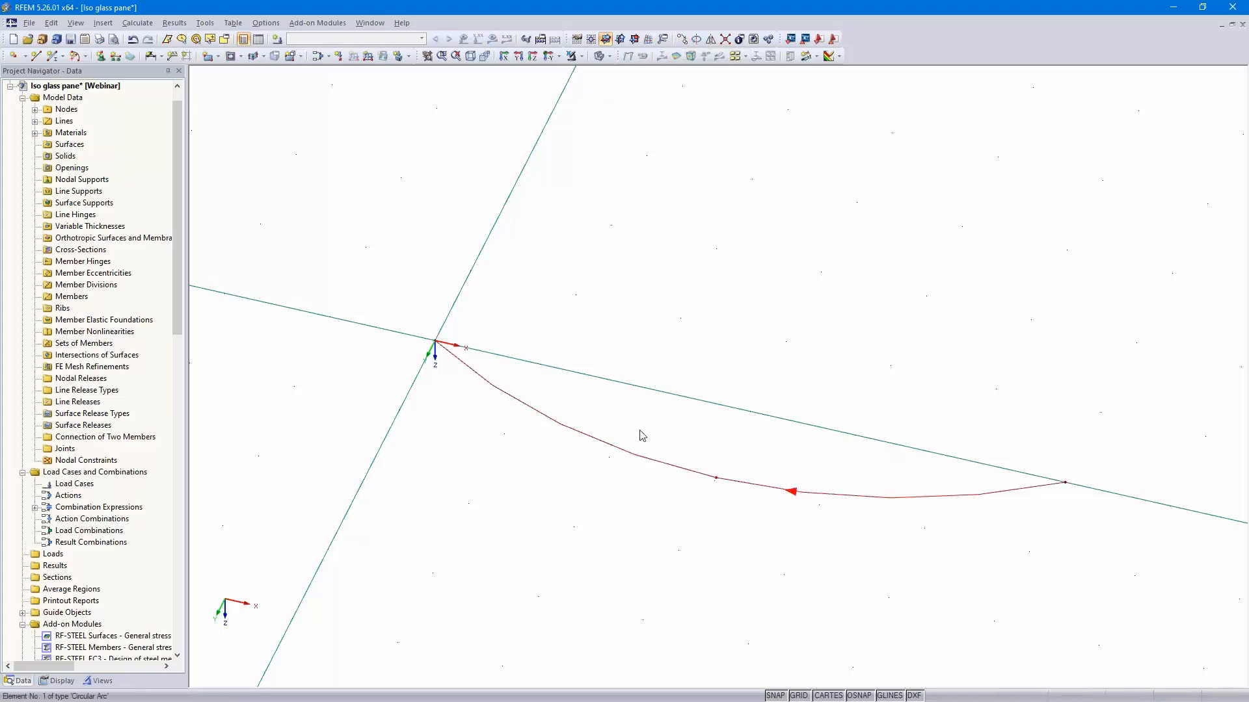
pyautogui.click(682, 40)
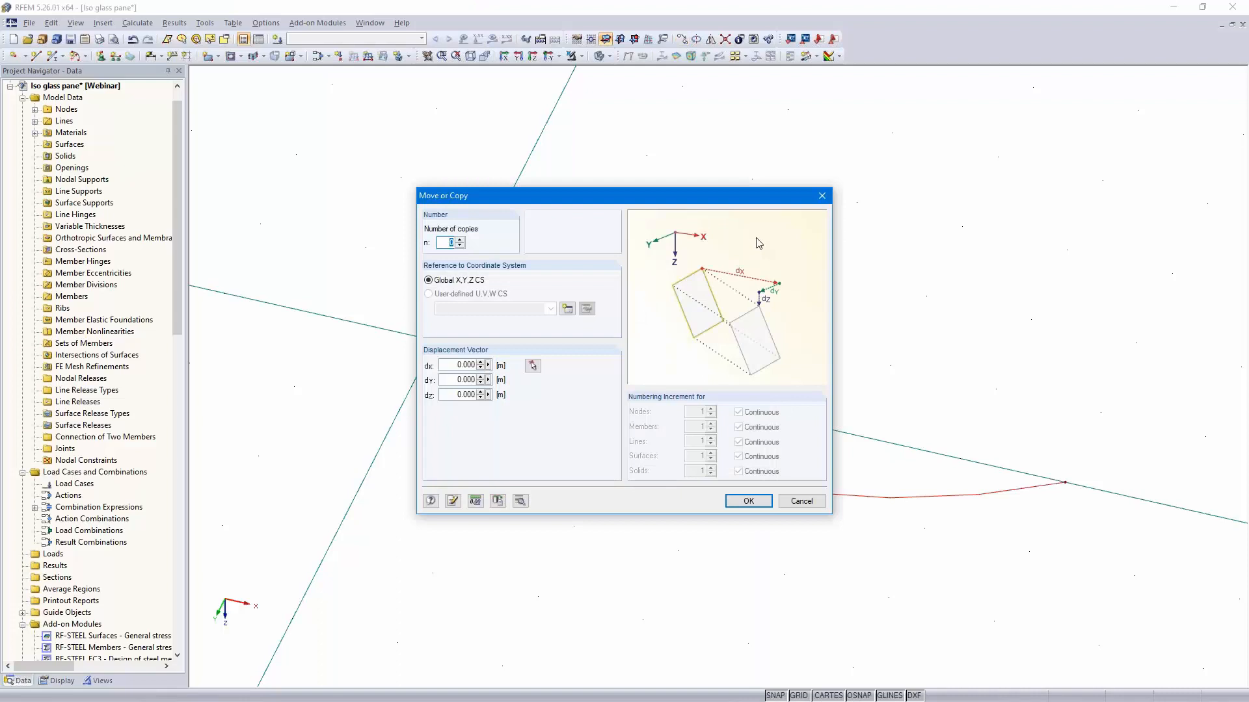
pyautogui.click(460, 239)
pyautogui.click(450, 395)
pyautogui.write('-1.7')
pyautogui.click(520, 501)
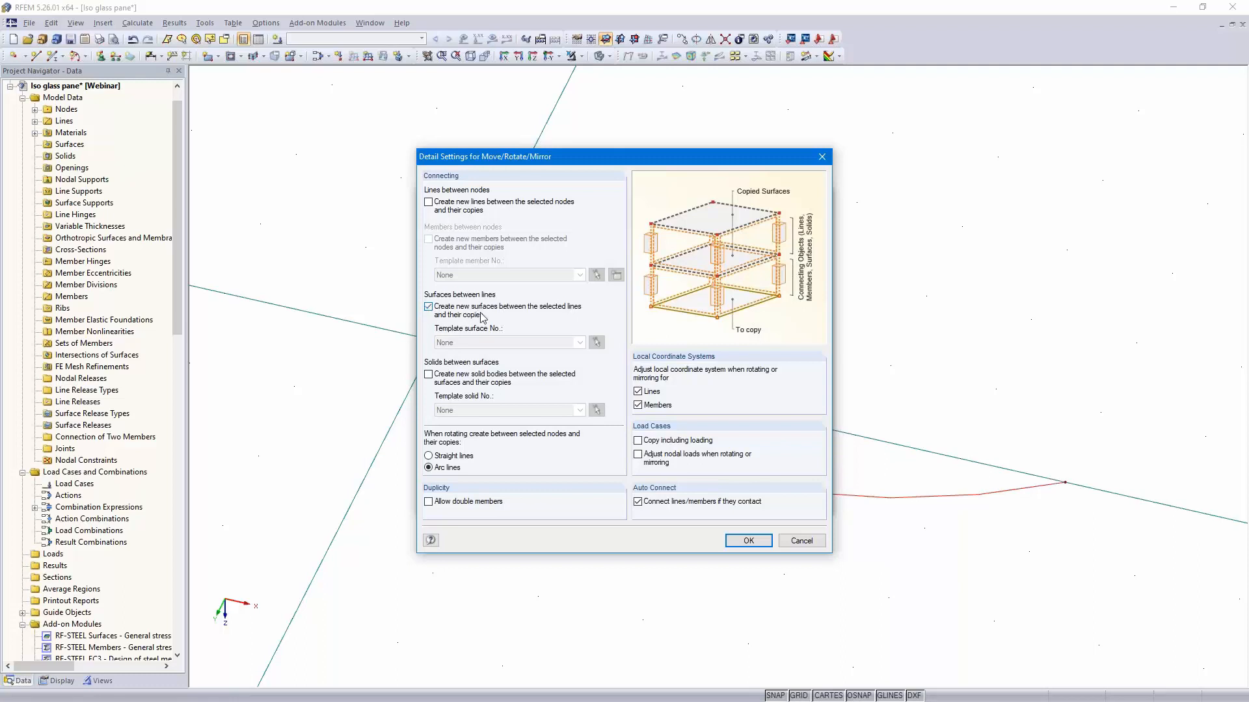
pyautogui.click(748, 541)
pyautogui.click(748, 500)
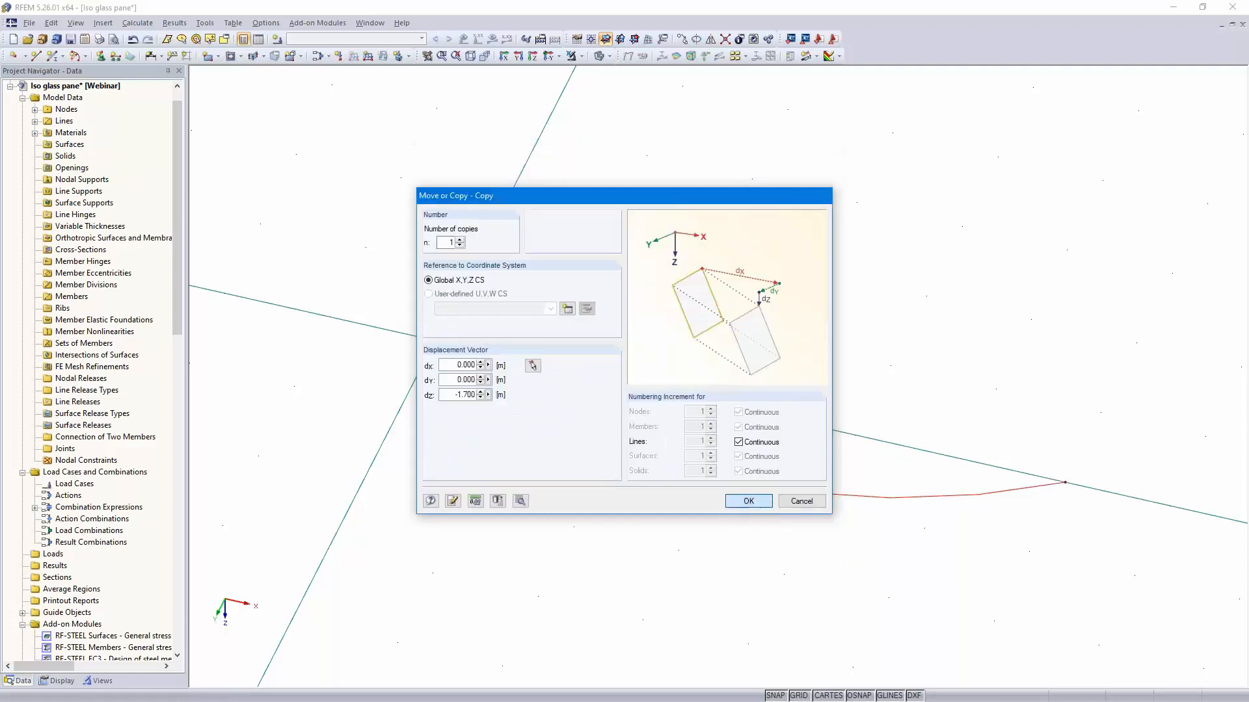
pyautogui.scroll(-3, 732, 524)
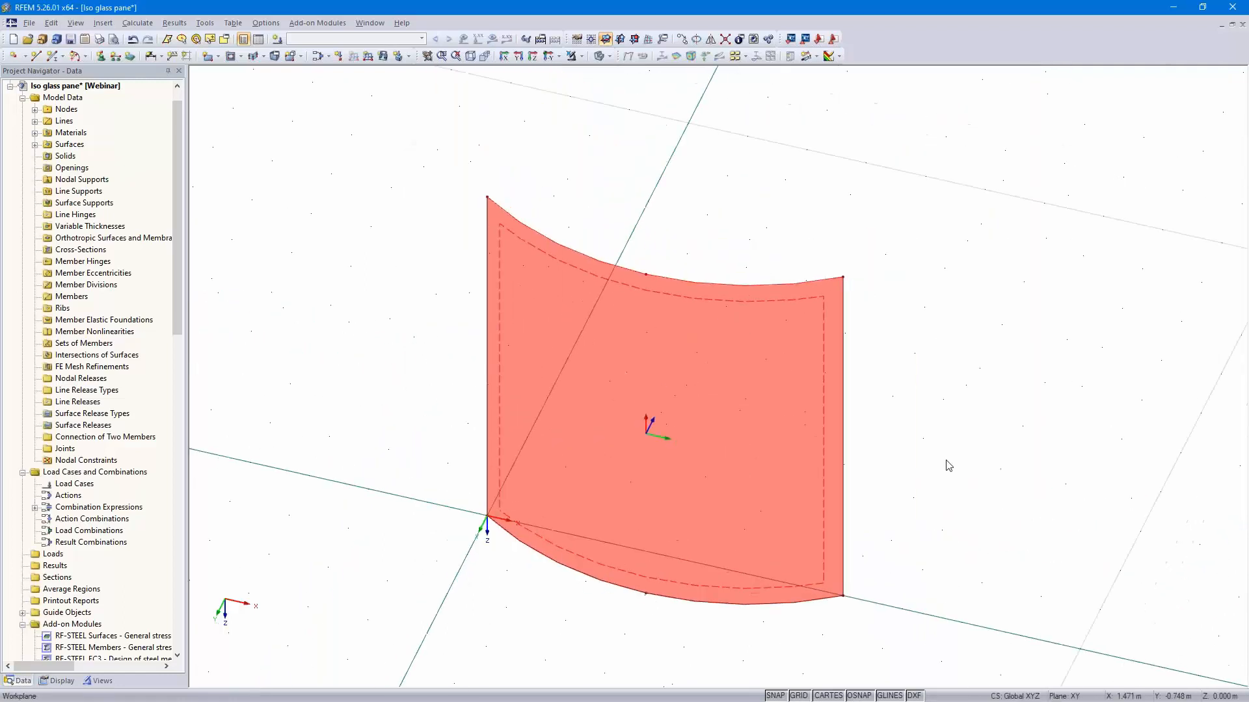
# Inspect the curved pane and its surface settings for geometry and stiffness type, leaving them as they are
pyautogui.scroll(3, 894, 456)
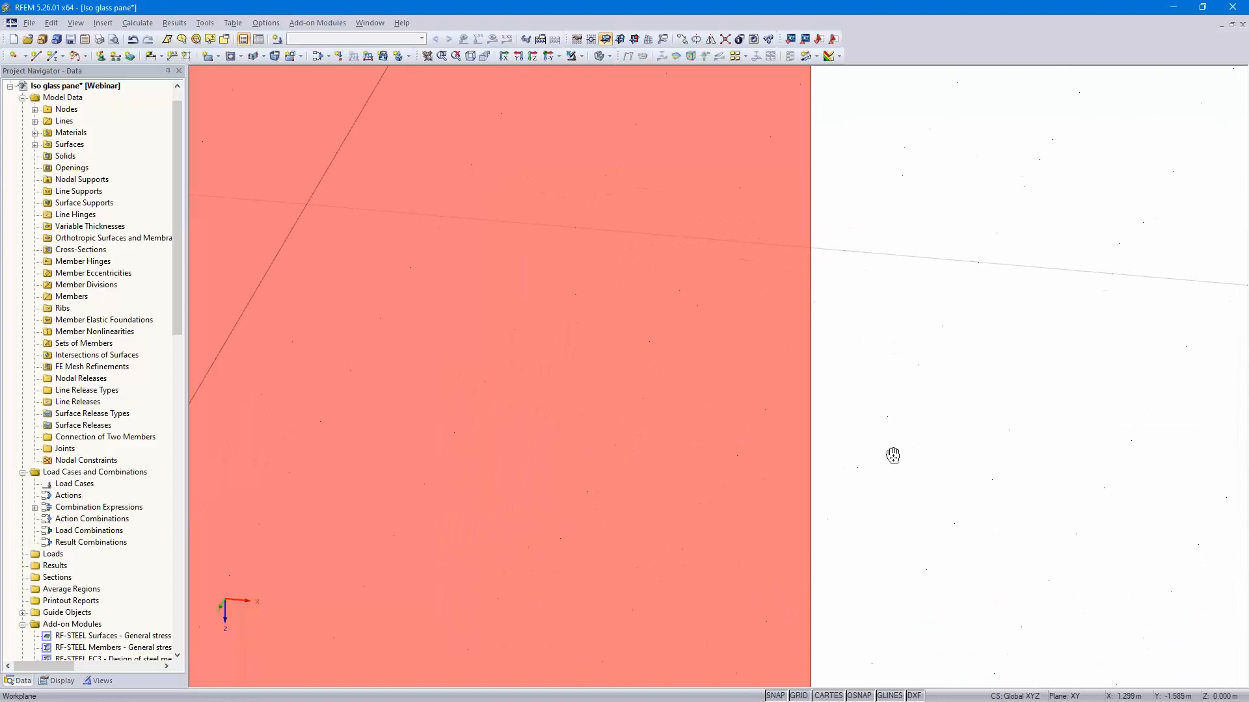
pyautogui.scroll(-2, 897, 459)
pyautogui.scroll(-1, 811, 434)
pyautogui.doubleClick(779, 415)
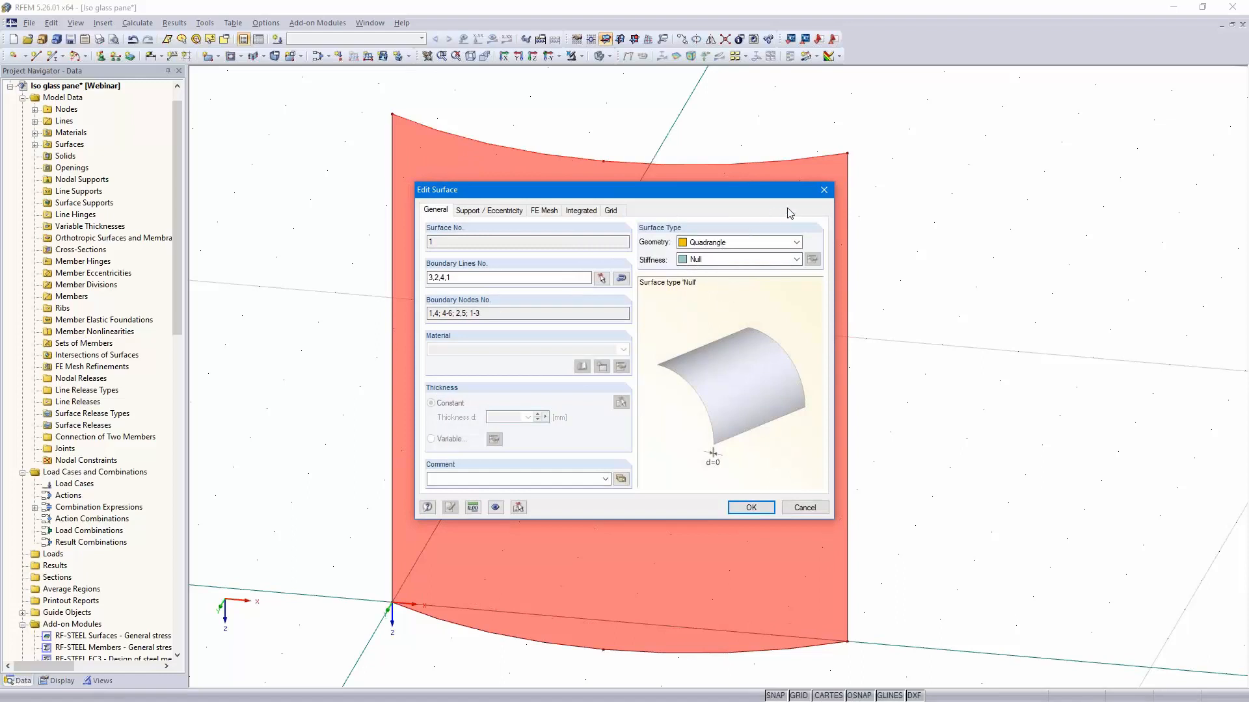
pyautogui.click(824, 191)
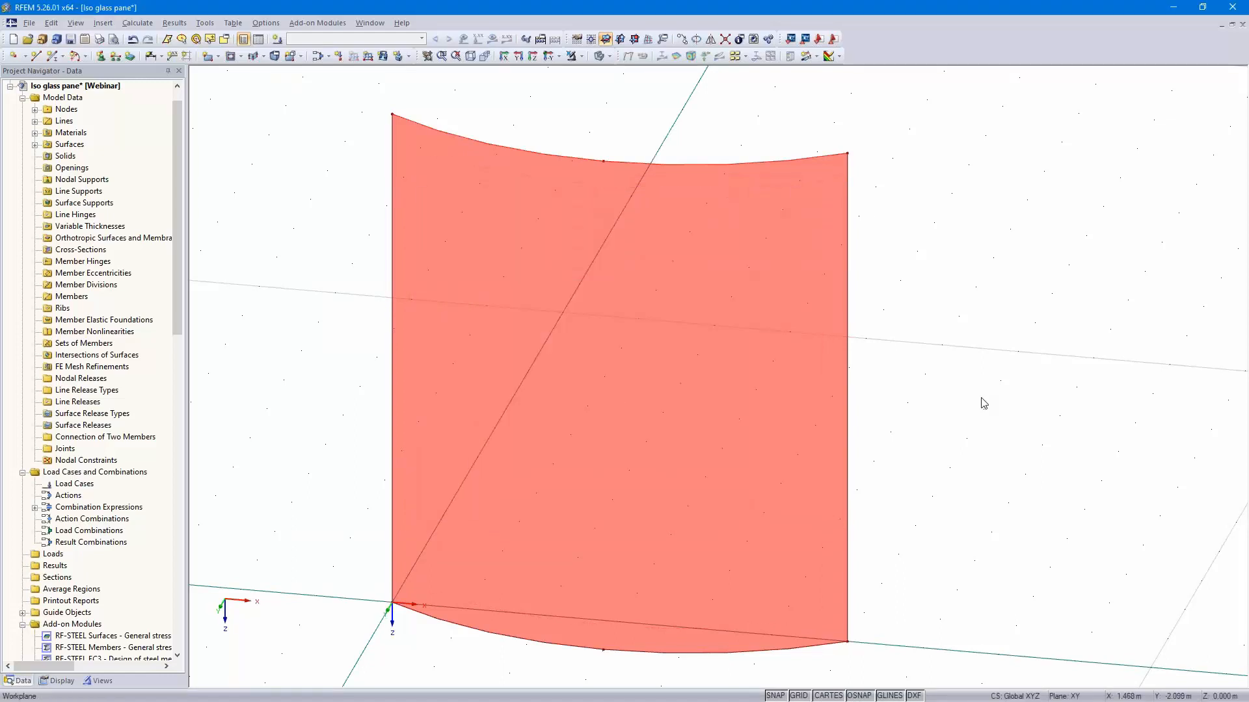
pyautogui.moveTo(980, 389); pyautogui.dragTo(998, 373, button='middle')
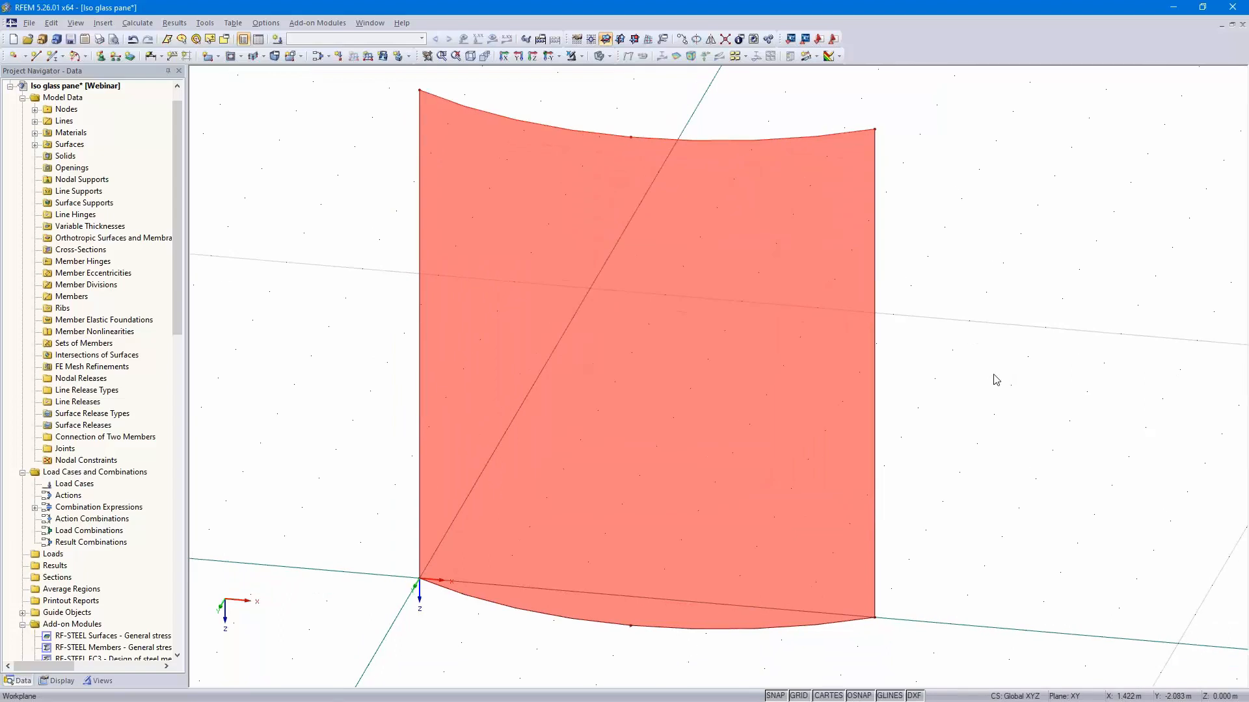
pyautogui.scroll(5, 954, 419)
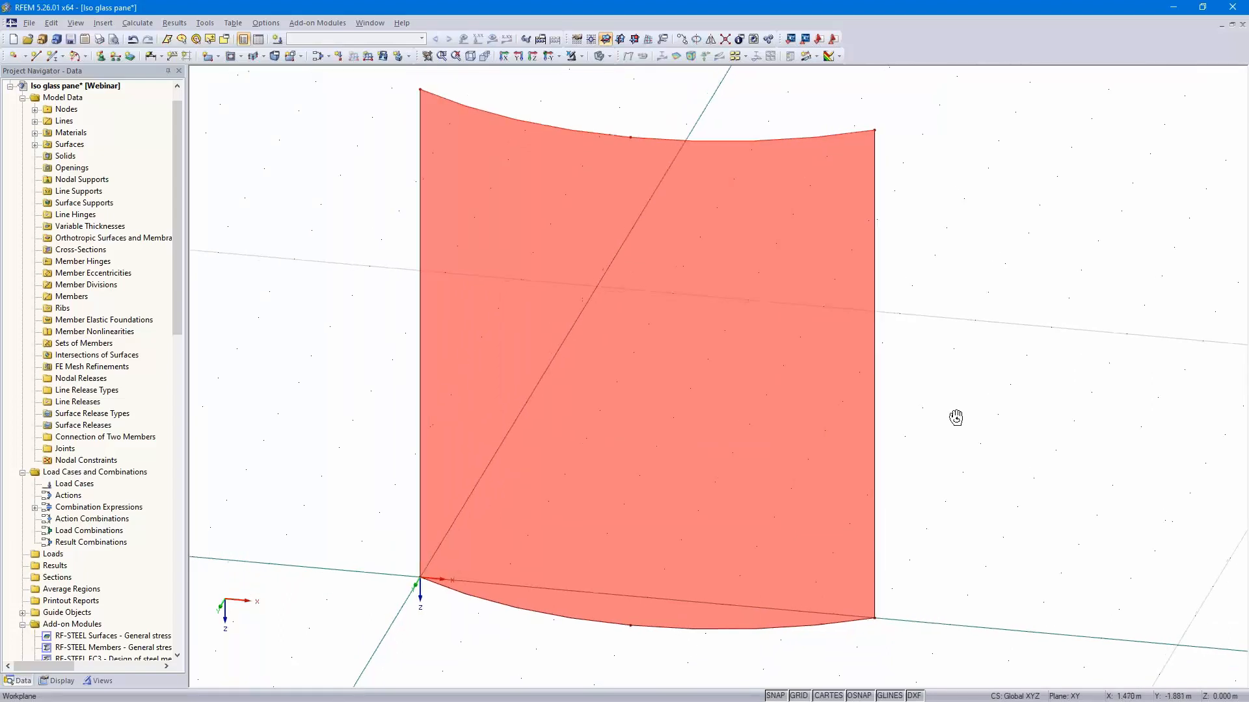
pyautogui.scroll(-2, 505, 657)
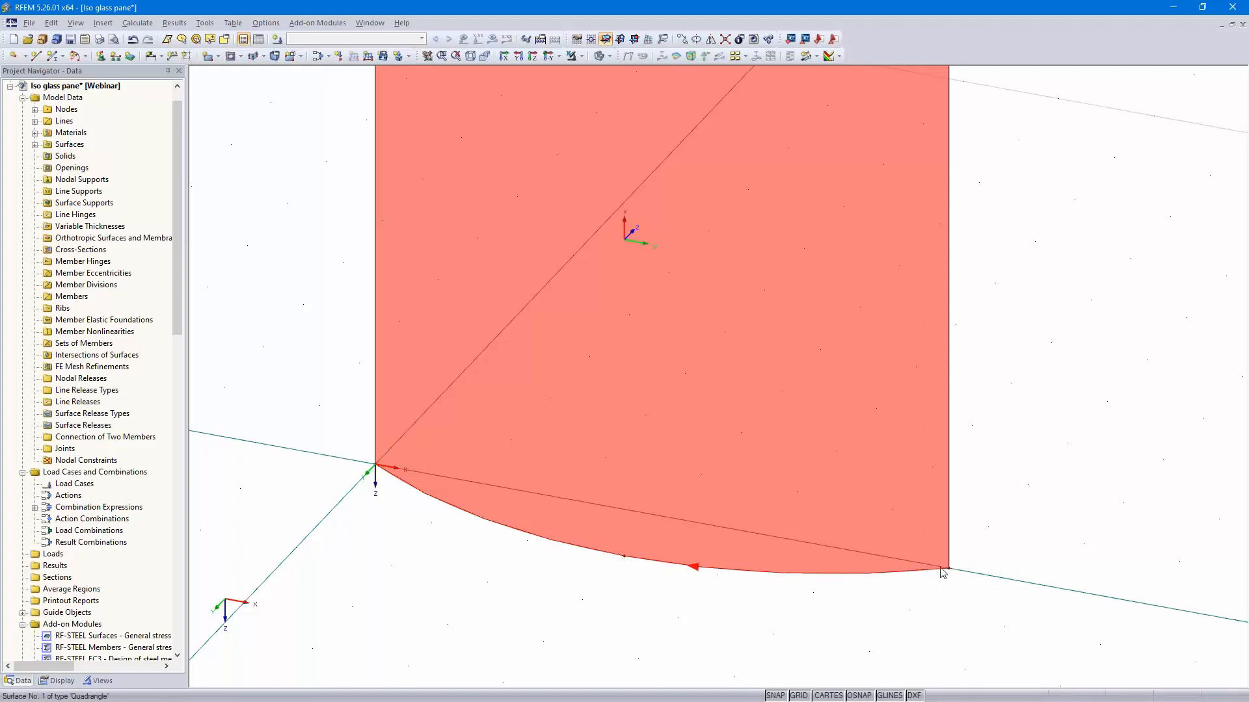
# Divide the pane's lower arc by distance, placing a new node 0.2 m from the line start
pyautogui.rightClick(830, 577)
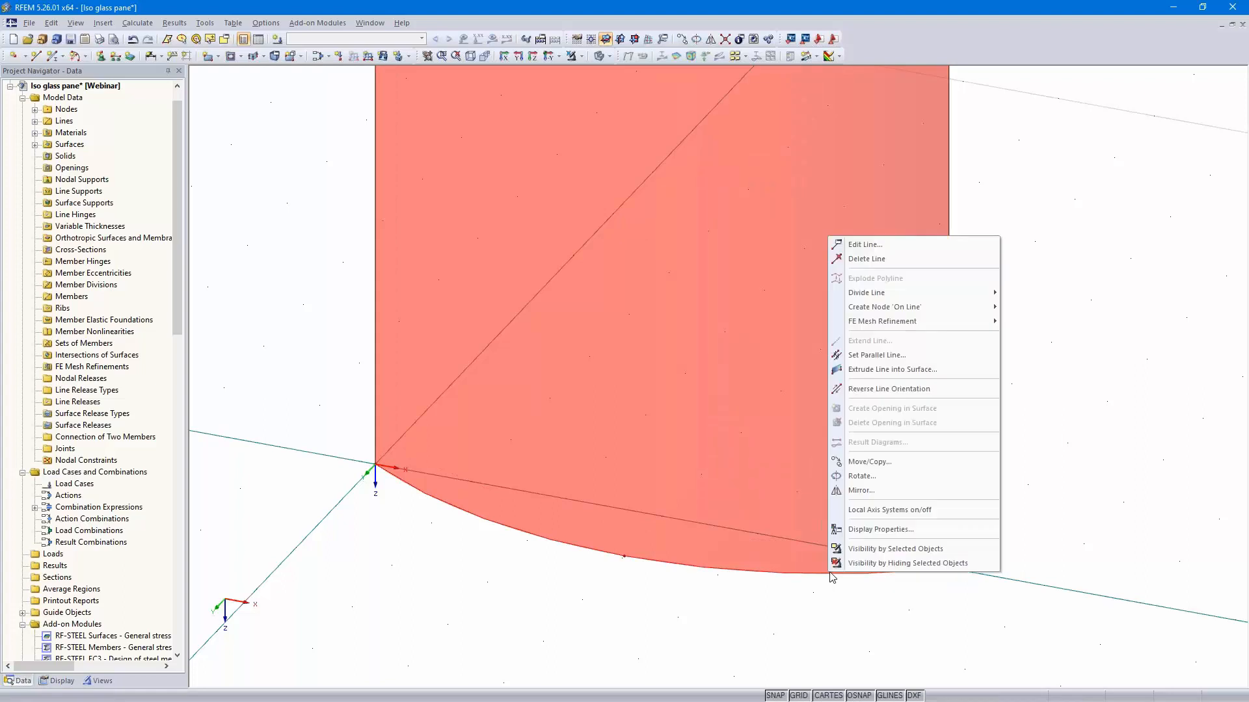
pyautogui.moveTo(876, 296)
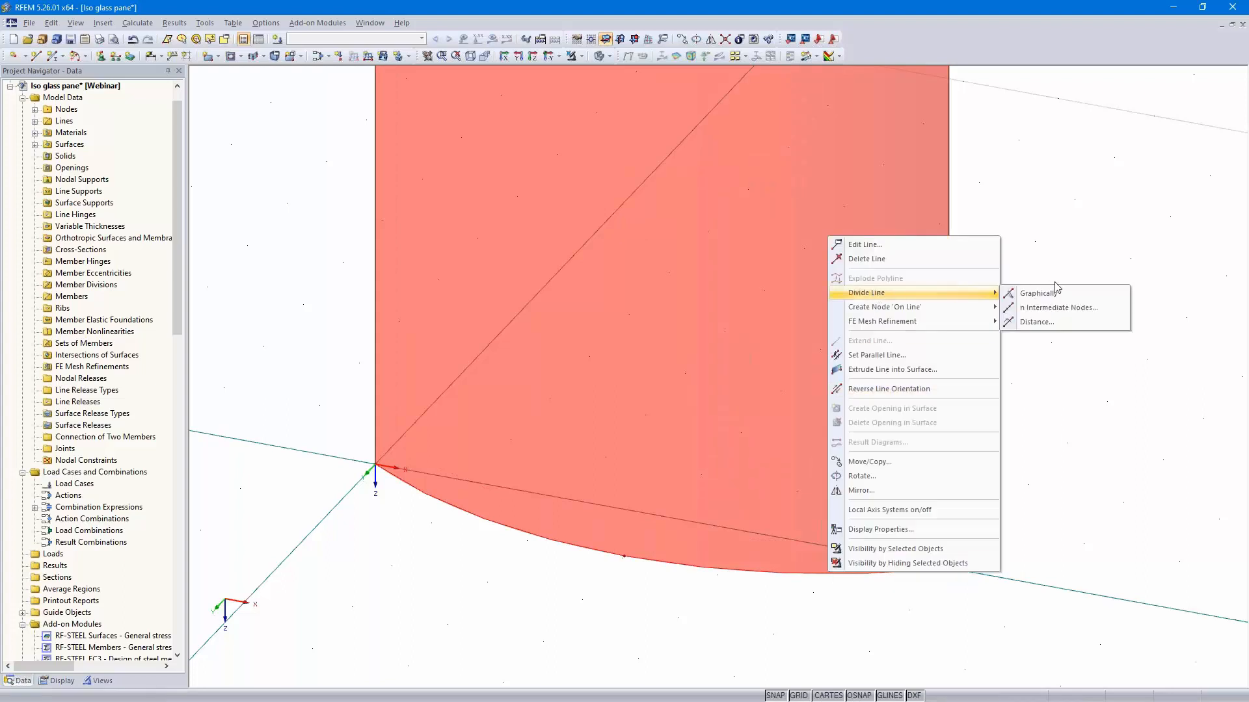
pyautogui.click(1035, 322)
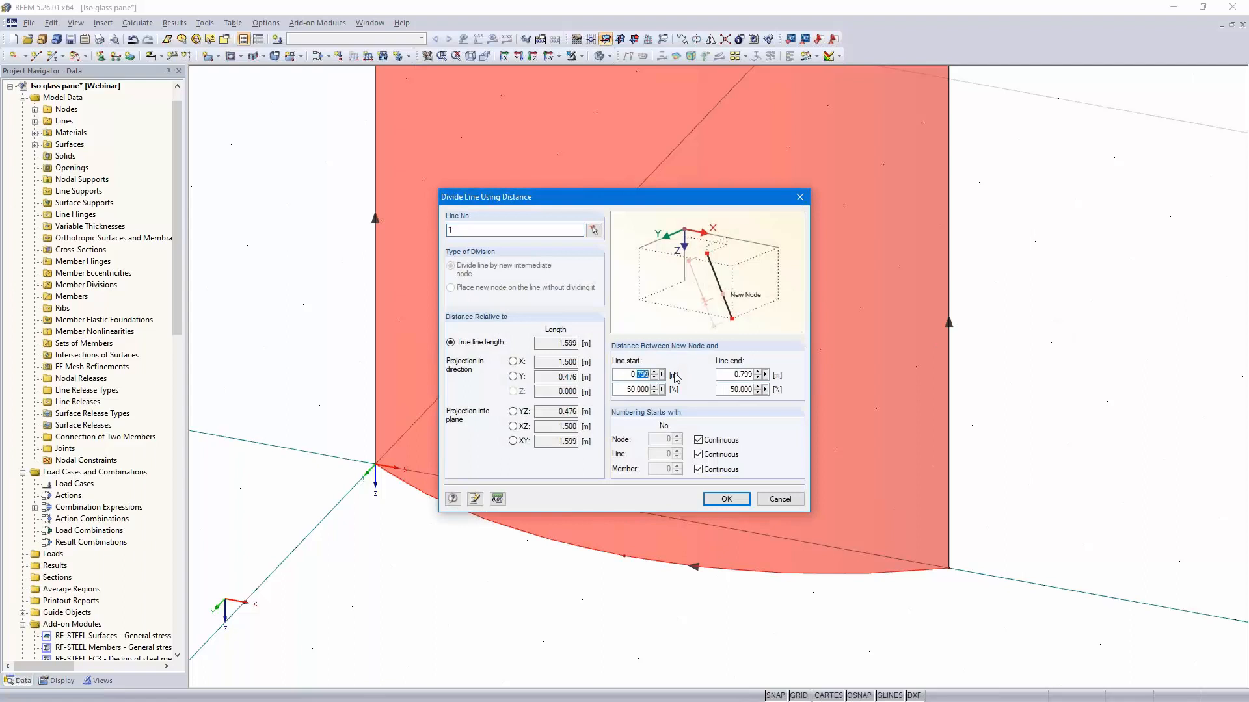
pyautogui.write('2')
pyautogui.click(726, 500)
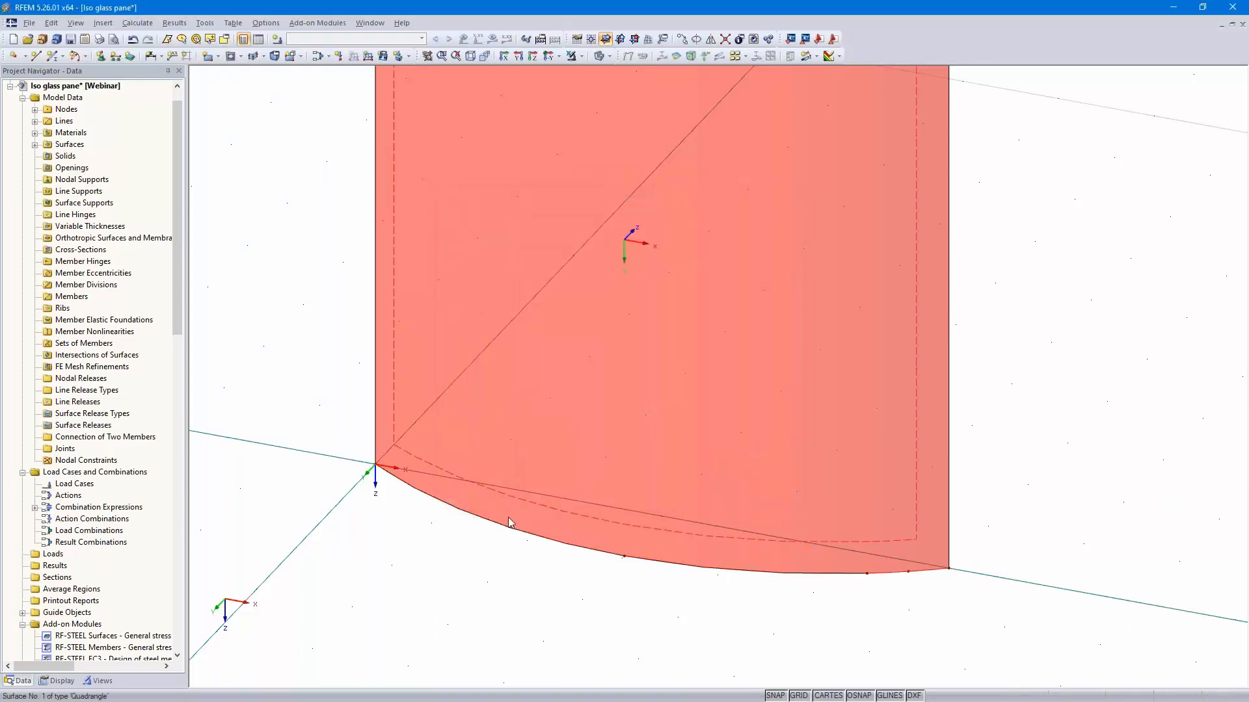
# Divide the long remaining part of the lower arc by distance, placing a new node 0.2 m from the line end
pyautogui.rightClick(492, 524)
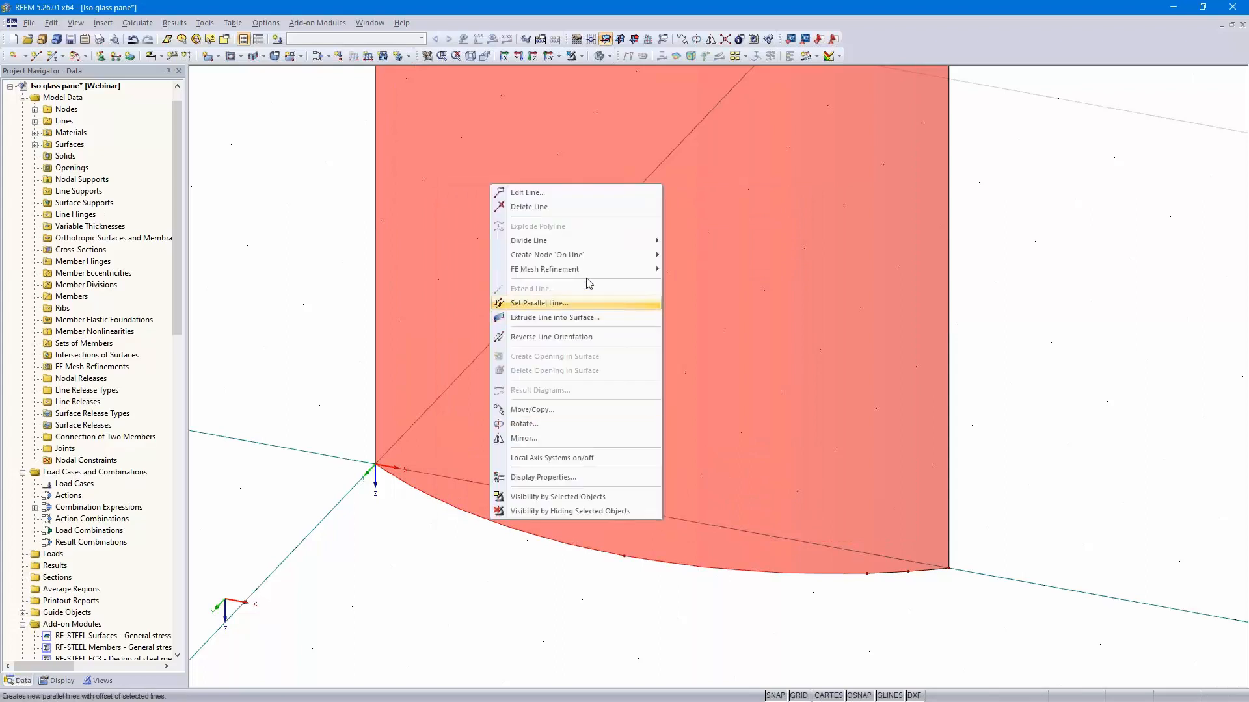
pyautogui.moveTo(631, 245)
pyautogui.click(700, 271)
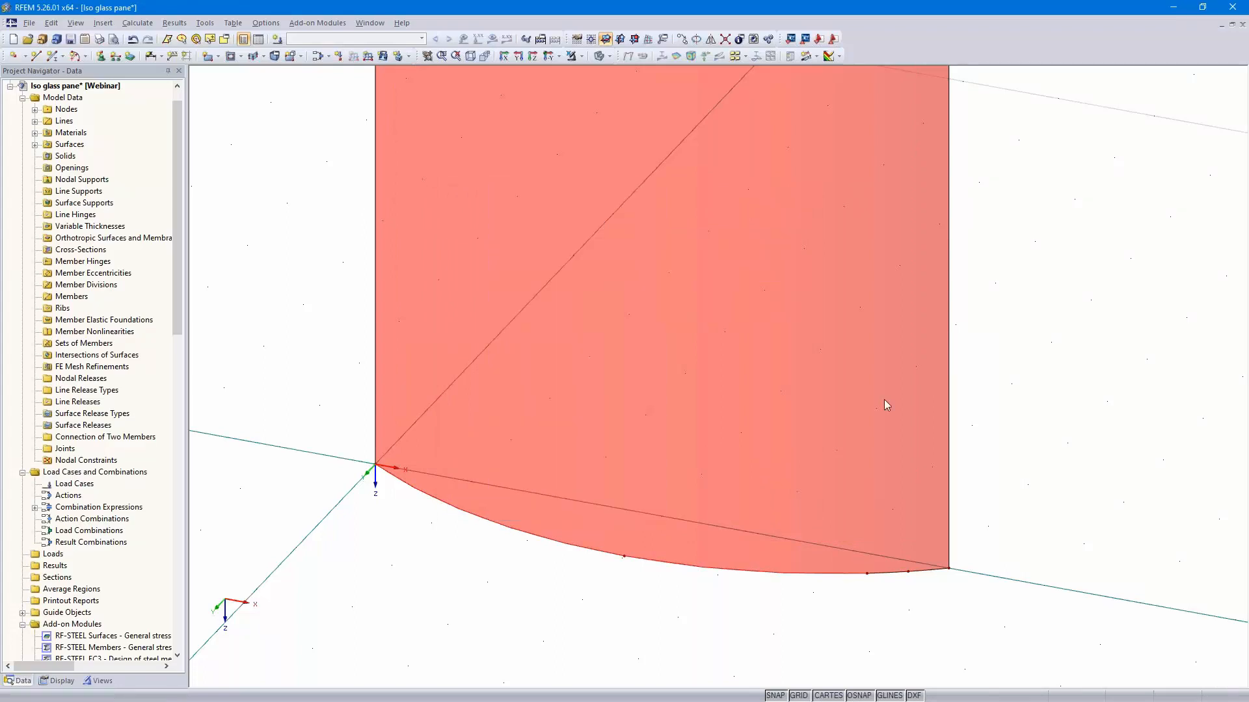
pyautogui.doubleClick(745, 375)
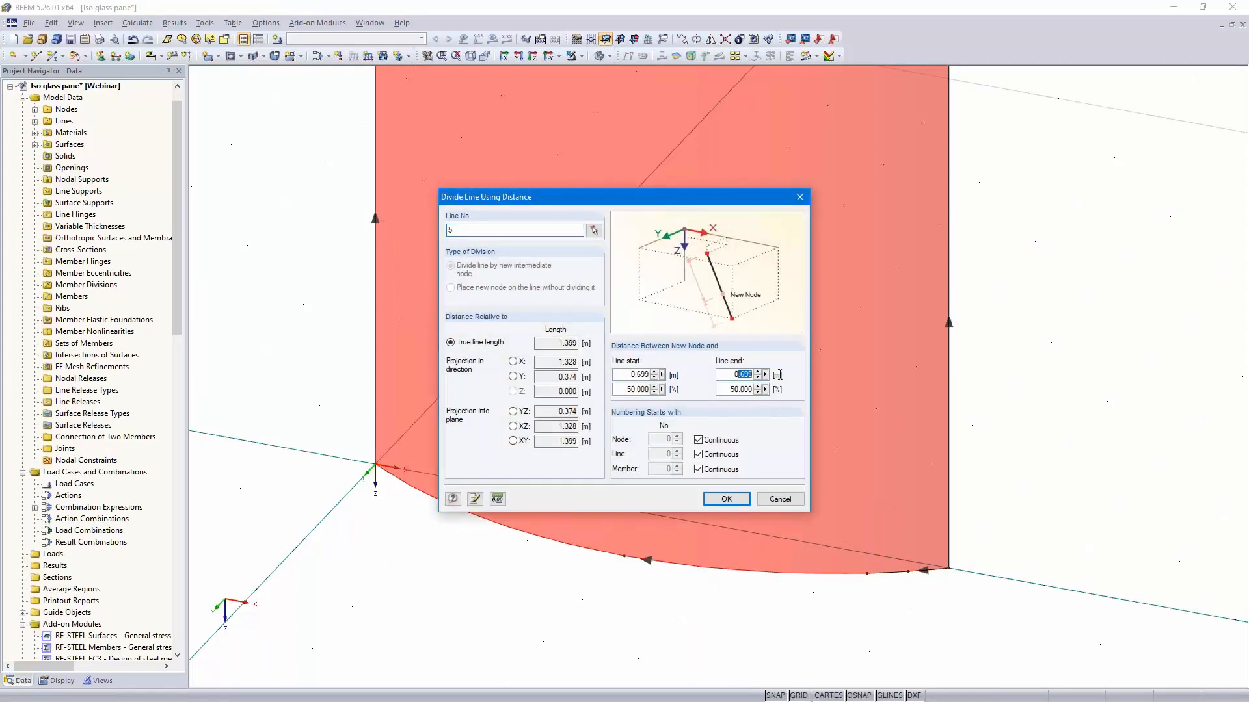
pyautogui.write('2')
pyautogui.press('BackSpace')
pyautogui.write('.2')
pyautogui.click(725, 500)
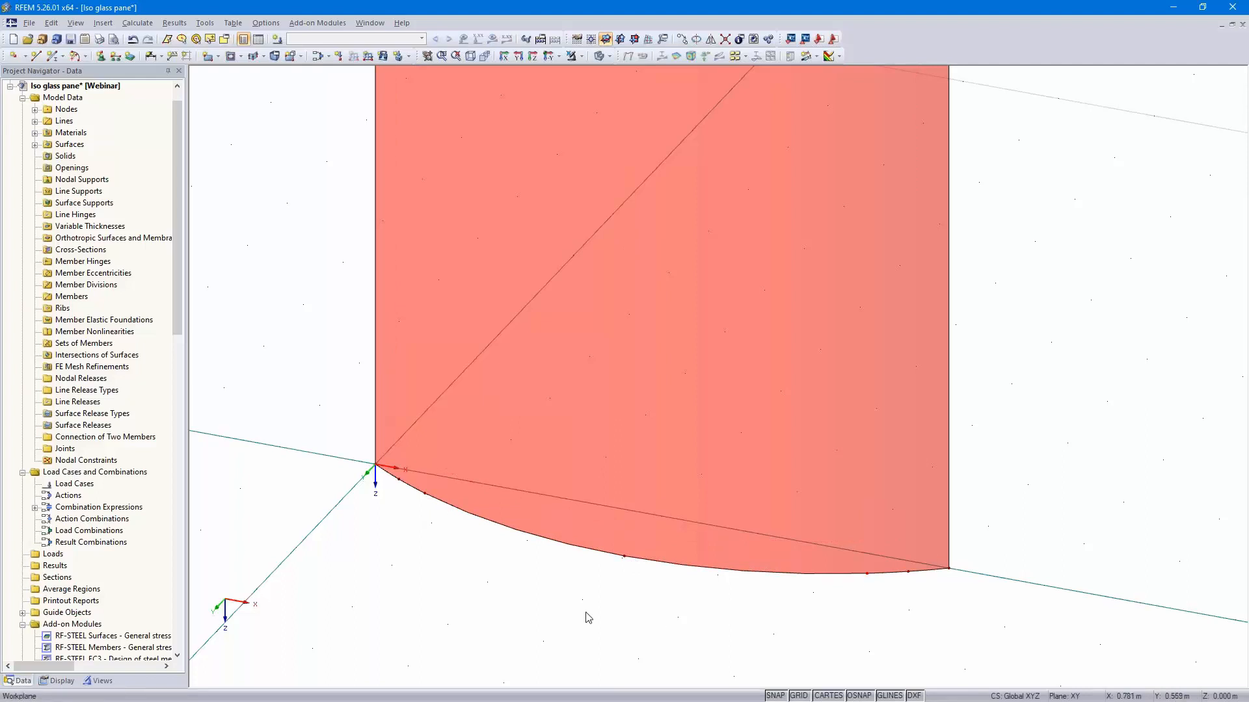
# Create the model's first load case with the description Self-weight
pyautogui.keyDown('ctrl'); pyautogui.moveTo(838, 437); pyautogui.dragTo(812, 572, button='middle'); pyautogui.keyUp('ctrl')
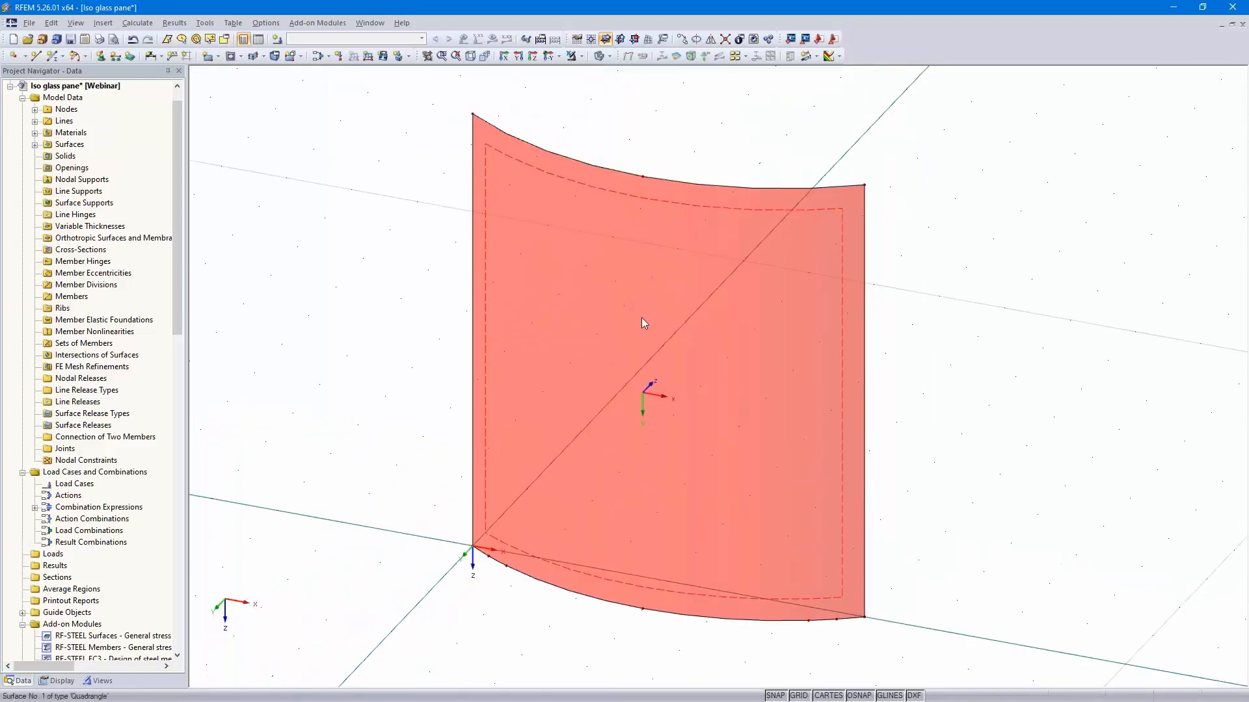
pyautogui.click(278, 40)
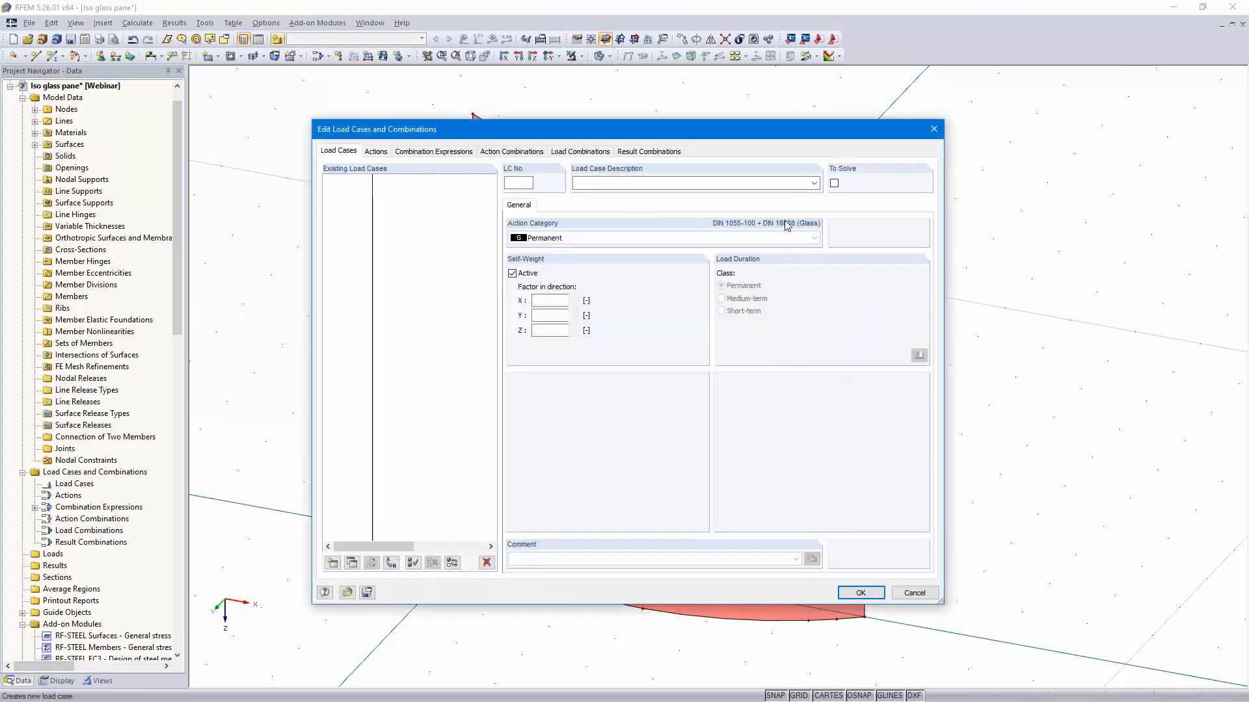
pyautogui.click(813, 183)
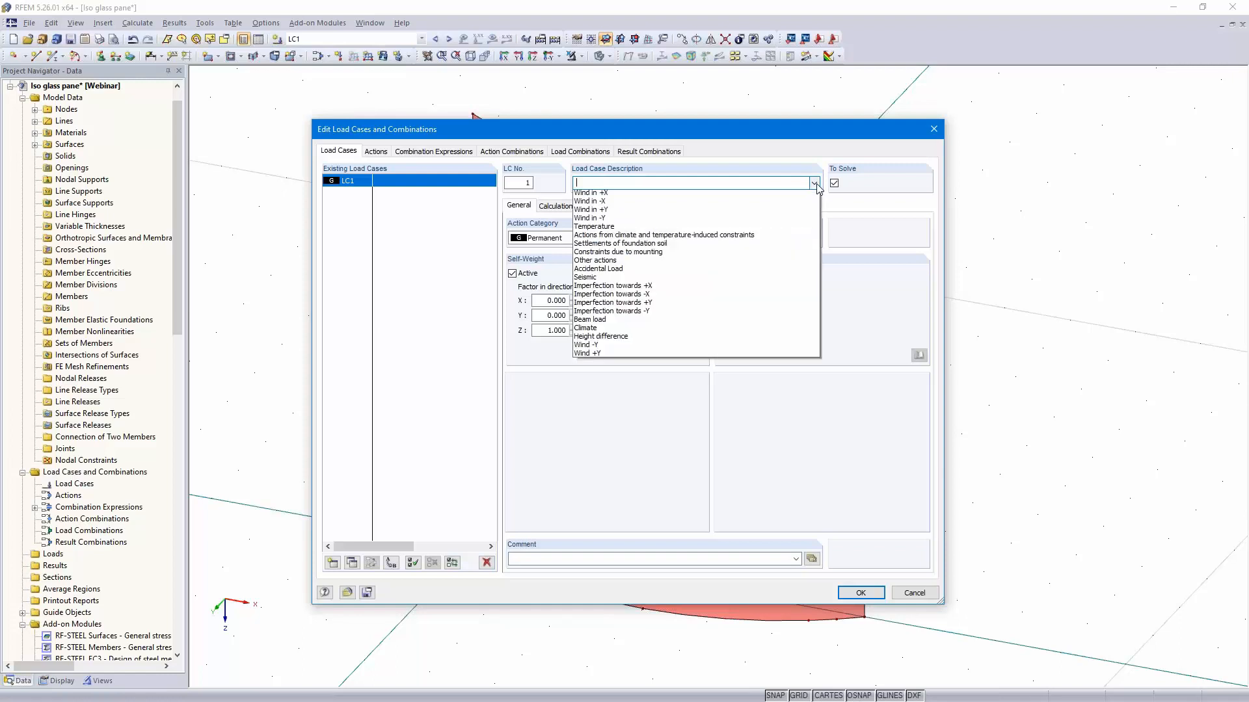
pyautogui.click(724, 195)
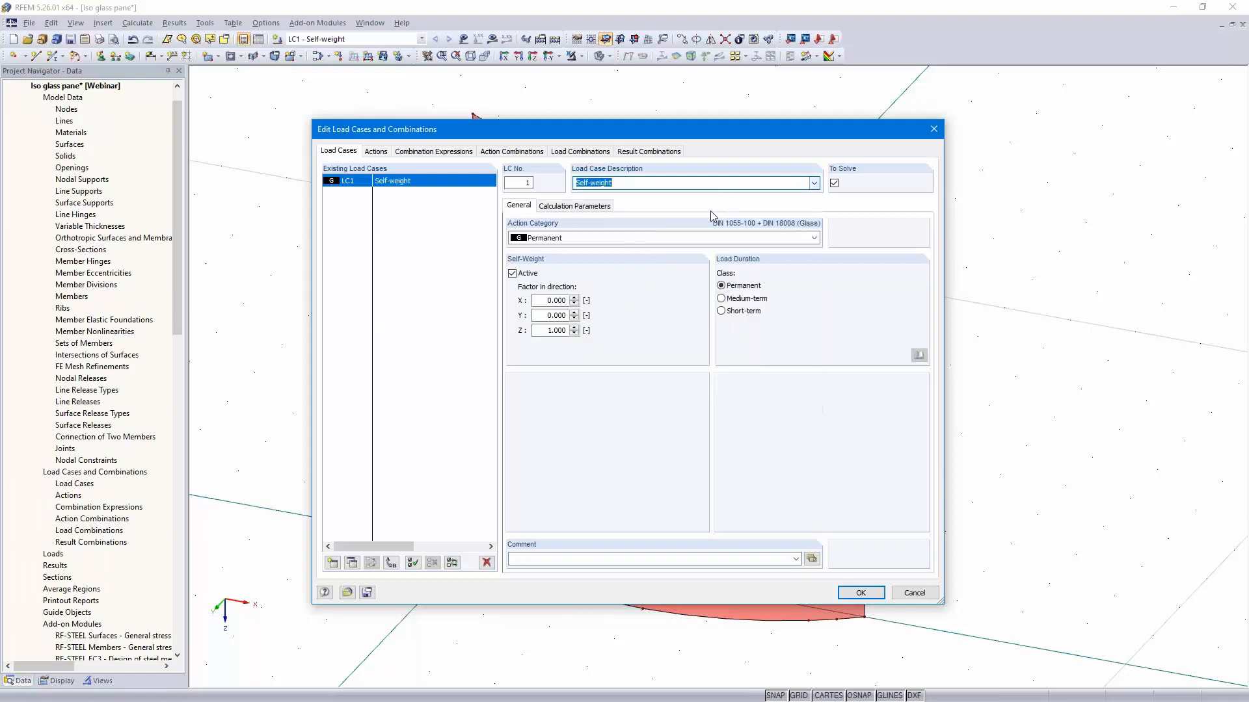
# Add a second load case described as Wind, keeping its action category as Wind
pyautogui.click(332, 563)
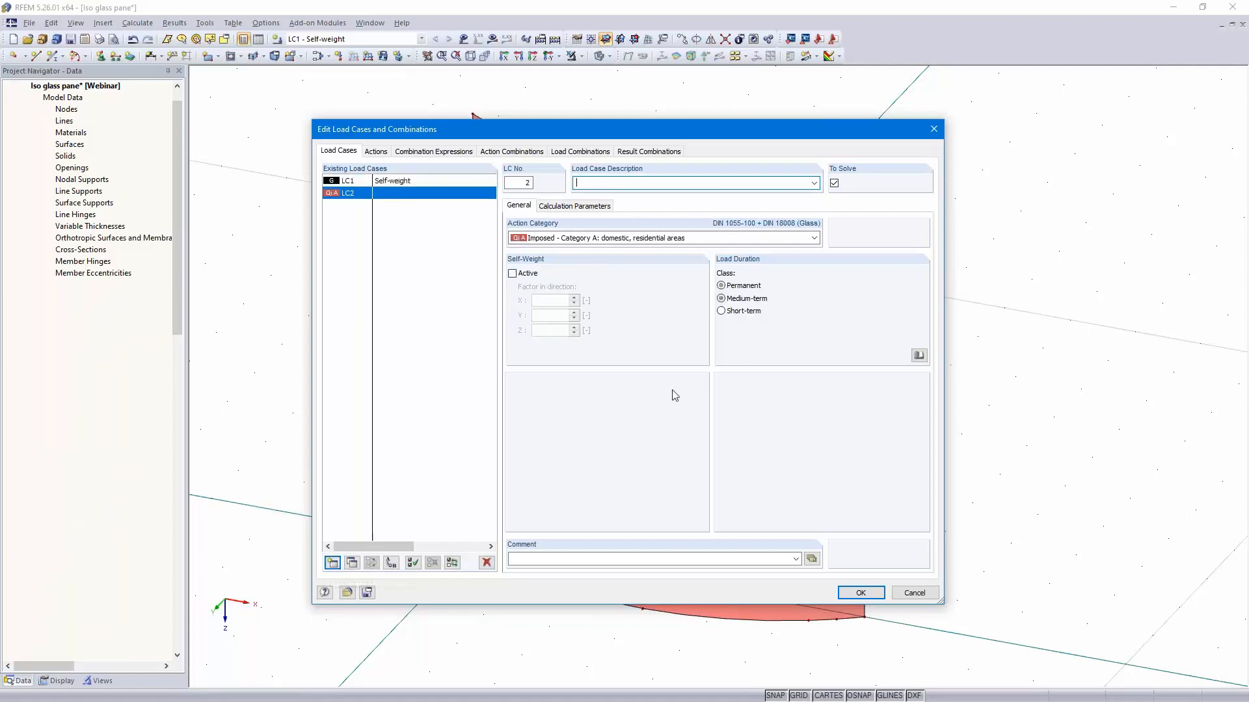
pyautogui.click(813, 184)
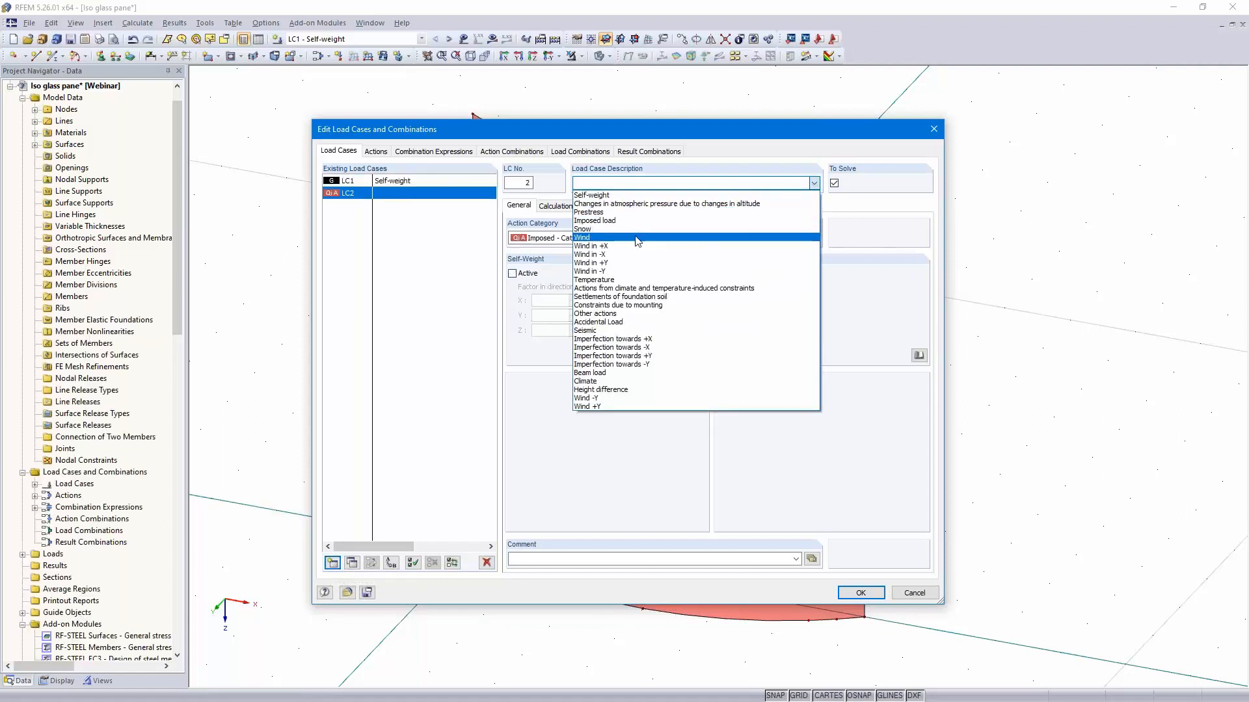
pyautogui.click(635, 239)
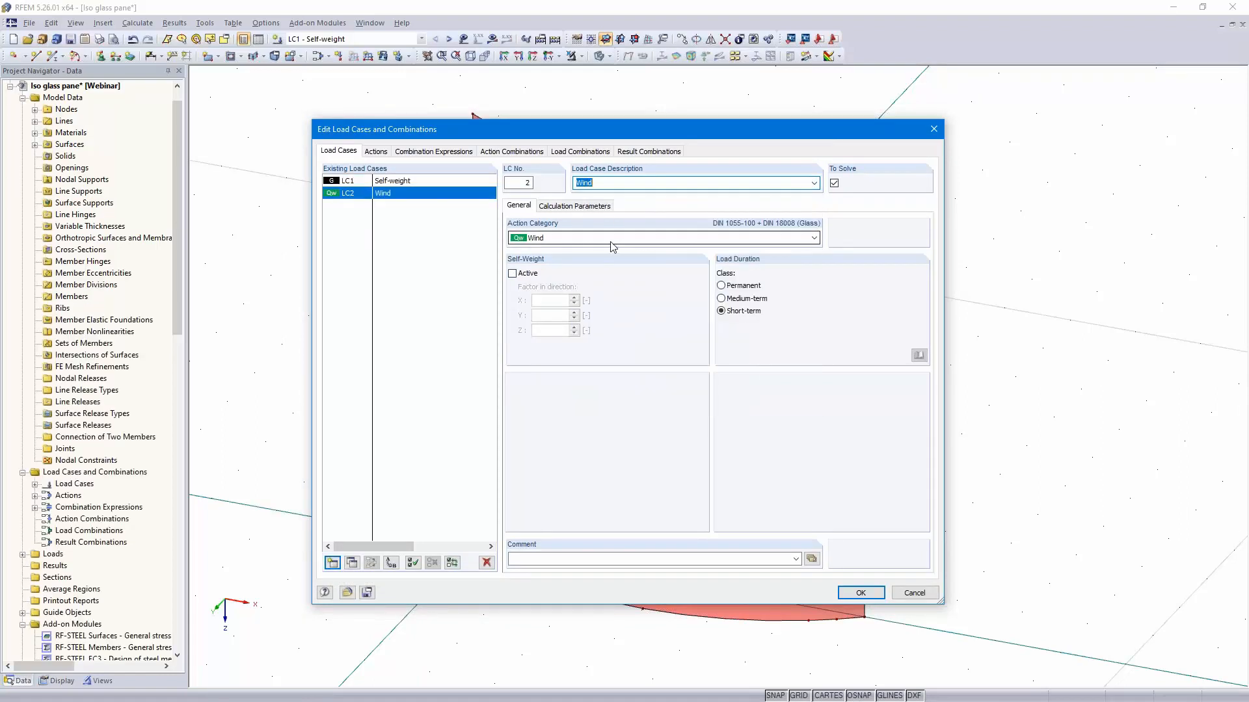
pyautogui.click(567, 239)
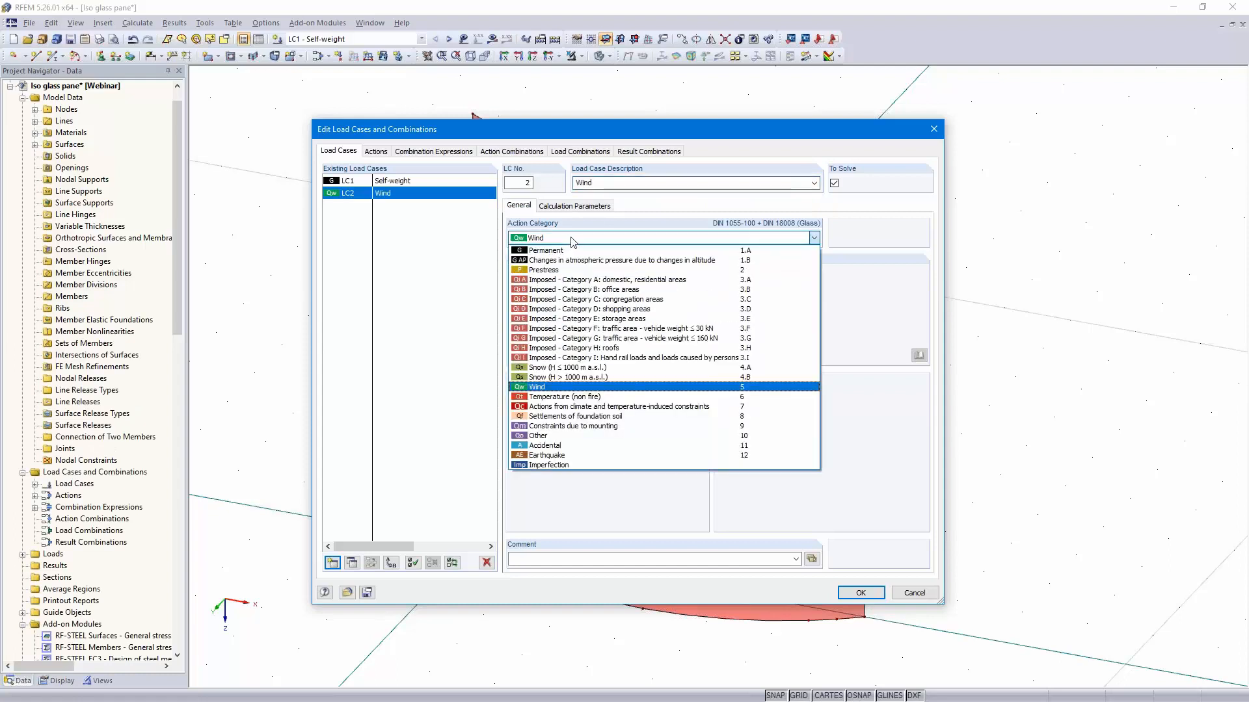
pyautogui.click(573, 239)
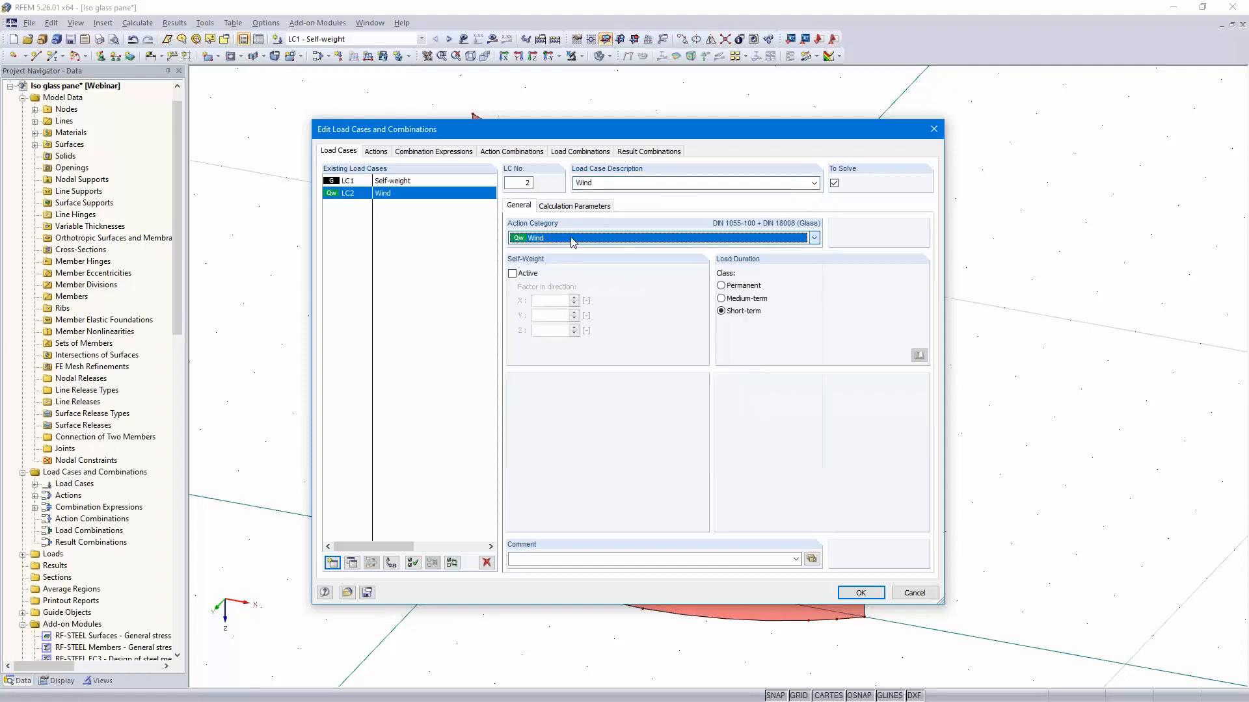
# Add a third load case named Height difference in the category Changes in atmospheric pressure due to changes in altitude
pyautogui.click(333, 563)
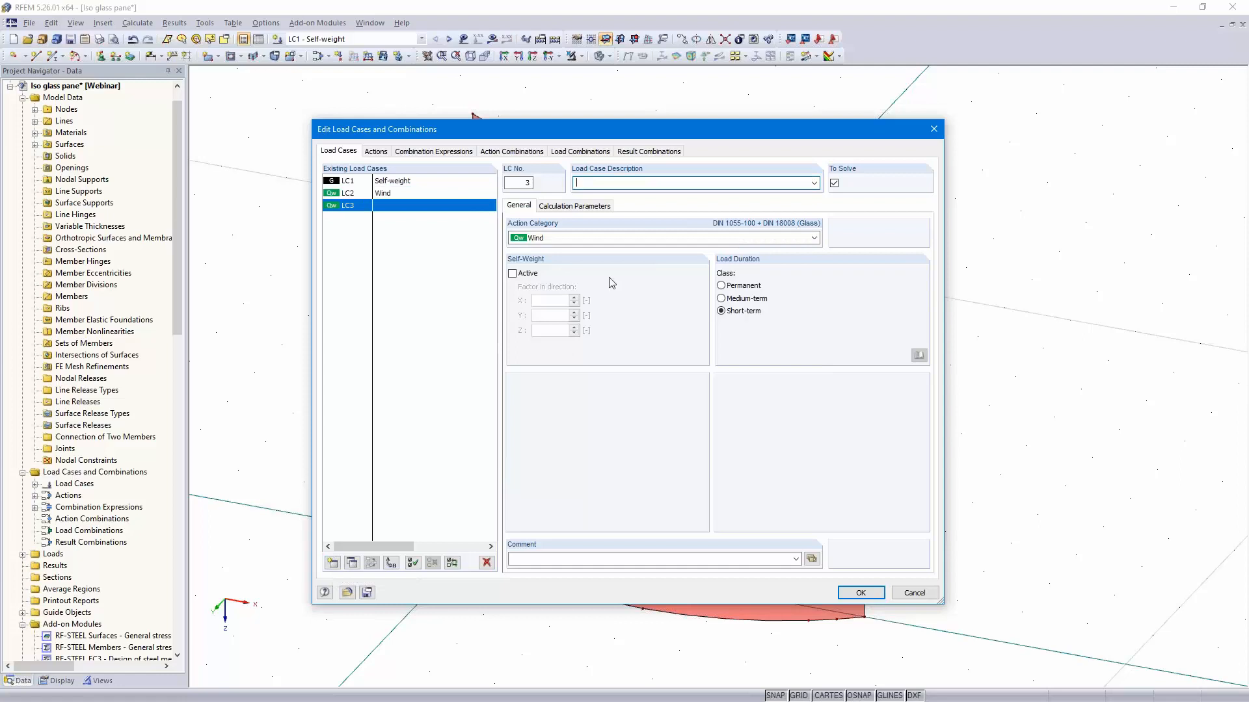
pyautogui.write('Height difference')
pyautogui.click(576, 241)
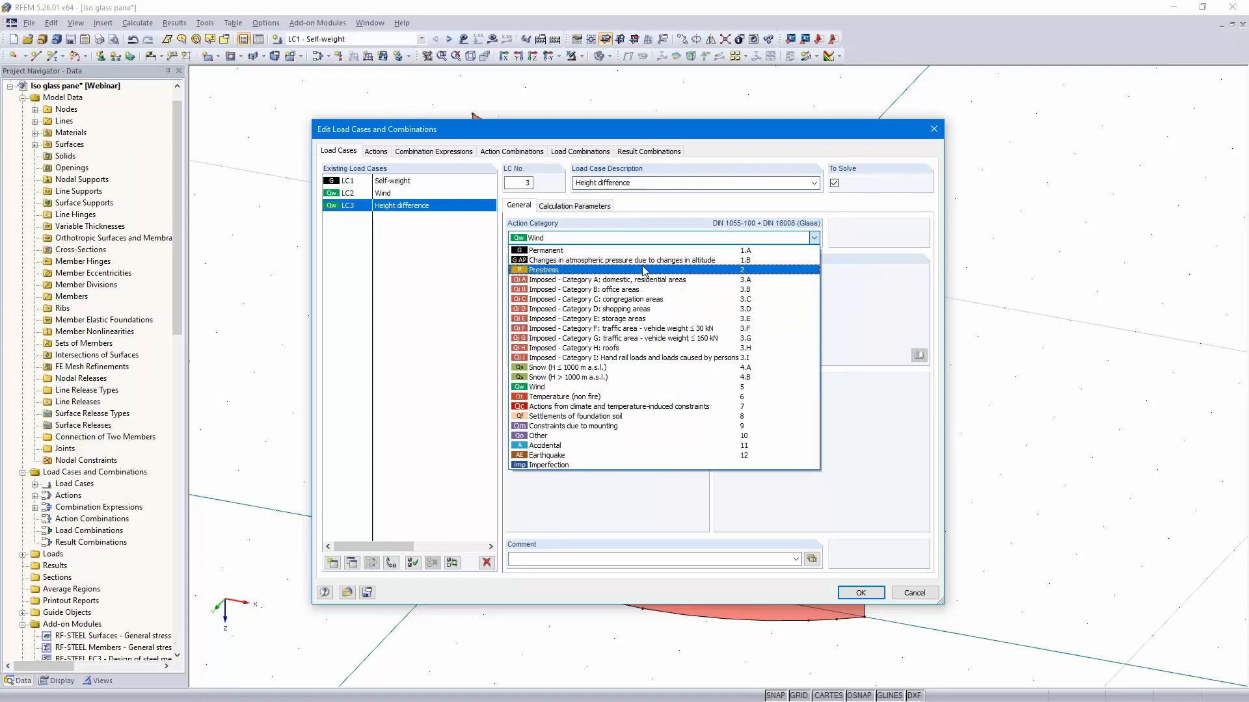
pyautogui.click(733, 261)
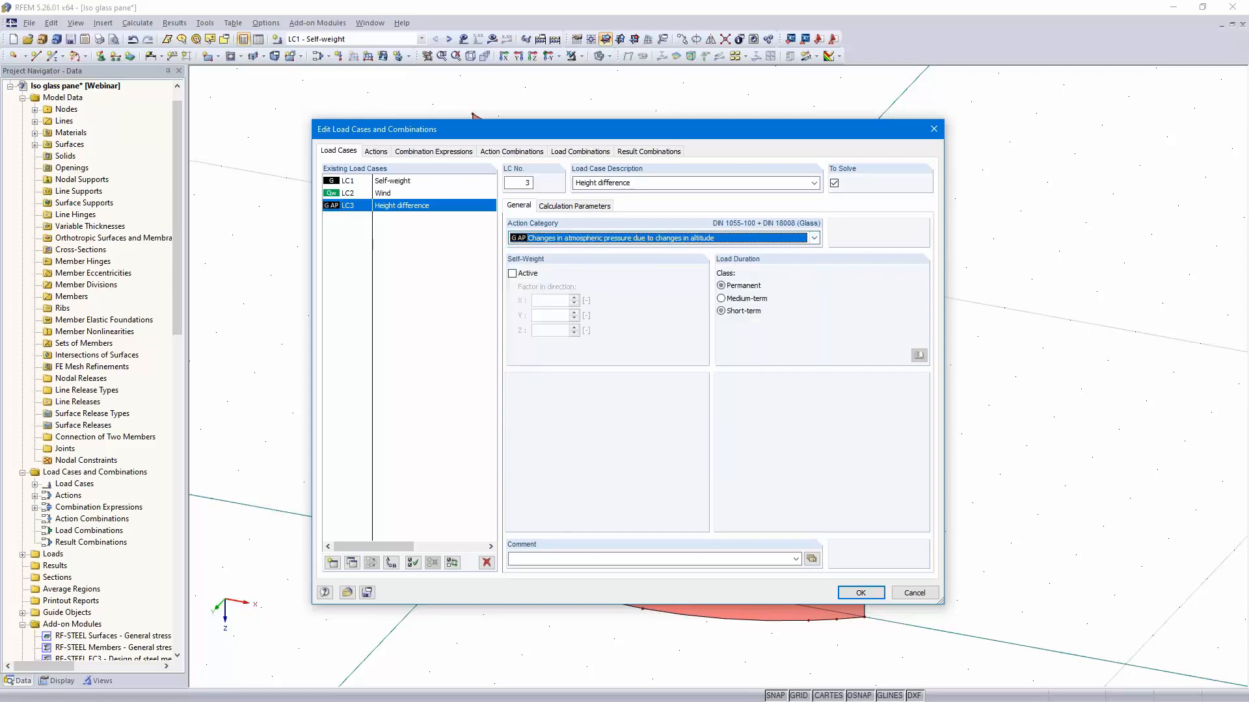
# Add a fourth load case named Climate in the category Actions from climate and temperature-induced constraints
pyautogui.click(332, 564)
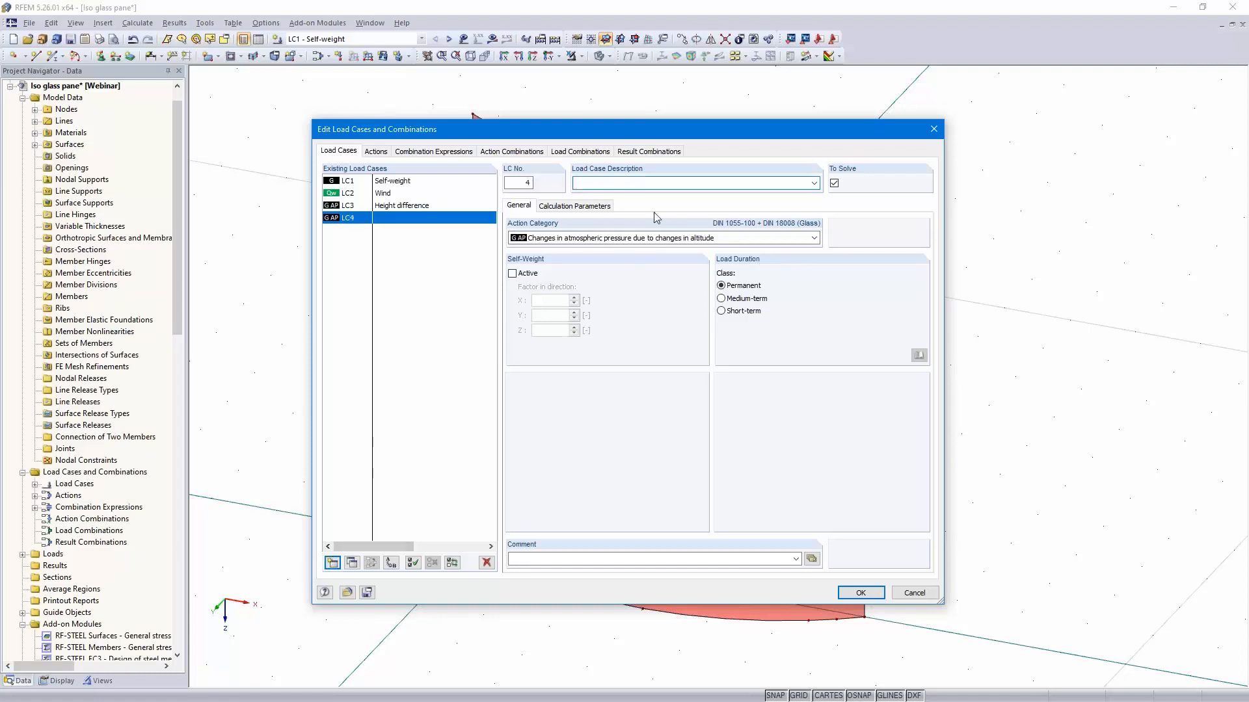
pyautogui.write('Climate')
pyautogui.click(813, 238)
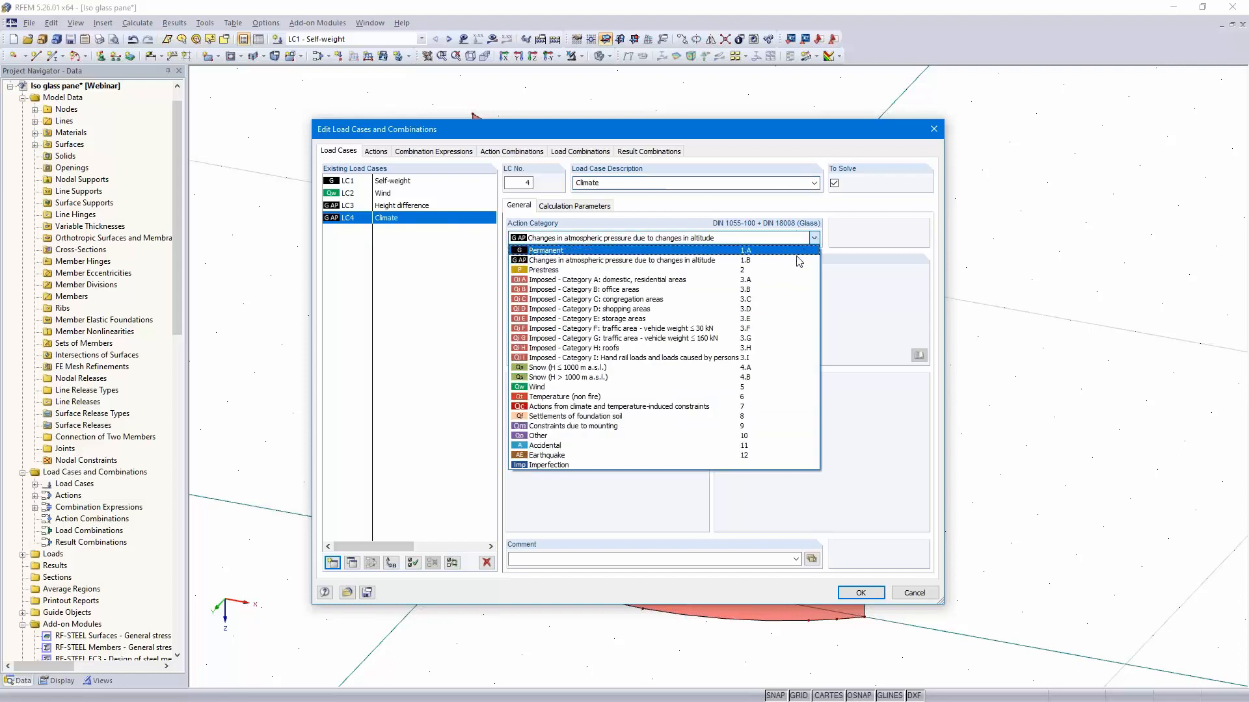
pyautogui.click(726, 409)
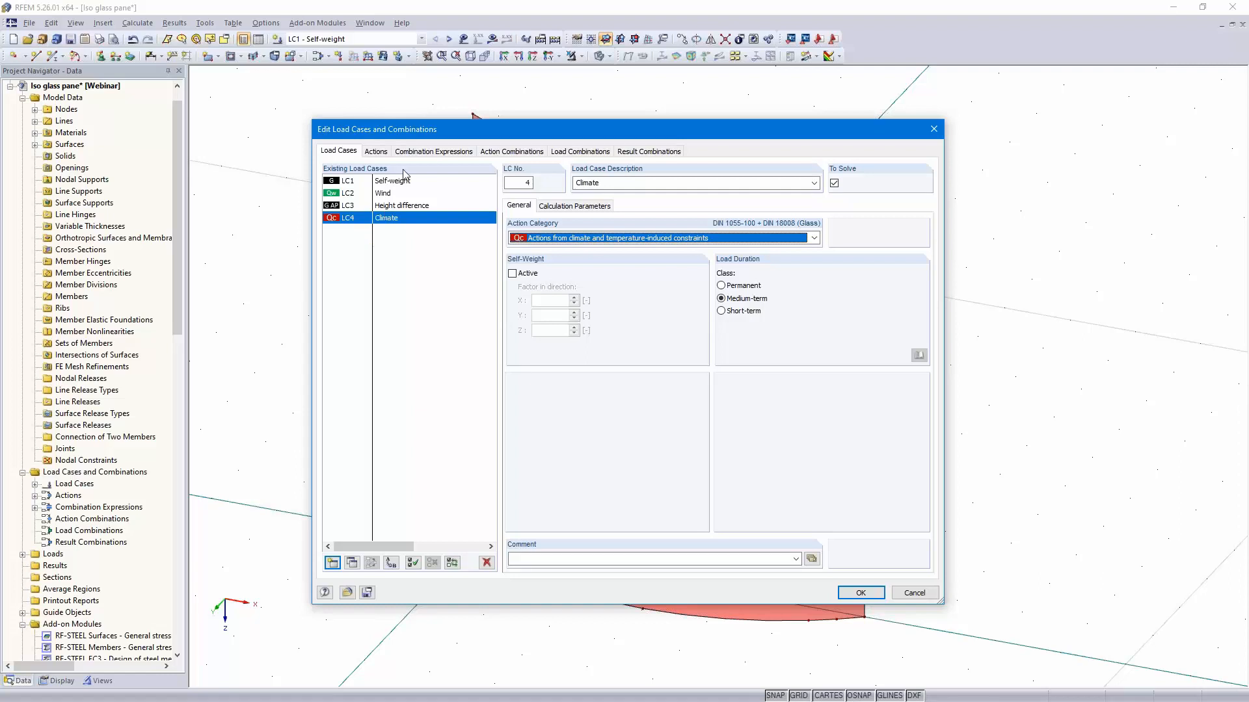
# Generate the load and result combinations from the existing combination expressions, review them and accept the load case definitions
pyautogui.click(432, 152)
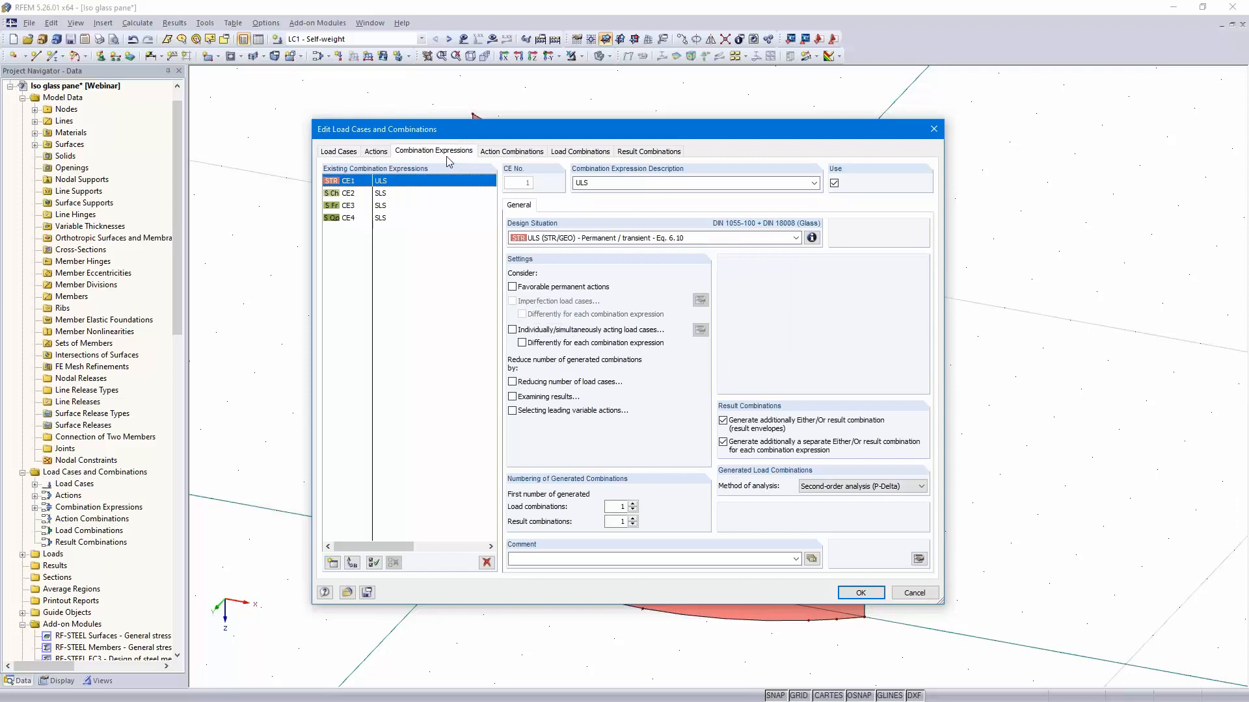
pyautogui.click(578, 152)
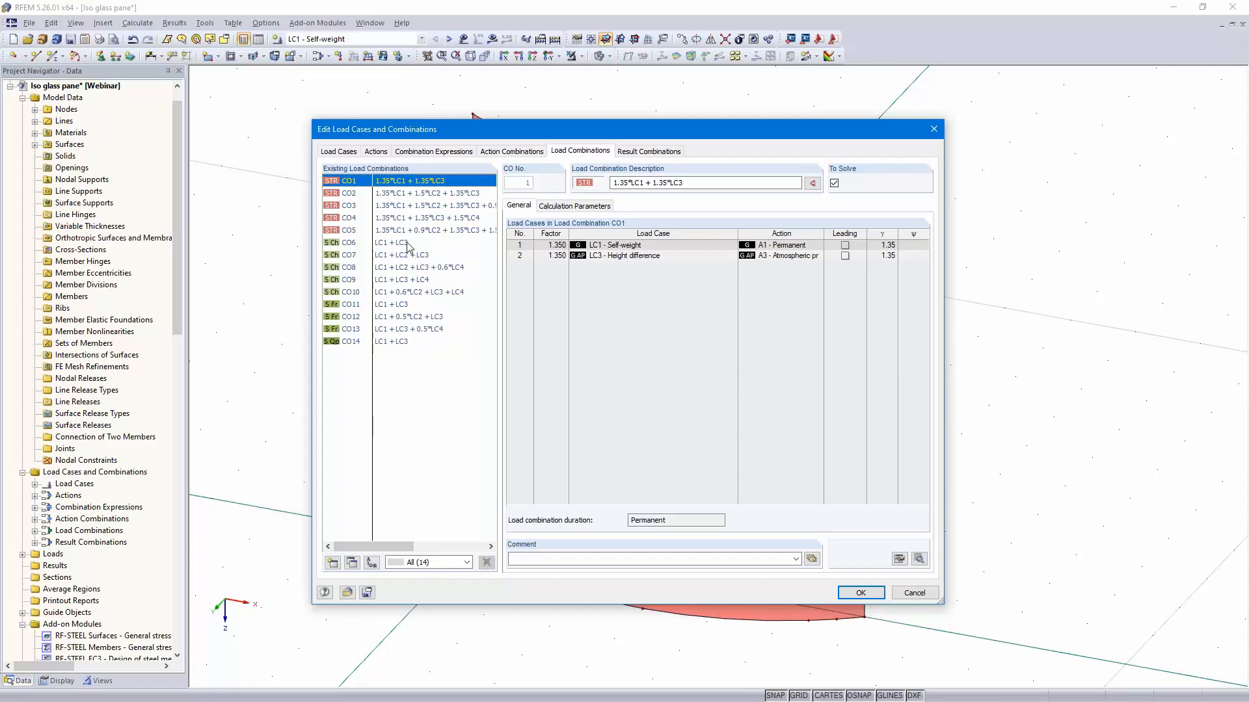
pyautogui.click(644, 152)
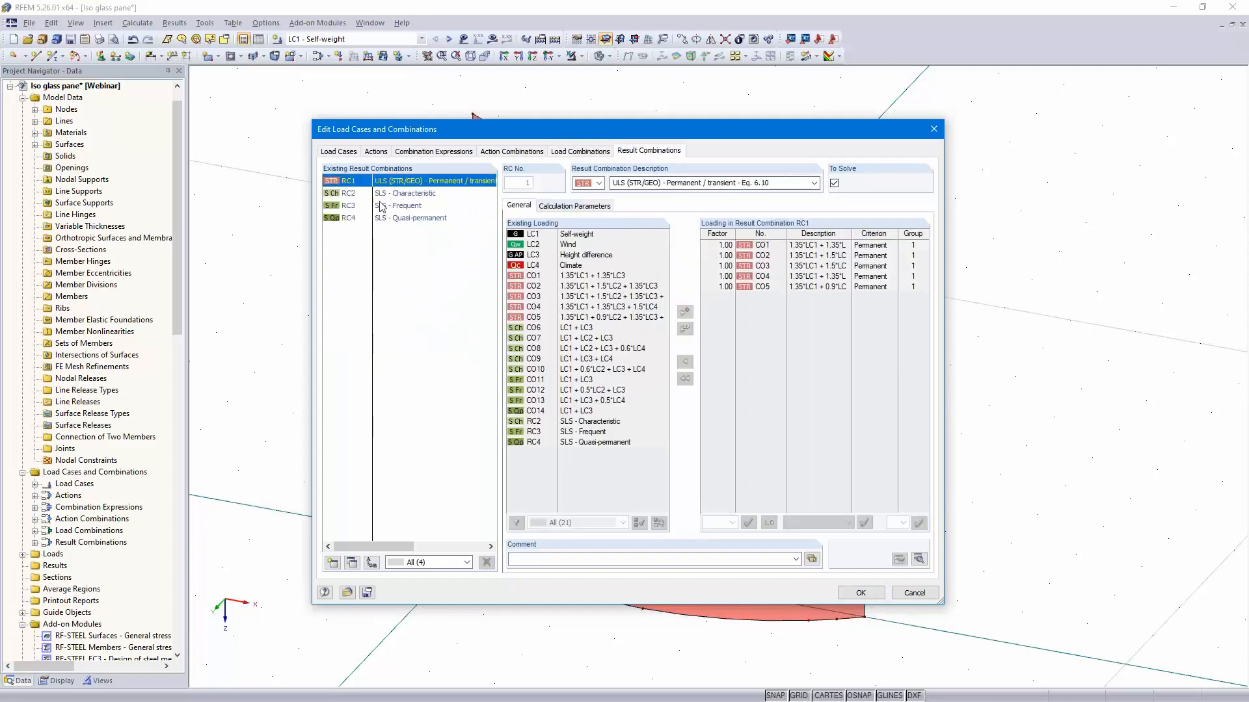
pyautogui.click(860, 593)
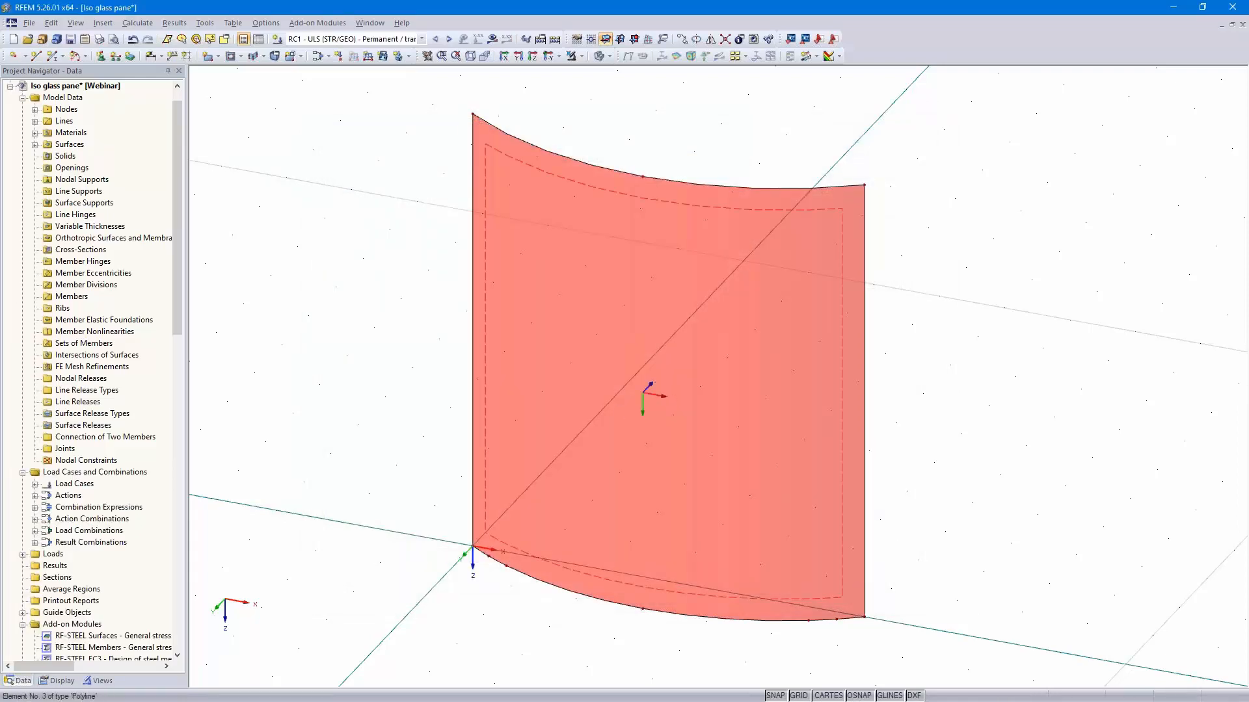
# Apply a uniform surface load of 0.5 kN/m² in local z direction to the curved pane in load case LC2 - Wind
pyautogui.click(422, 39)
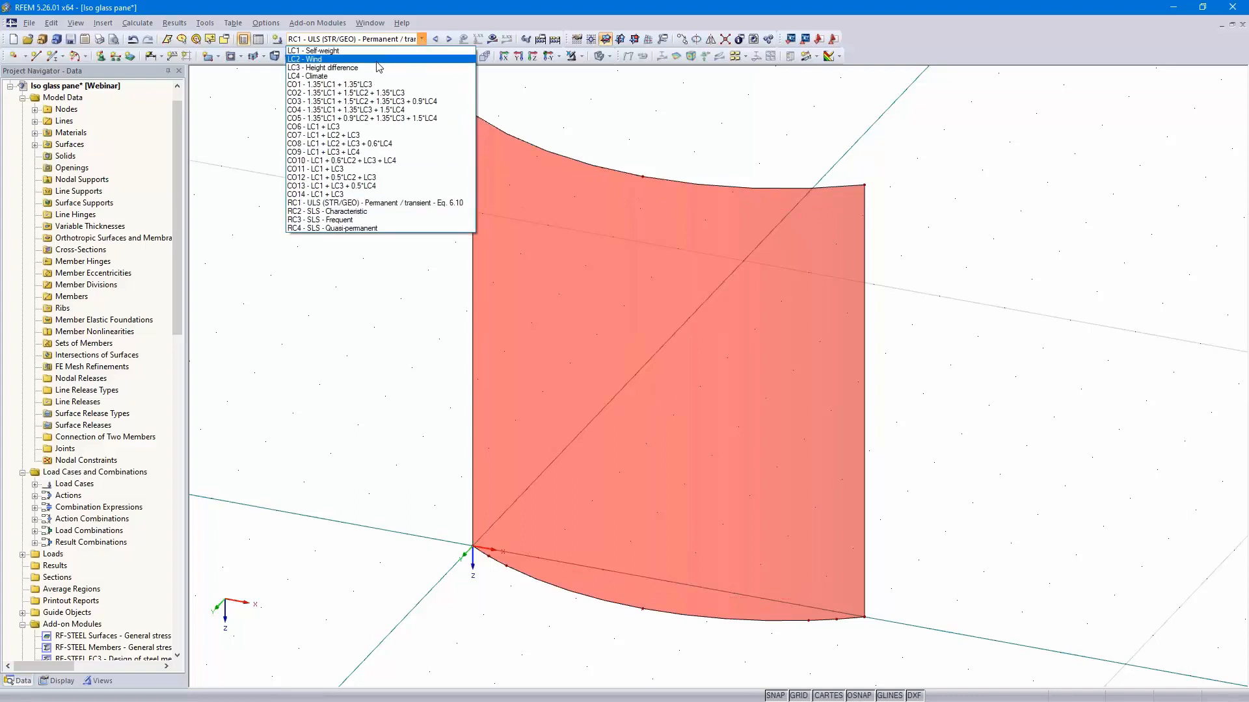
pyautogui.click(377, 59)
pyautogui.keyDown('ctrl'); pyautogui.moveTo(914, 351); pyautogui.dragTo(858, 346, button='middle'); pyautogui.keyUp('ctrl')
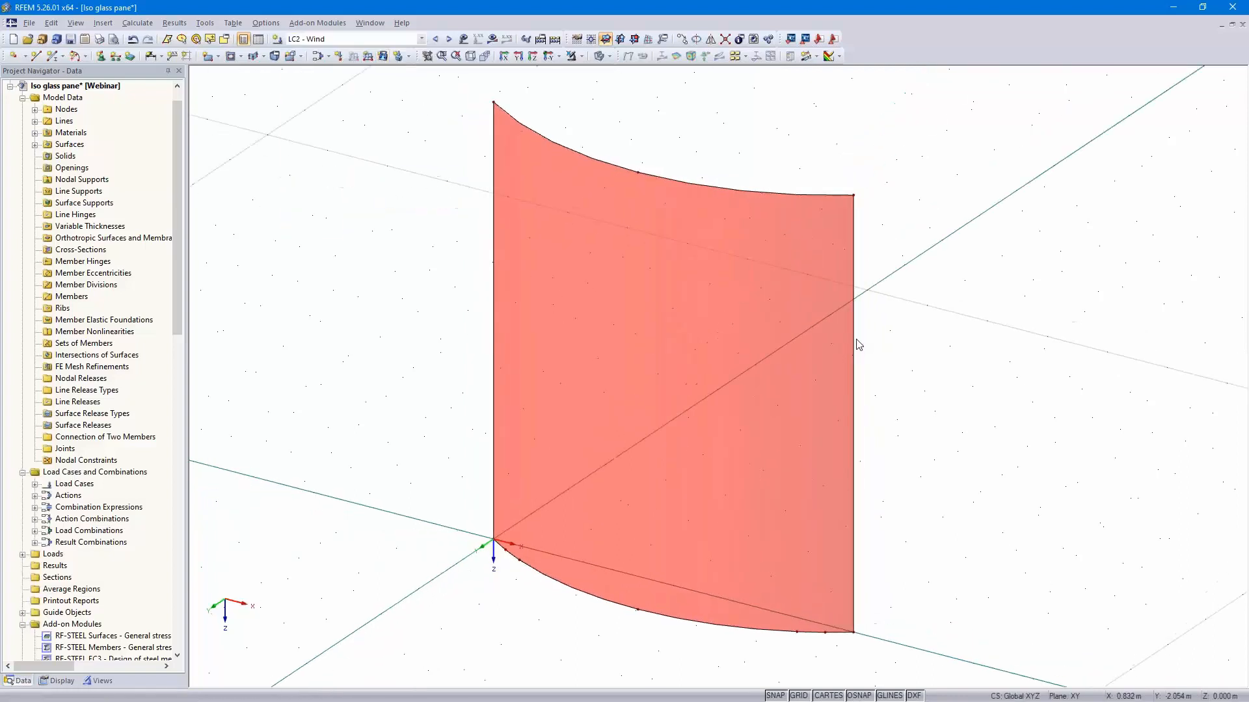
pyautogui.click(383, 57)
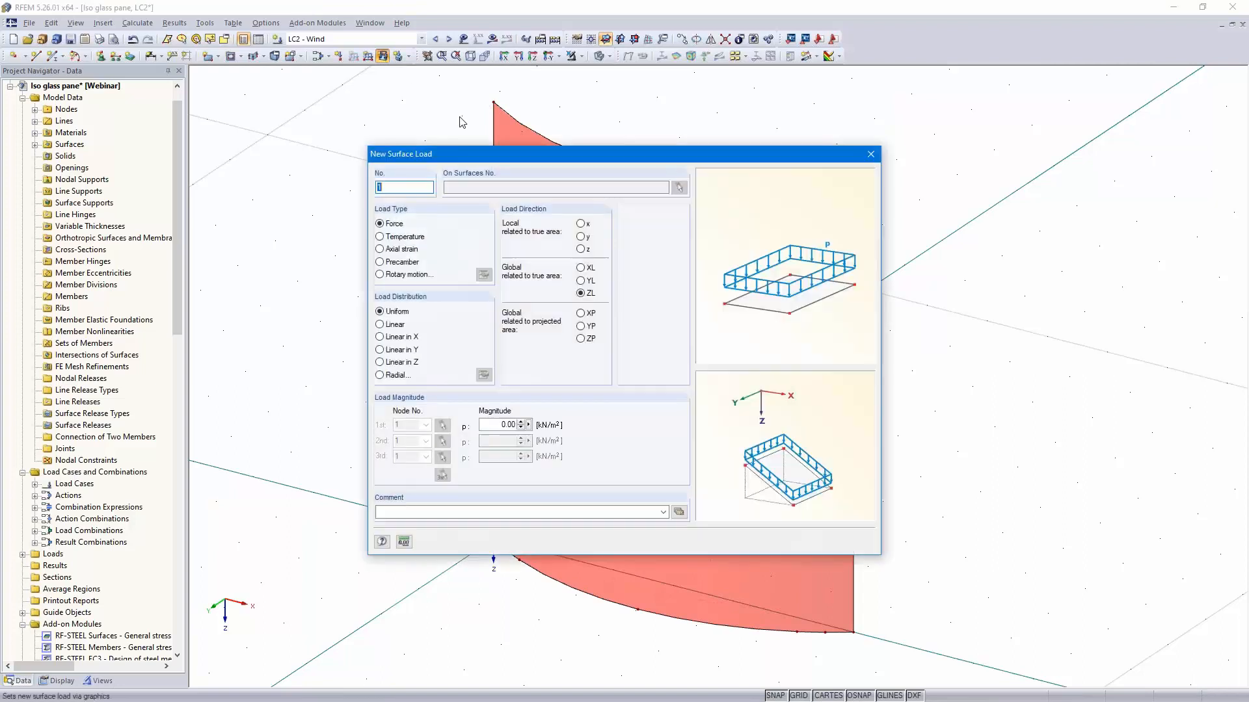
pyautogui.click(580, 250)
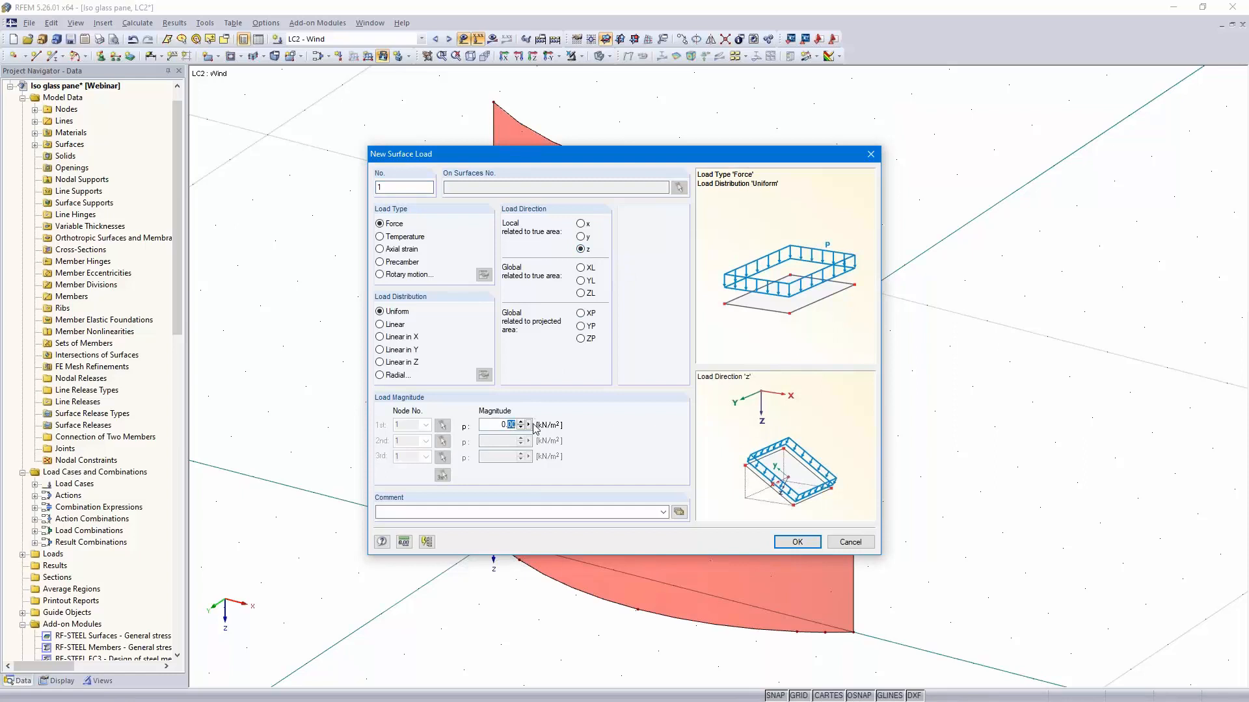
pyautogui.write('5')
pyautogui.click(797, 542)
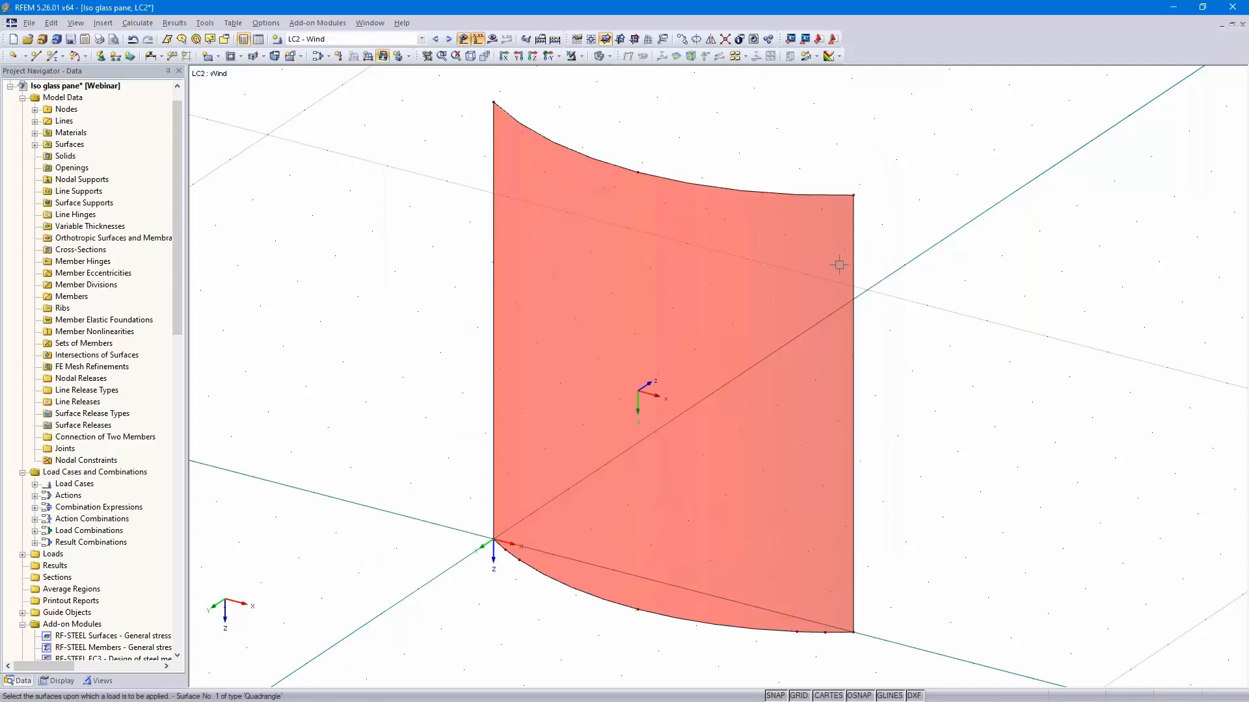
pyautogui.click(829, 264)
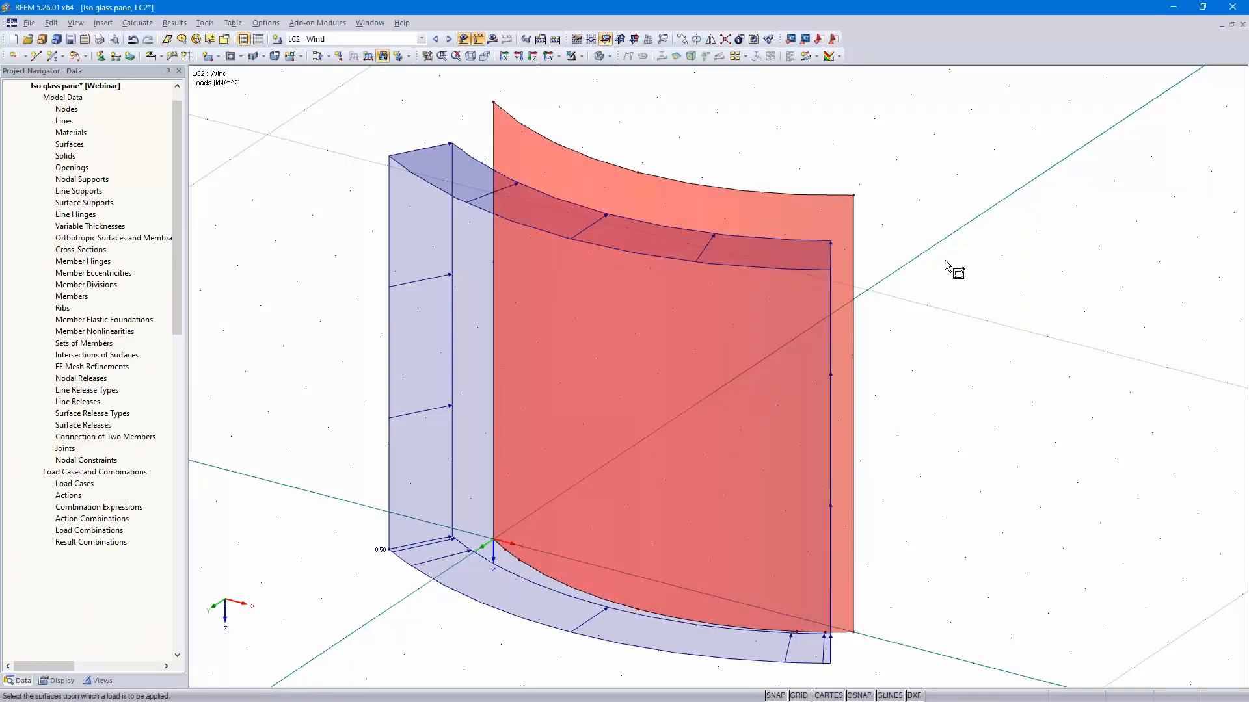
pyautogui.keyDown('ctrl'); pyautogui.moveTo(936, 316); pyautogui.dragTo(782, 298, button='middle'); pyautogui.keyUp('ctrl')
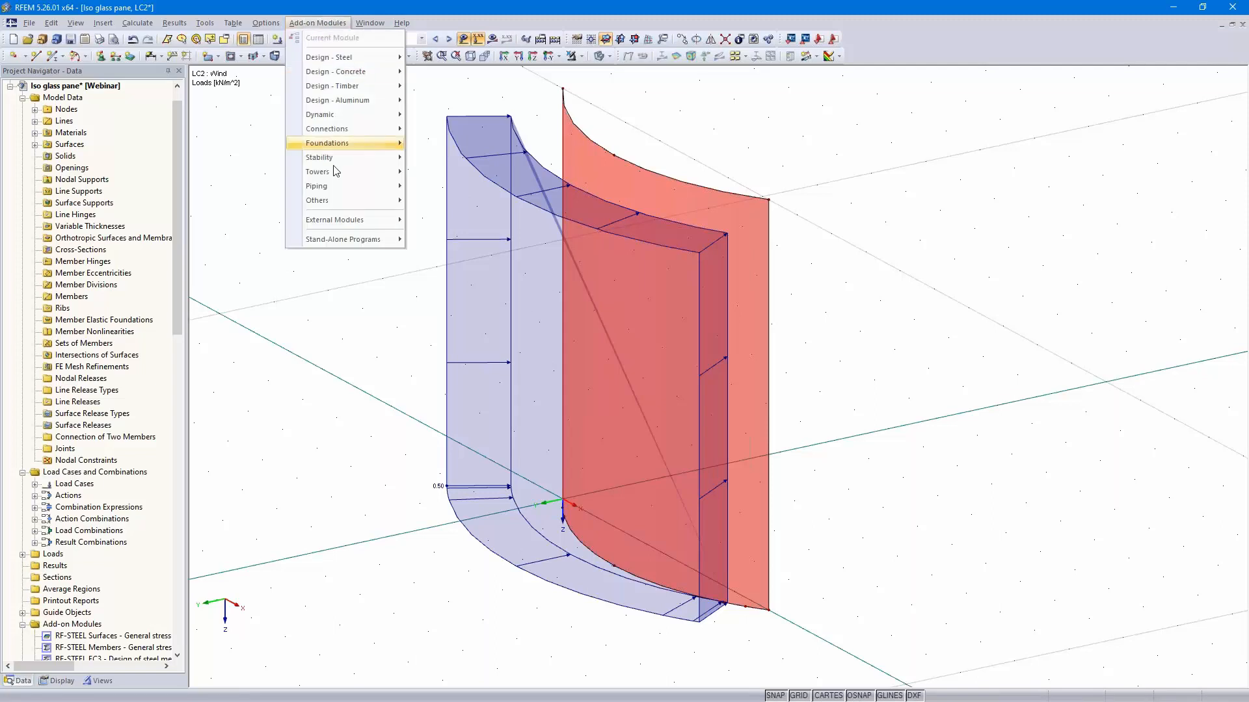
# Start RF-GLASS, include all surfaces in the design and select combinations CO1 to CO5 for the ultimate limit state
pyautogui.moveTo(351, 203)
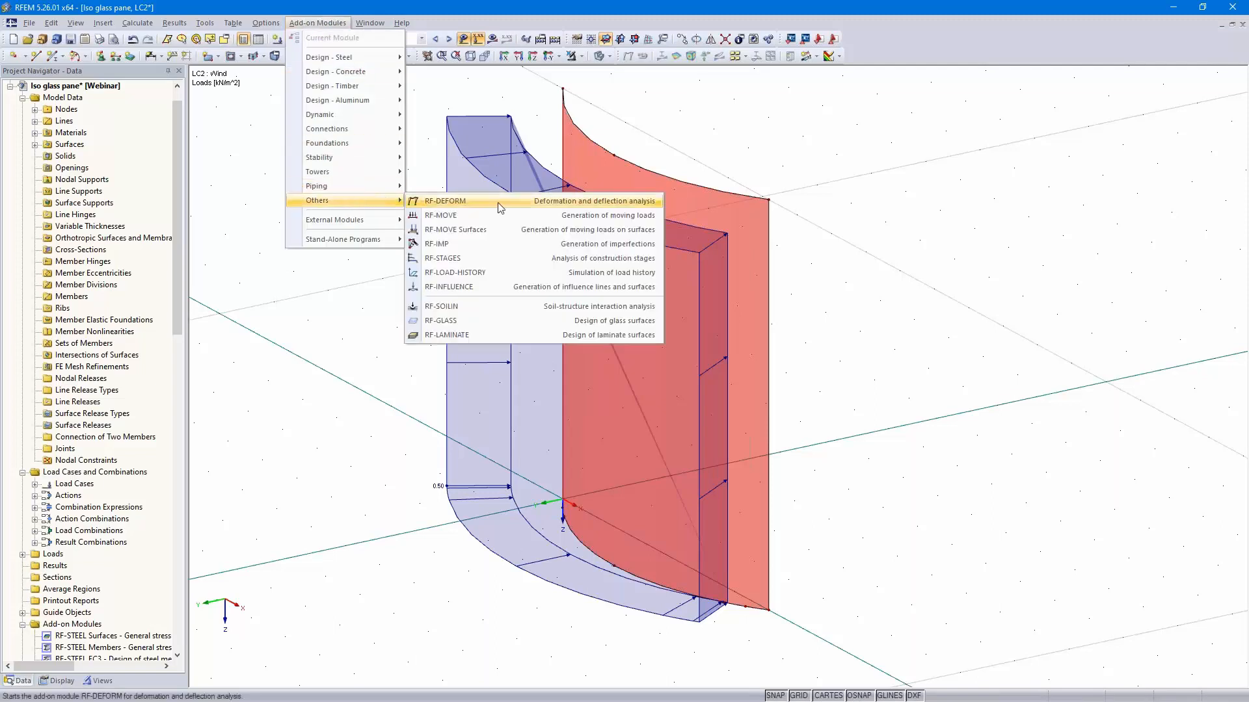
pyautogui.click(476, 320)
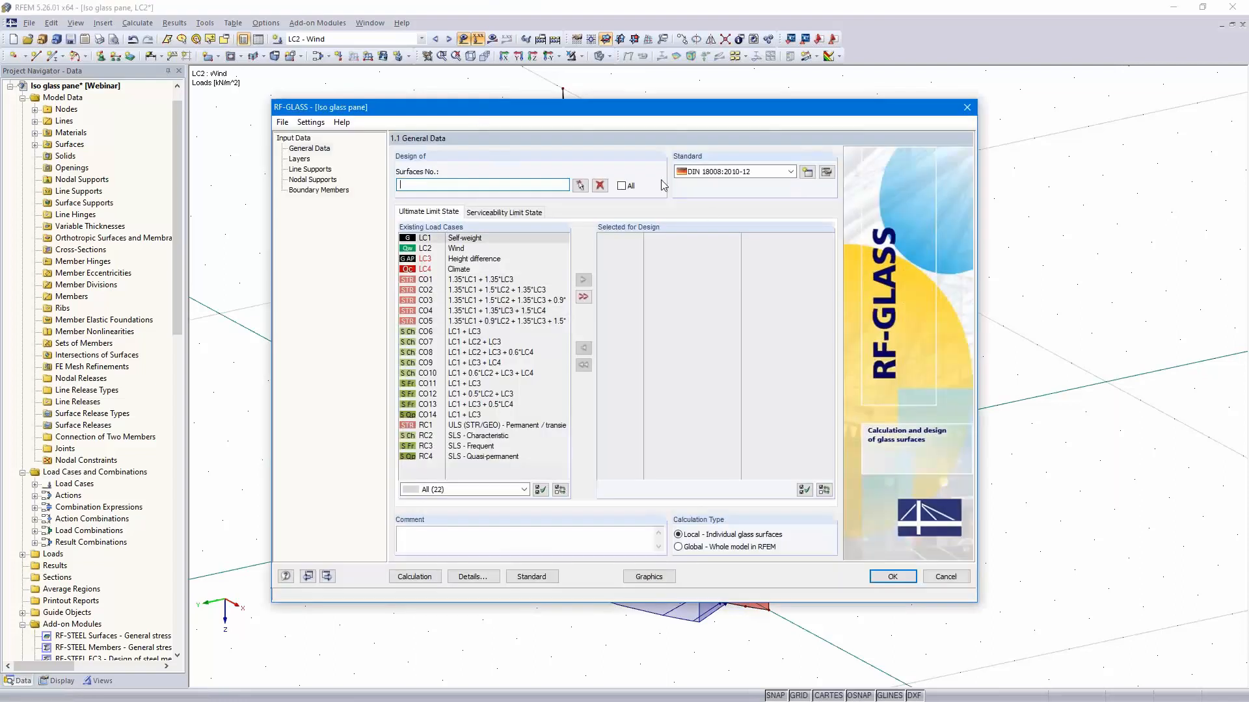
pyautogui.click(621, 185)
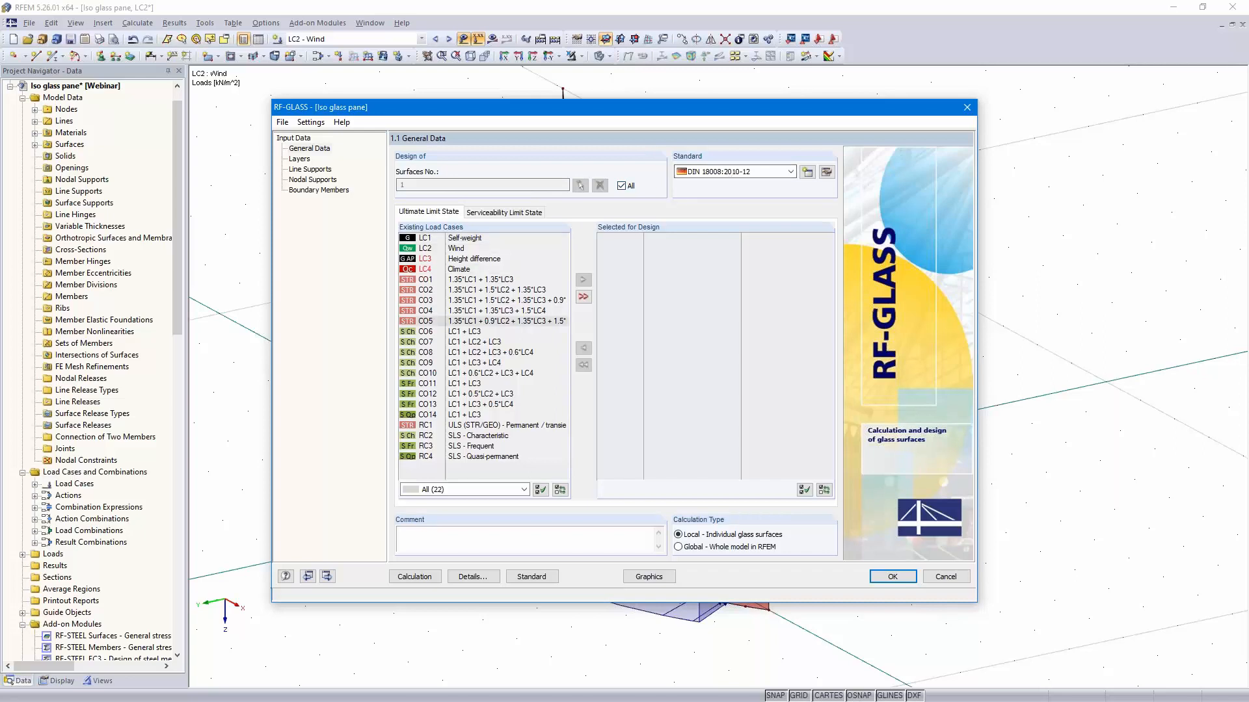
pyautogui.click(473, 281)
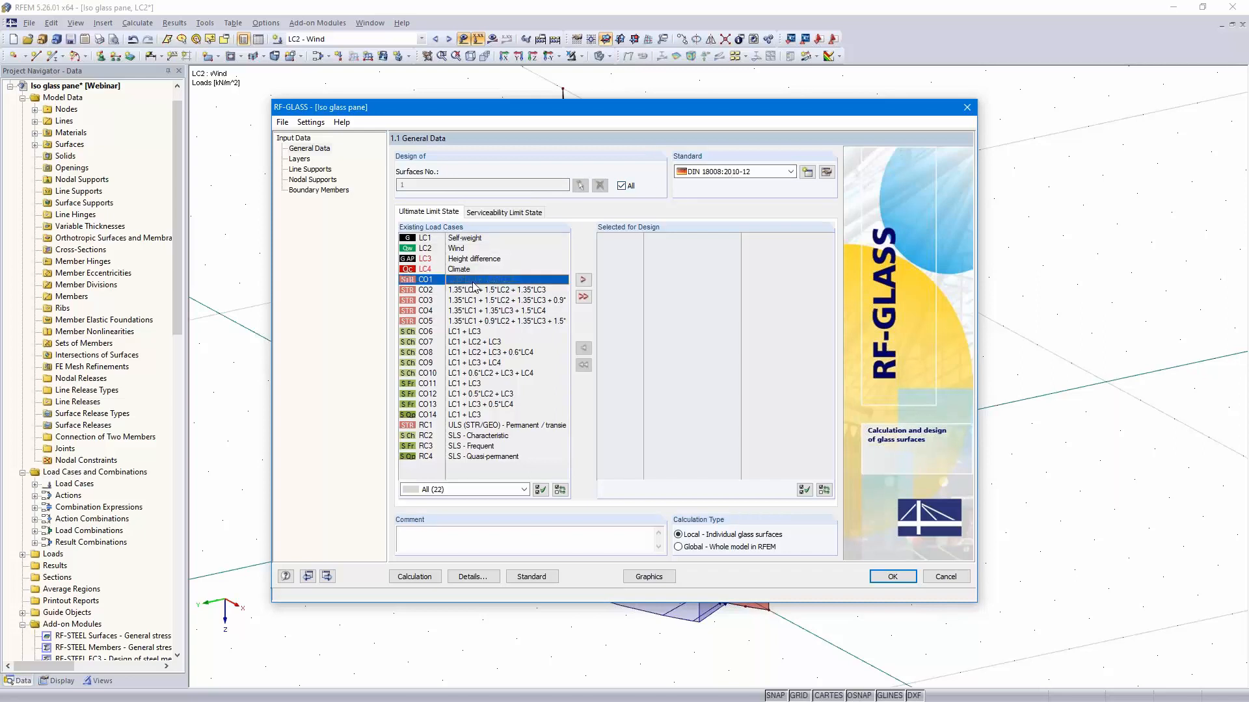
pyautogui.keyDown('shift'); pyautogui.click(478, 321); pyautogui.keyUp('shift')
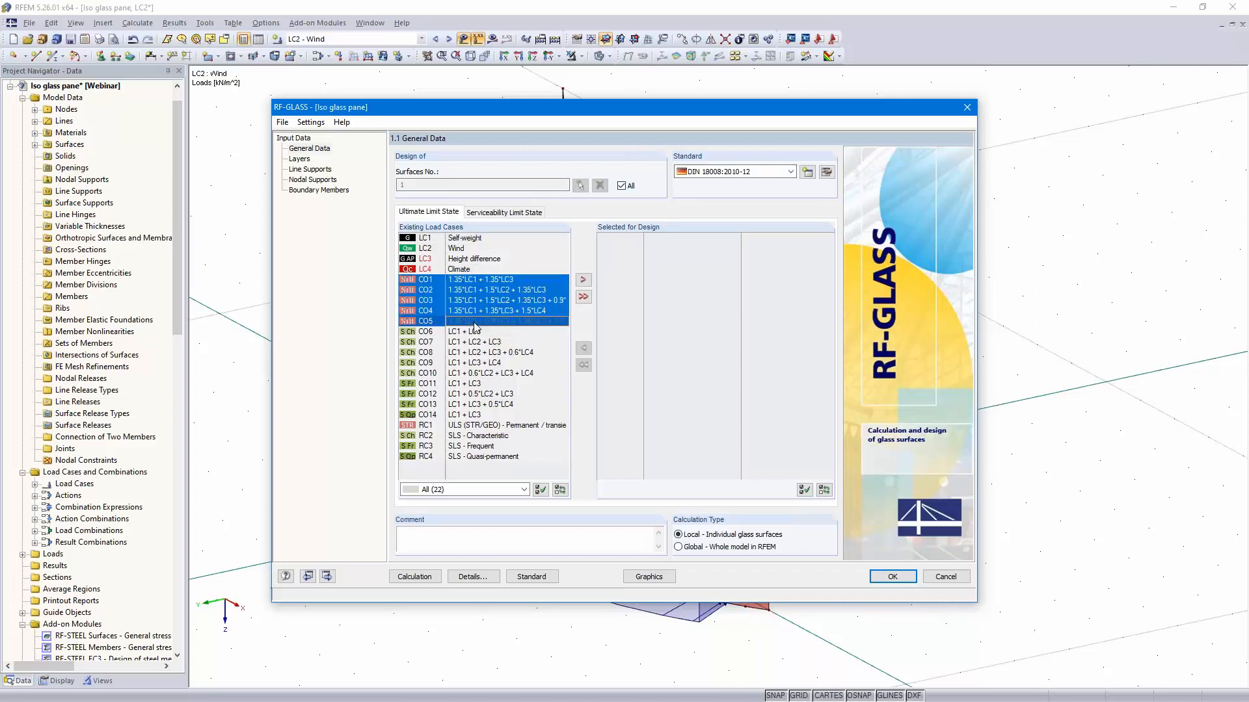
pyautogui.click(584, 280)
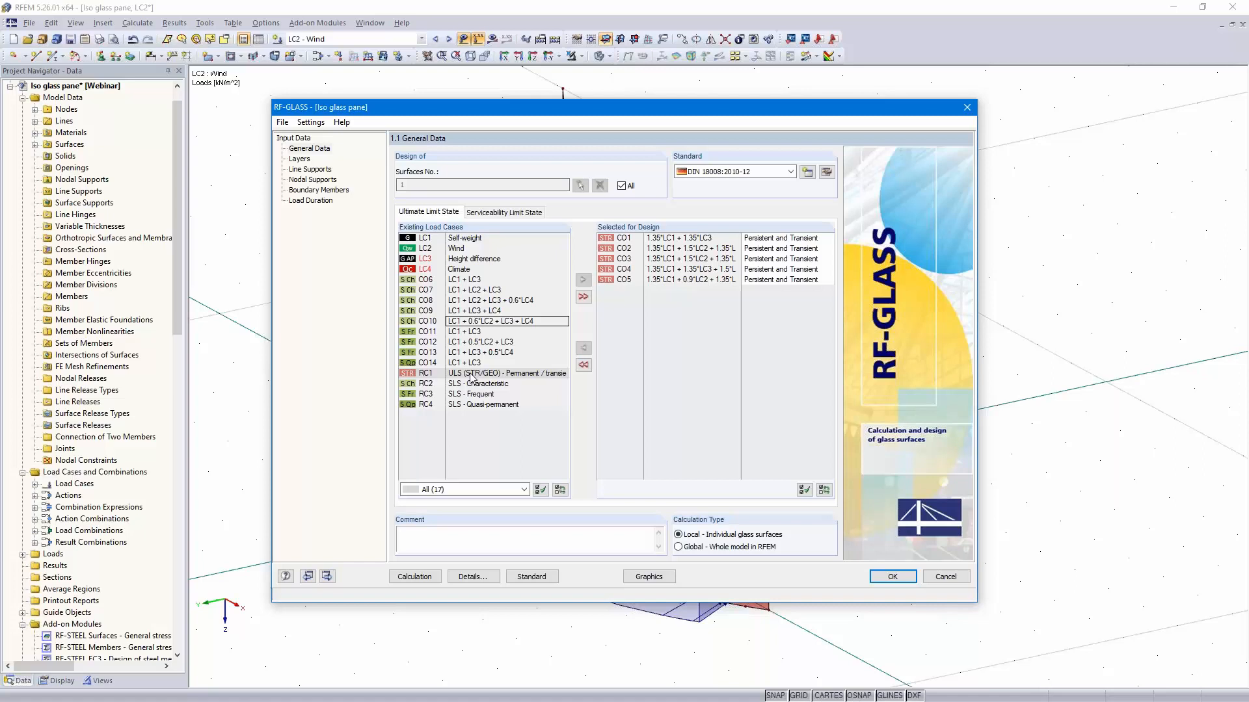
# Select load combinations CO6 to CO14 for the serviceability limit state design
pyautogui.click(500, 213)
pyautogui.click(467, 331)
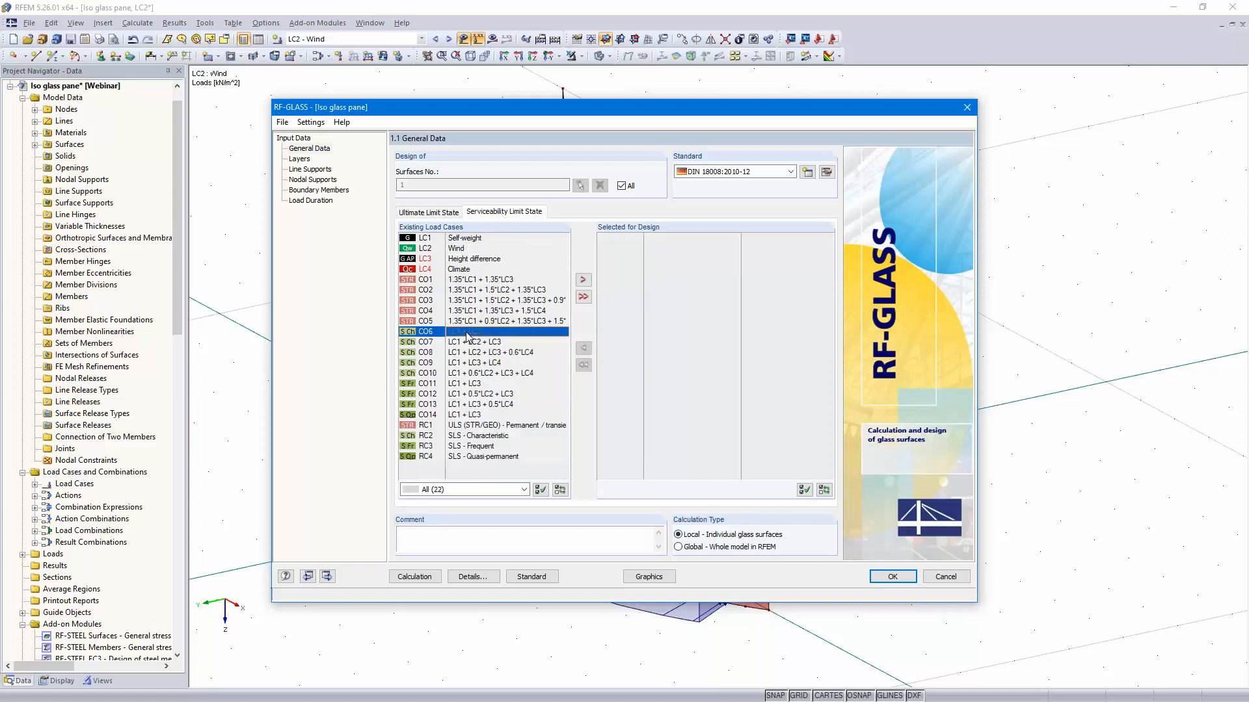
pyautogui.keyDown('shift'); pyautogui.click(469, 414); pyautogui.keyUp('shift')
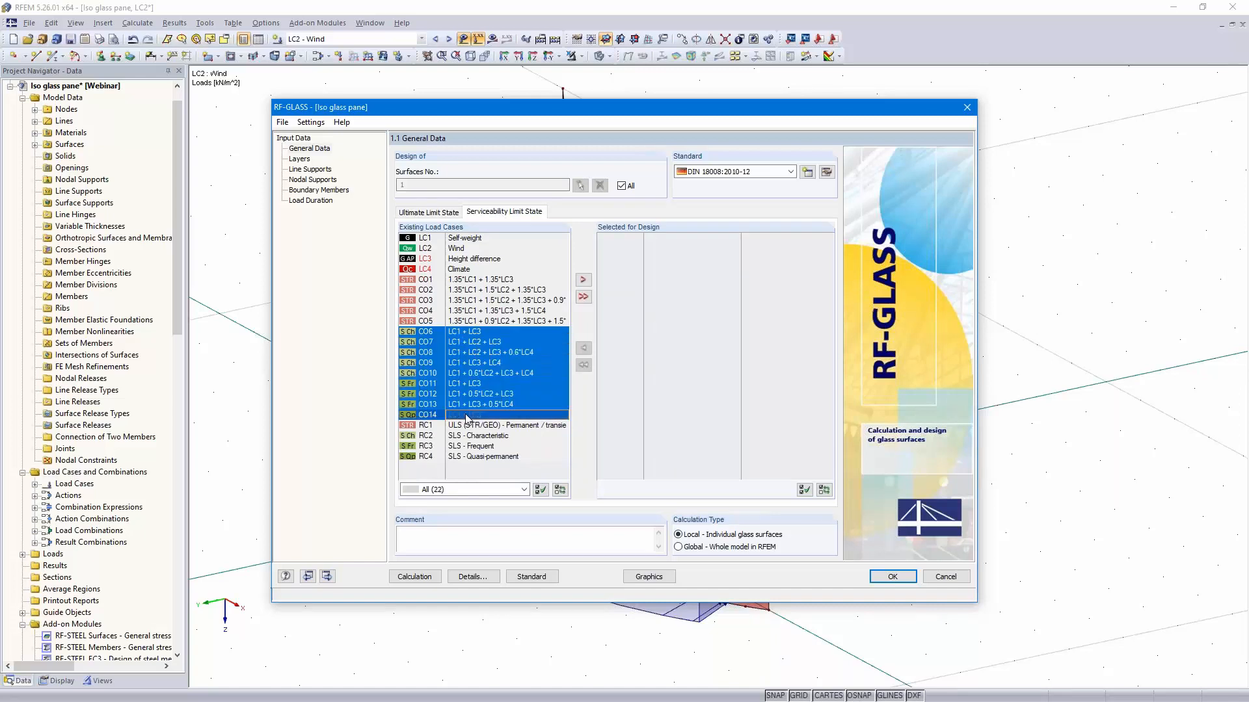
pyautogui.click(583, 281)
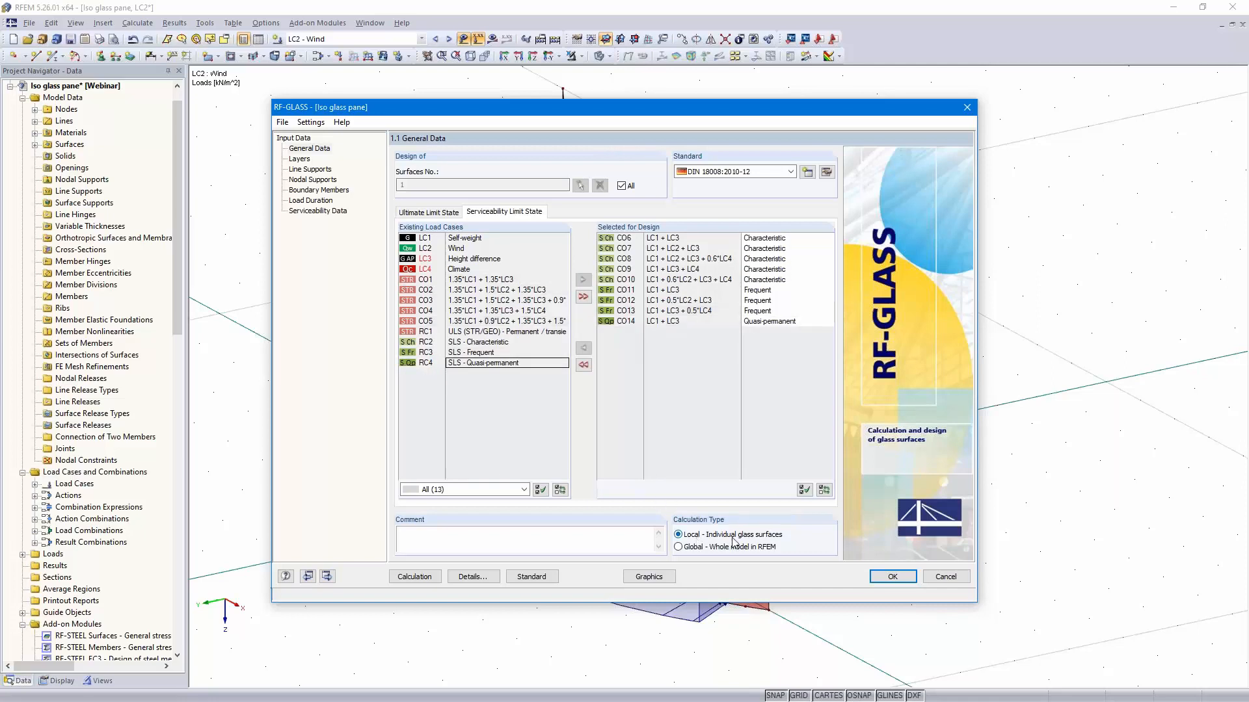
# Assign layer Composition 1 to surface 1 and define its first layer as Glass
pyautogui.click(328, 576)
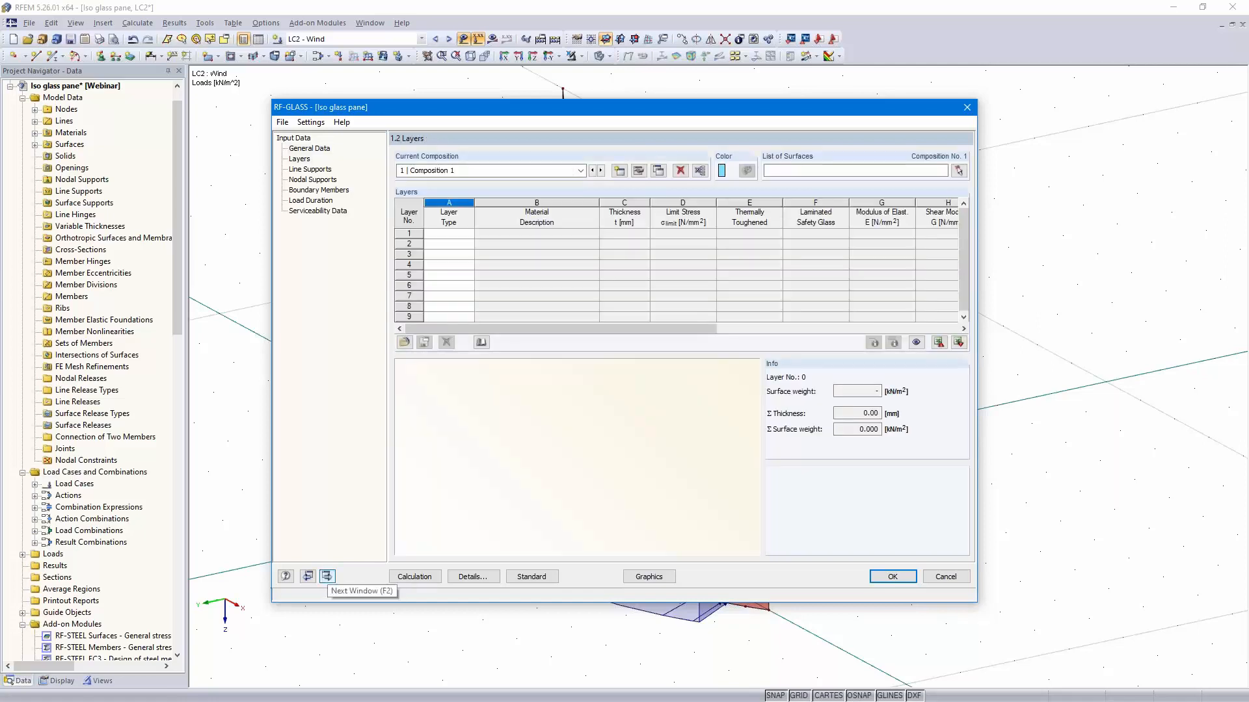
pyautogui.click(843, 173)
pyautogui.write('1')
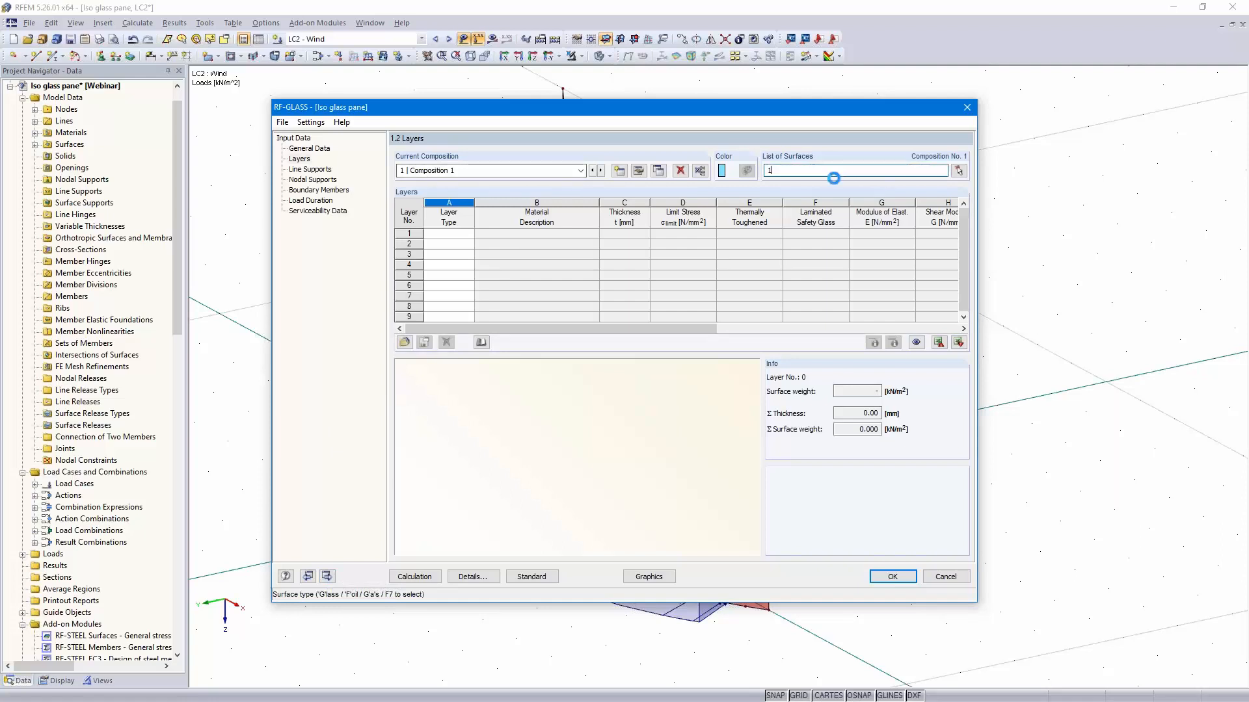
pyautogui.click(458, 235)
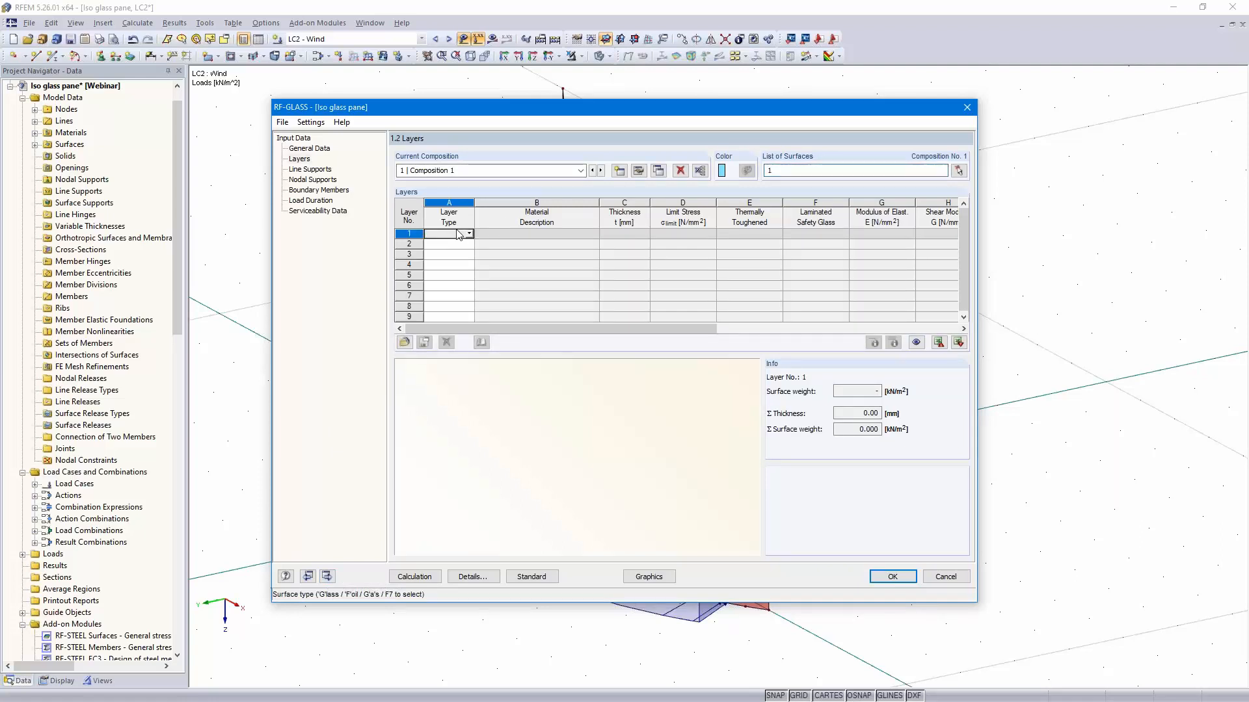
pyautogui.click(468, 234)
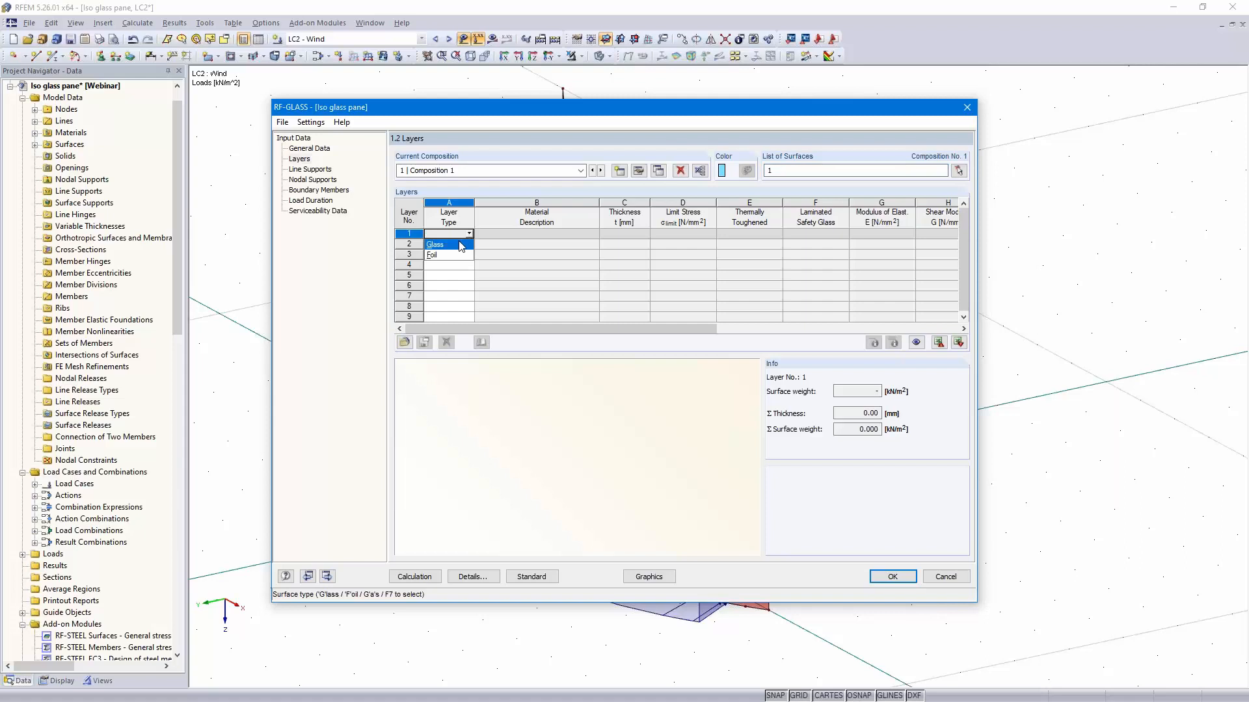
pyautogui.click(462, 244)
# Assign Heat Strengthened Float Glass per DIN 18008-1:2010-12 from the material library to layer 1
pyautogui.click(565, 234)
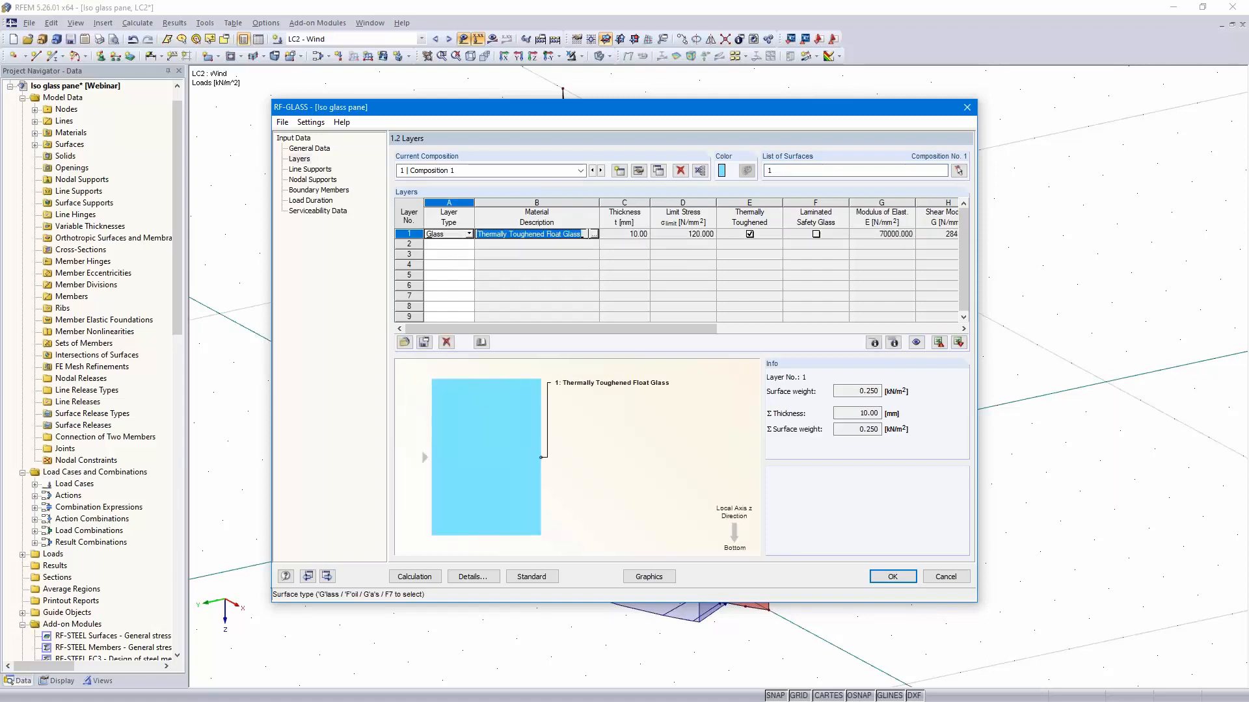
pyautogui.click(593, 235)
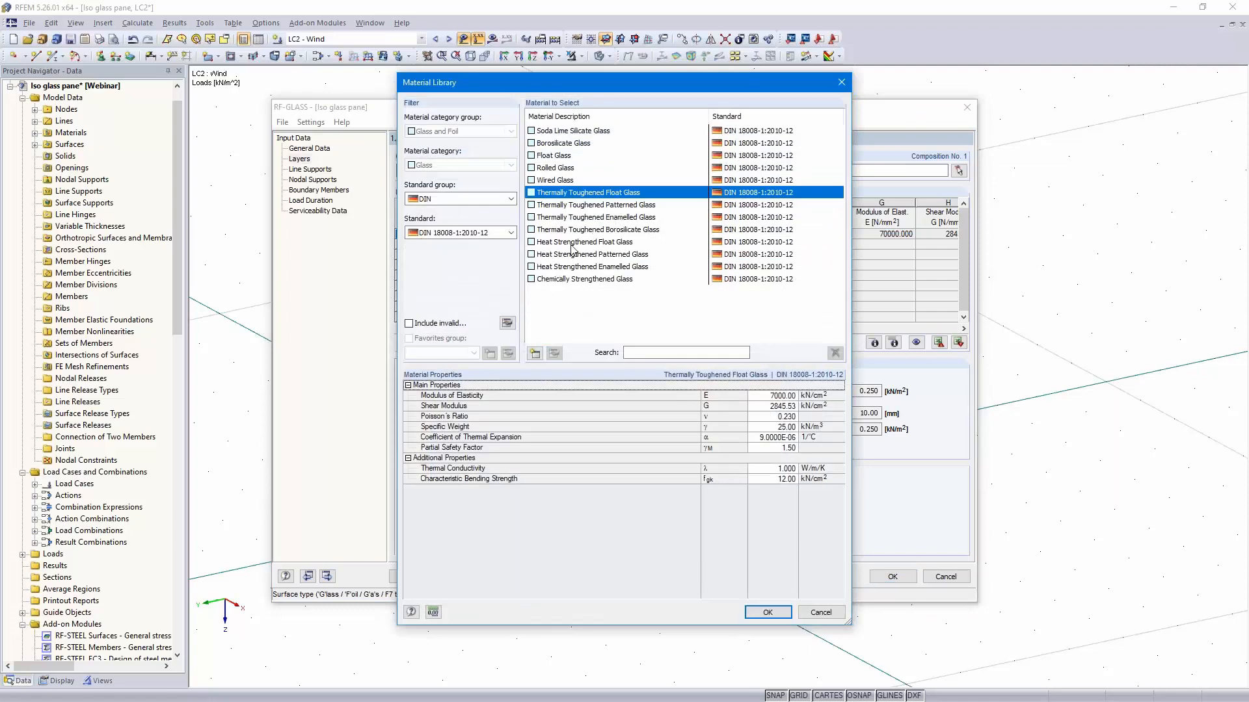
pyautogui.click(622, 244)
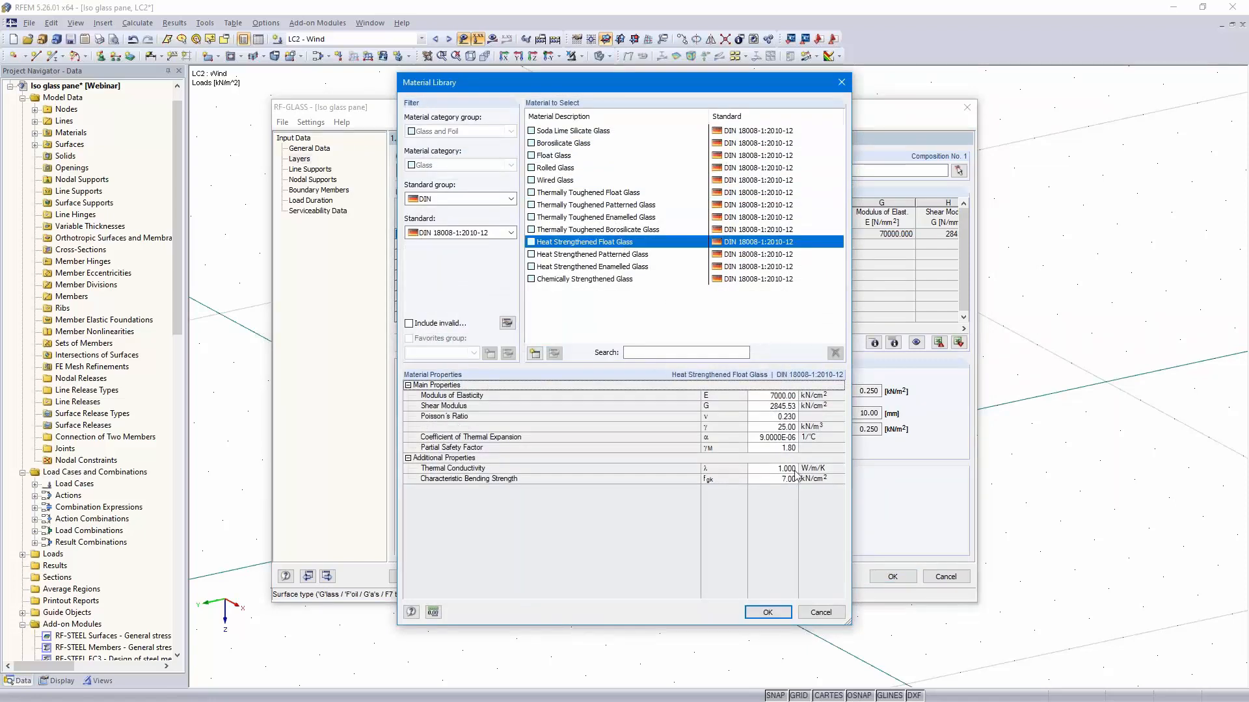
pyautogui.click(768, 613)
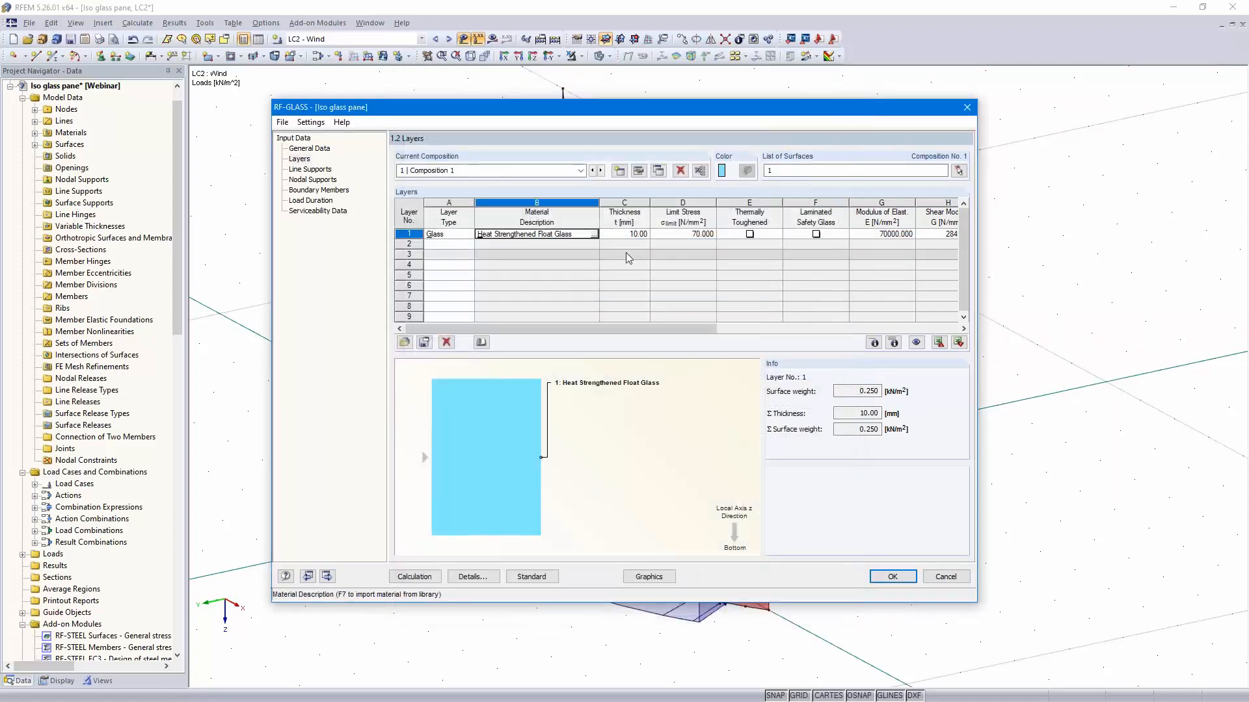
# Set layer 1 to 6 mm thickness and mark it as thermally toughened and laminated safety glass
pyautogui.click(625, 234)
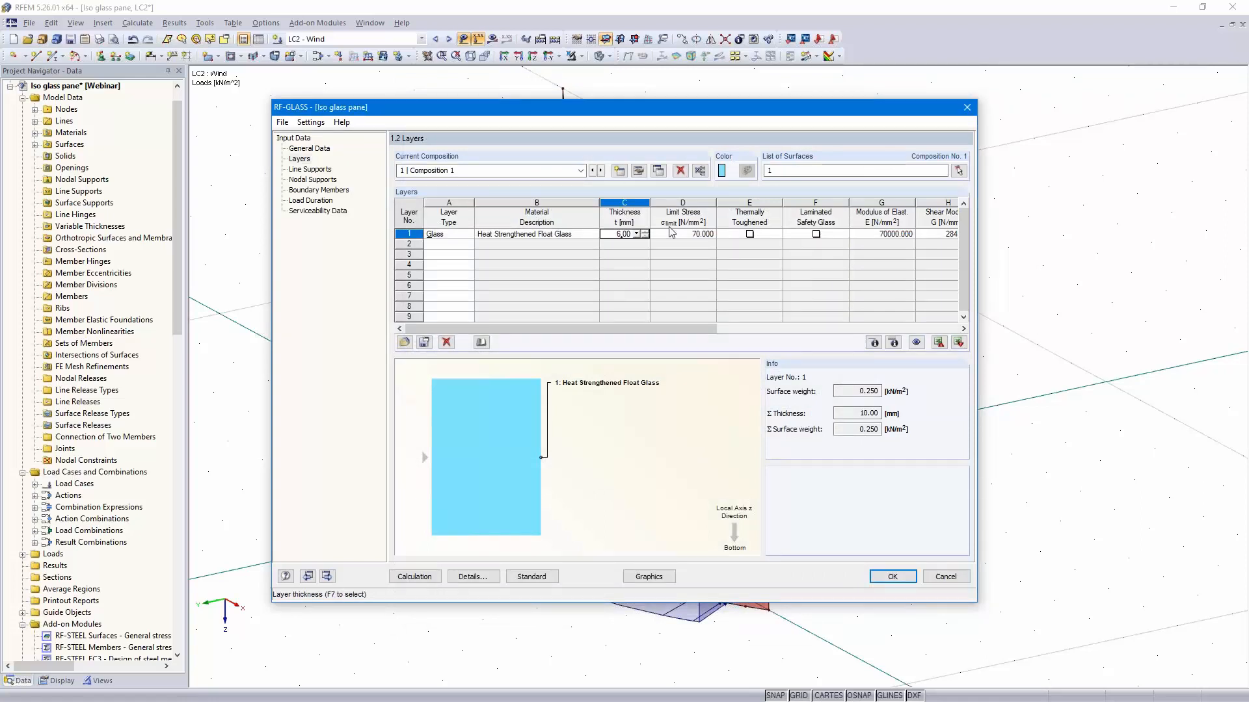
pyautogui.click(749, 234)
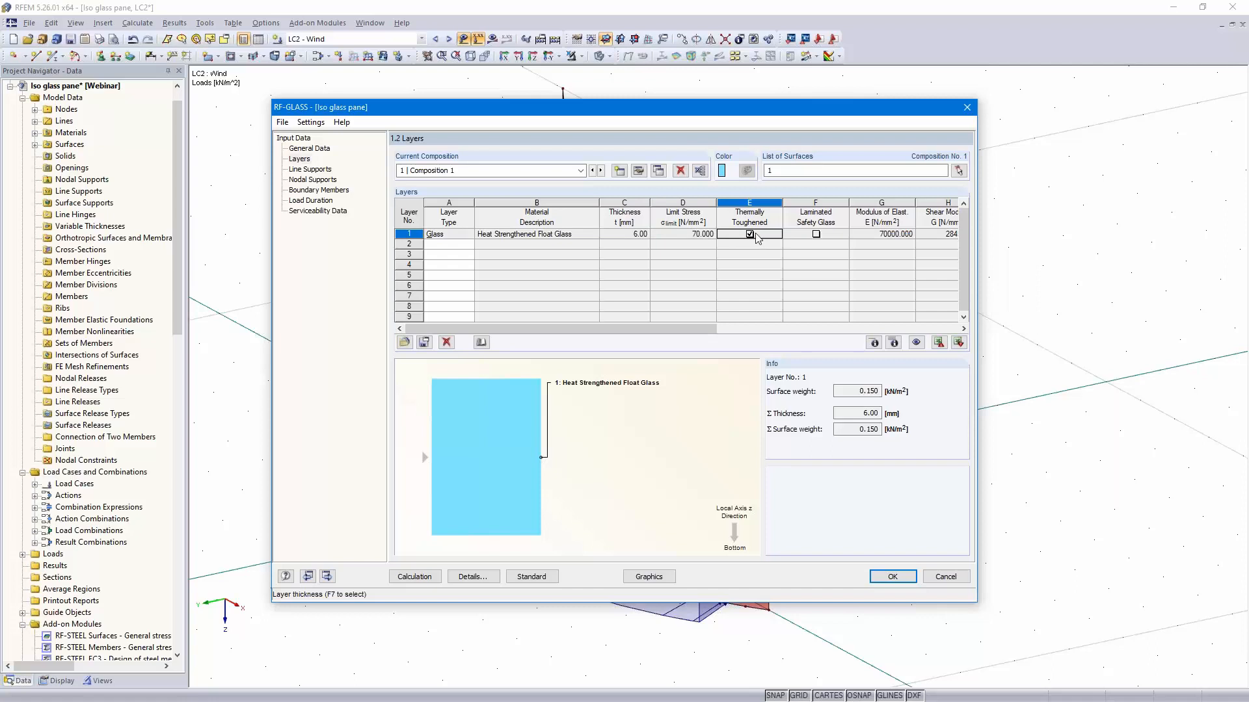
pyautogui.click(816, 234)
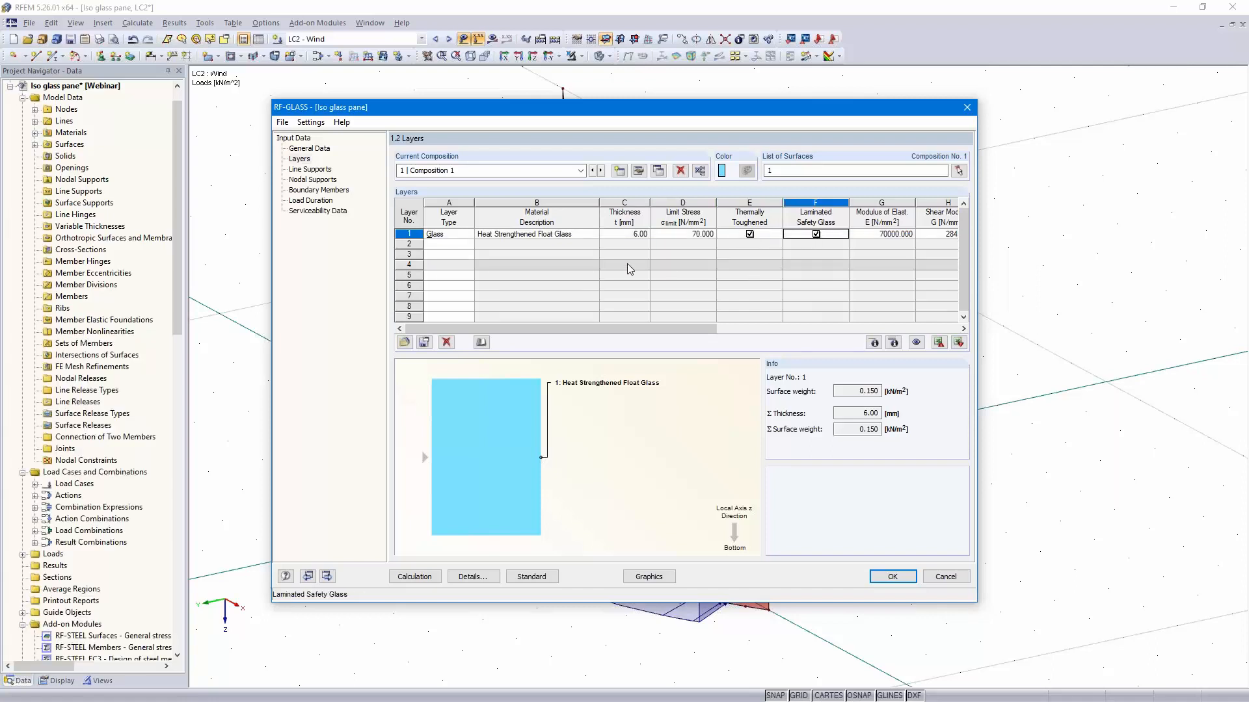
# Add a Foil layer as layer 2 with a thickness of 1.52 mm
pyautogui.click(449, 244)
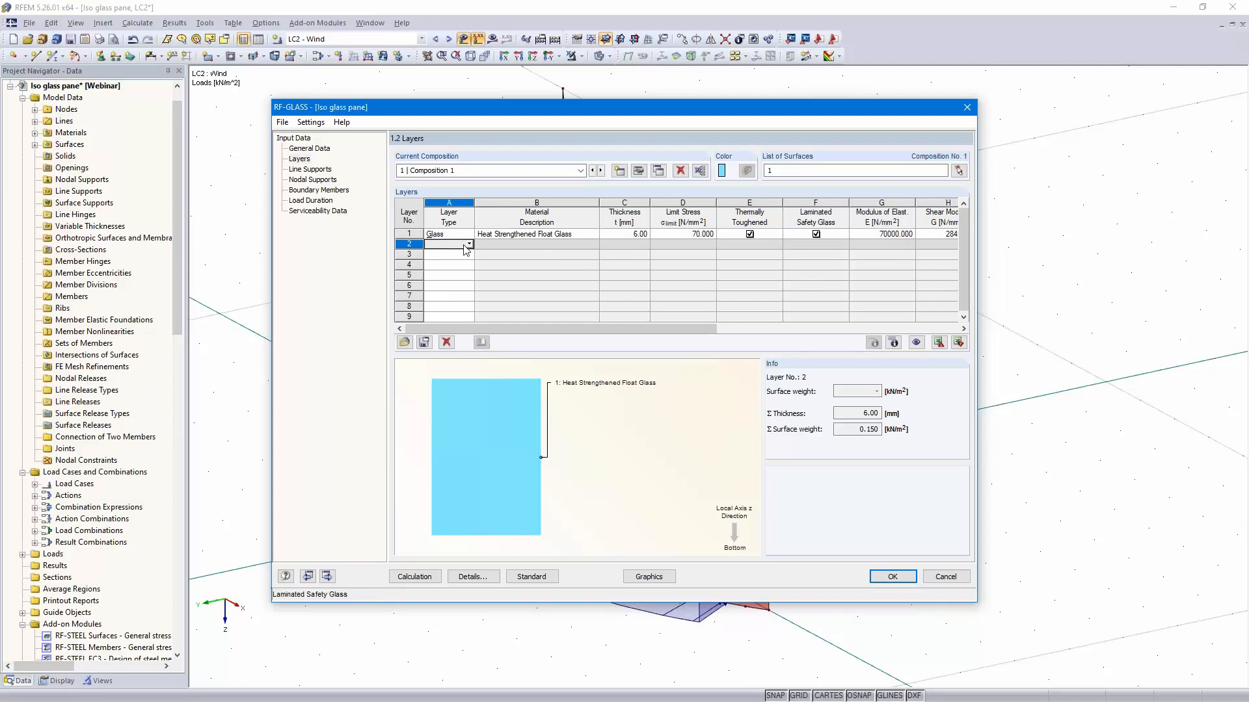
pyautogui.click(468, 244)
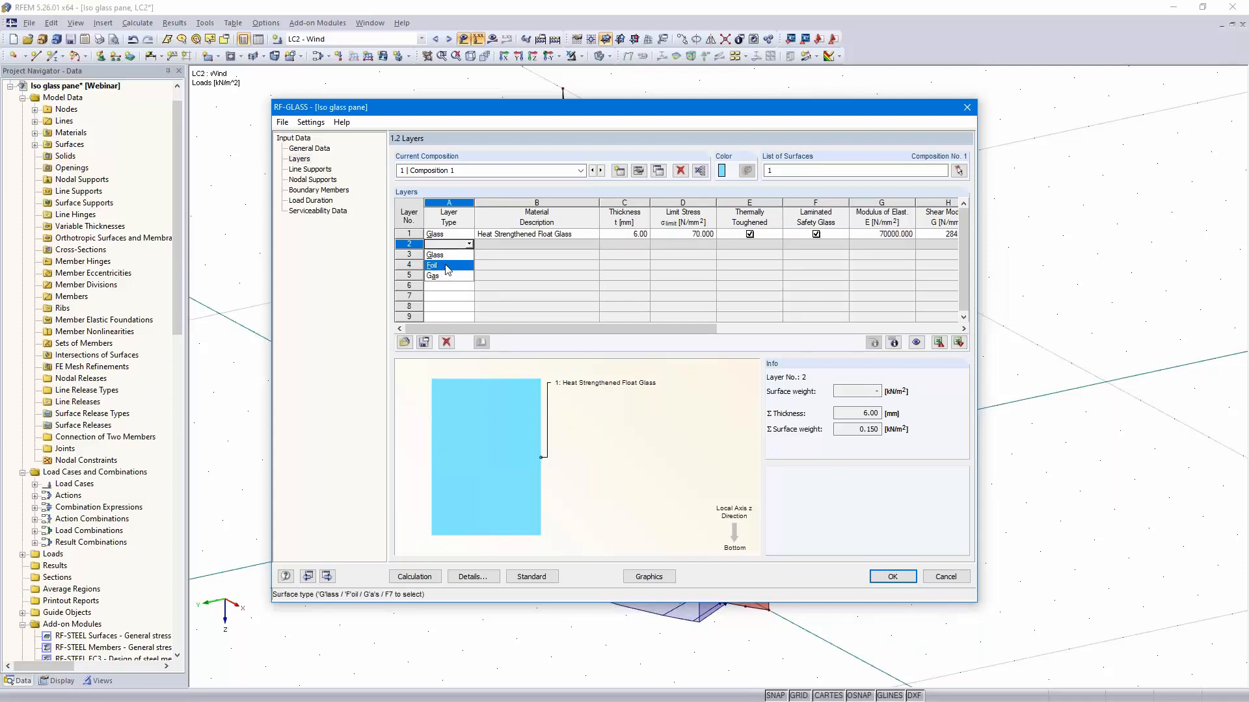
pyautogui.click(448, 266)
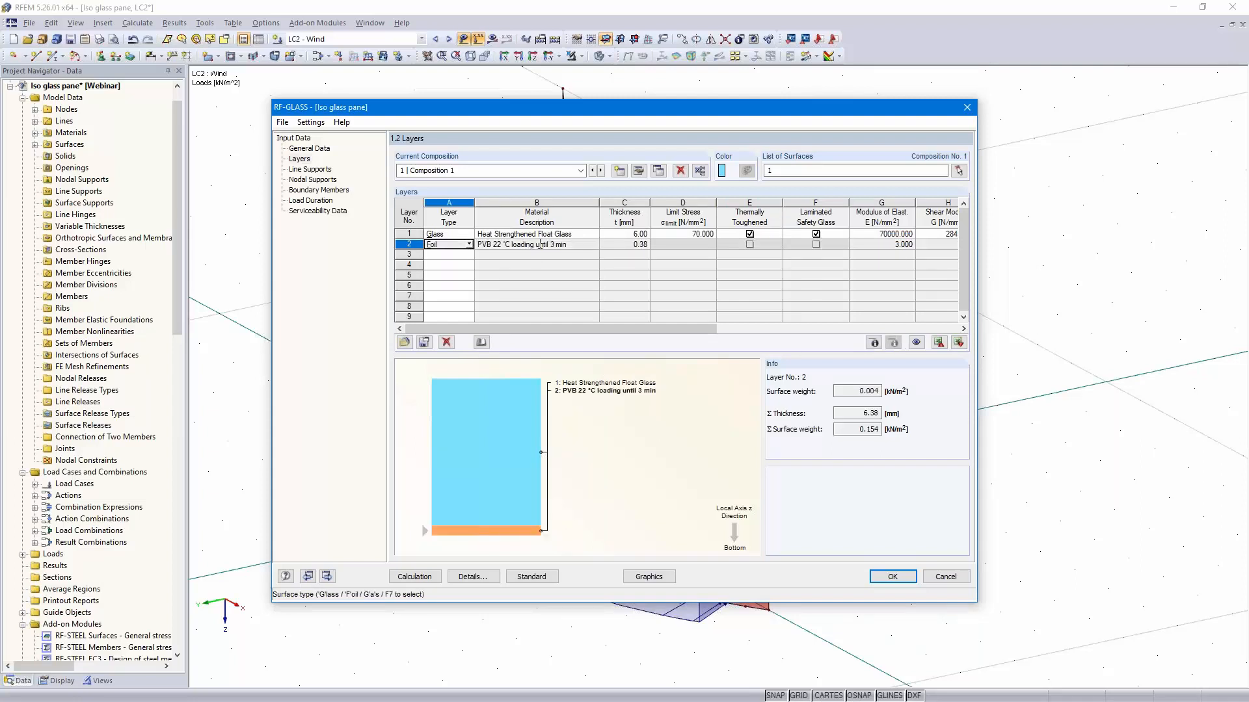
pyautogui.click(625, 244)
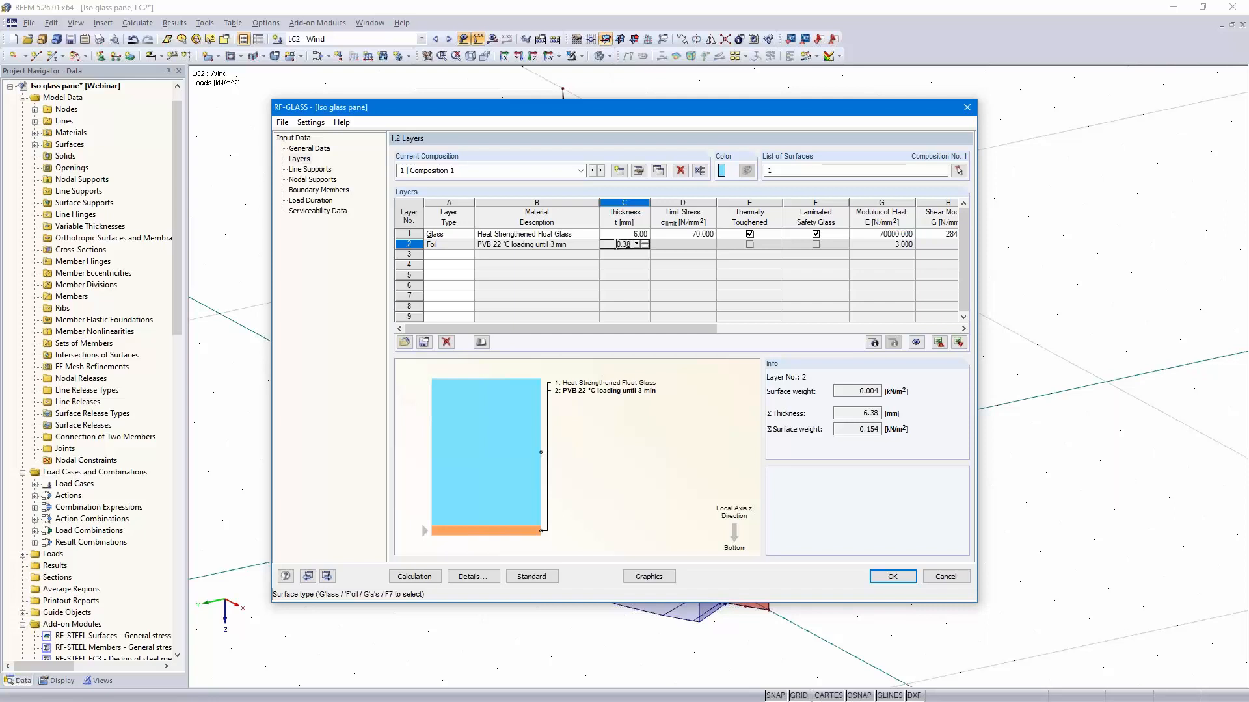
pyautogui.write('1,52')
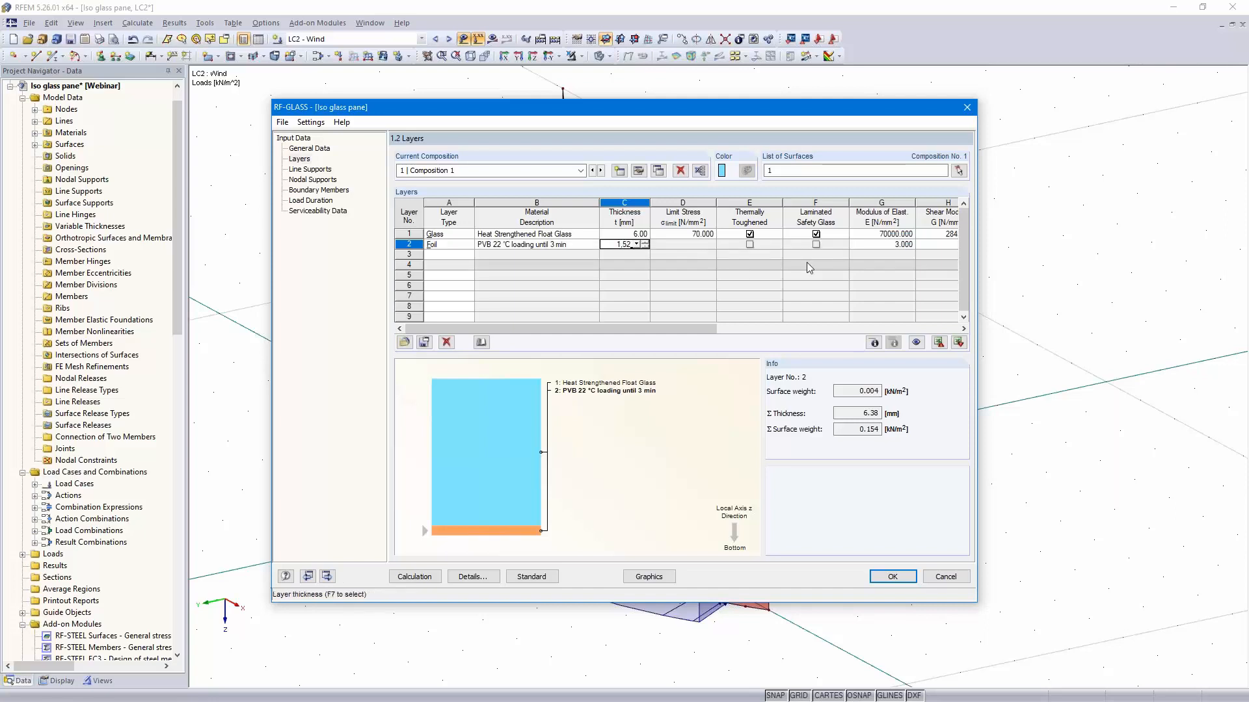
# Add a Glass layer as layer 3 beneath the foil
pyautogui.click(441, 255)
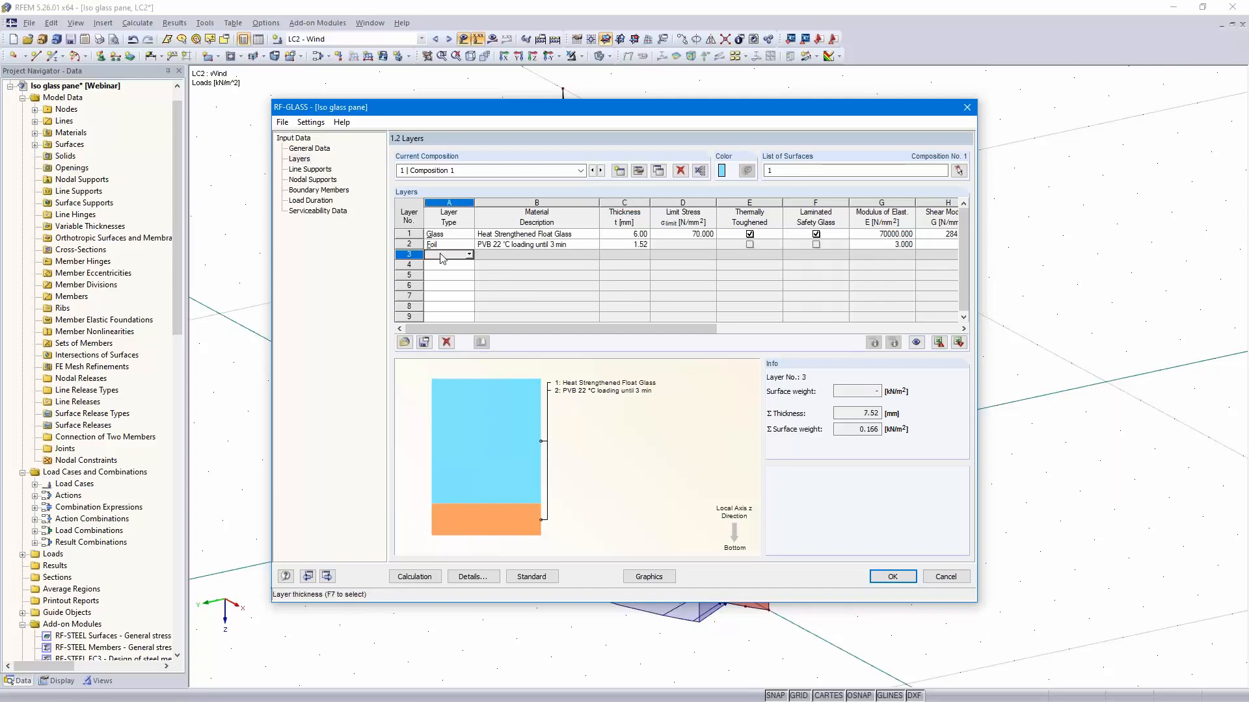
pyautogui.click(468, 254)
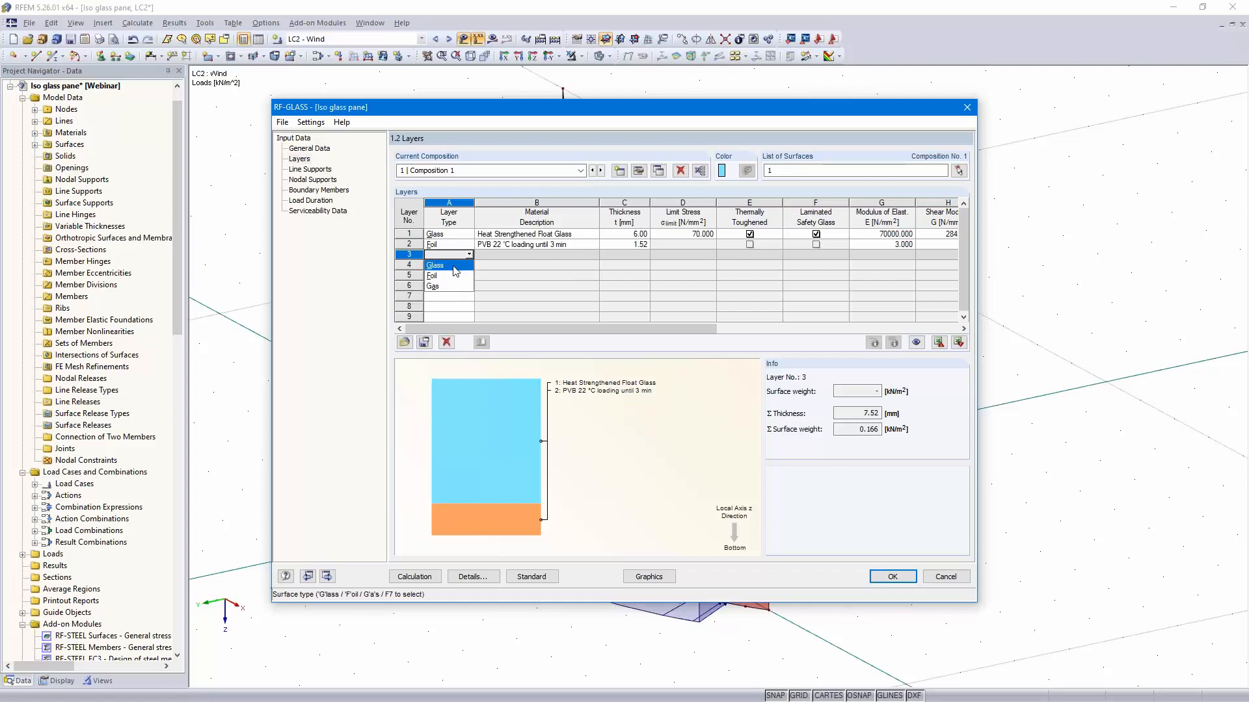
pyautogui.click(456, 266)
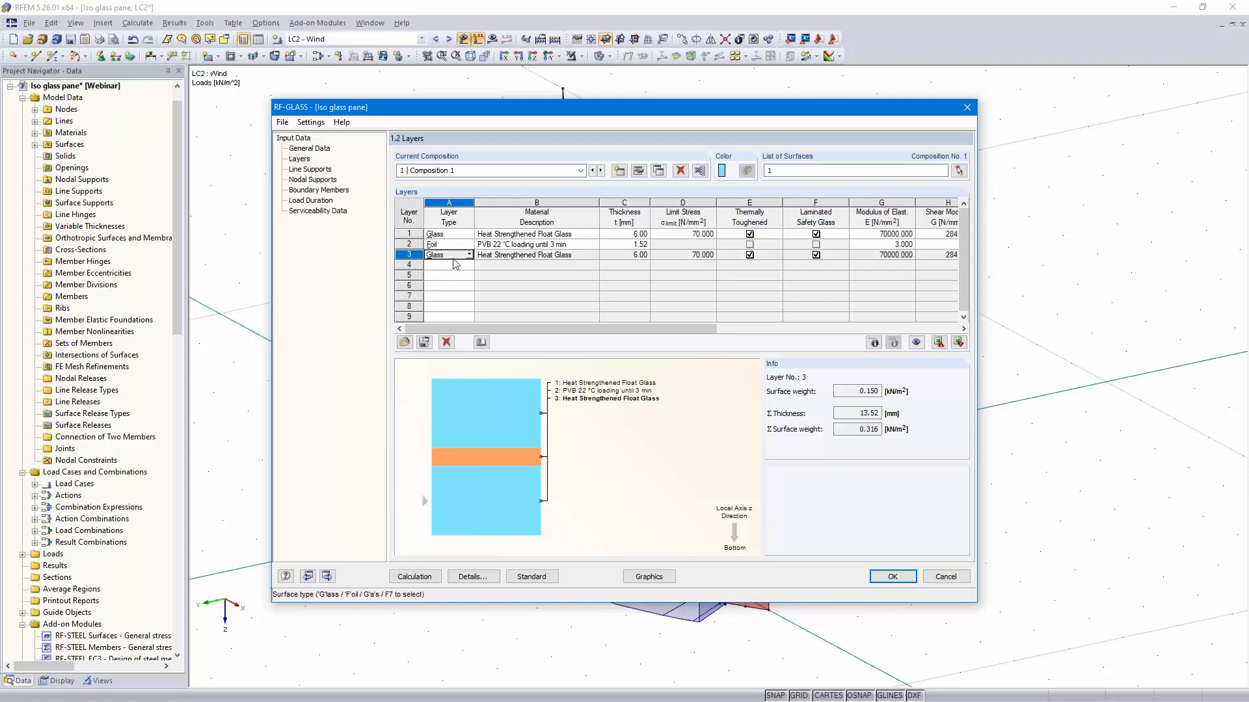
# Add a Gas layer as layer 4 using Dry Air from the material library, with a thickness of 16 mm
pyautogui.click(449, 264)
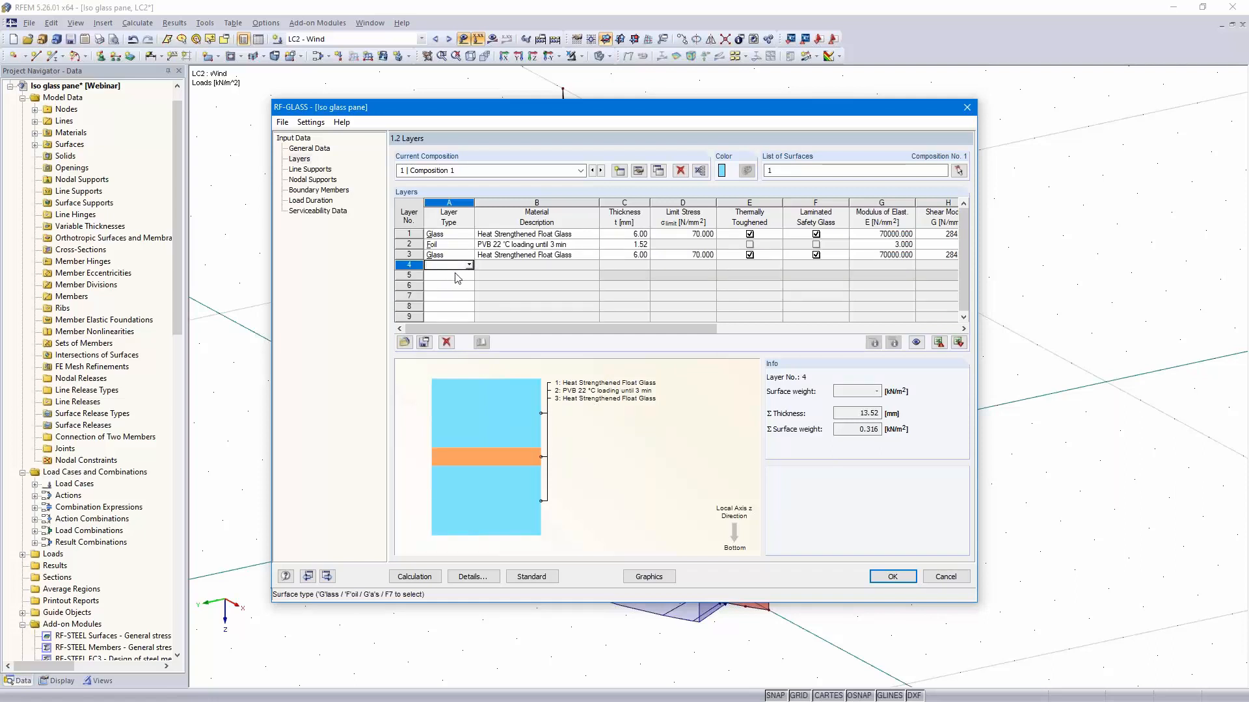
pyautogui.click(469, 265)
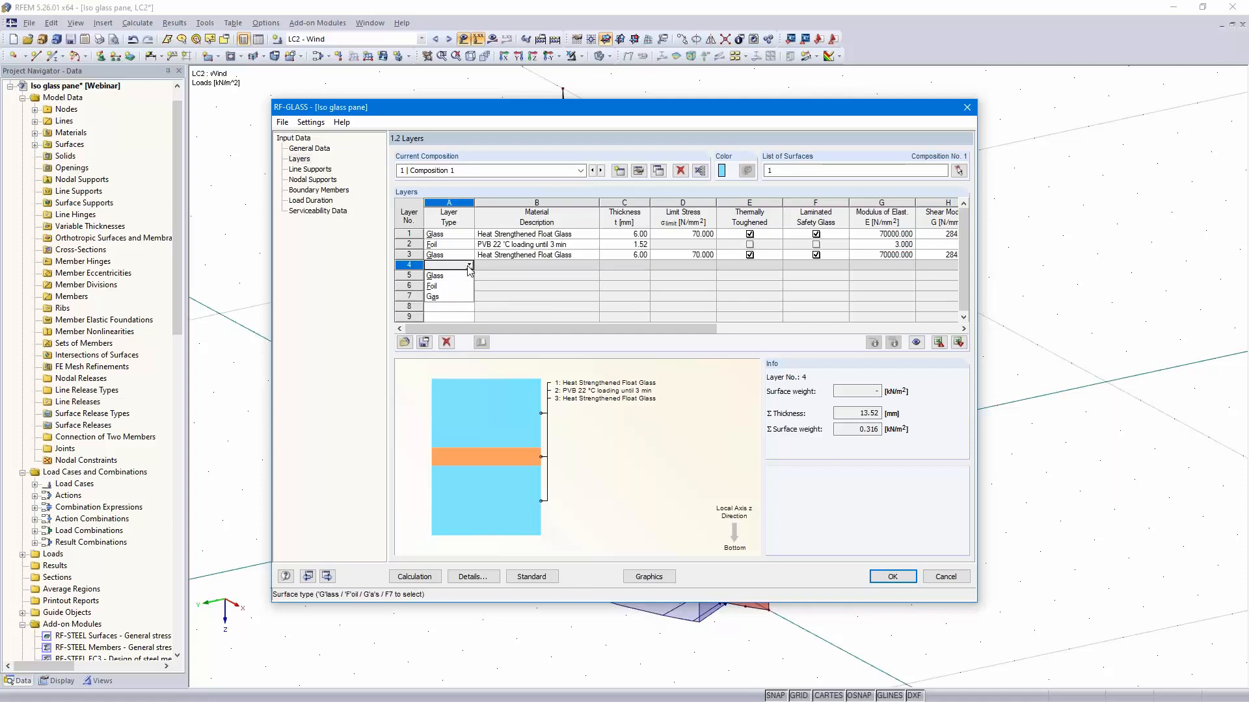
pyautogui.click(452, 297)
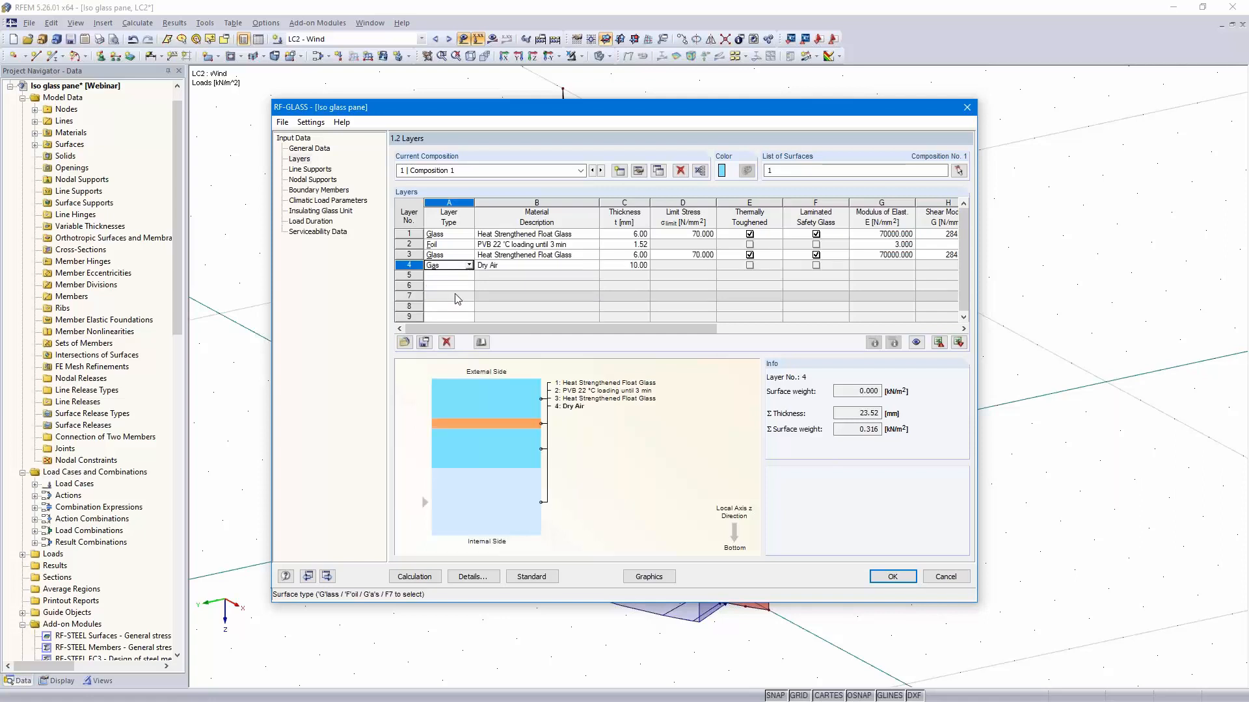
pyautogui.click(588, 265)
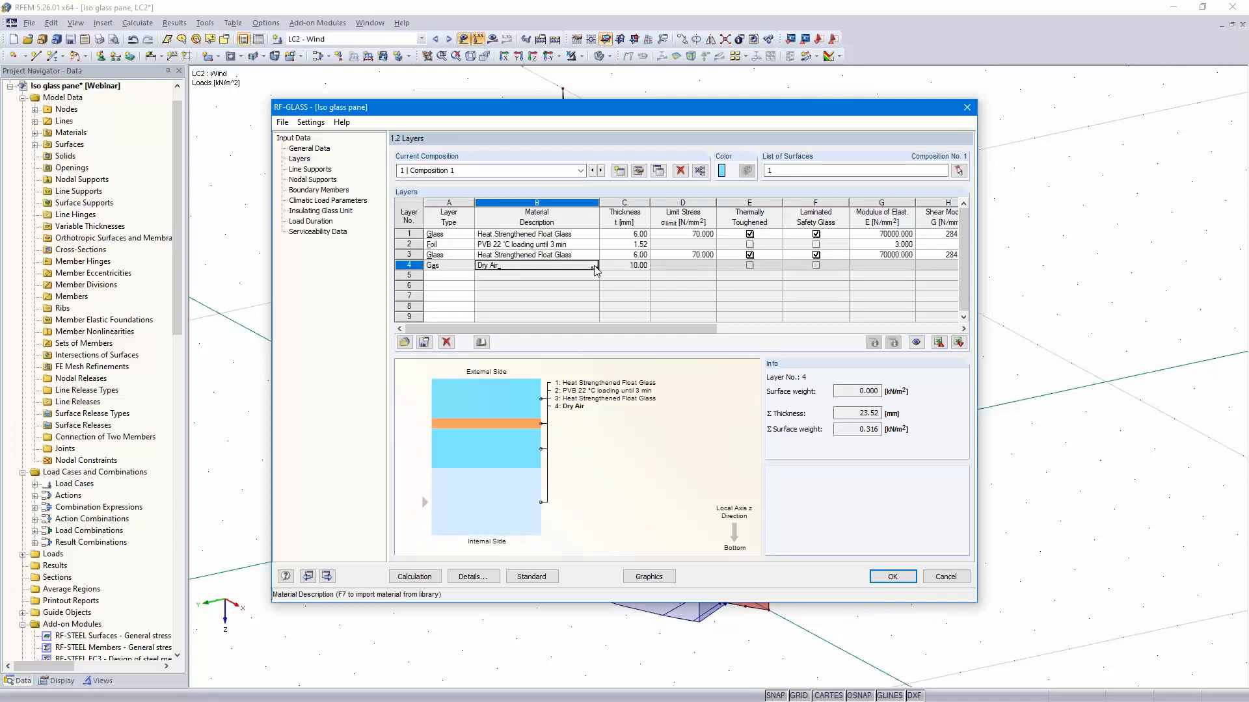
pyautogui.click(593, 267)
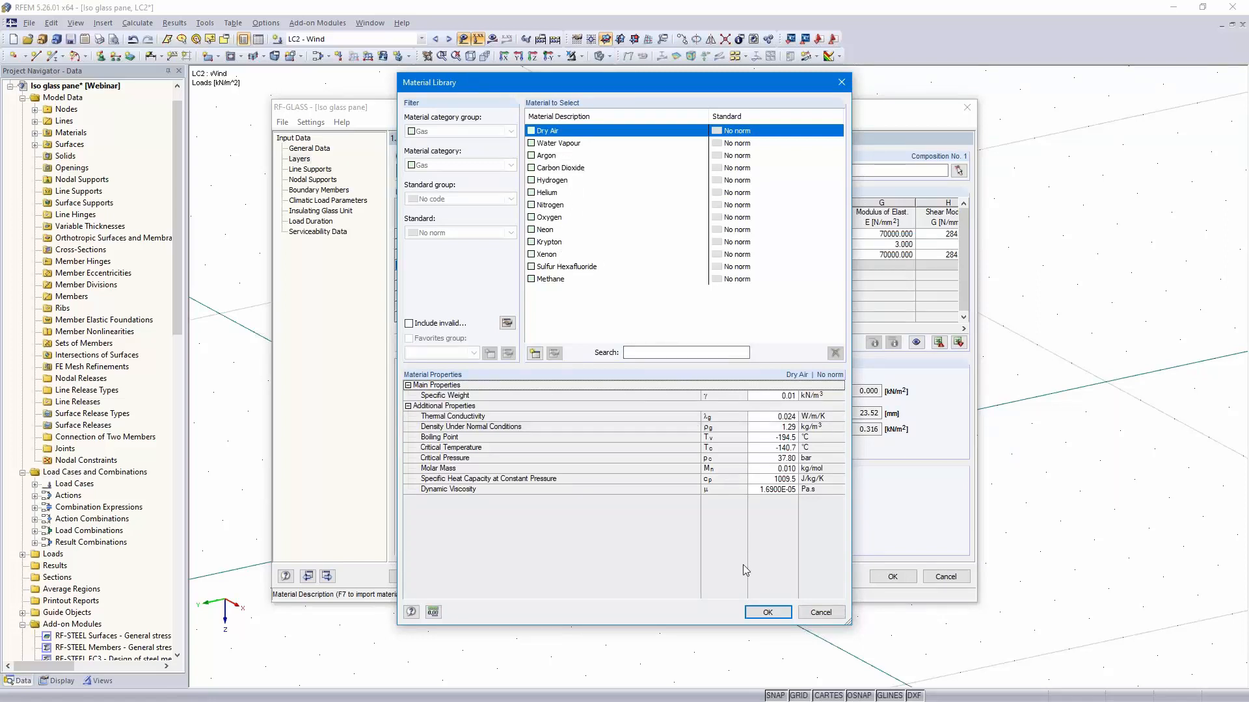
pyautogui.click(767, 612)
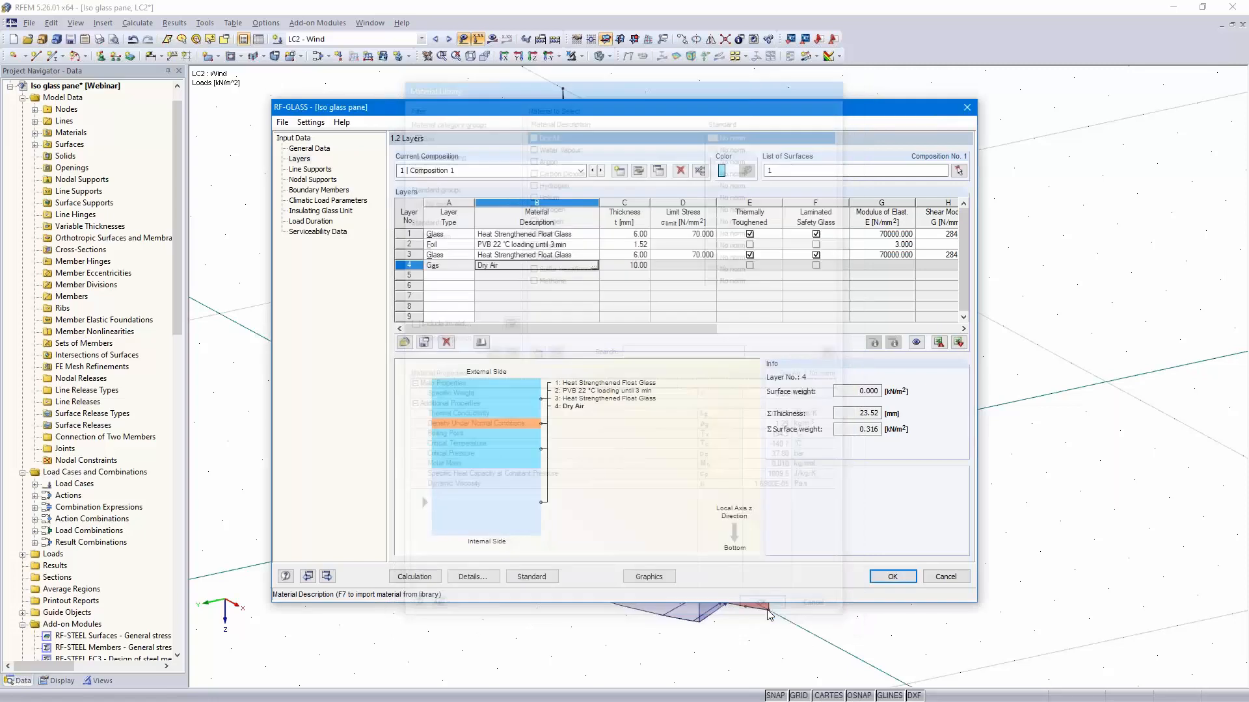
pyautogui.click(615, 266)
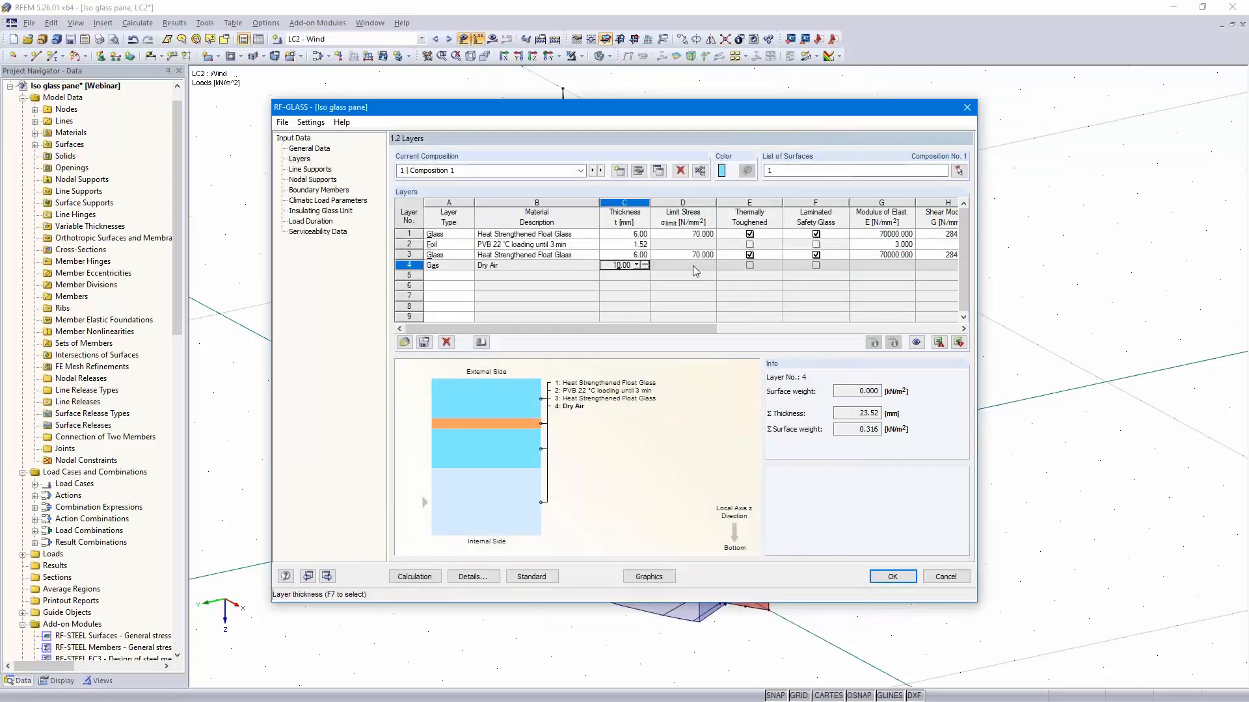
# Add a Glass layer as layer 5 using Float Glass from the material library, with a thickness of 3 mm
pyautogui.click(453, 278)
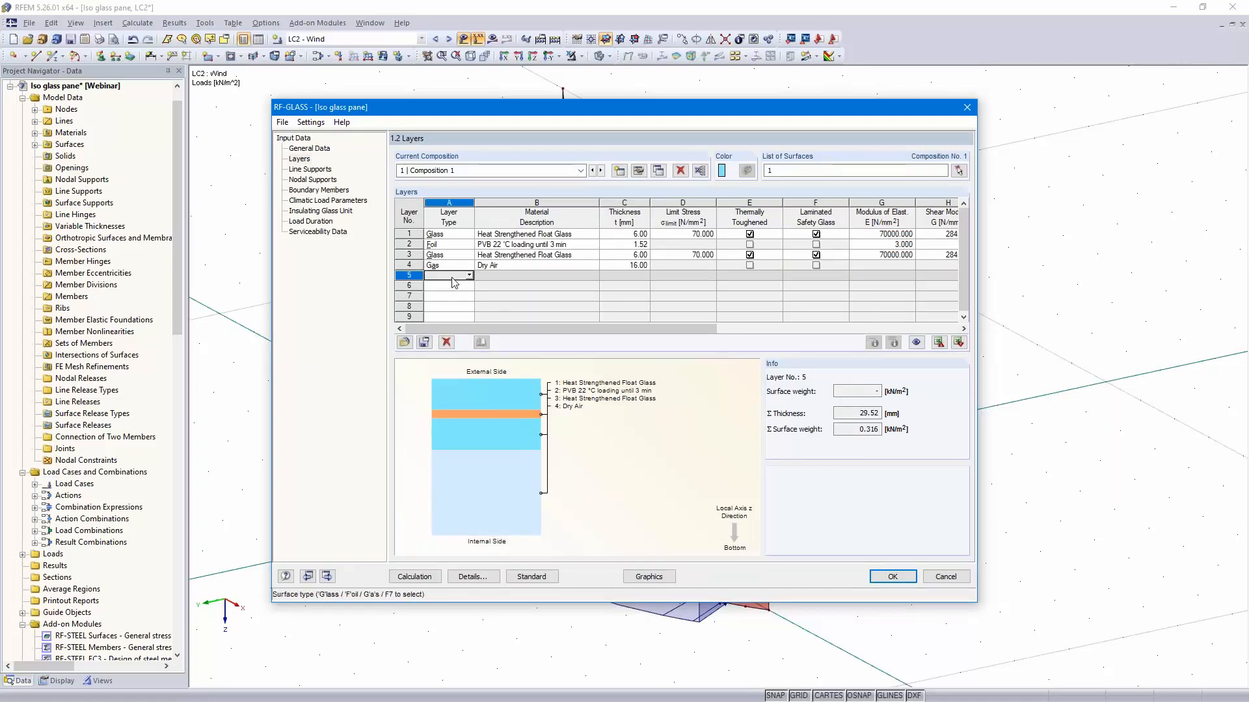
pyautogui.click(470, 277)
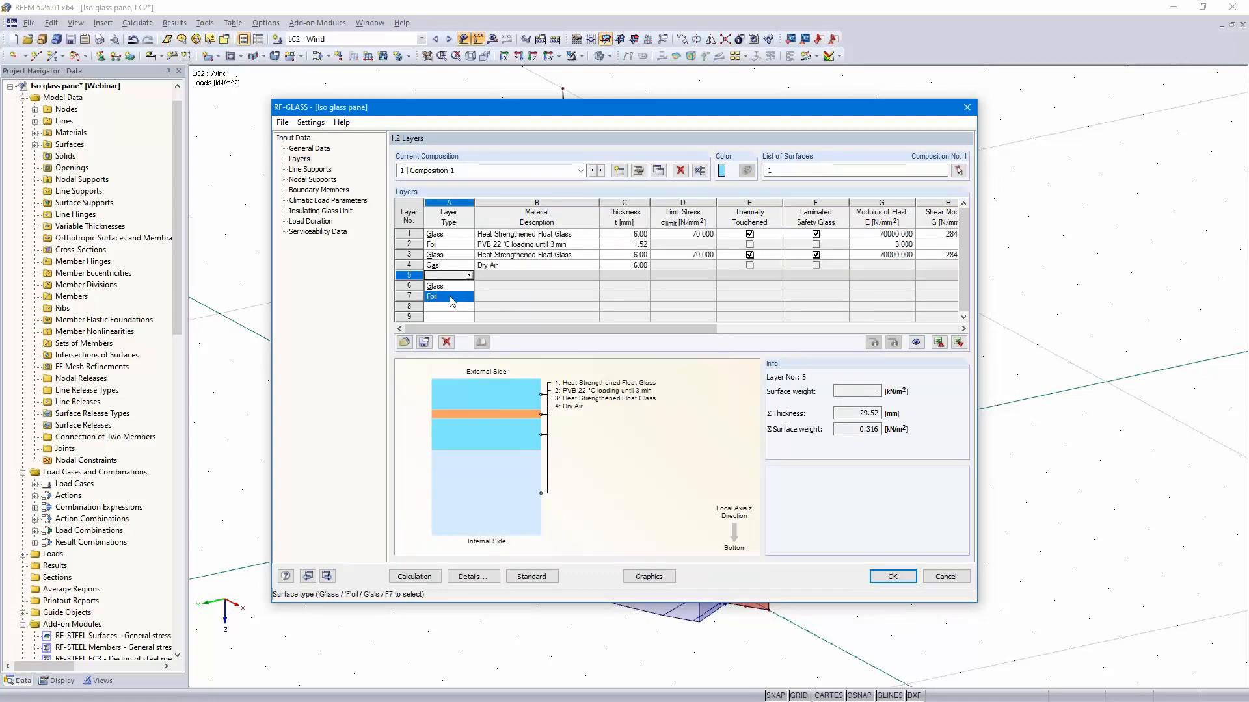
pyautogui.click(453, 287)
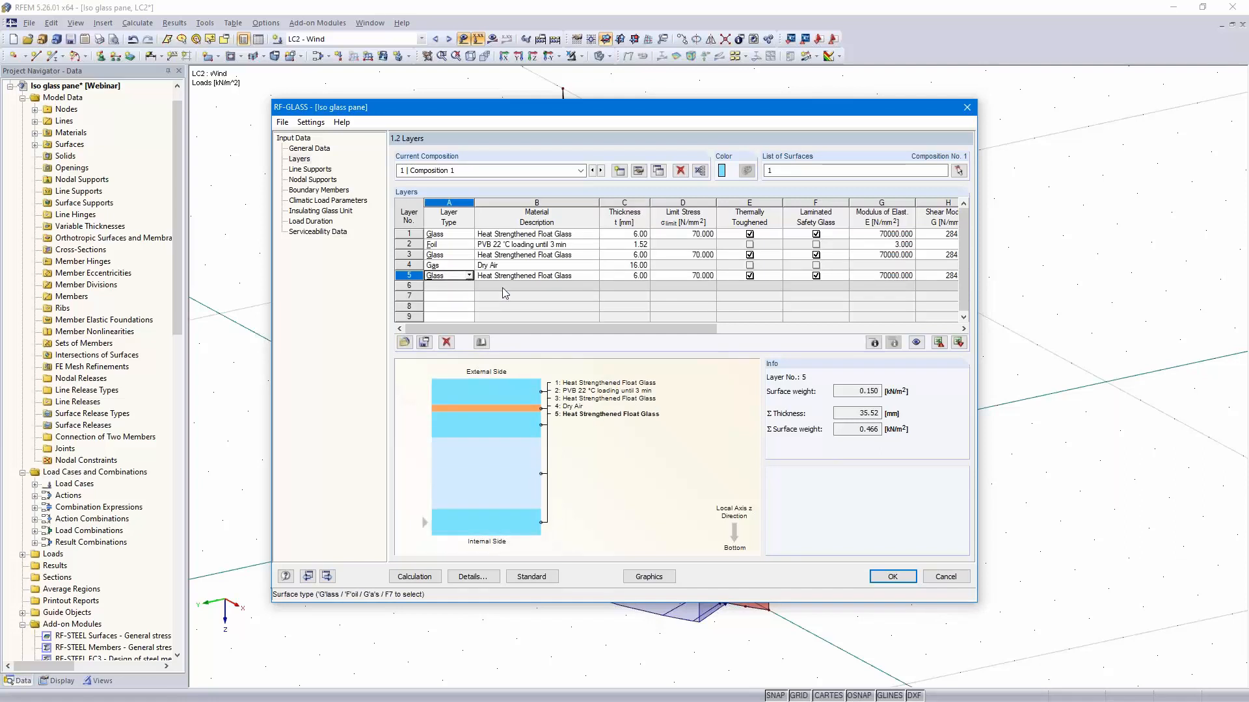
pyautogui.click(591, 276)
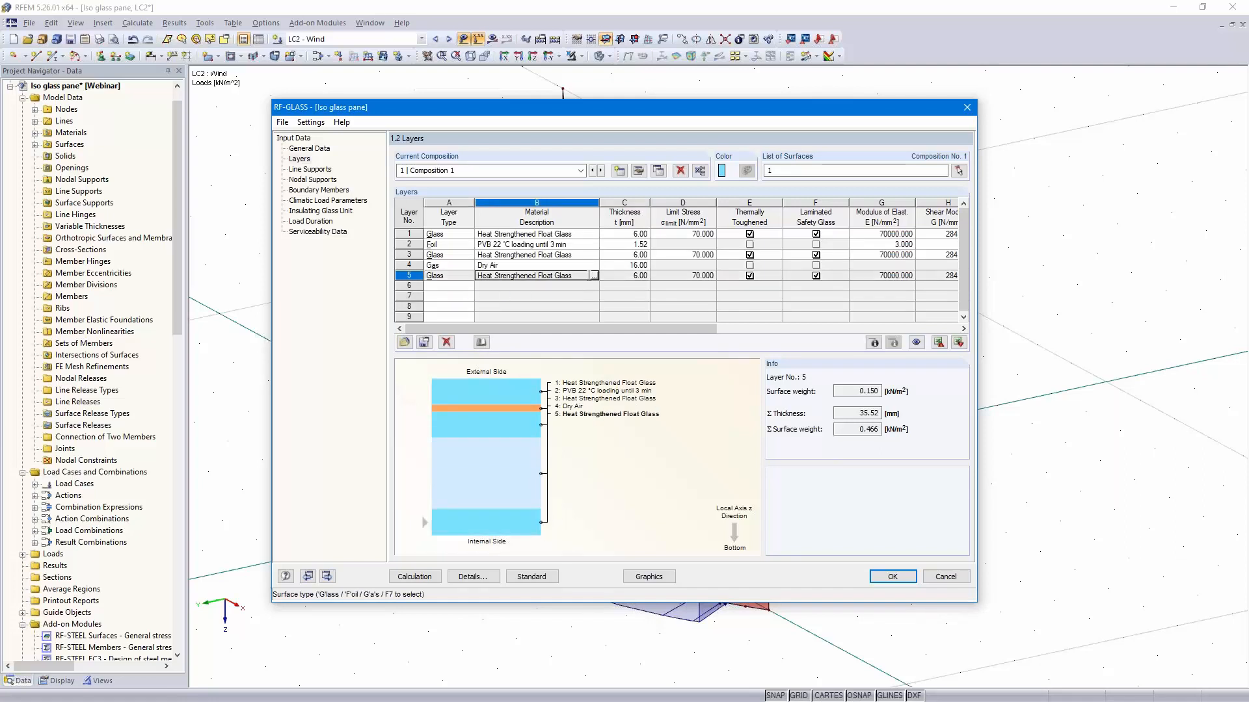
pyautogui.click(593, 276)
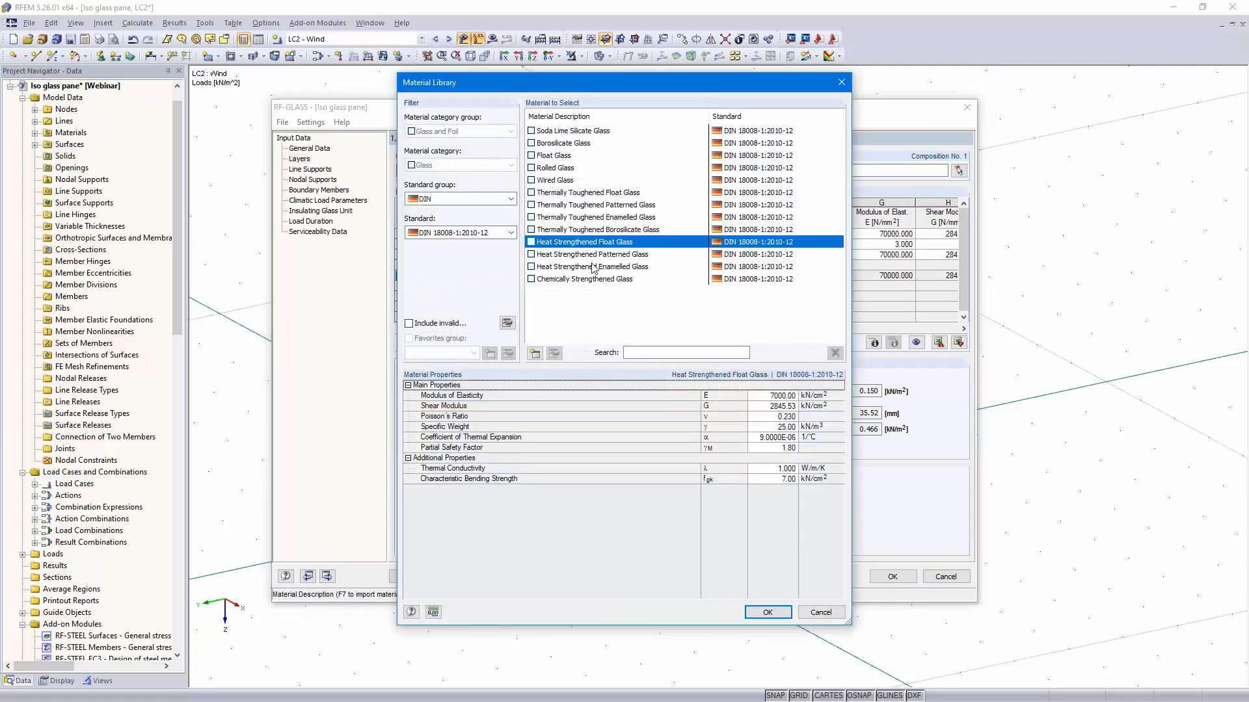
pyautogui.click(560, 158)
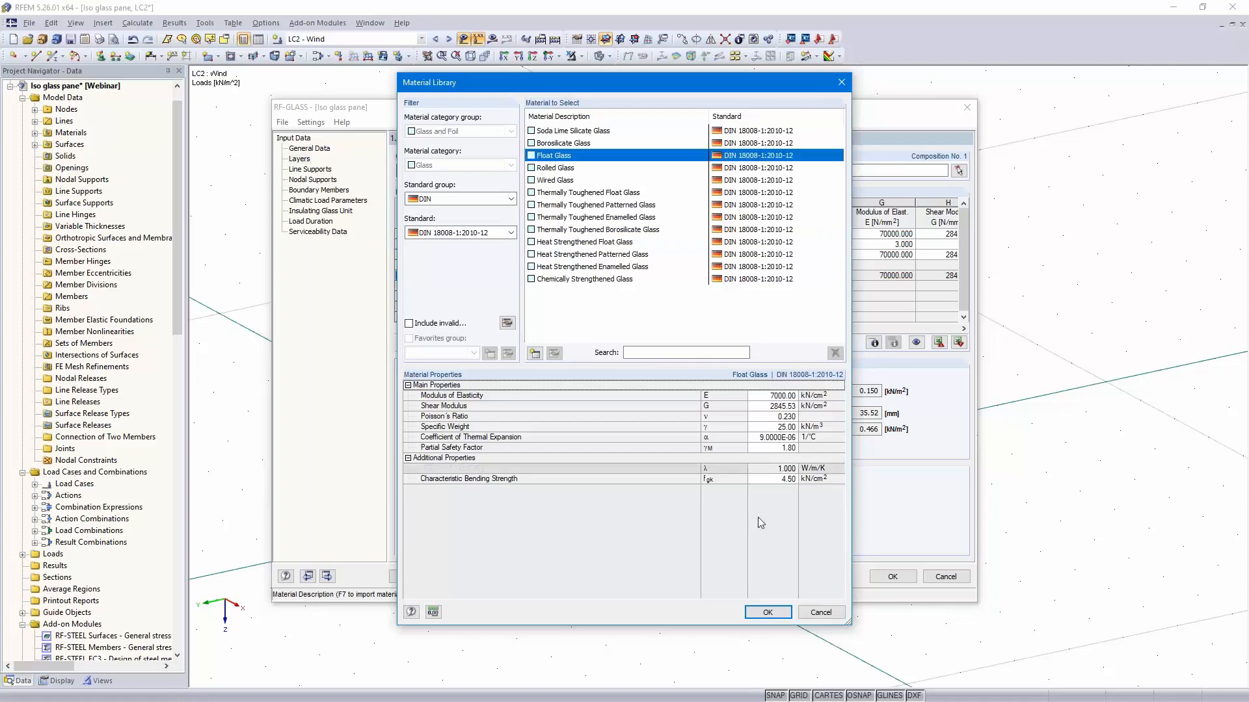
pyautogui.click(764, 613)
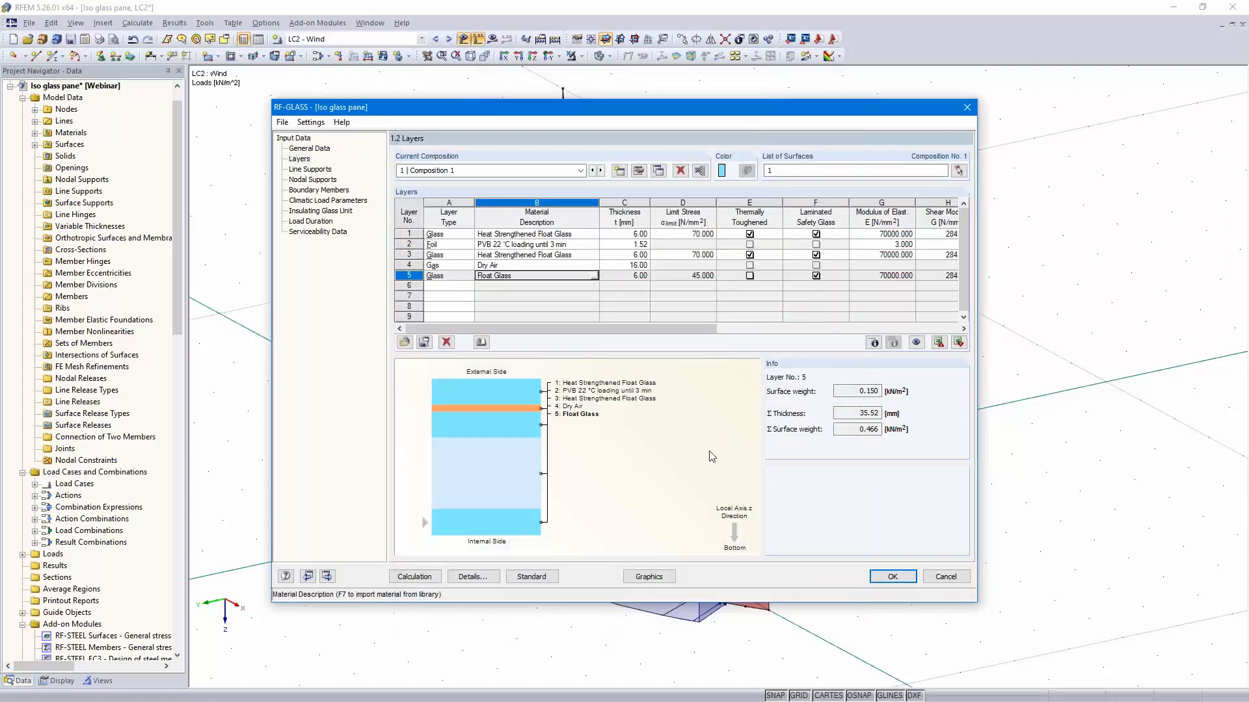
pyautogui.click(623, 276)
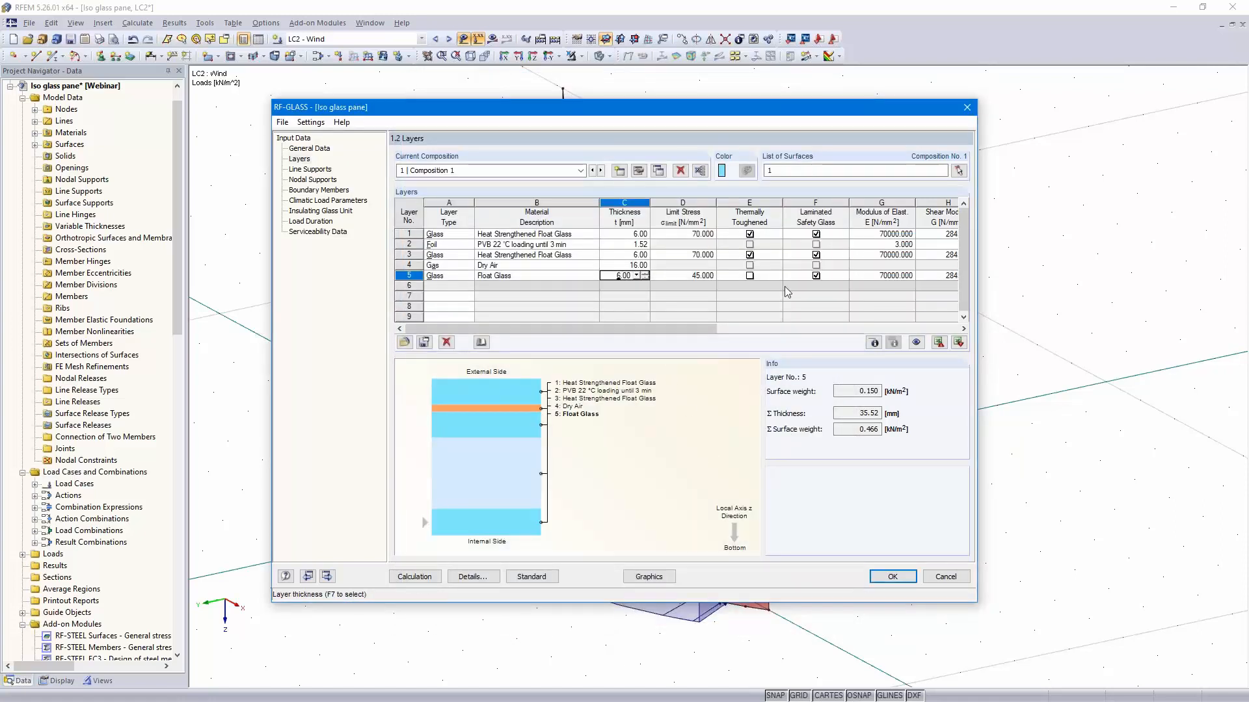
pyautogui.press('Tab')
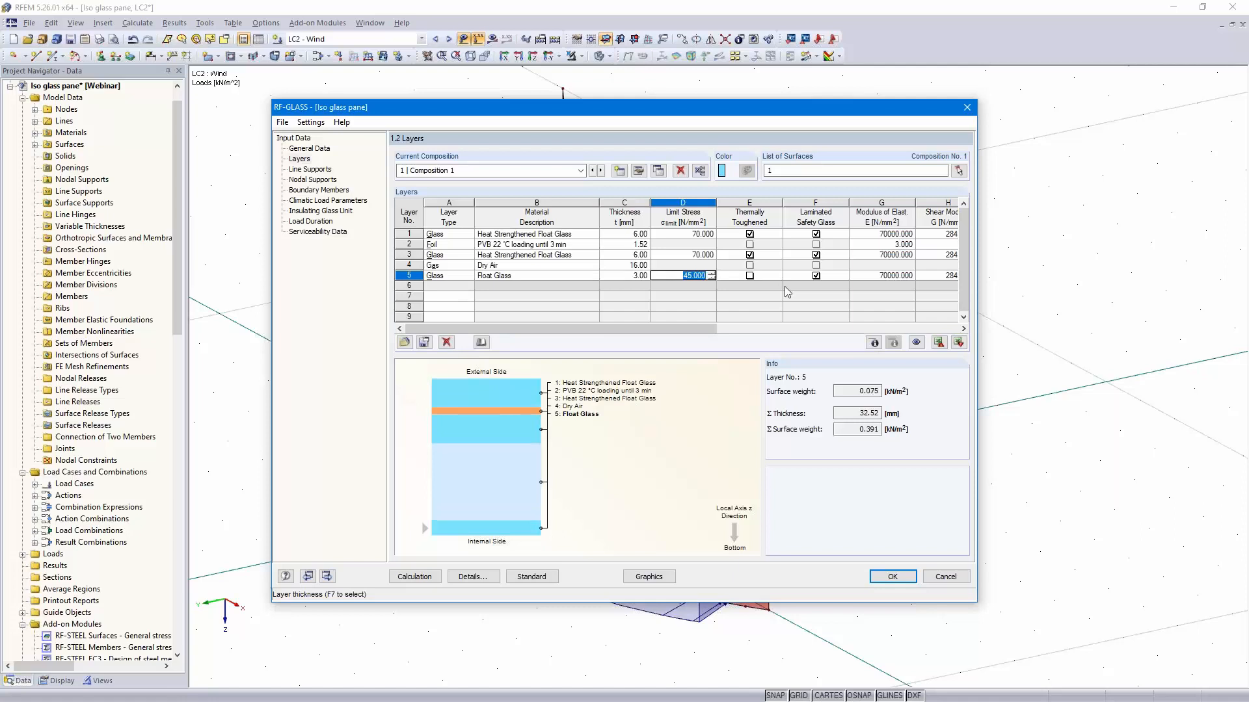
# Clear the Laminated Safety Glass option for layer 5 and add a Gas layer as layer 6
pyautogui.click(815, 276)
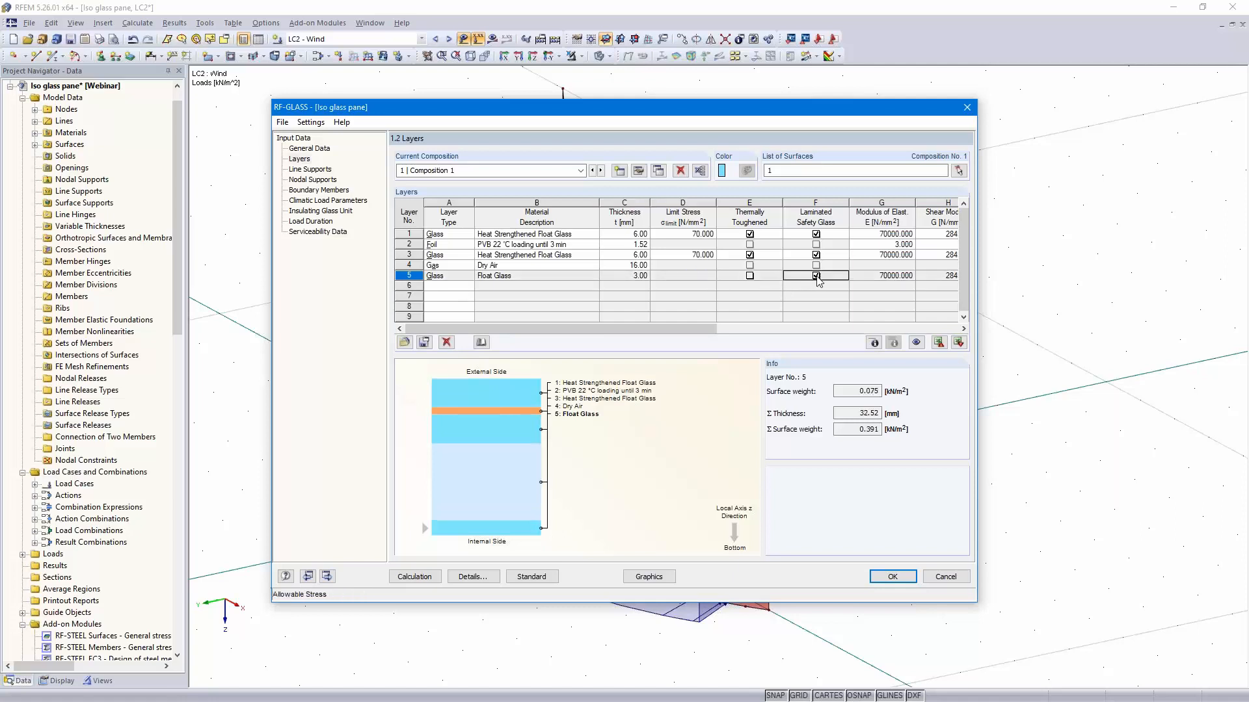
pyautogui.click(471, 286)
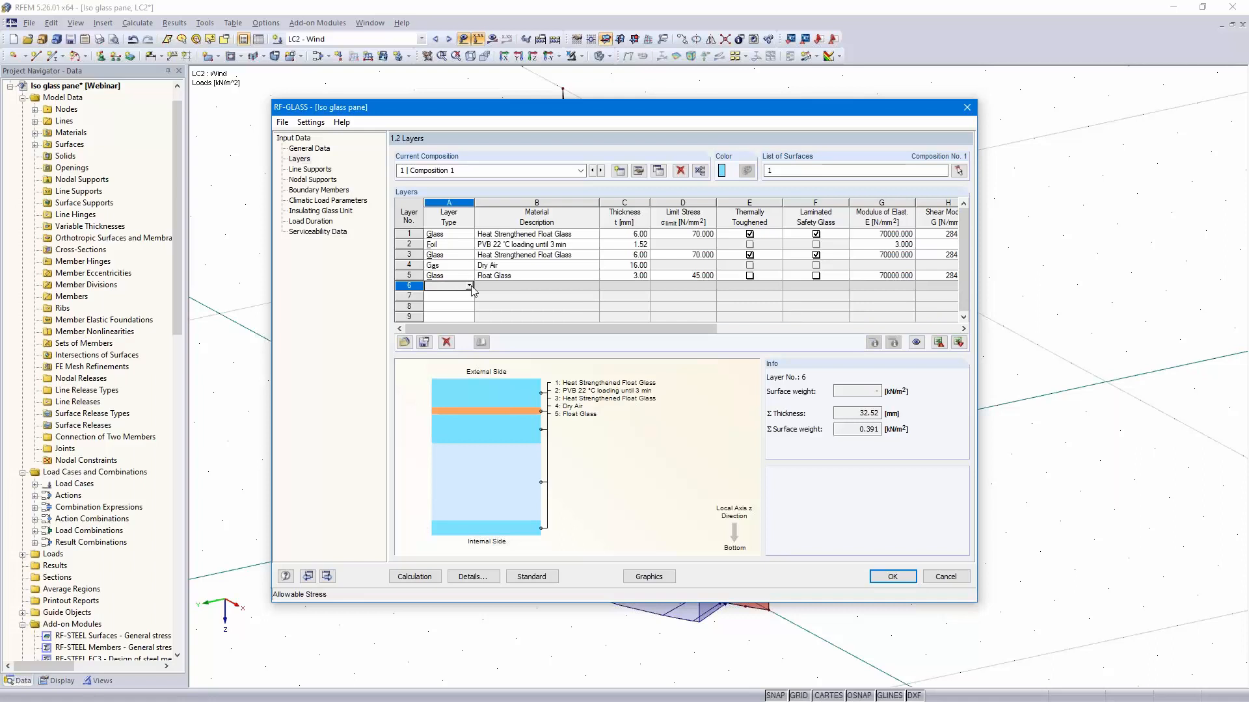
pyautogui.click(469, 286)
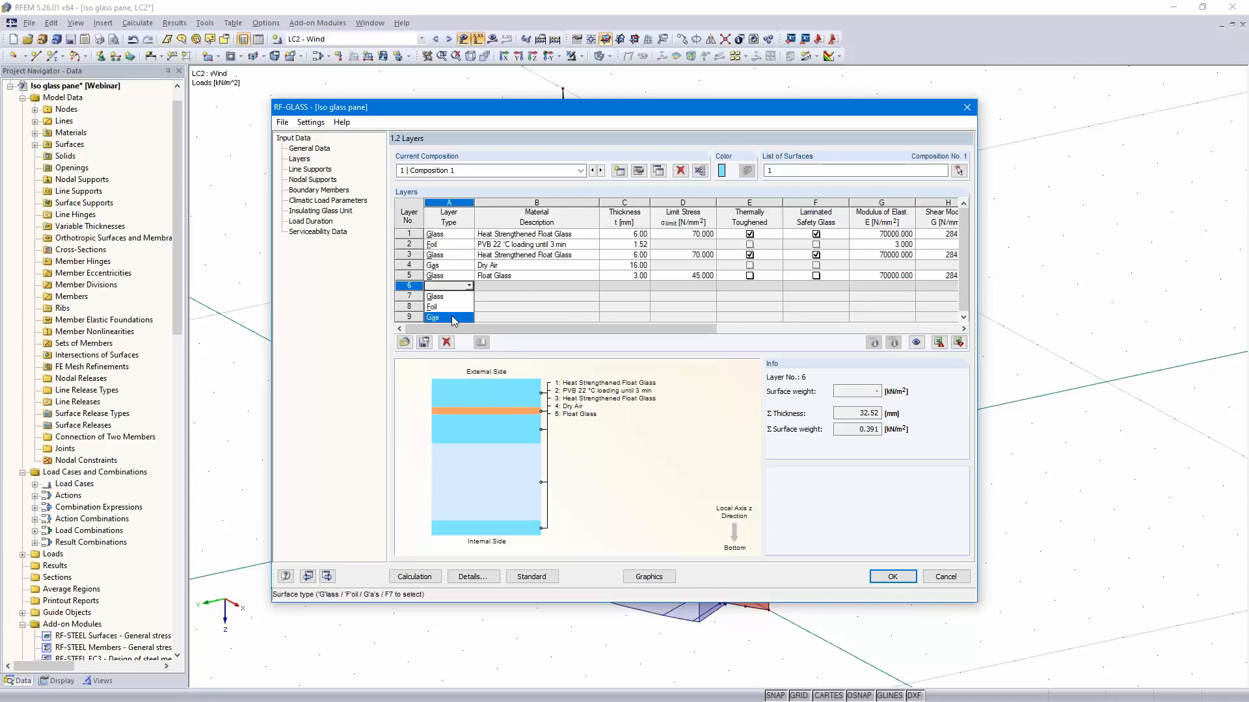
pyautogui.click(454, 318)
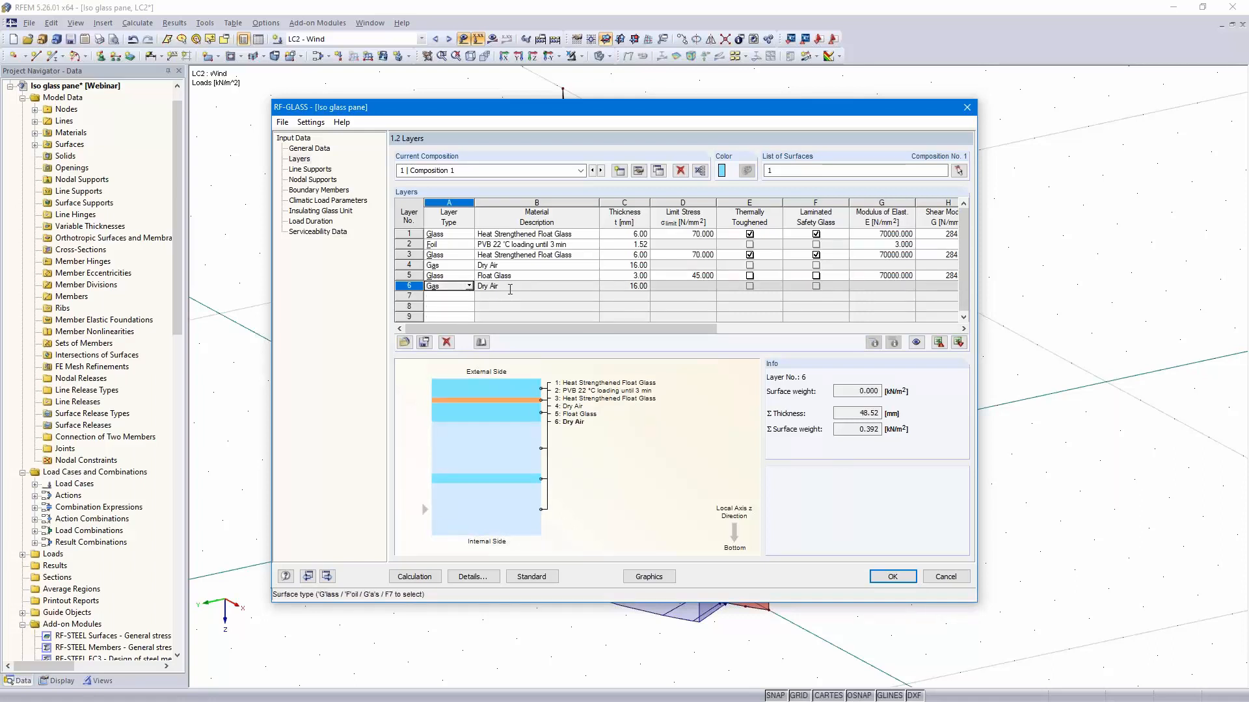
# Add a Glass layer as layer 7 using Heat Strengthened Float Glass from the DIN 18008-1 material library
pyautogui.click(449, 298)
pyautogui.click(469, 296)
pyautogui.click(449, 307)
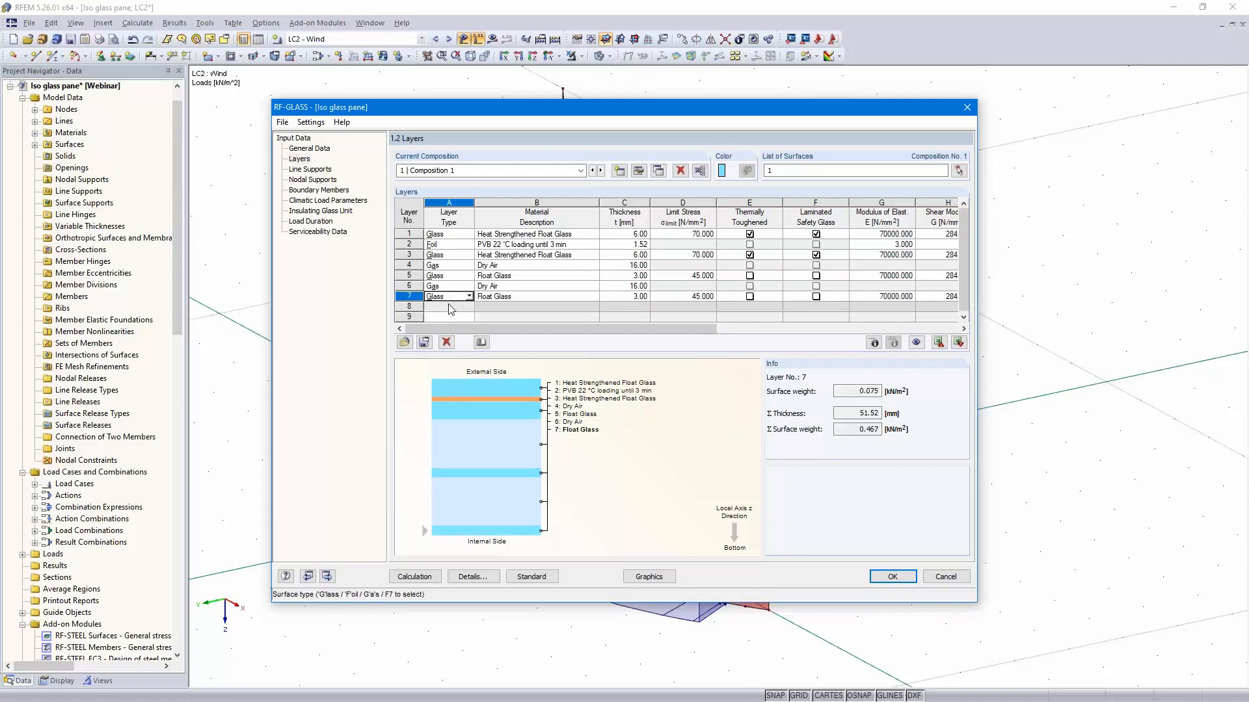
pyautogui.click(593, 299)
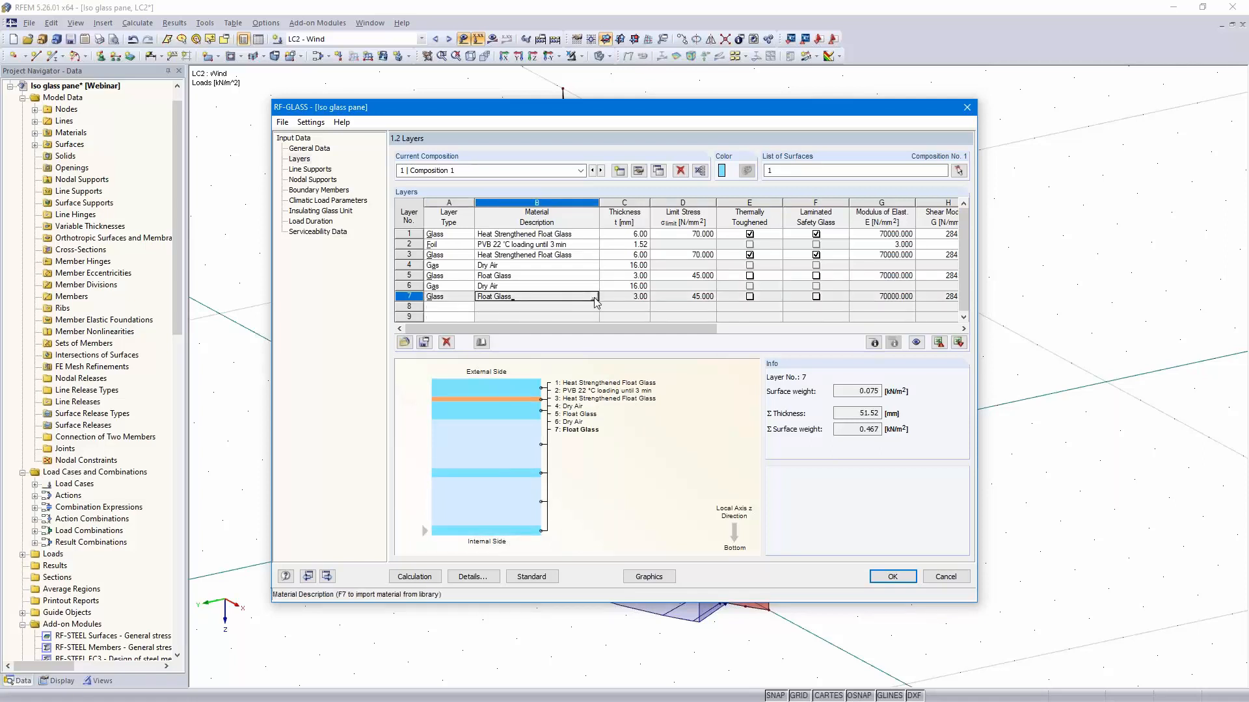
pyautogui.click(594, 299)
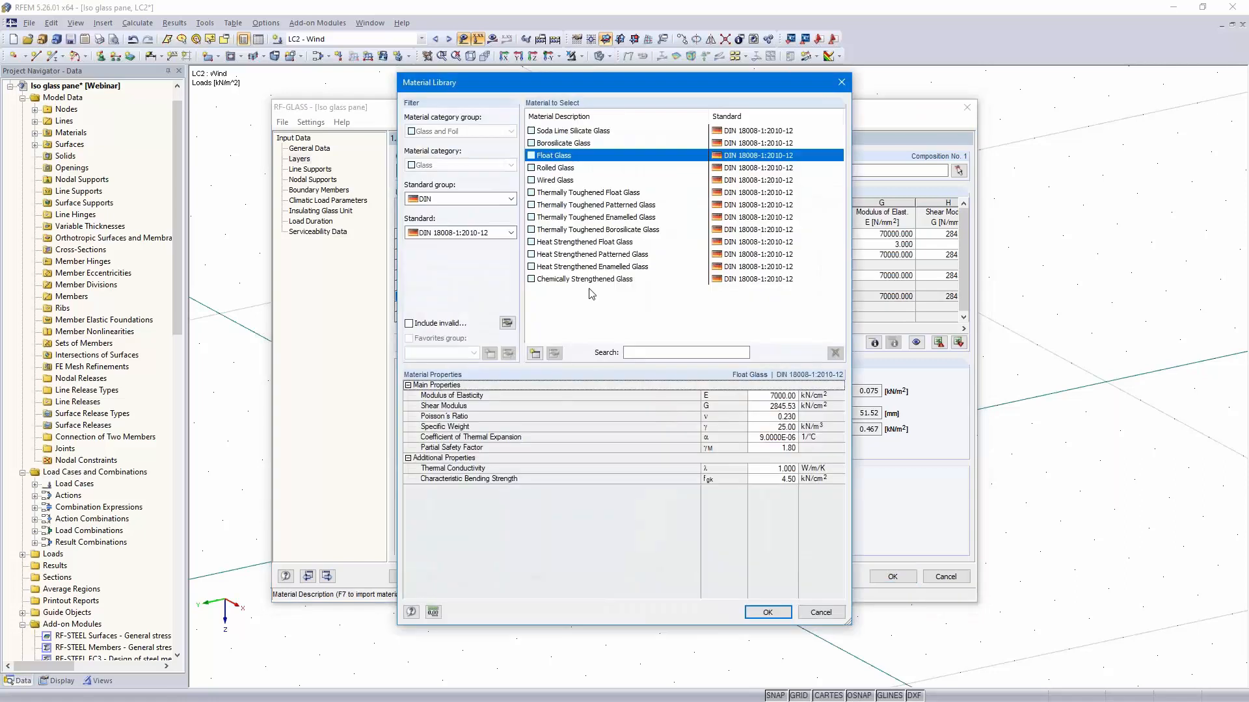
pyautogui.click(577, 242)
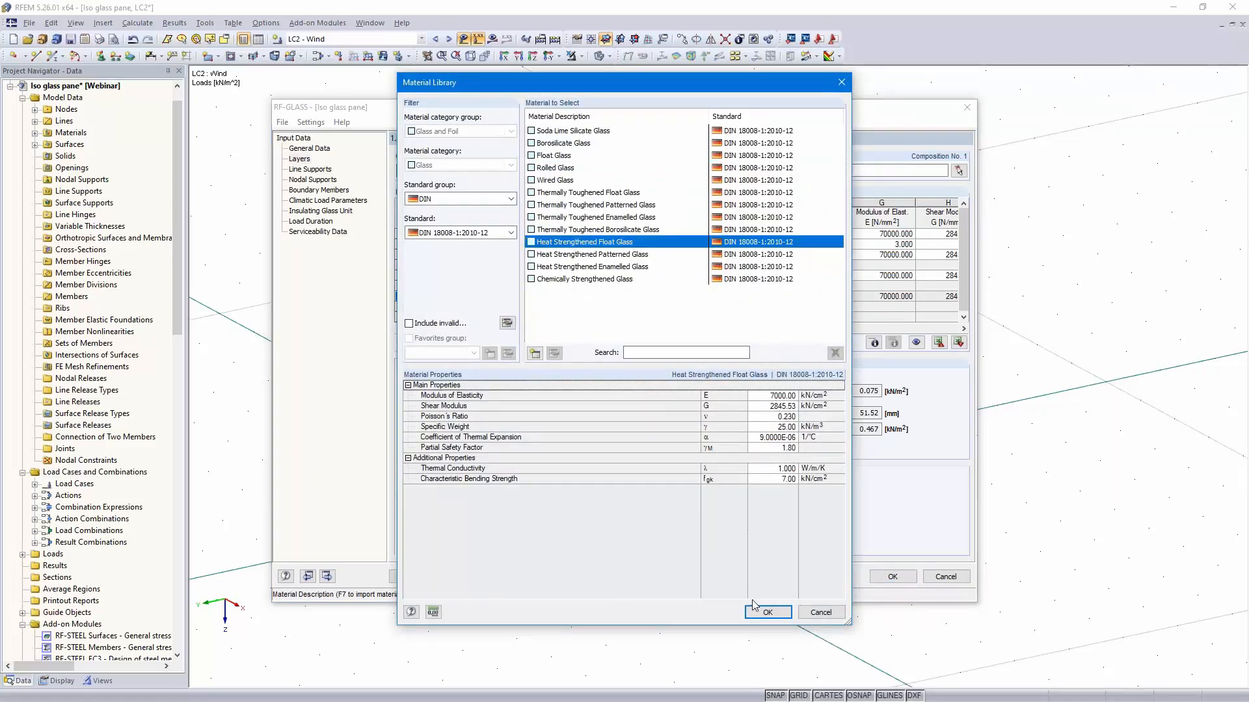
pyautogui.click(768, 612)
# Add a Foil layer as layer 8 and mark glass layer 7 as Thermally Toughened and Laminated Safety Glass
pyautogui.click(448, 309)
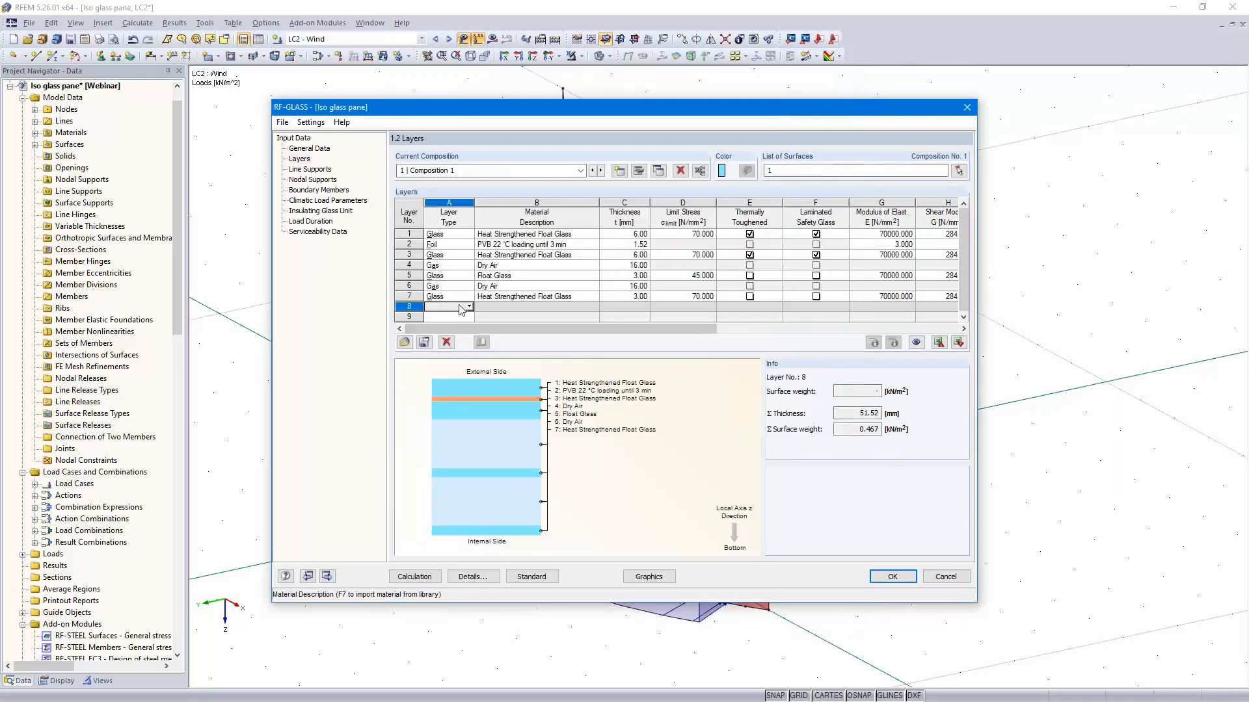
pyautogui.click(449, 329)
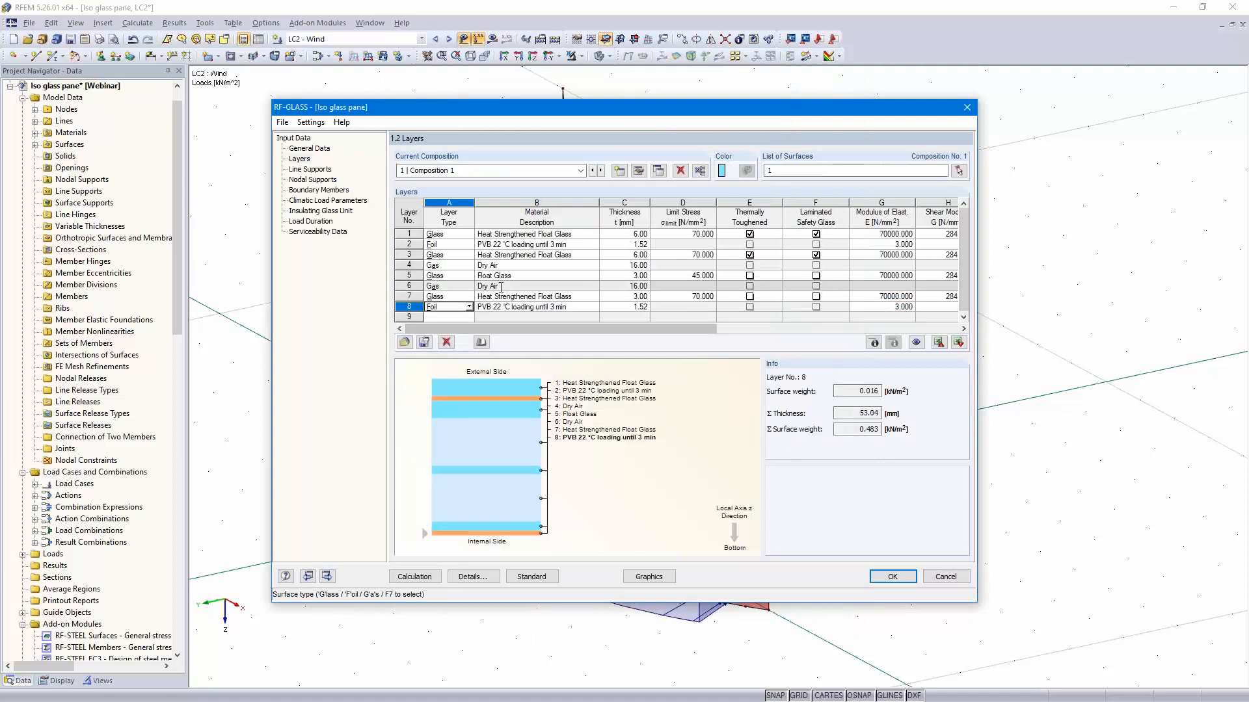
pyautogui.scroll(-3, 649, 311)
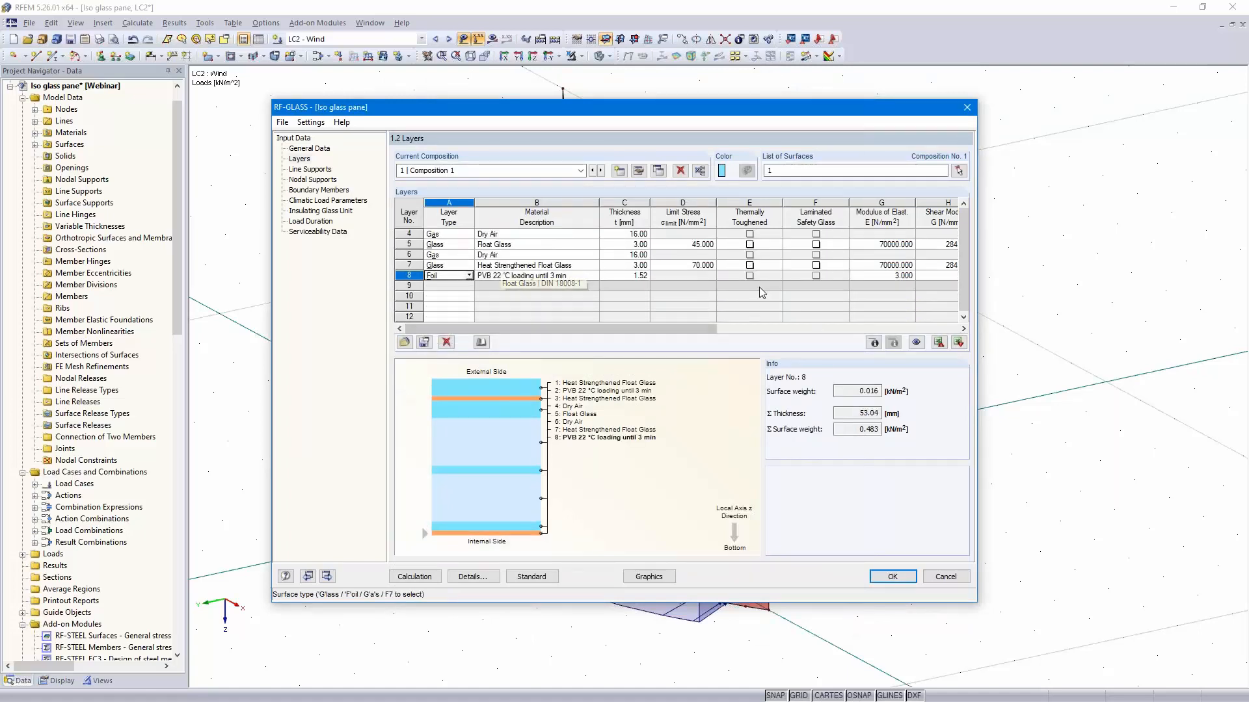
pyautogui.click(750, 265)
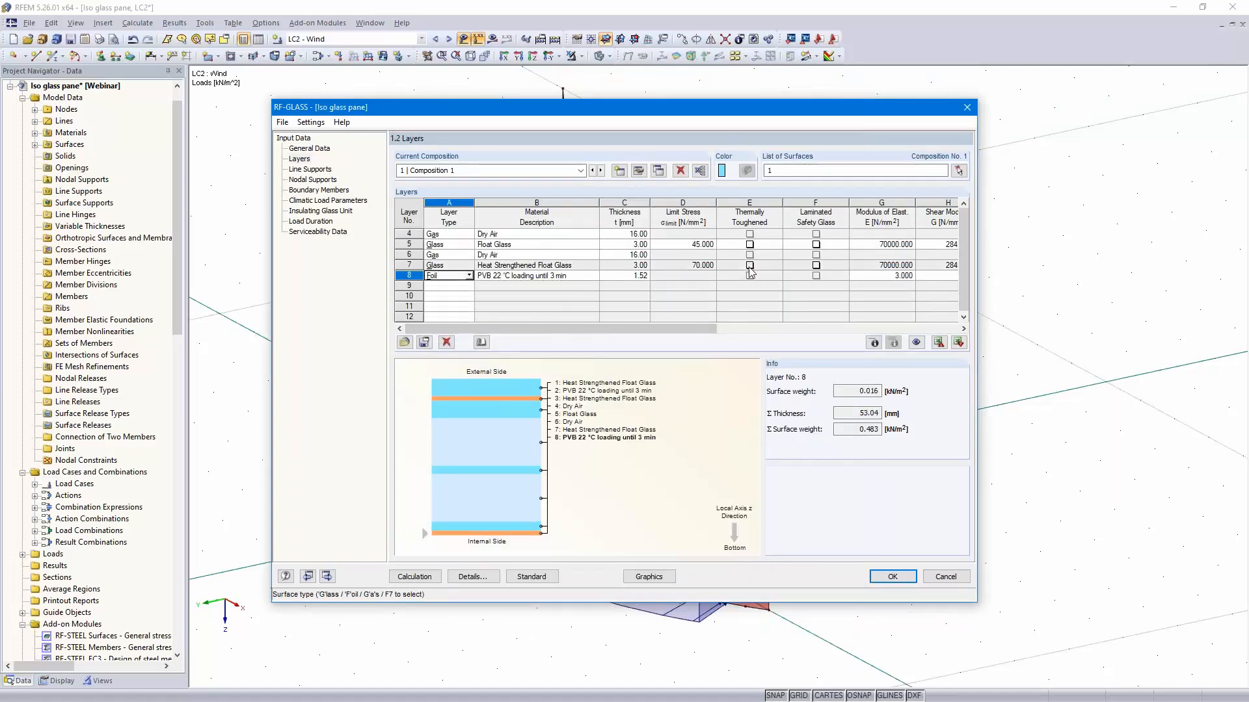
pyautogui.click(816, 265)
# Add a Glass layer as layer 9 beneath the second foil
pyautogui.click(449, 286)
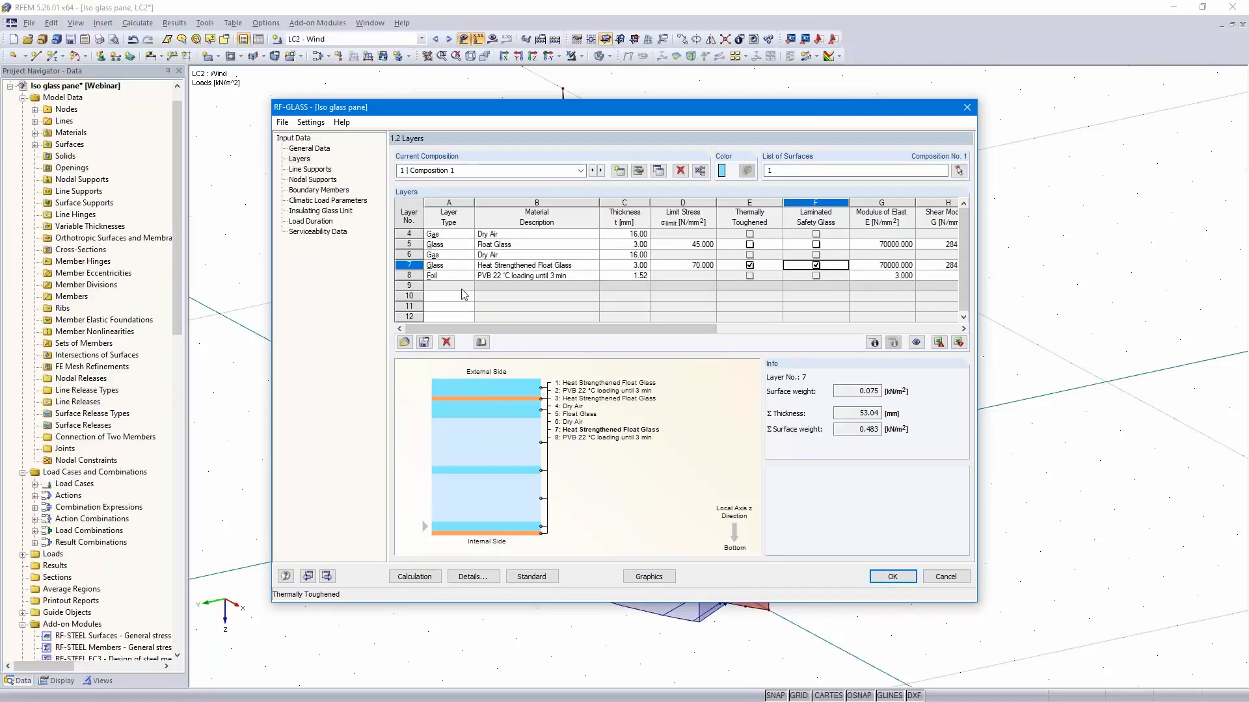
pyautogui.click(469, 286)
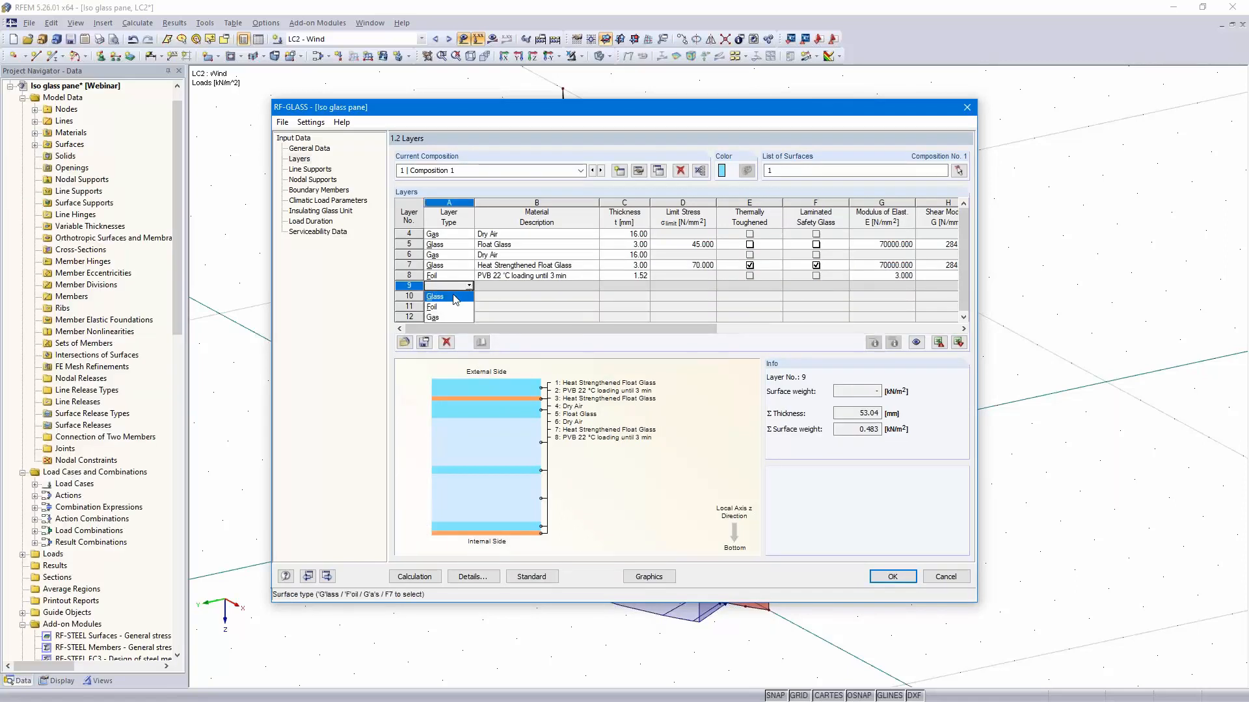
pyautogui.click(456, 297)
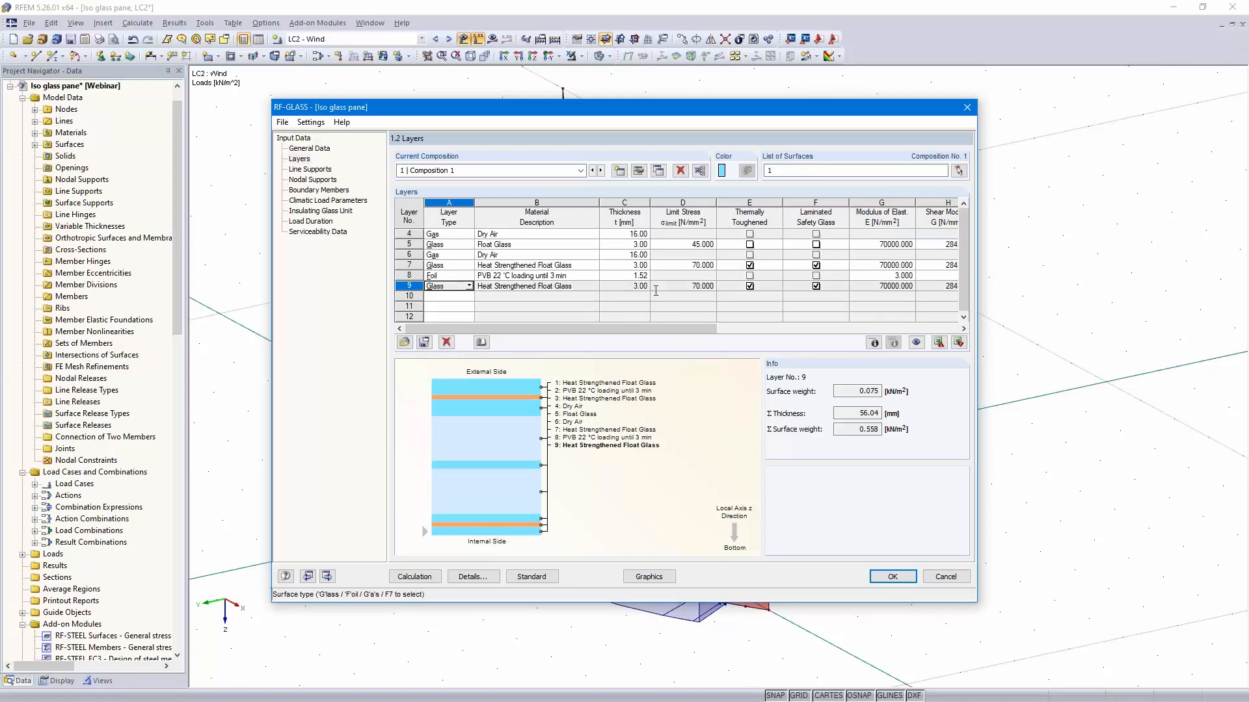
# Set the thickness of glass layers 7 and 9 to 6 mm each
pyautogui.click(628, 265)
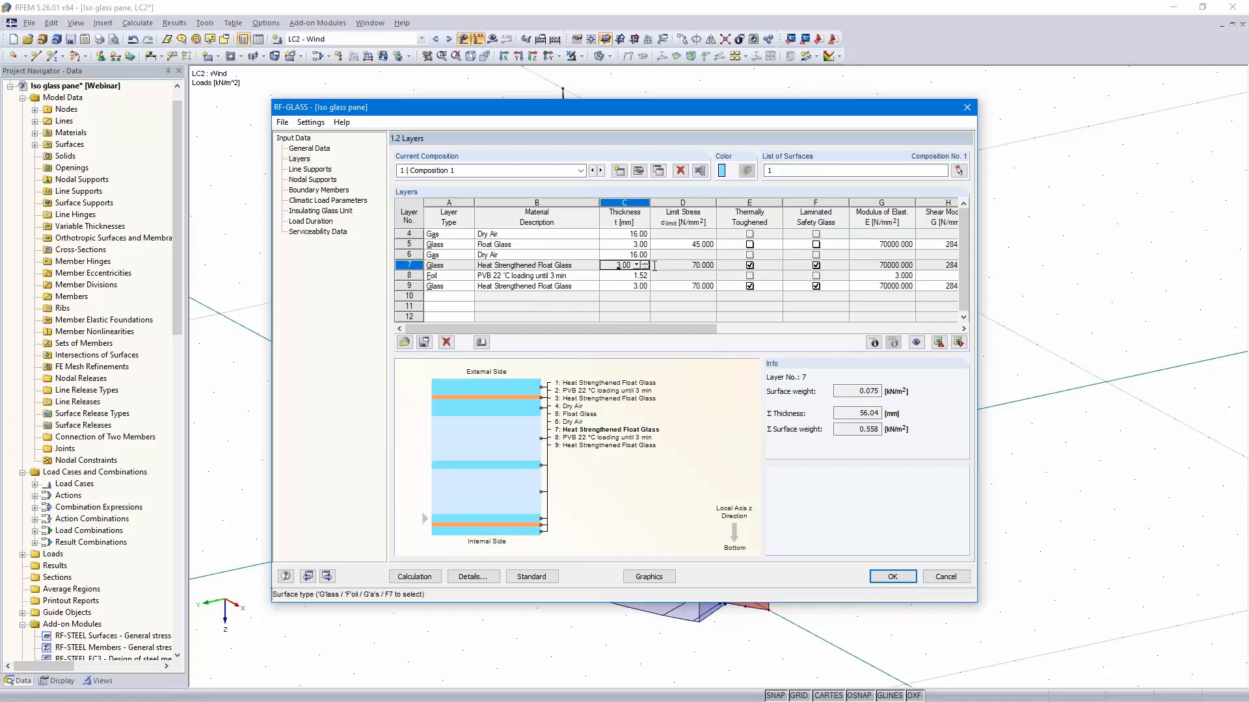
pyautogui.write('6')
pyautogui.click(612, 285)
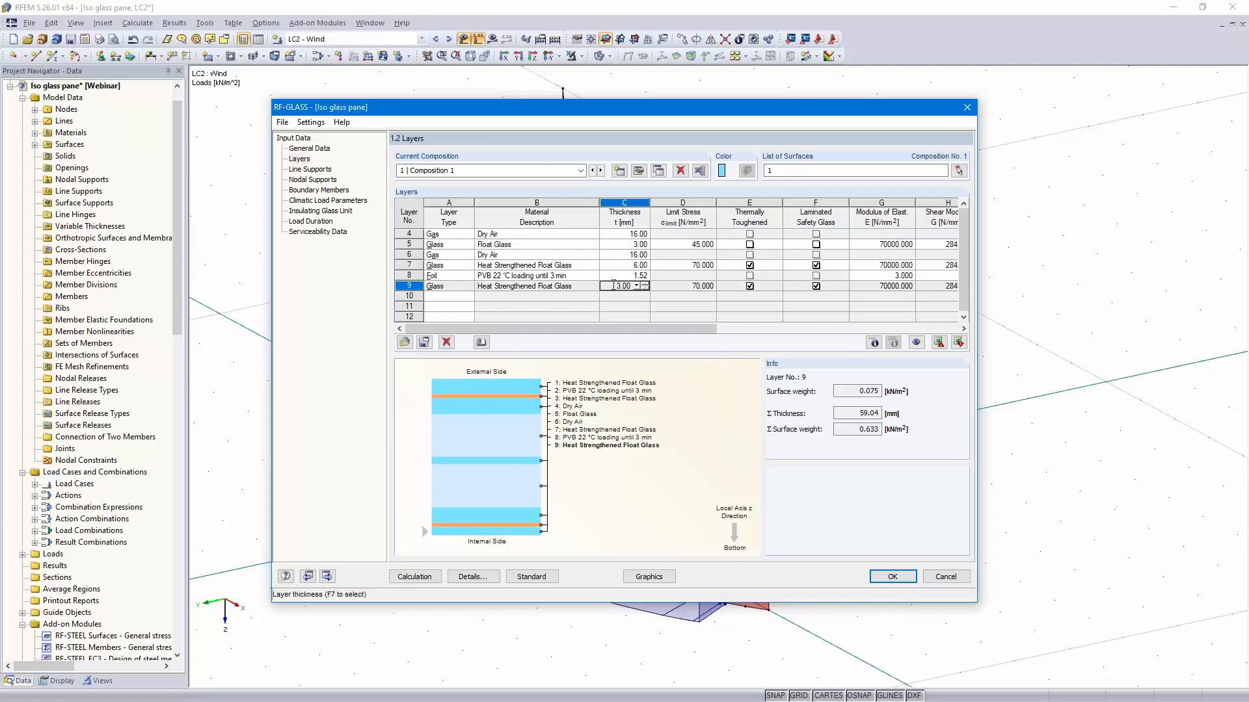
pyautogui.write('6')
pyautogui.press('Tab')
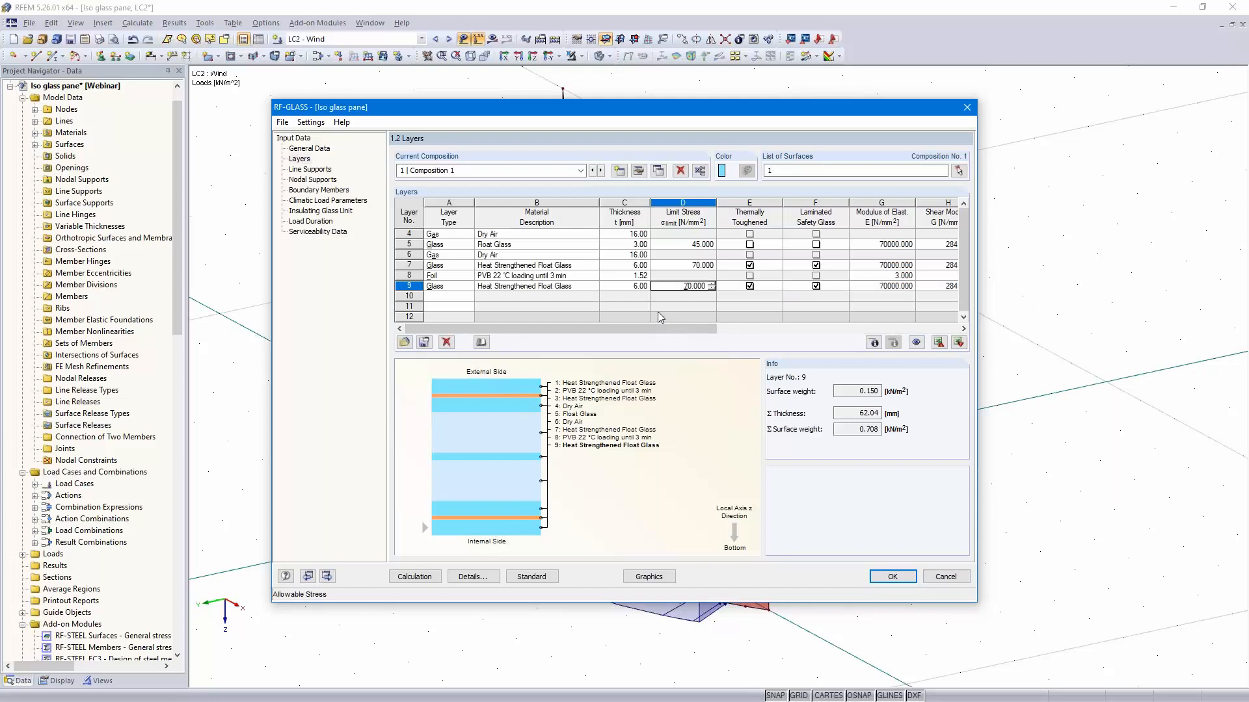
pyautogui.scroll(1, 657, 311)
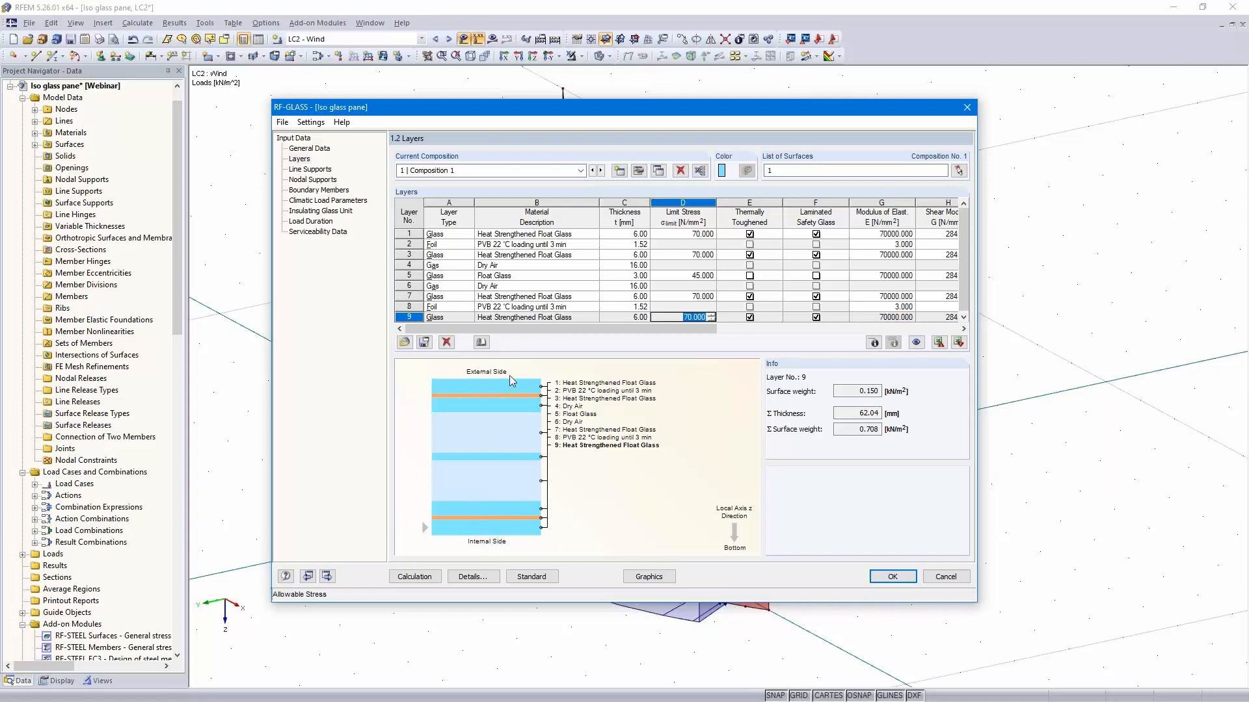
# In the details of Composition 1, enable saving of the created temporary models and disable the consideration of coupling
pyautogui.click(639, 172)
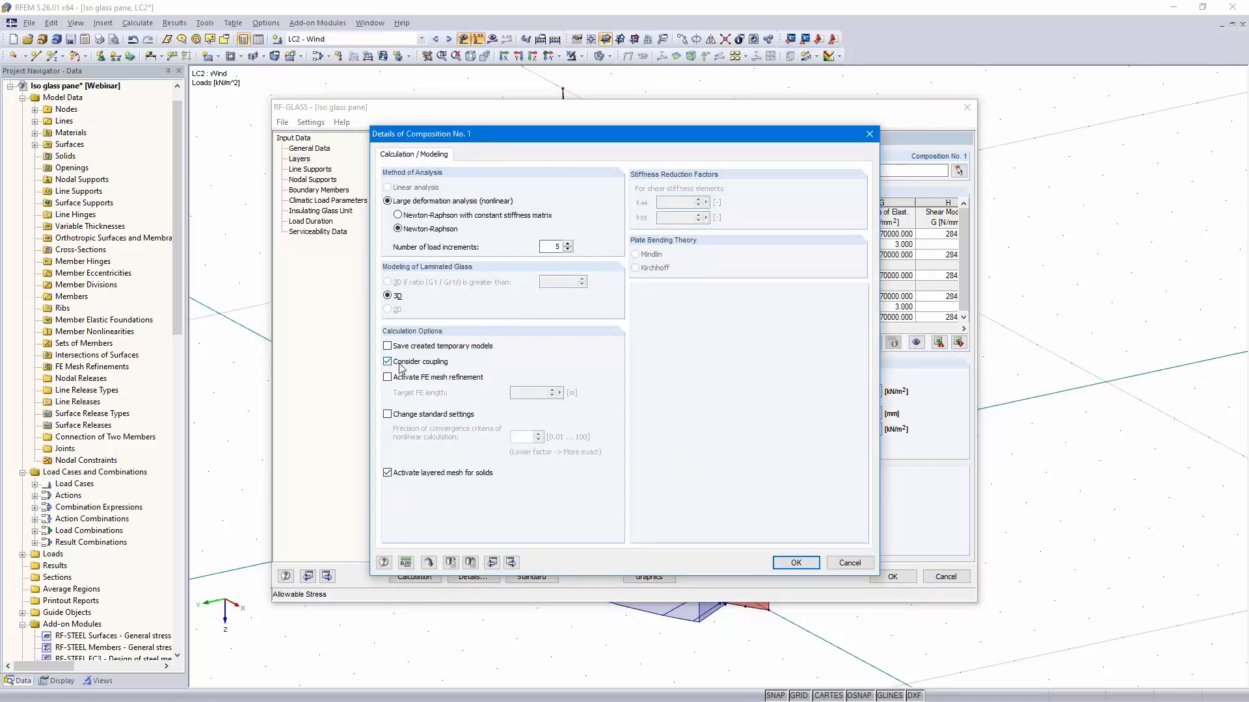
pyautogui.click(387, 346)
pyautogui.click(388, 361)
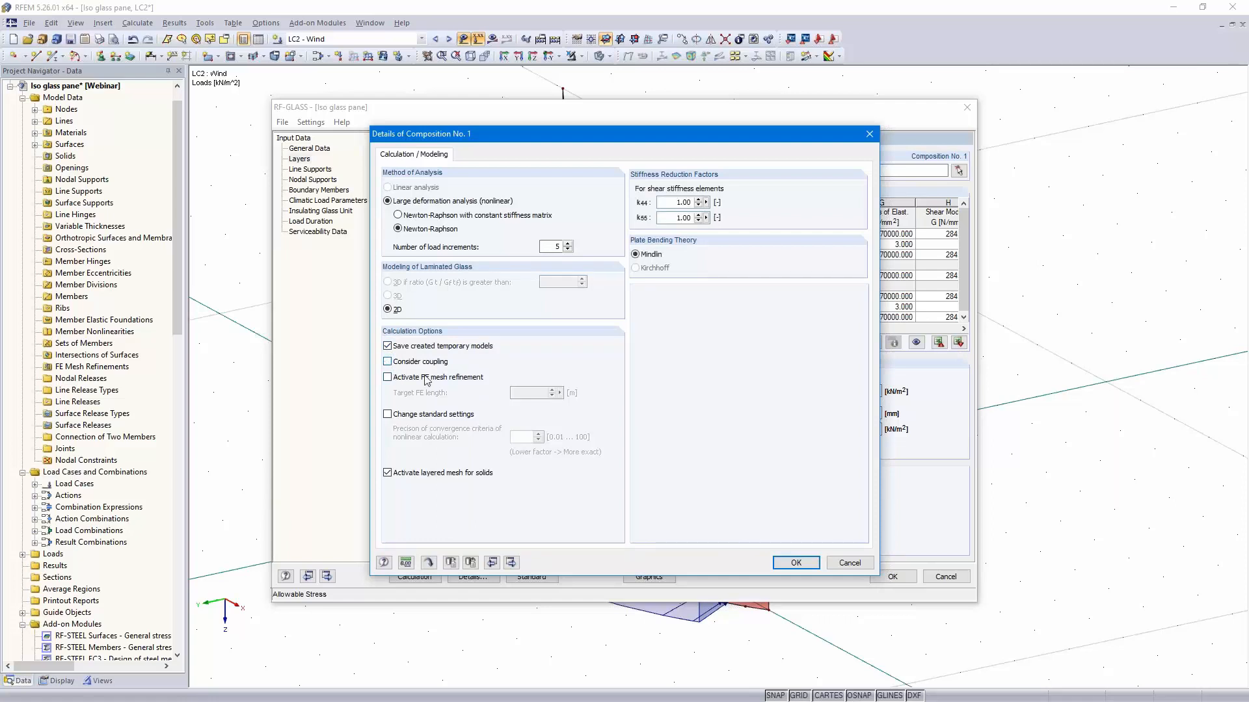
# Activate FE mesh refinement with a target FE length of 0.05 m and deactivate the layered mesh for solids
pyautogui.click(387, 377)
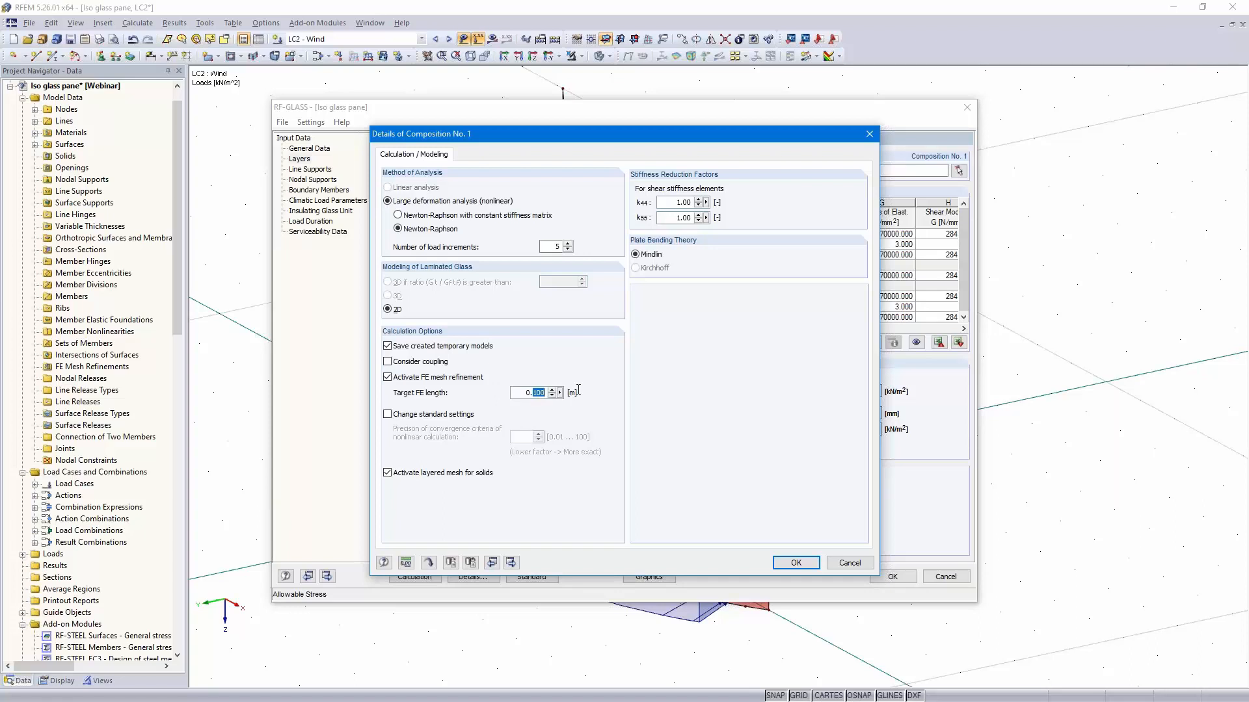
pyautogui.write('05')
pyautogui.click(388, 474)
pyautogui.click(792, 564)
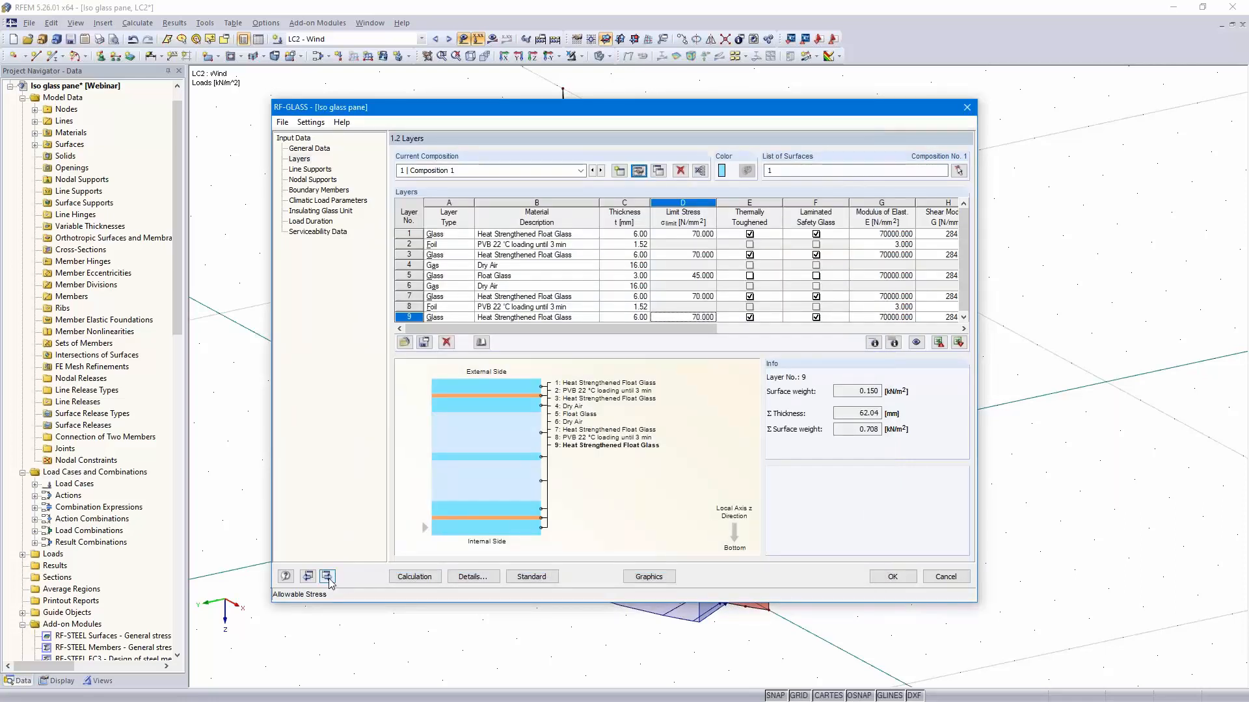
# Define line support 1 on lines 1-6 around the curved pane with the User-defined support type
pyautogui.click(327, 577)
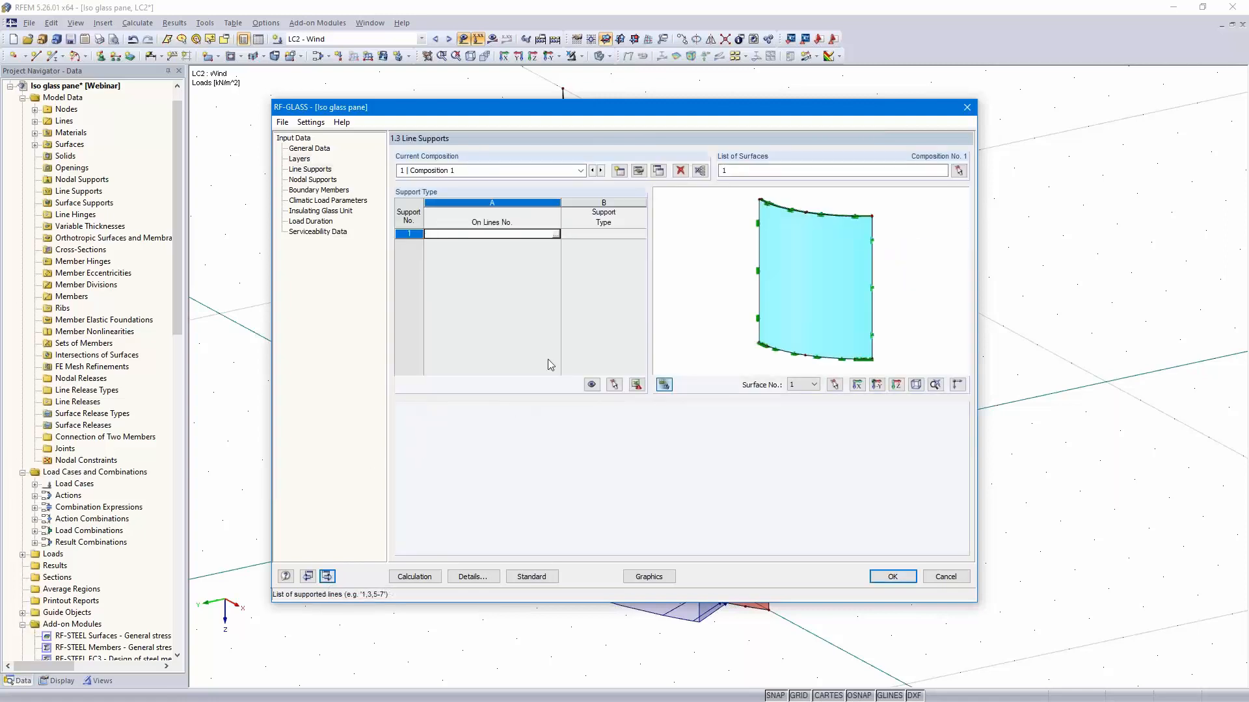
pyautogui.click(556, 235)
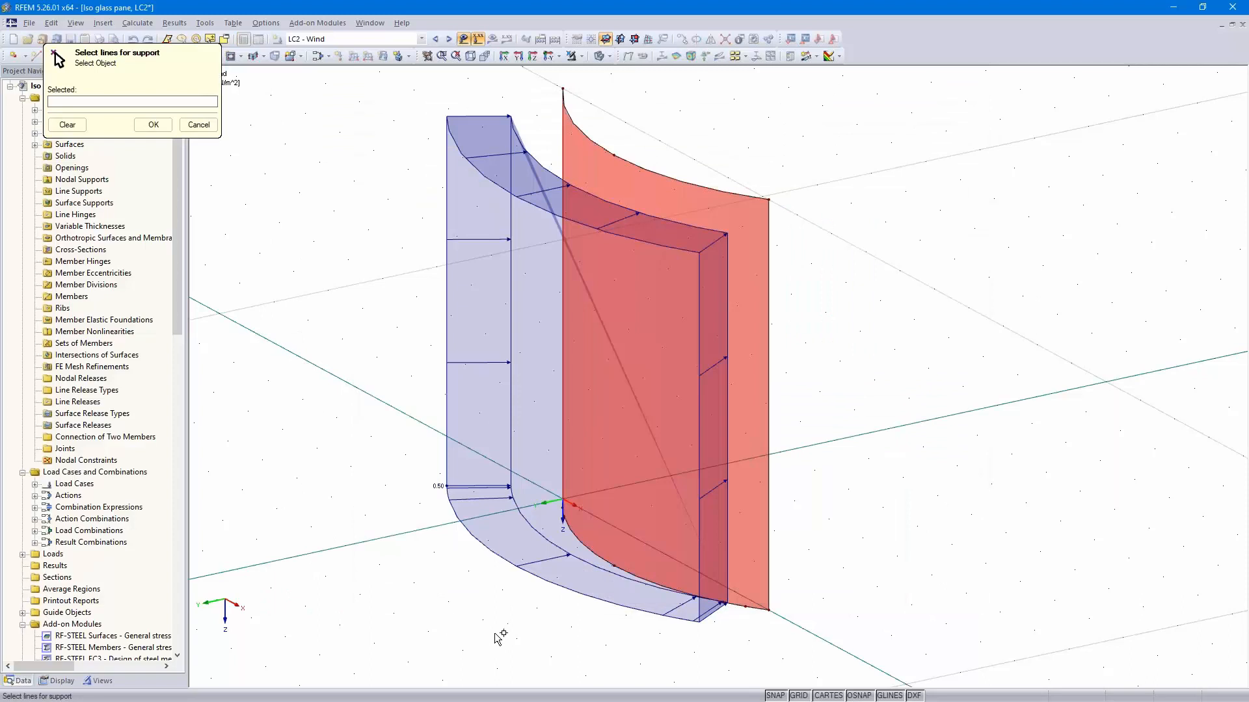
pyautogui.moveTo(495, 632); pyautogui.dragTo(881, 77)
pyautogui.click(152, 125)
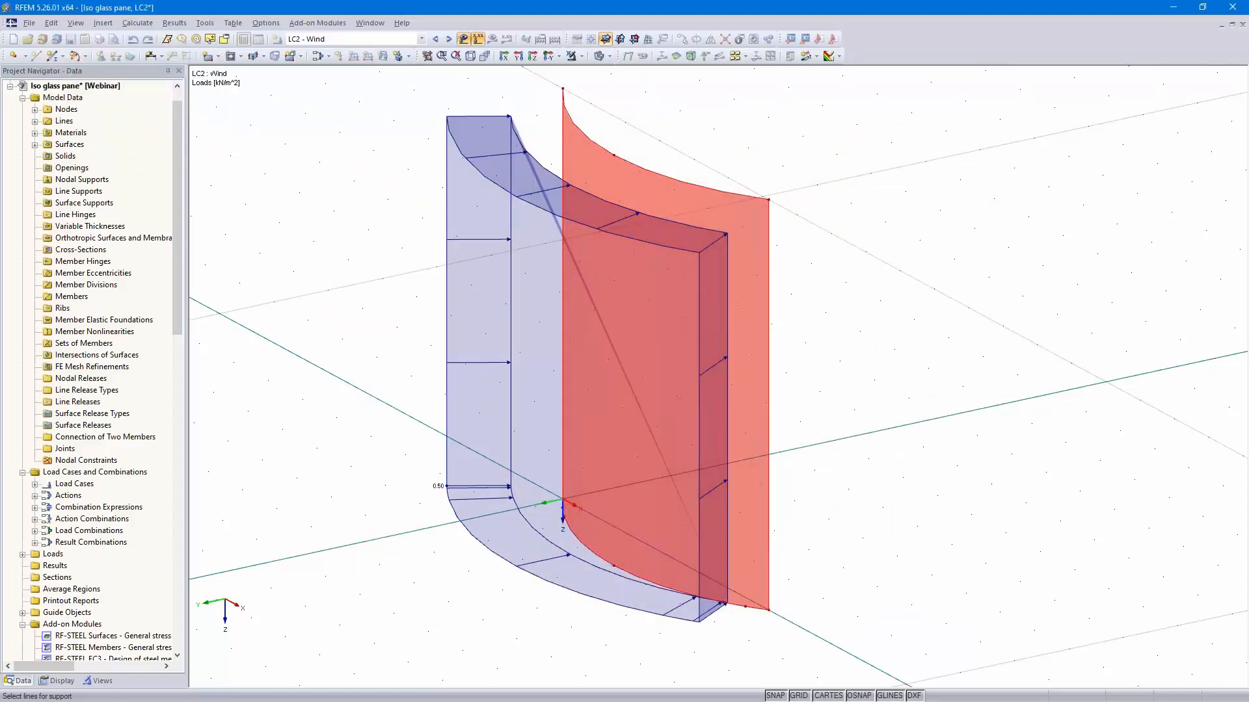
pyautogui.click(623, 234)
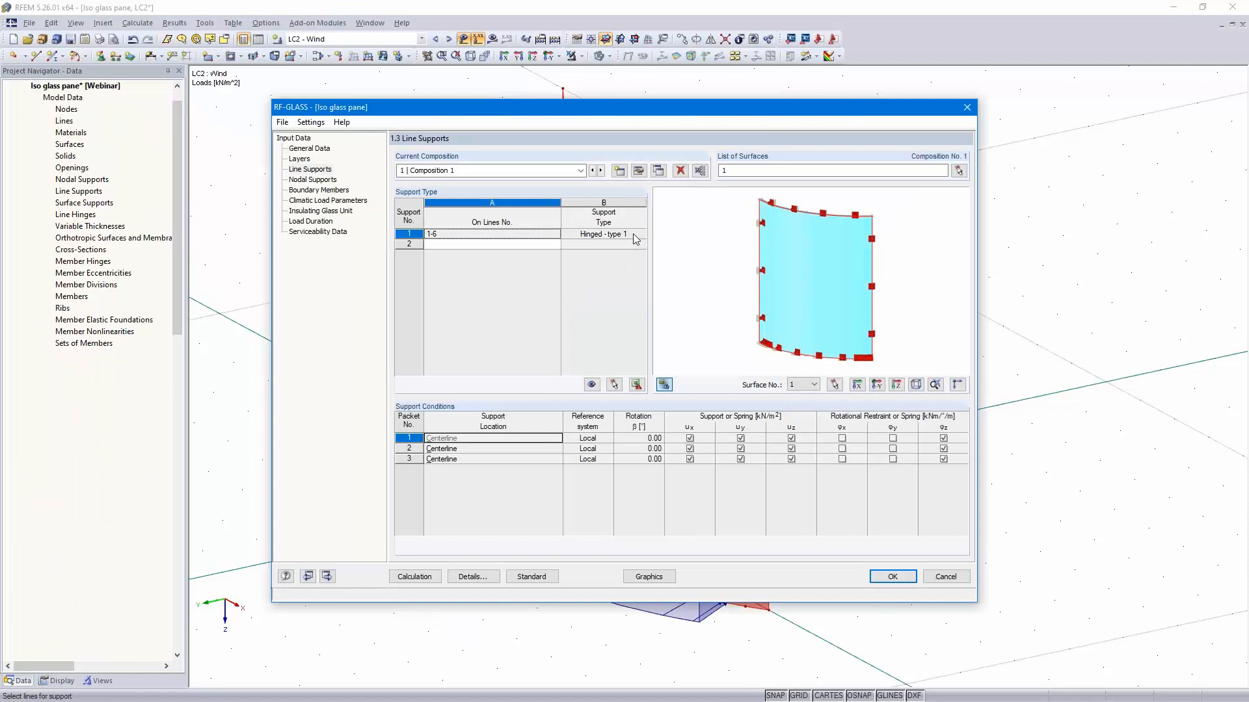
pyautogui.click(641, 234)
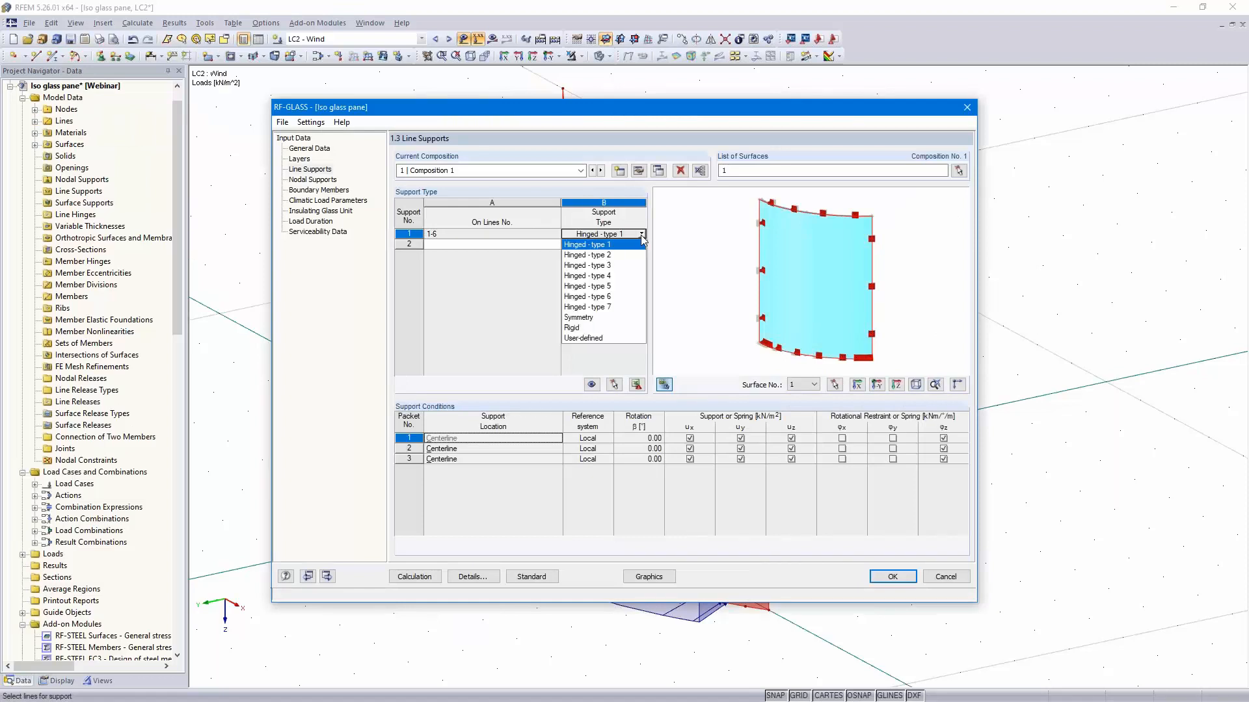
pyautogui.click(616, 339)
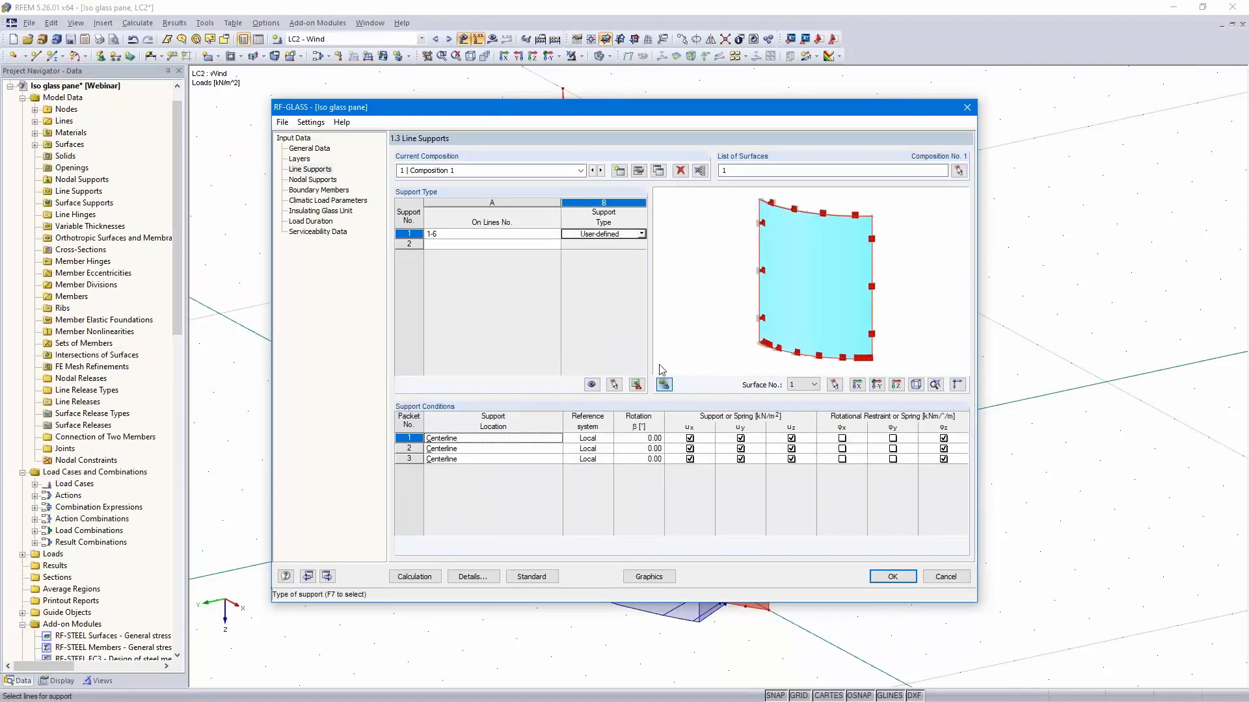
# Show the local line axes in the line support preview and examine their orientation along the pane's edges
pyautogui.click(958, 384)
pyautogui.scroll(5, 767, 292)
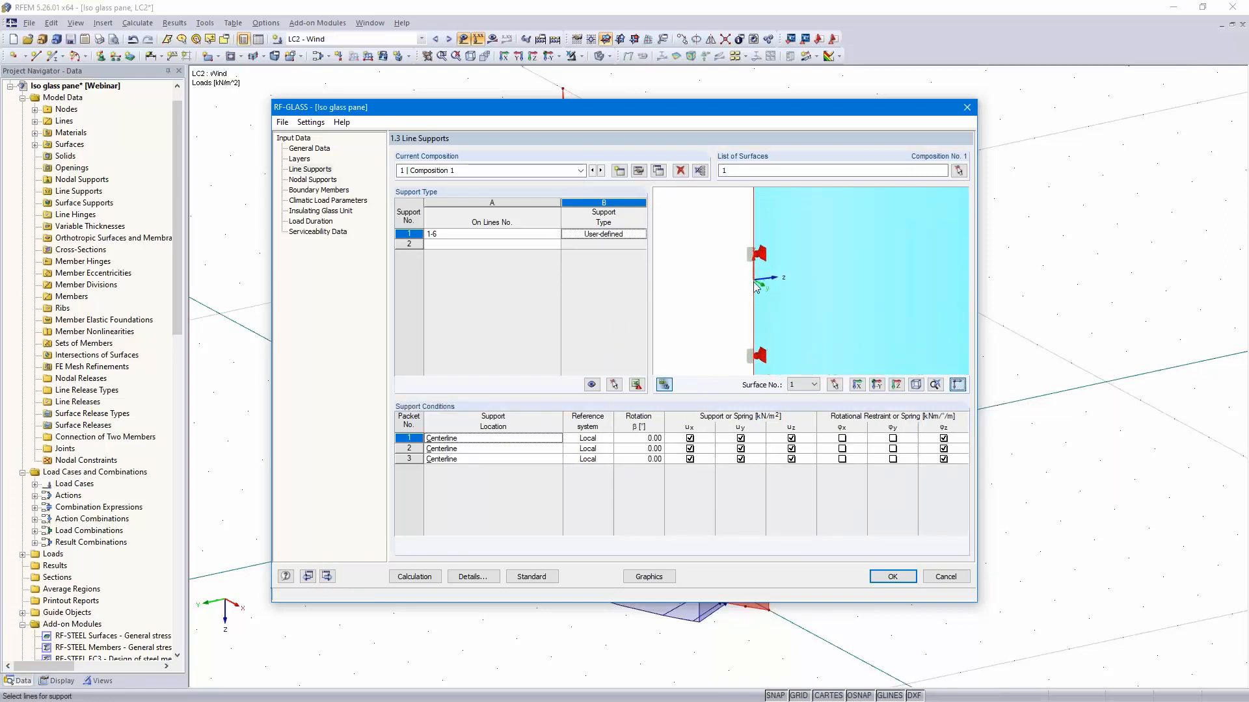
pyautogui.scroll(-5, 775, 292)
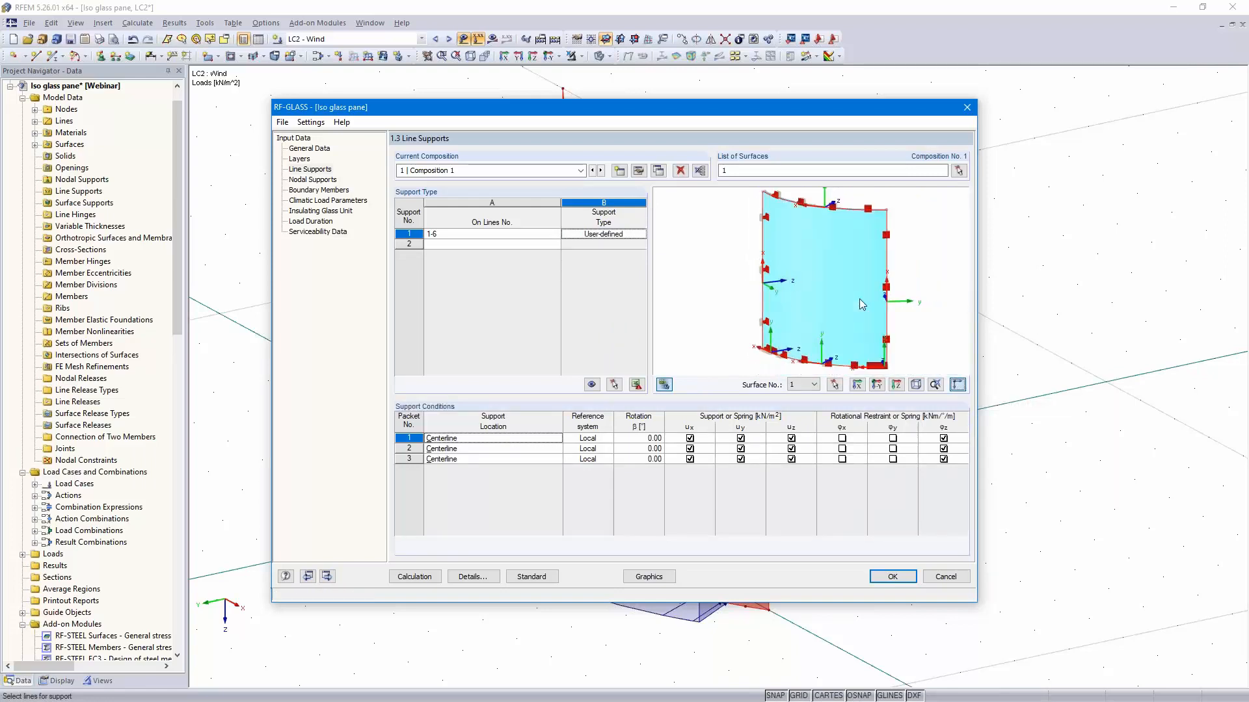
pyautogui.keyDown('ctrl'); pyautogui.moveTo(813, 343); pyautogui.dragTo(828, 367, button='middle'); pyautogui.keyUp('ctrl')
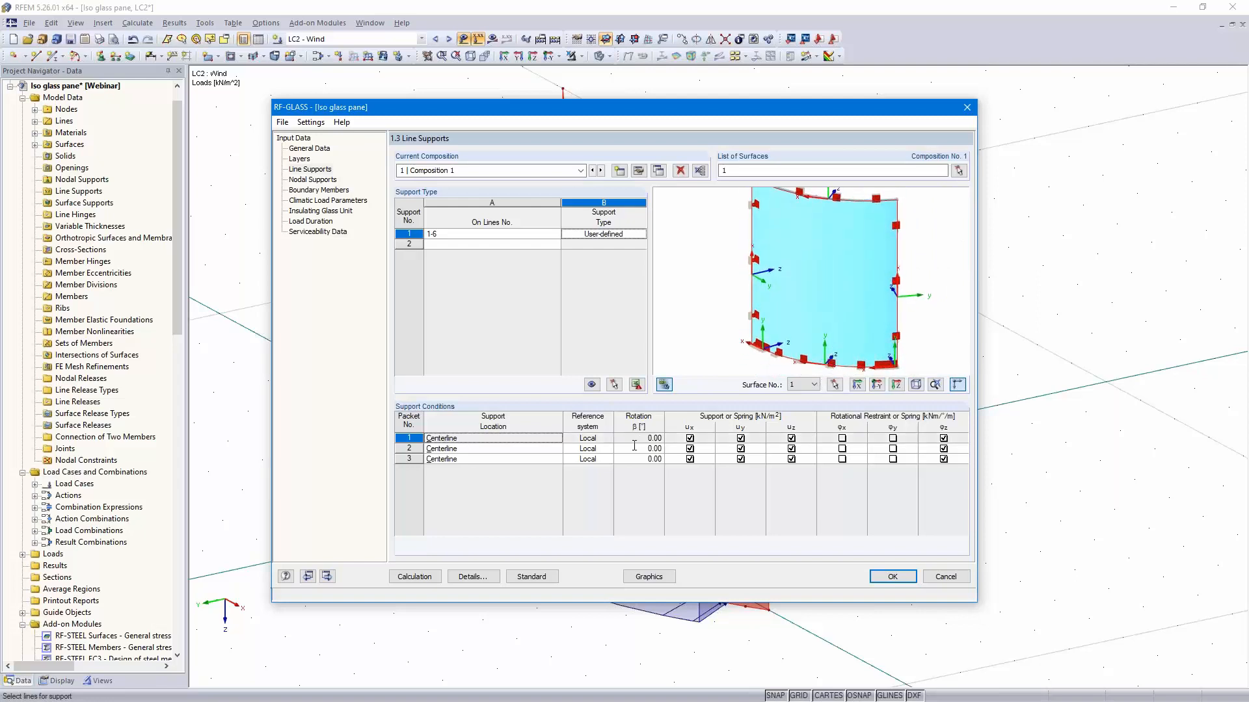
# Release the ux and uy supports for packets 1, 2 and 3 of the line support
pyautogui.click(690, 439)
pyautogui.click(690, 449)
pyautogui.click(690, 459)
pyautogui.click(738, 438)
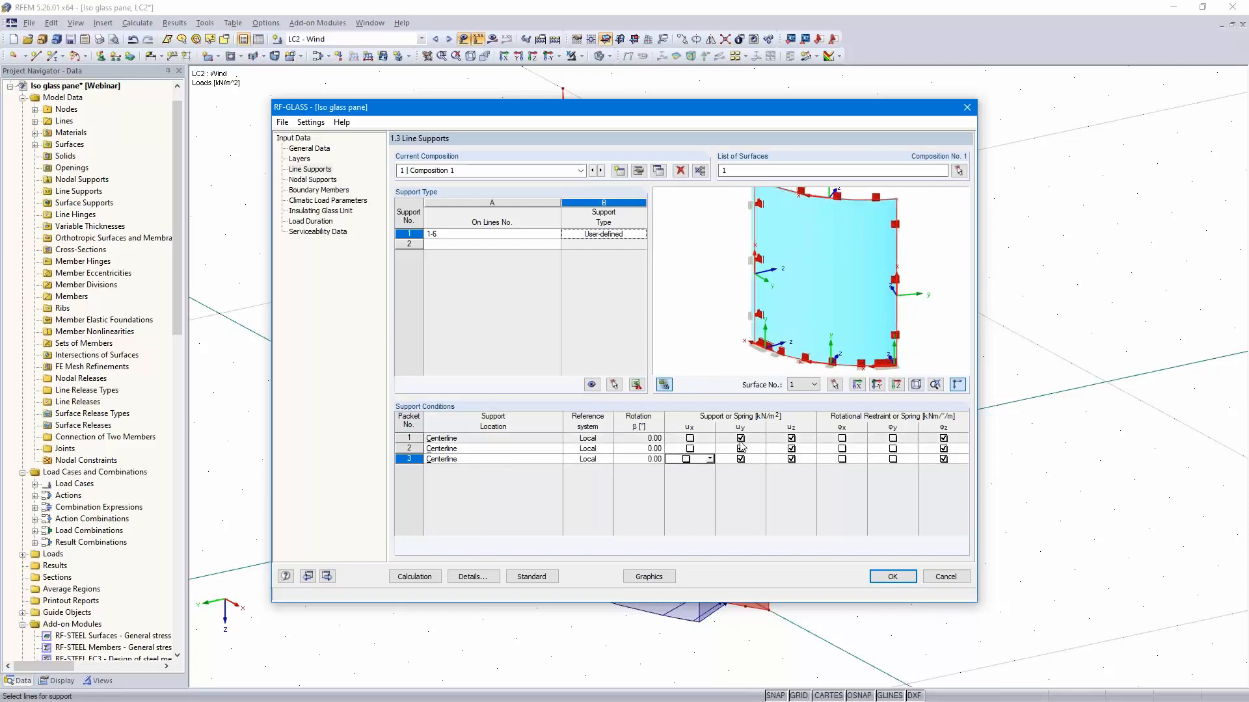
pyautogui.click(740, 449)
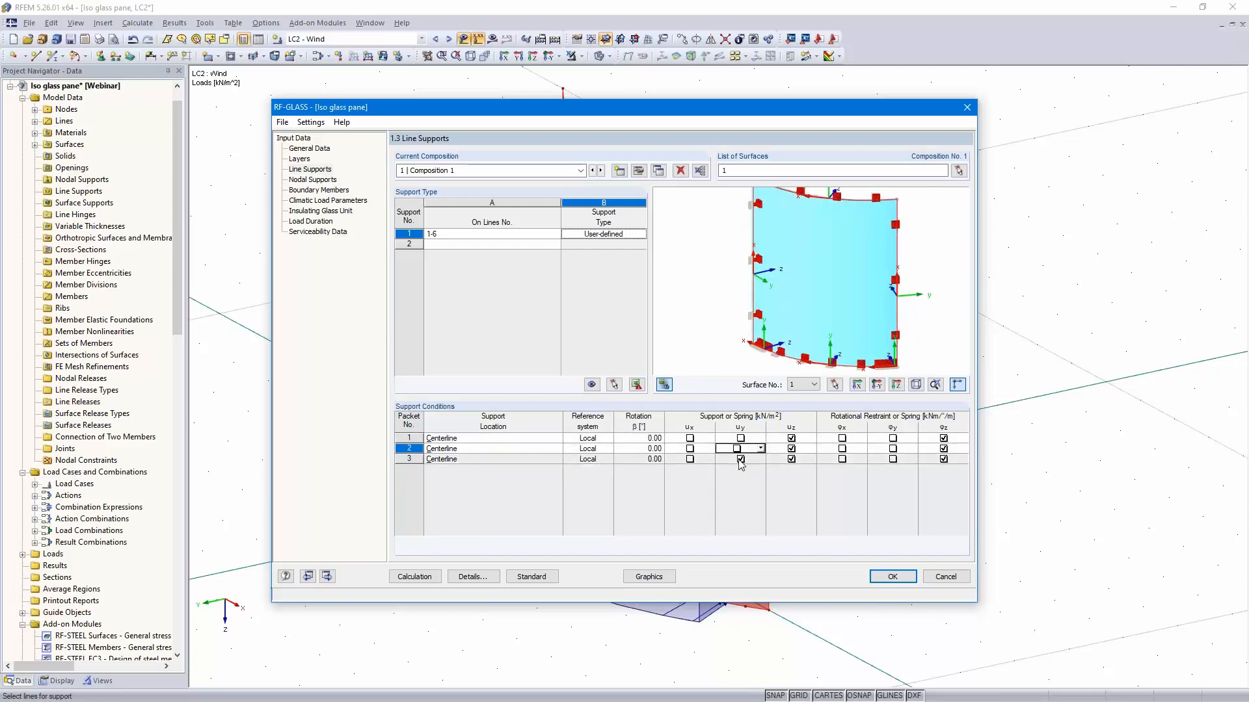
pyautogui.click(740, 459)
# Release the rotational restraint φz for all three packets of the line support
pyautogui.click(943, 438)
pyautogui.click(942, 449)
pyautogui.click(943, 459)
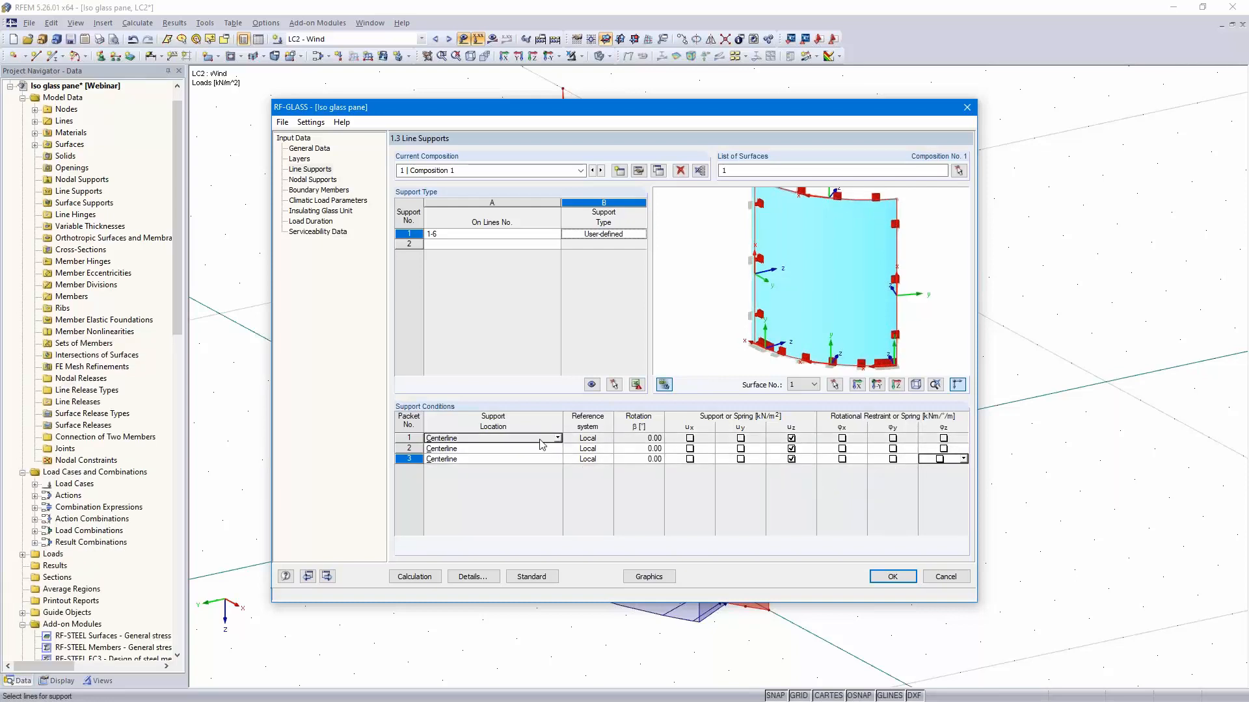
# Check the Centerline support location of packets 1, 2 and 3 in the line support preview
pyautogui.click(428, 437)
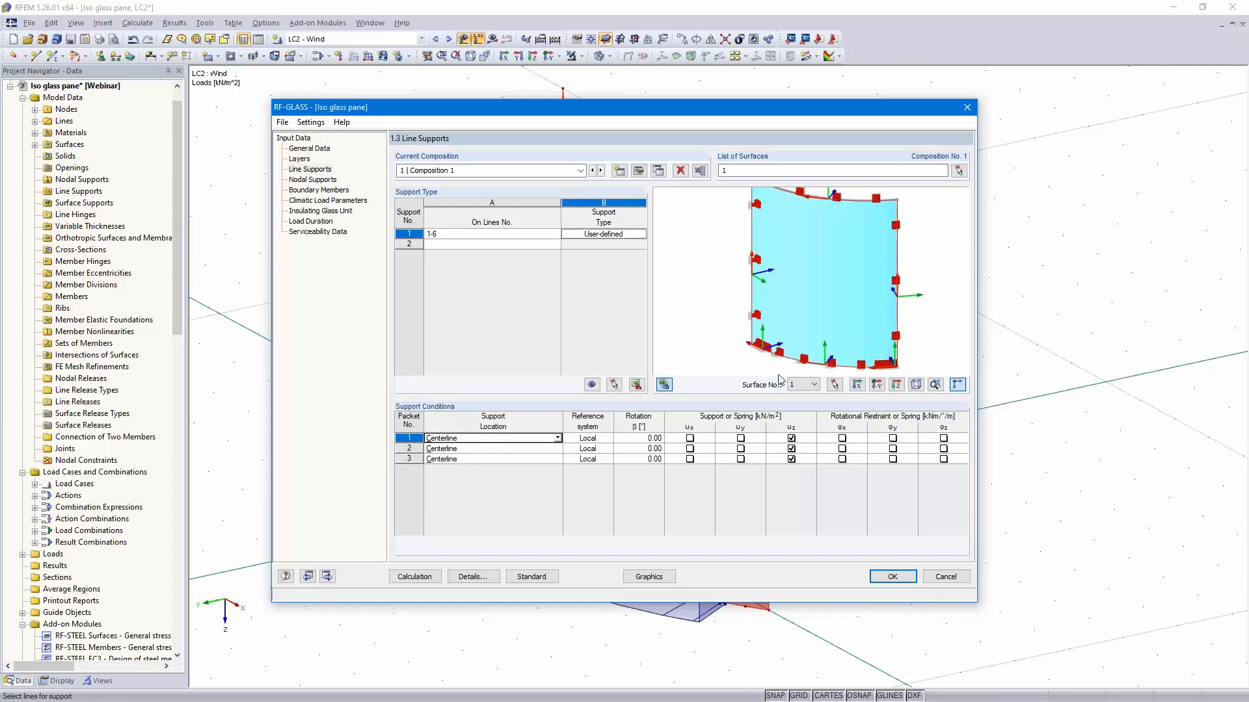
pyautogui.click(636, 384)
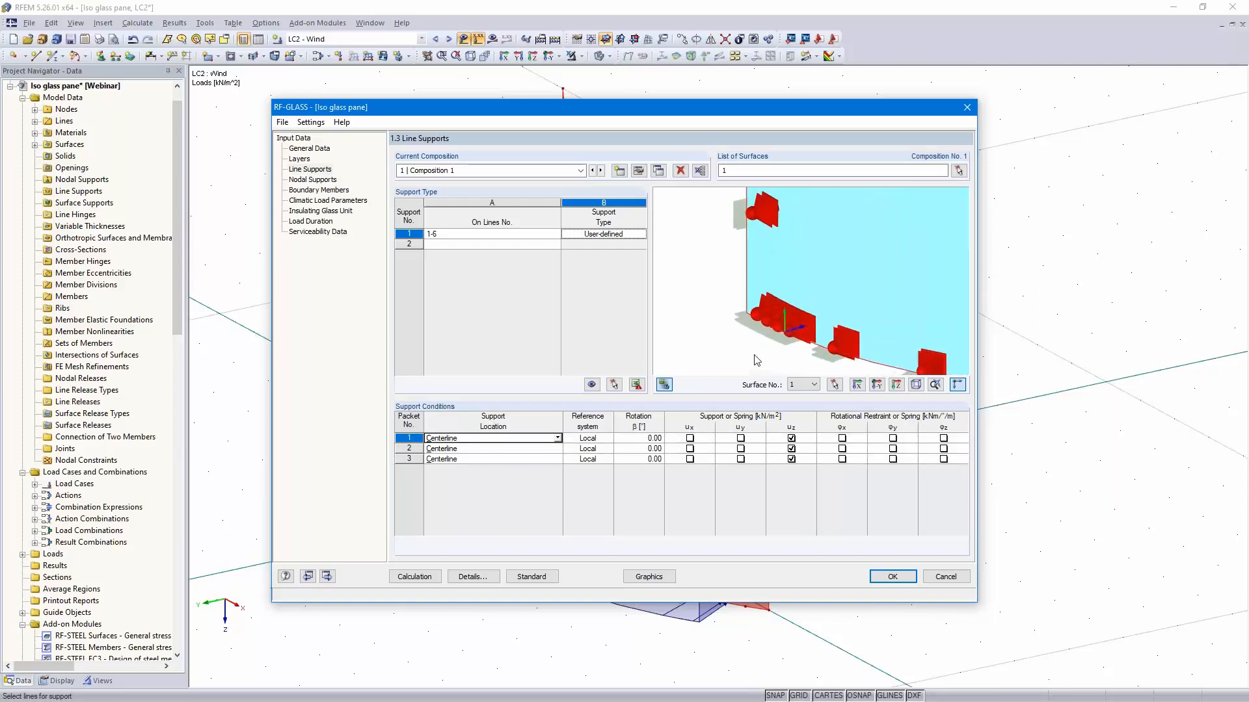
pyautogui.click(502, 450)
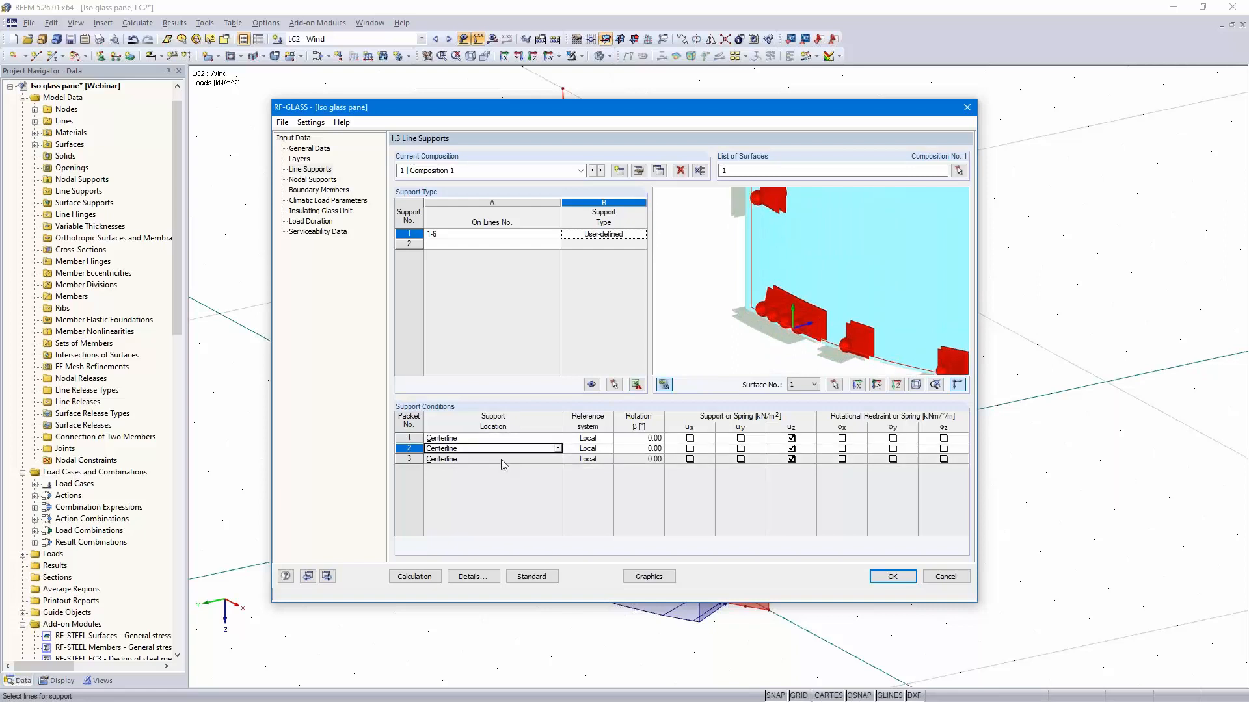
pyautogui.click(502, 459)
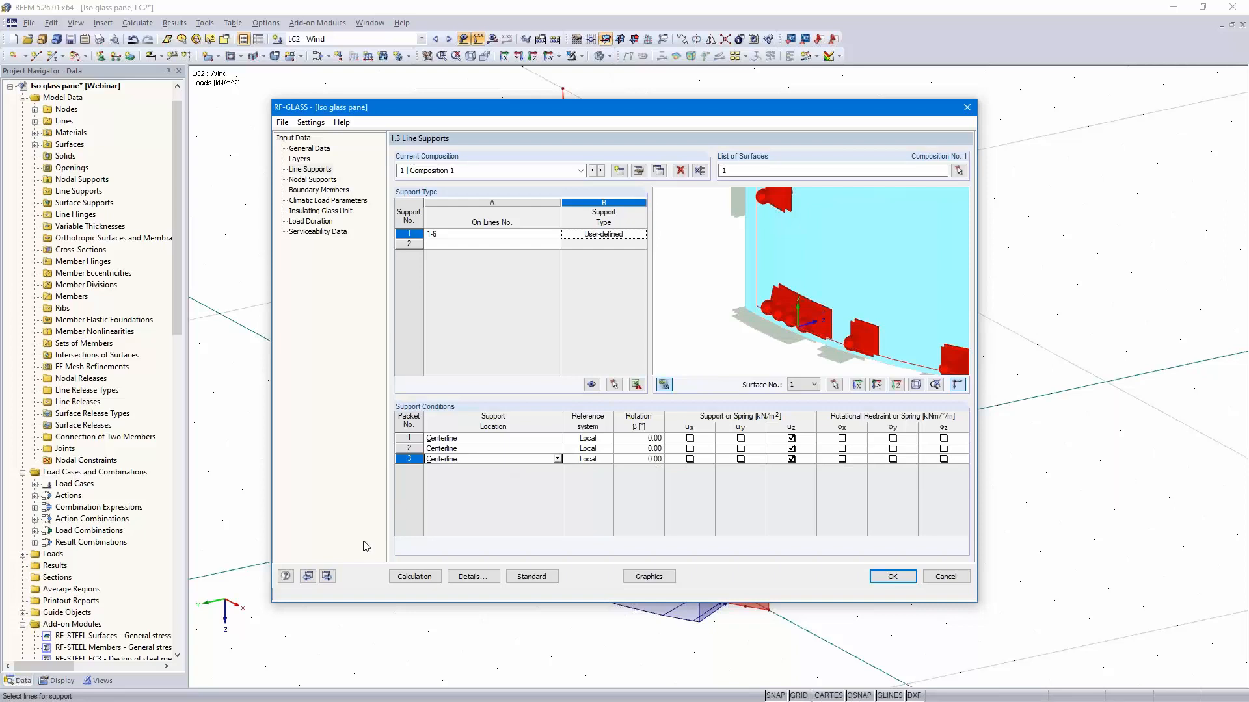
# Hide the load display and assign nodal support 1 to nodes 7 and 9 near the ends of the pane's curved bottom edge
pyautogui.click(327, 576)
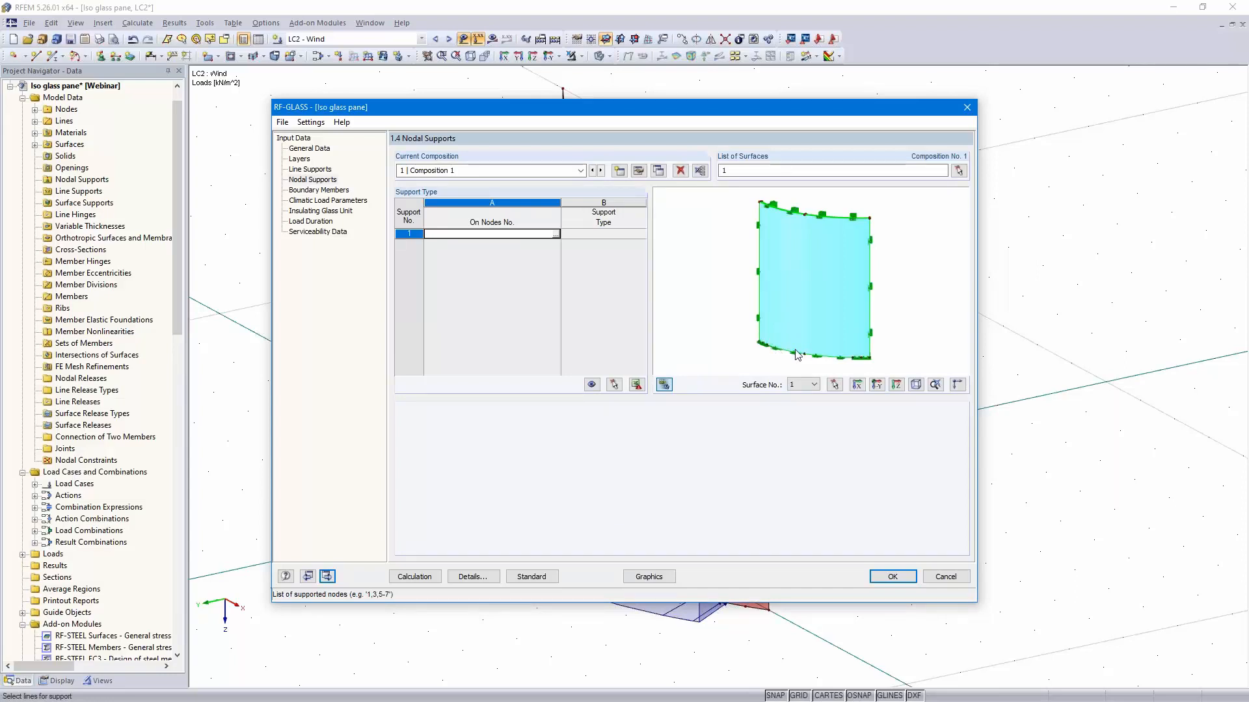
pyautogui.click(556, 235)
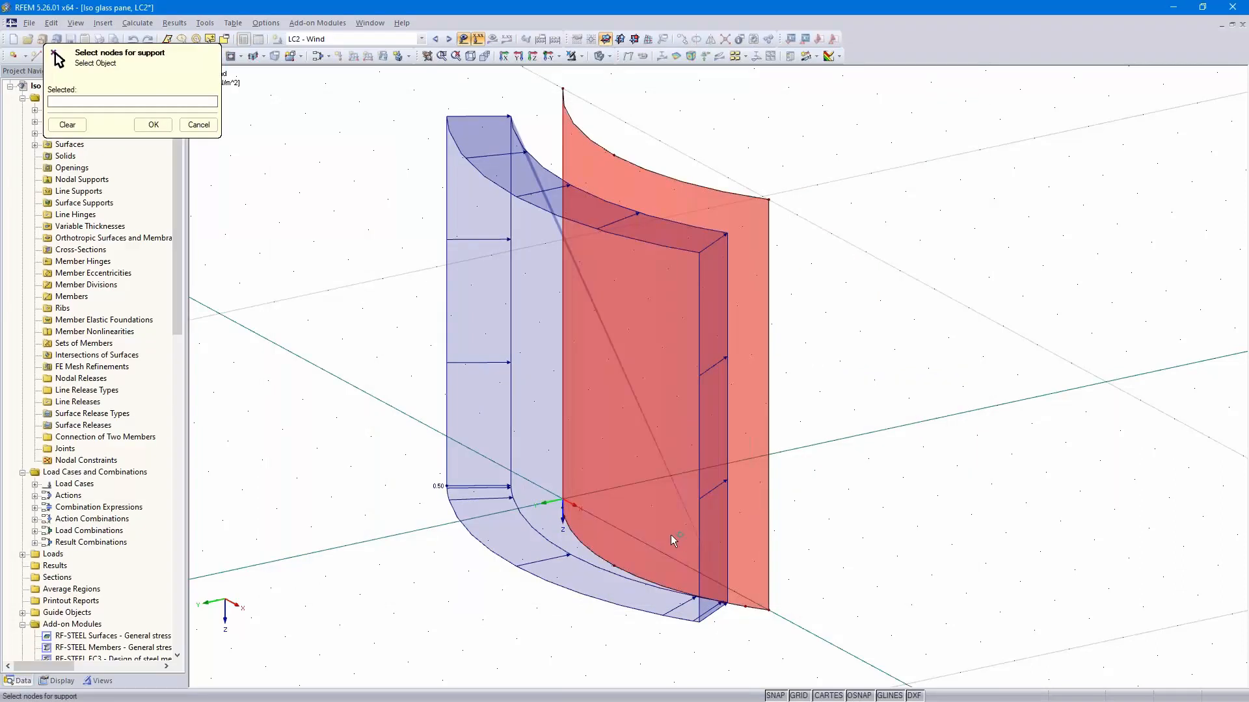
pyautogui.scroll(1, 748, 546)
pyautogui.scroll(4, 569, 588)
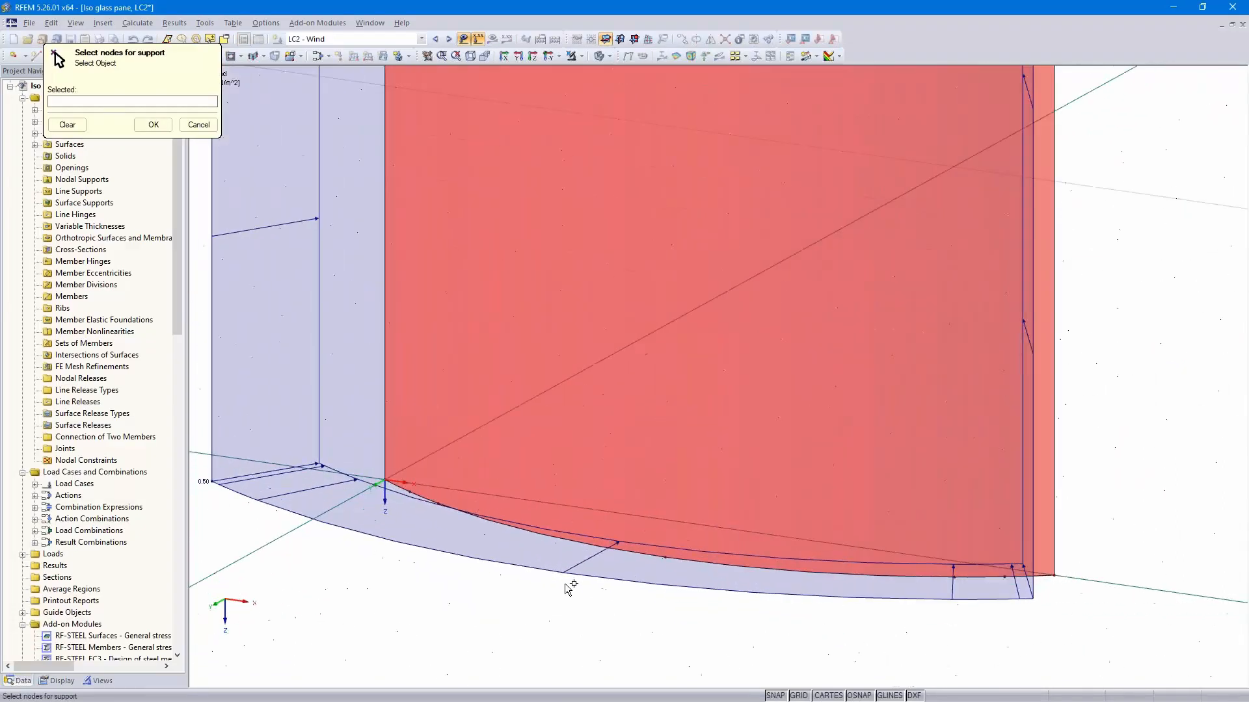
pyautogui.click(464, 38)
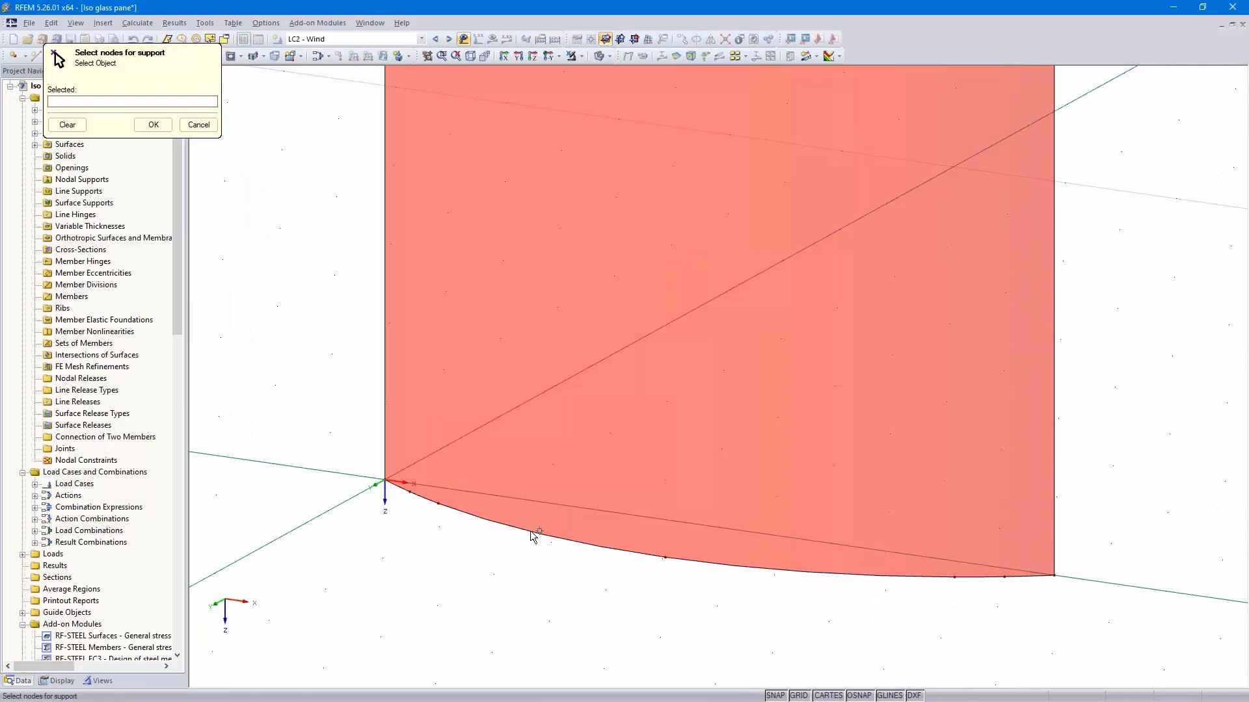
pyautogui.click(437, 503)
pyautogui.click(957, 575)
pyautogui.click(151, 124)
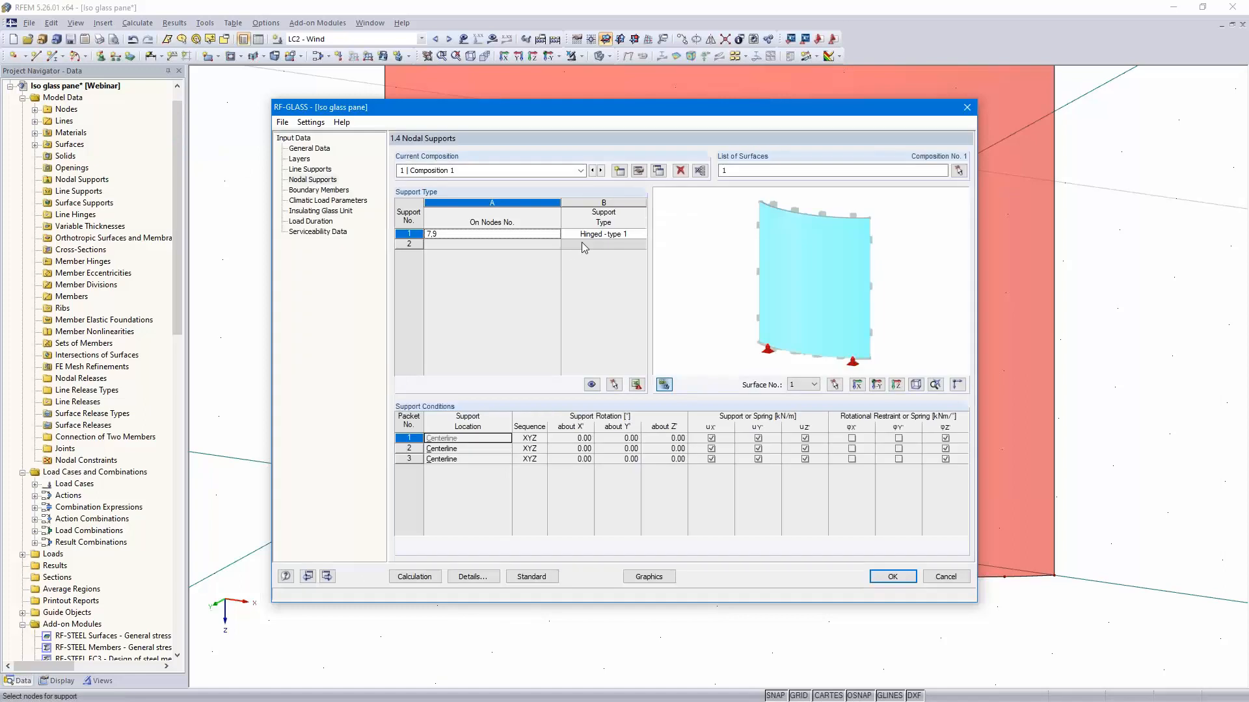
# Set nodal support 1 to the User-defined type and show the support axis system in the preview
pyautogui.click(607, 235)
pyautogui.click(641, 234)
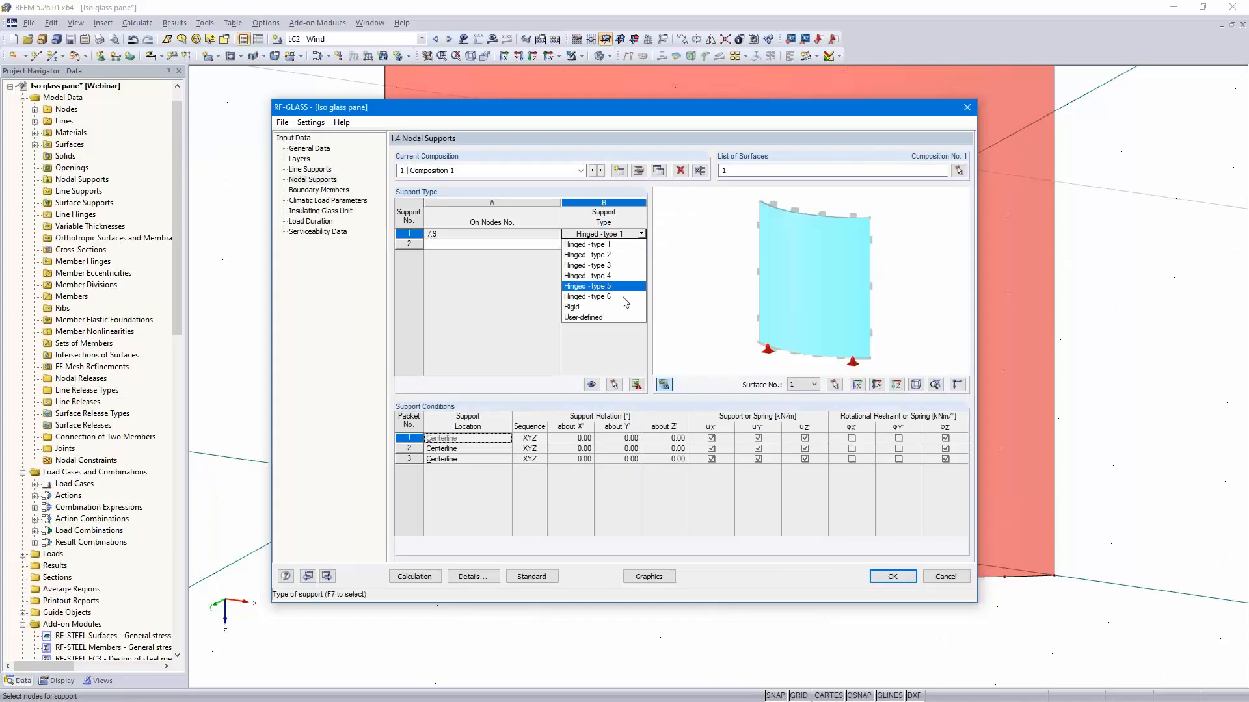
pyautogui.click(614, 318)
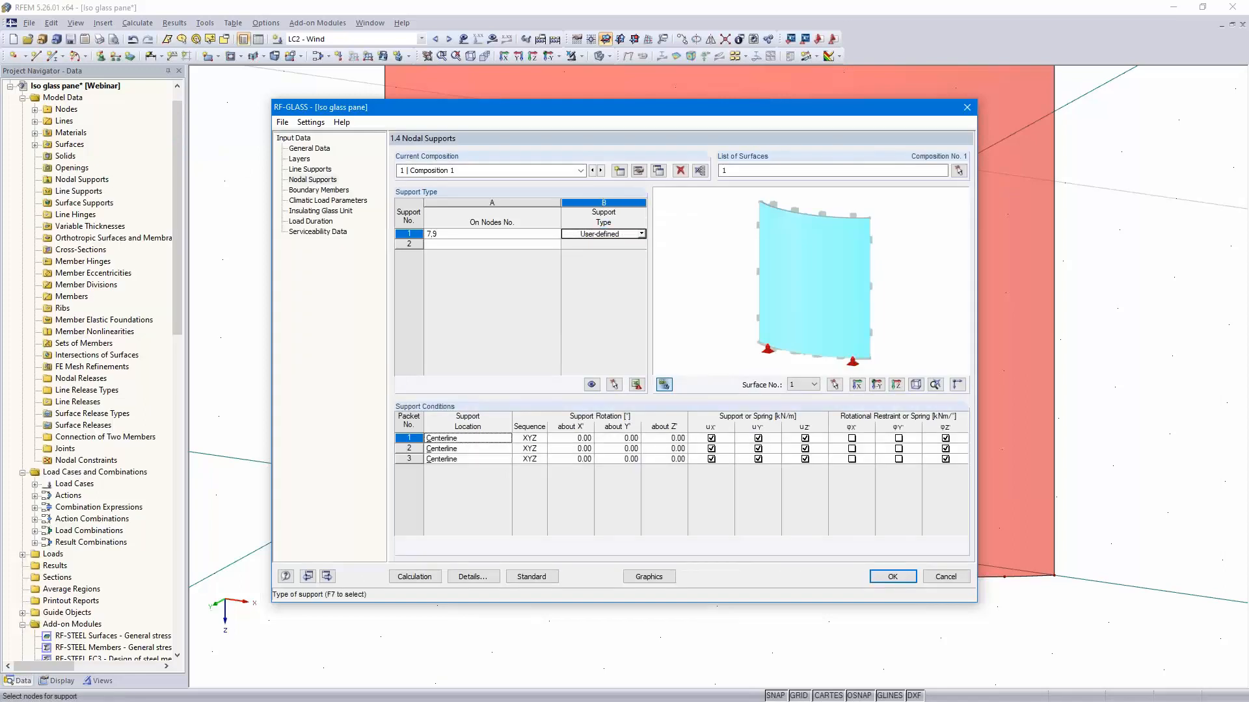
pyautogui.click(957, 385)
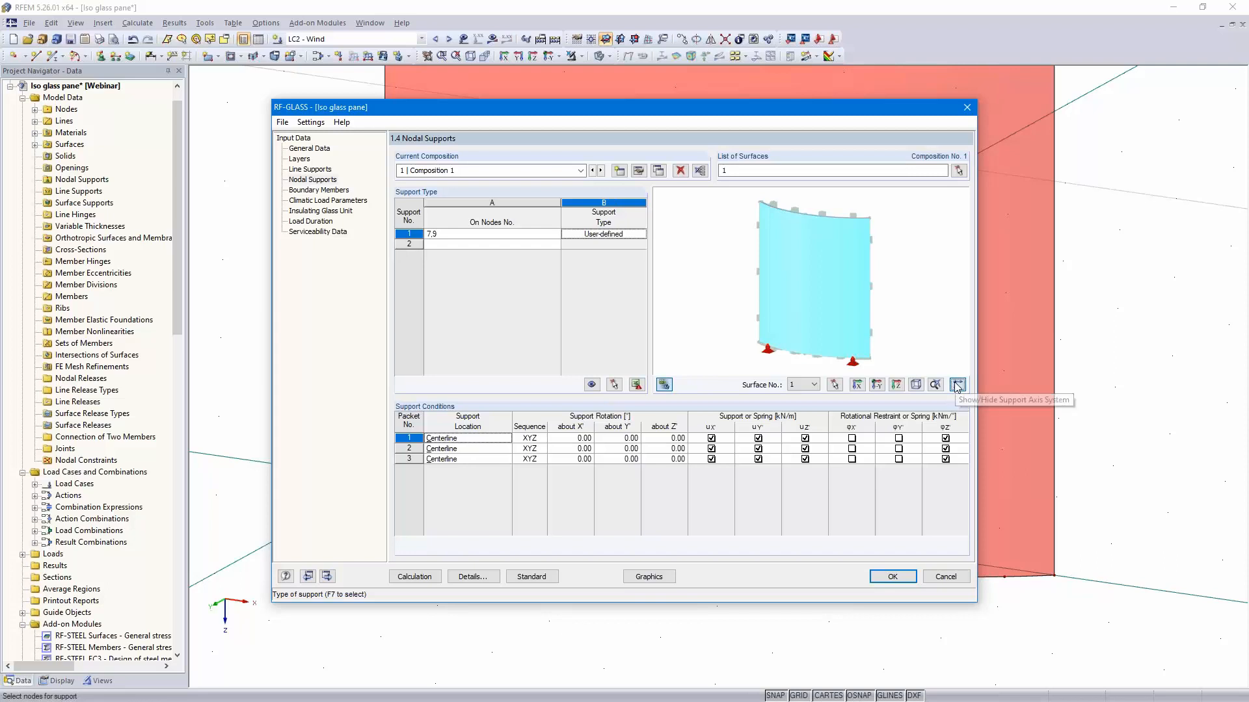
pyautogui.scroll(6, 778, 335)
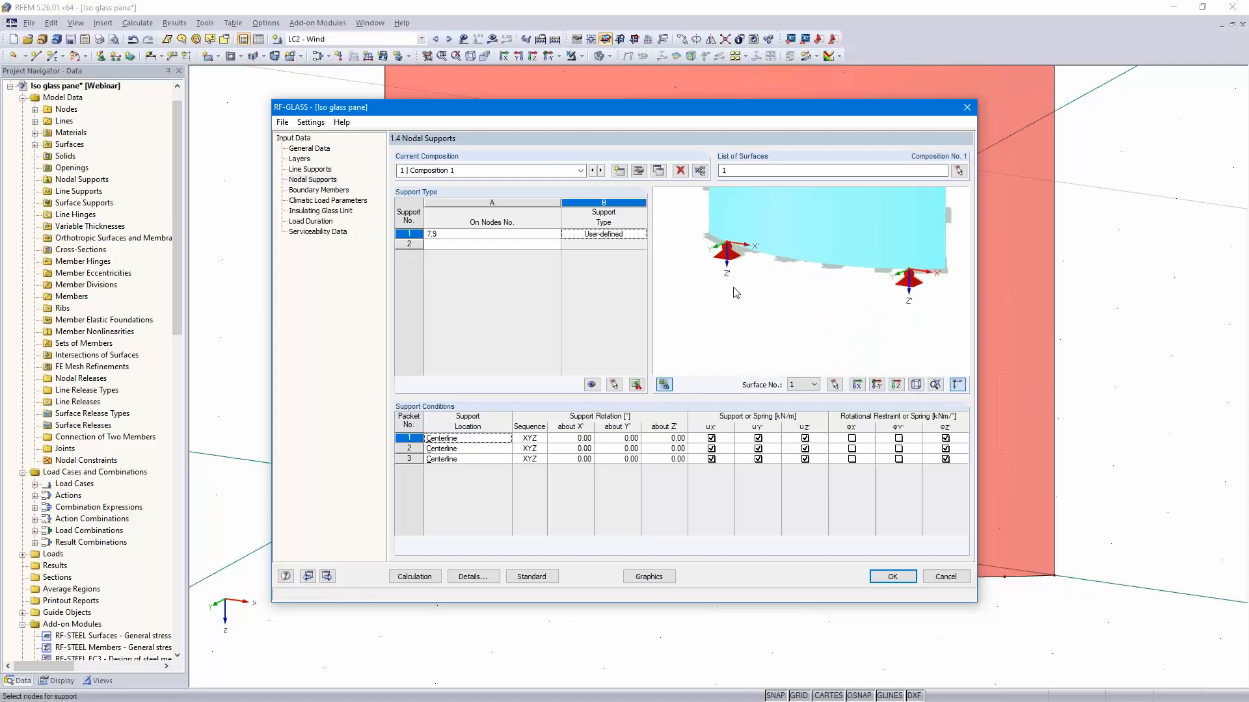
# Release the uX' and uY' supports for packets 1, 2 and 3 of nodal support 1
pyautogui.click(711, 438)
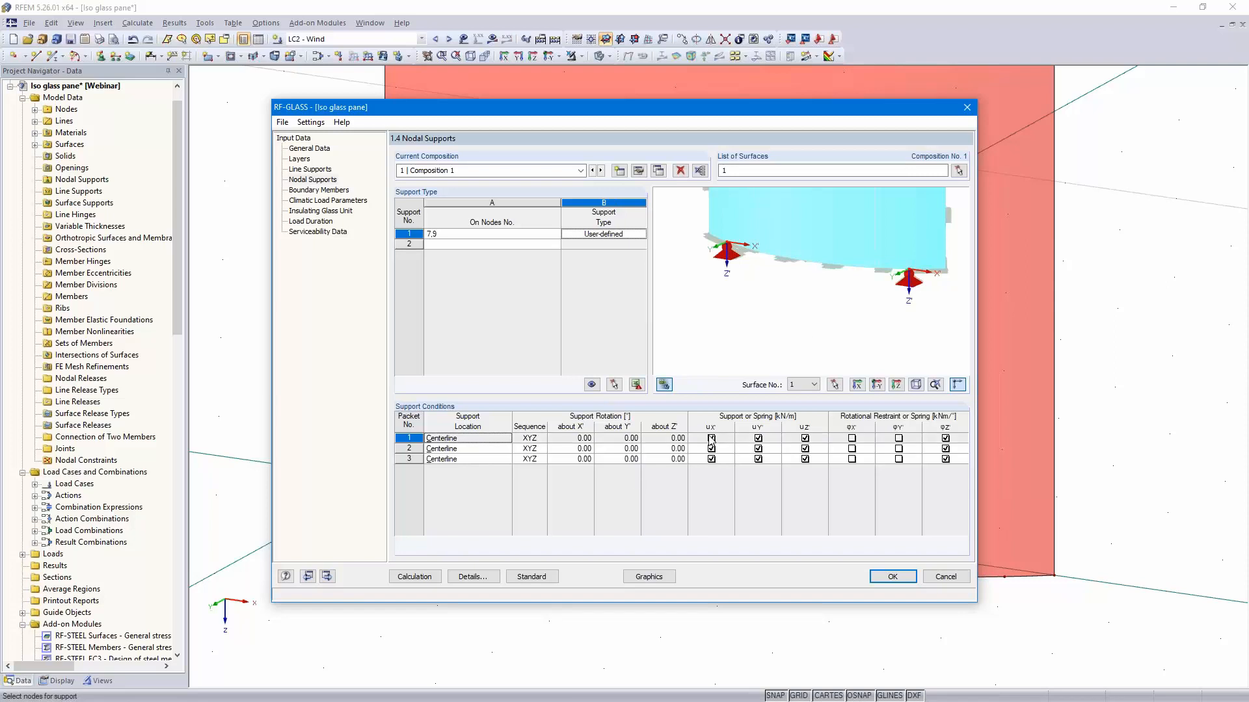
pyautogui.click(710, 449)
pyautogui.click(711, 459)
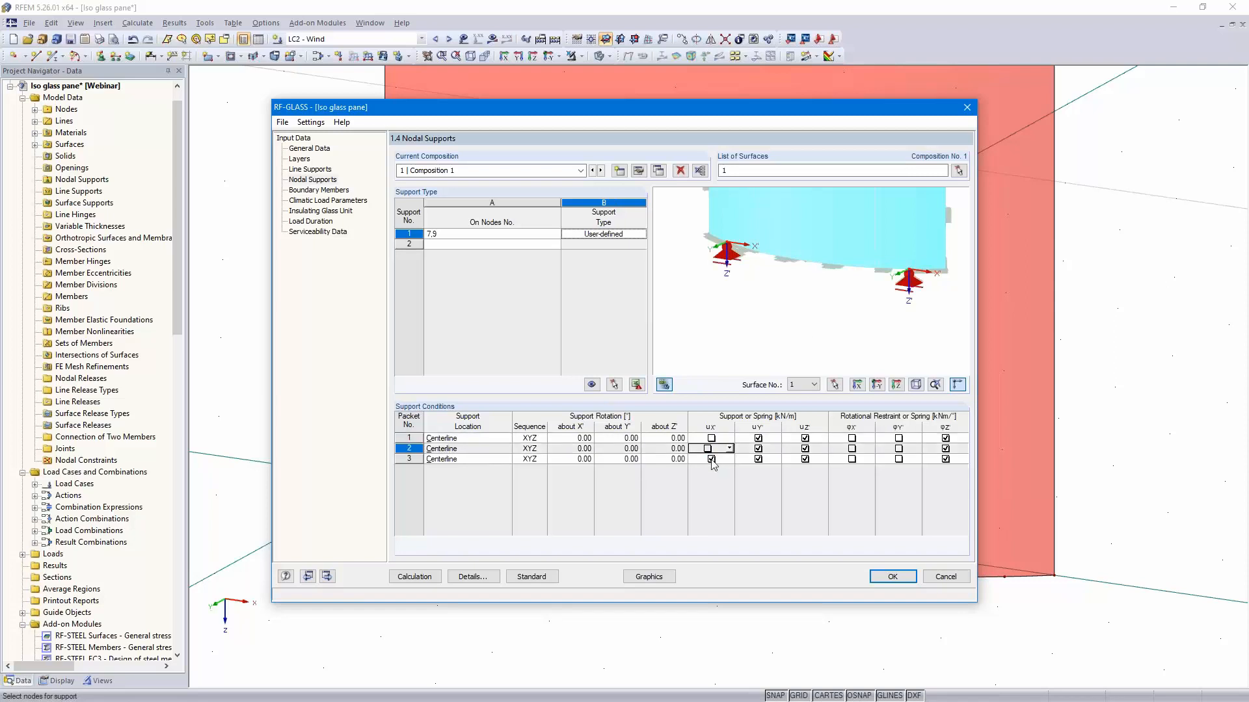
pyautogui.click(757, 438)
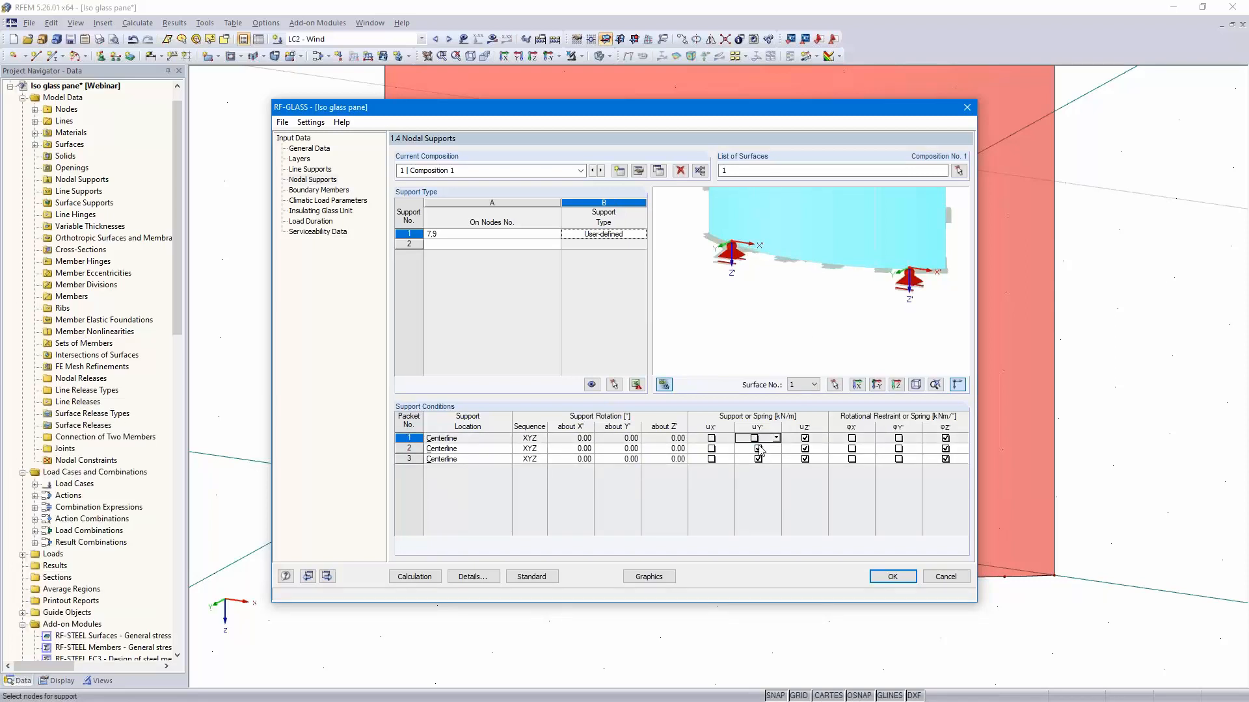
pyautogui.click(757, 448)
pyautogui.click(757, 459)
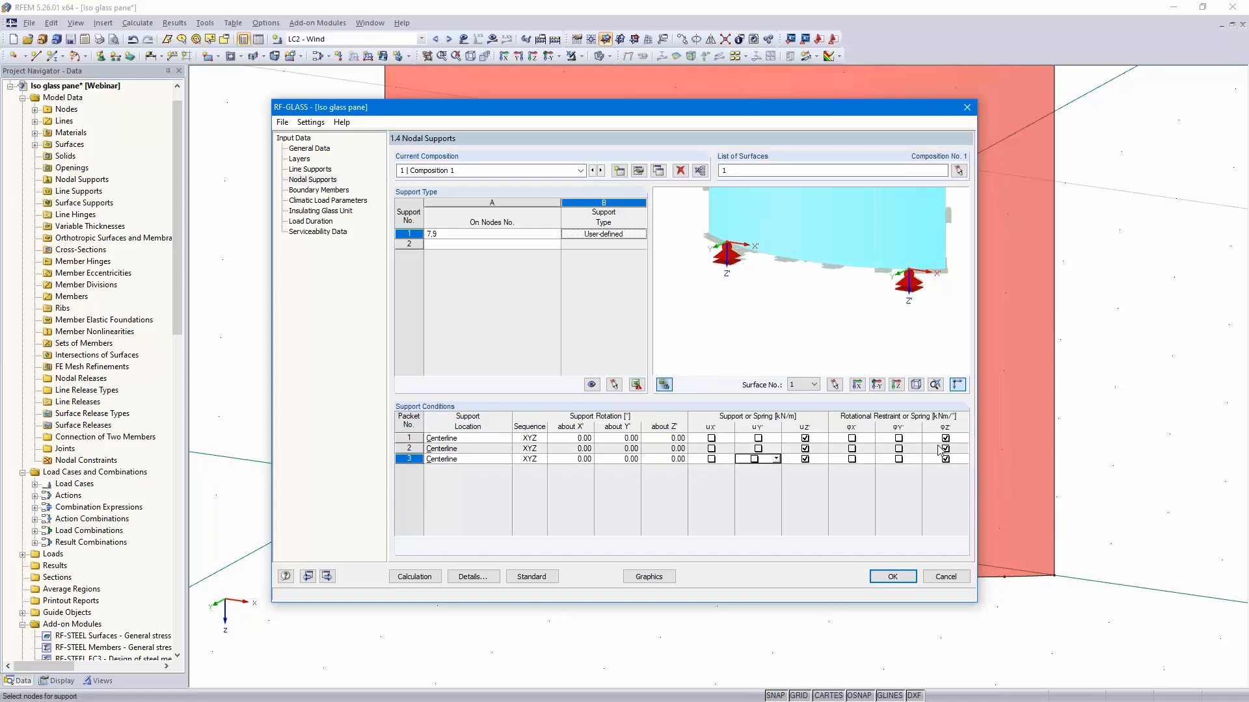
# Release the rotational restraint φZ' for all three packets of nodal support 1
pyautogui.click(945, 438)
pyautogui.click(945, 448)
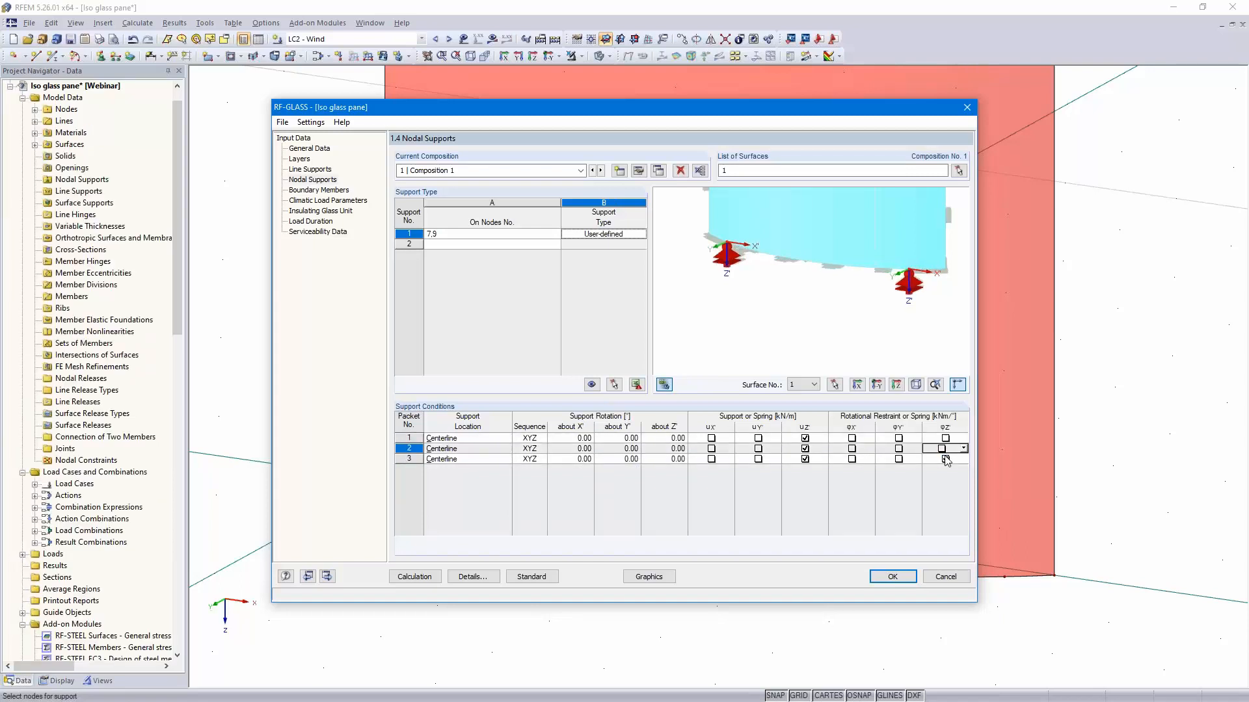
pyautogui.click(945, 459)
# Define nodal support 2 on node 3 at the middle of the curved bottom edge with the User-defined support type
pyautogui.click(522, 245)
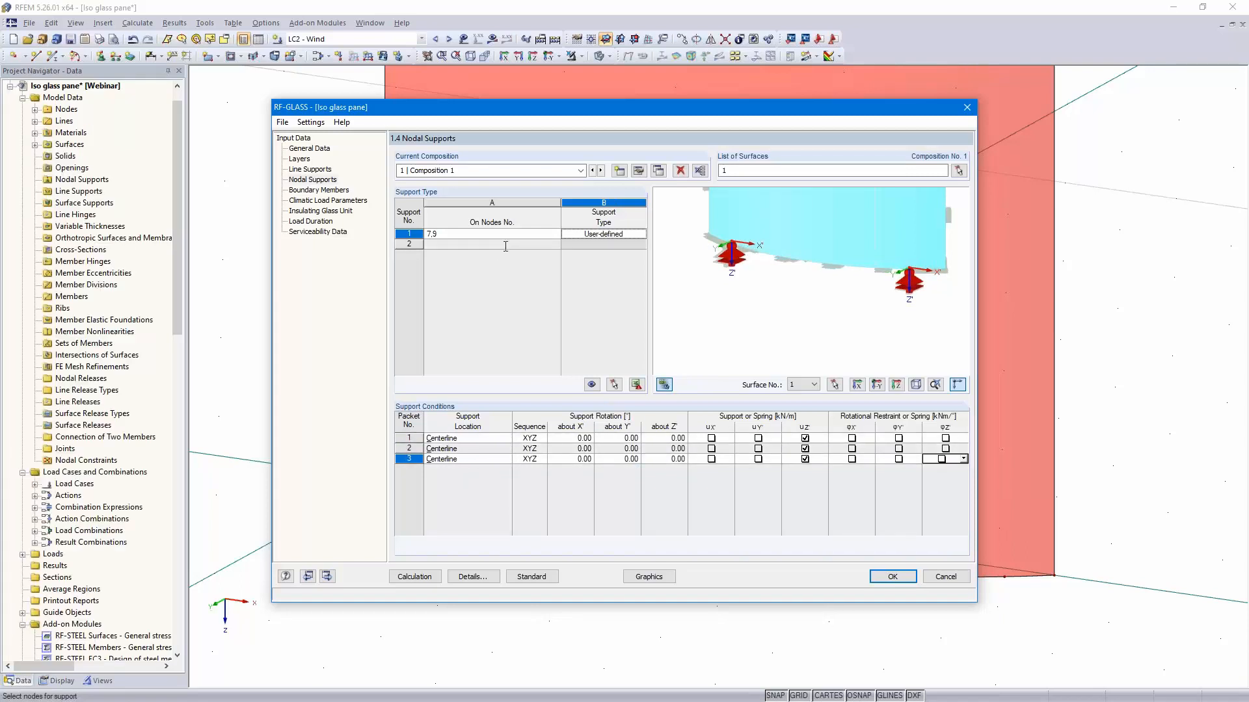
pyautogui.click(556, 244)
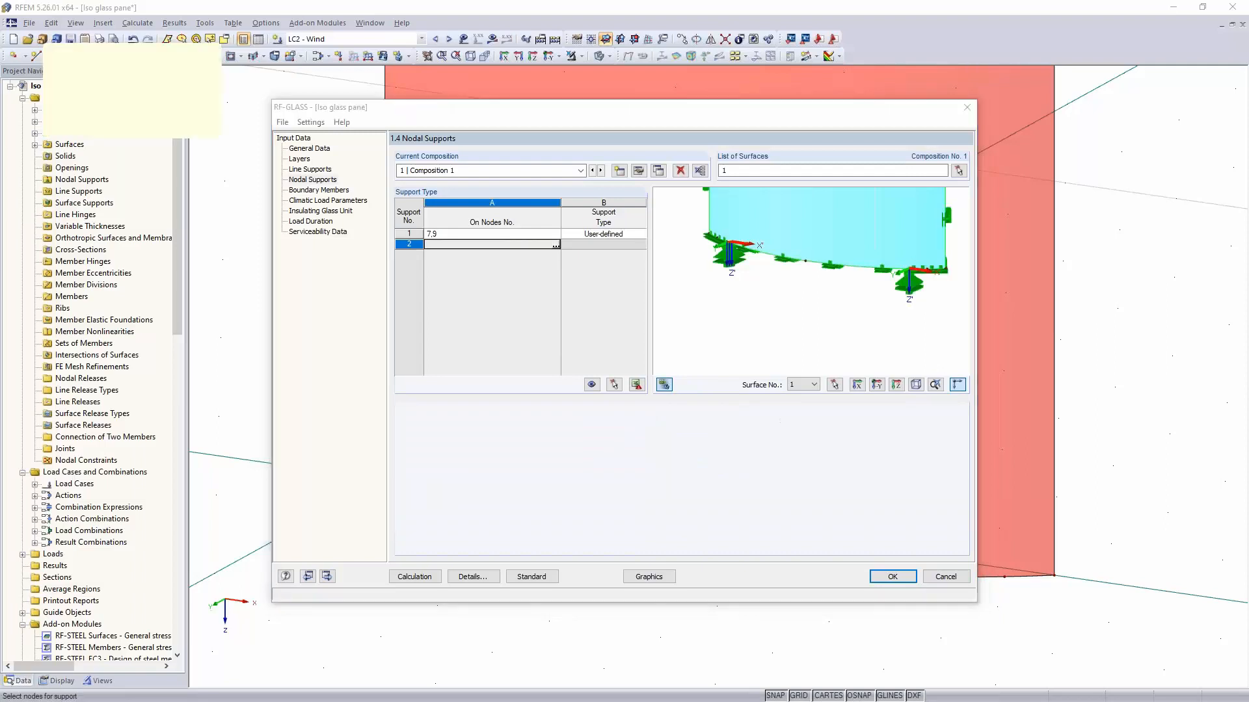
pyautogui.click(666, 563)
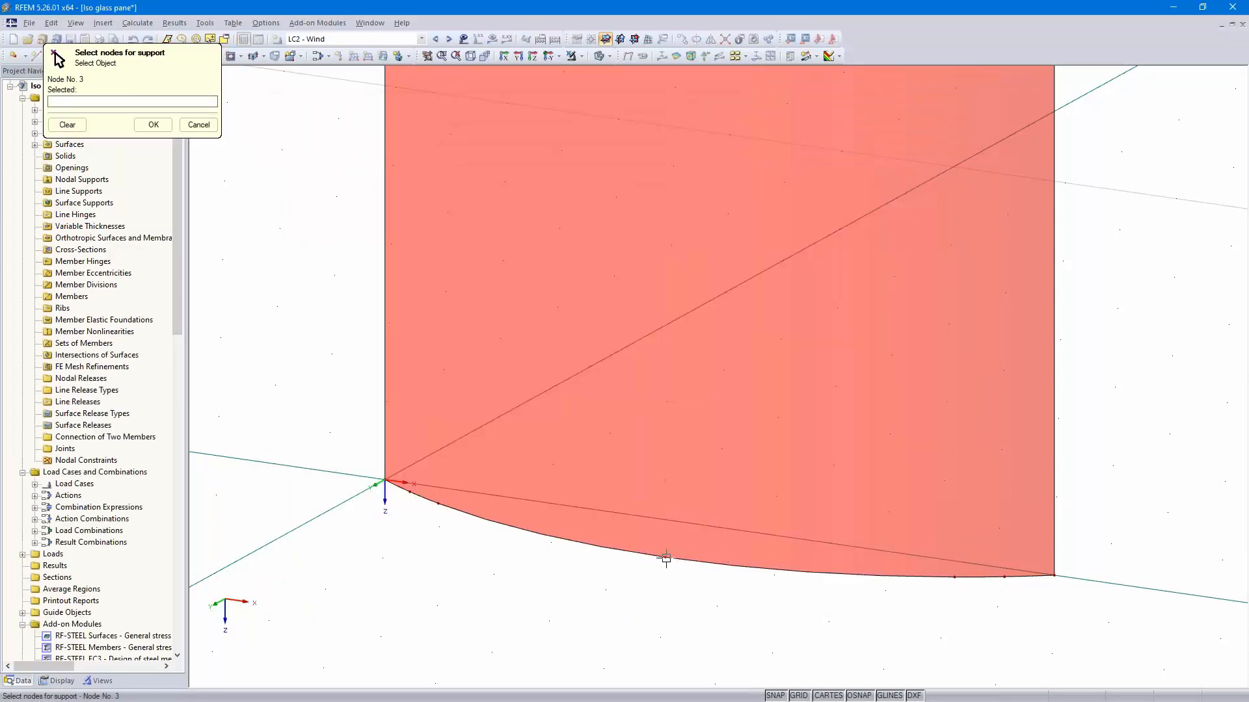
pyautogui.click(154, 124)
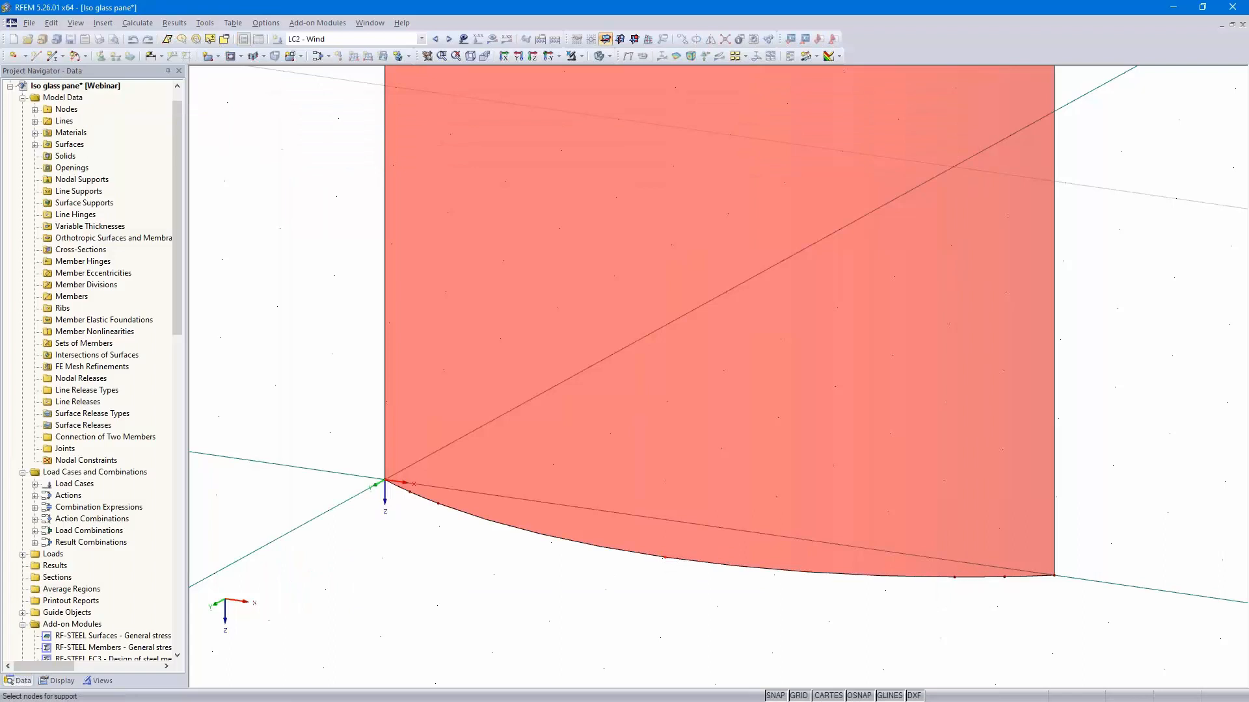
pyautogui.click(630, 244)
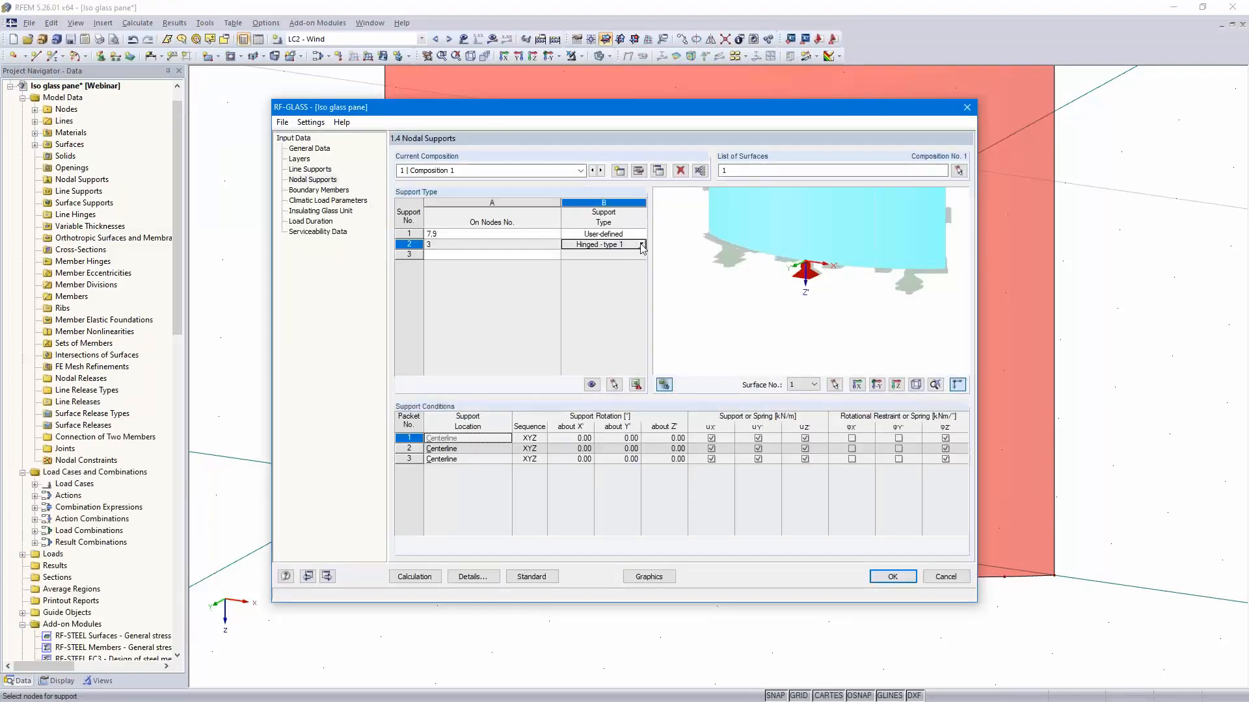
pyautogui.click(640, 244)
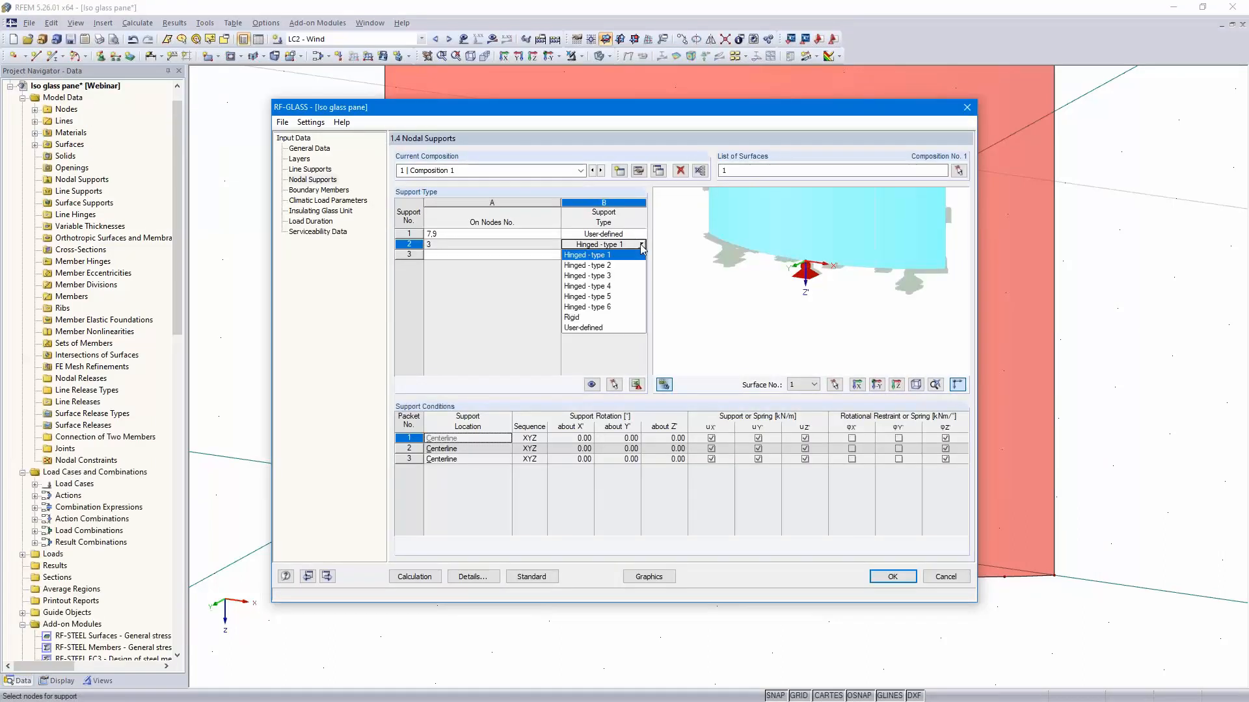
pyautogui.click(609, 328)
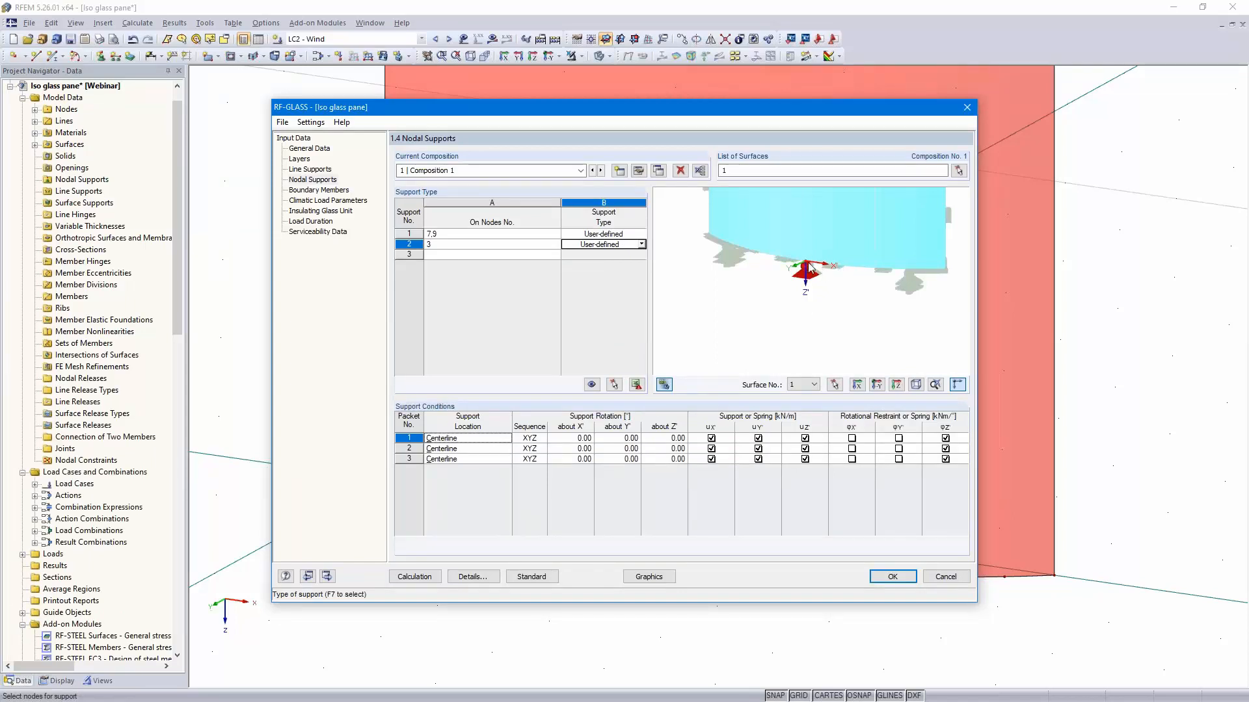
# Release the uY' support and the φZ' rotational restraint for all three packets of nodal support 2
pyautogui.click(755, 439)
pyautogui.click(758, 448)
pyautogui.click(757, 459)
pyautogui.click(945, 438)
pyautogui.click(945, 449)
pyautogui.click(945, 459)
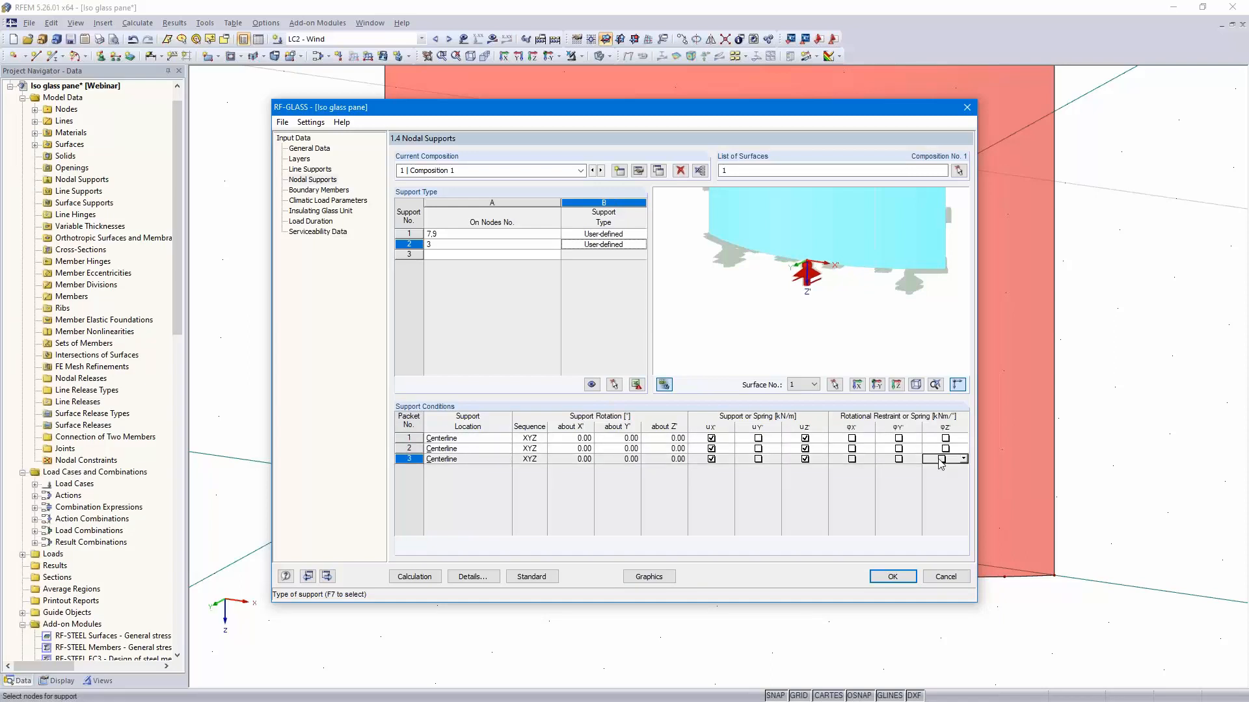
# Assign LC4 to the summer climatic load's temperature and atmospheric pressure differences, and LC3 to its altitude differences, leaving boundary members undefined
pyautogui.click(327, 577)
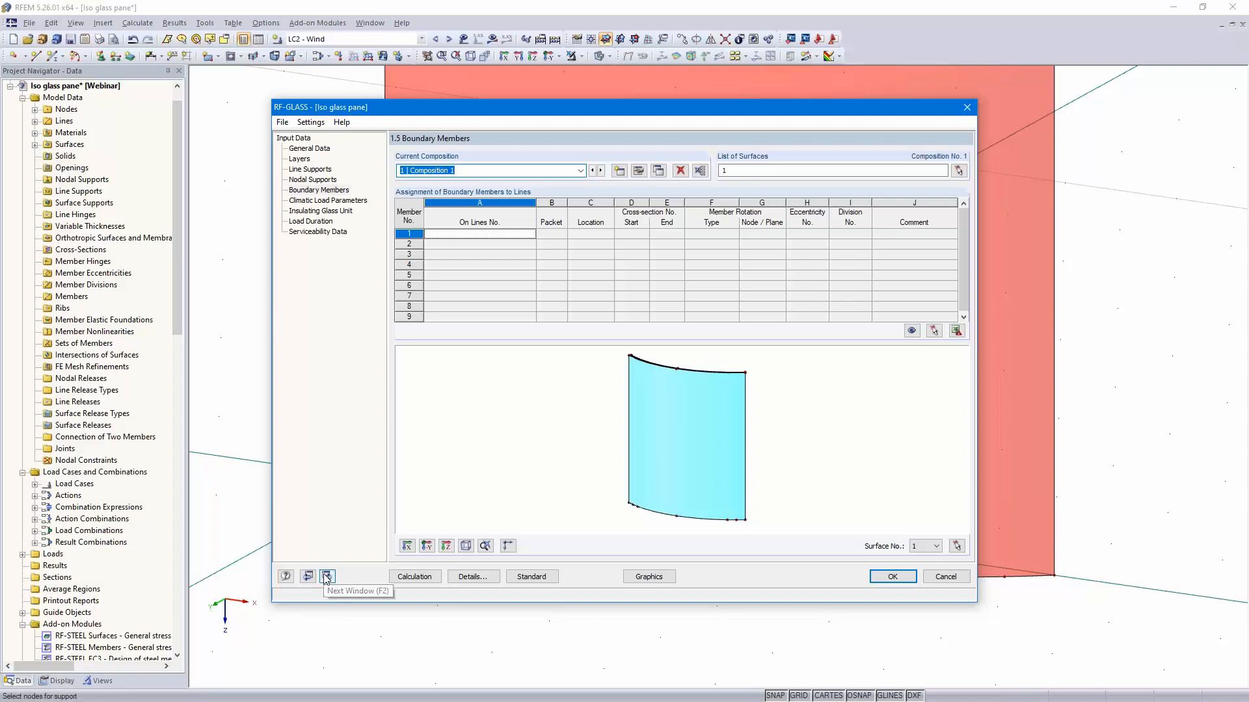
pyautogui.click(327, 577)
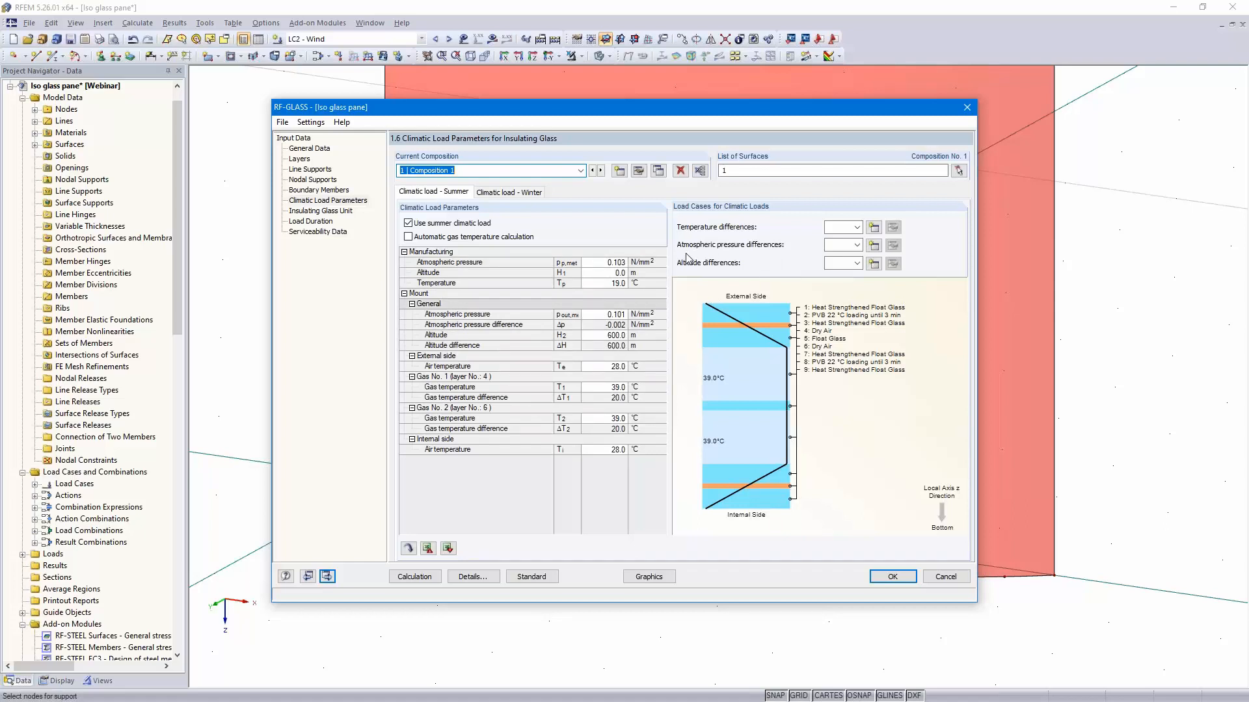
pyautogui.click(856, 227)
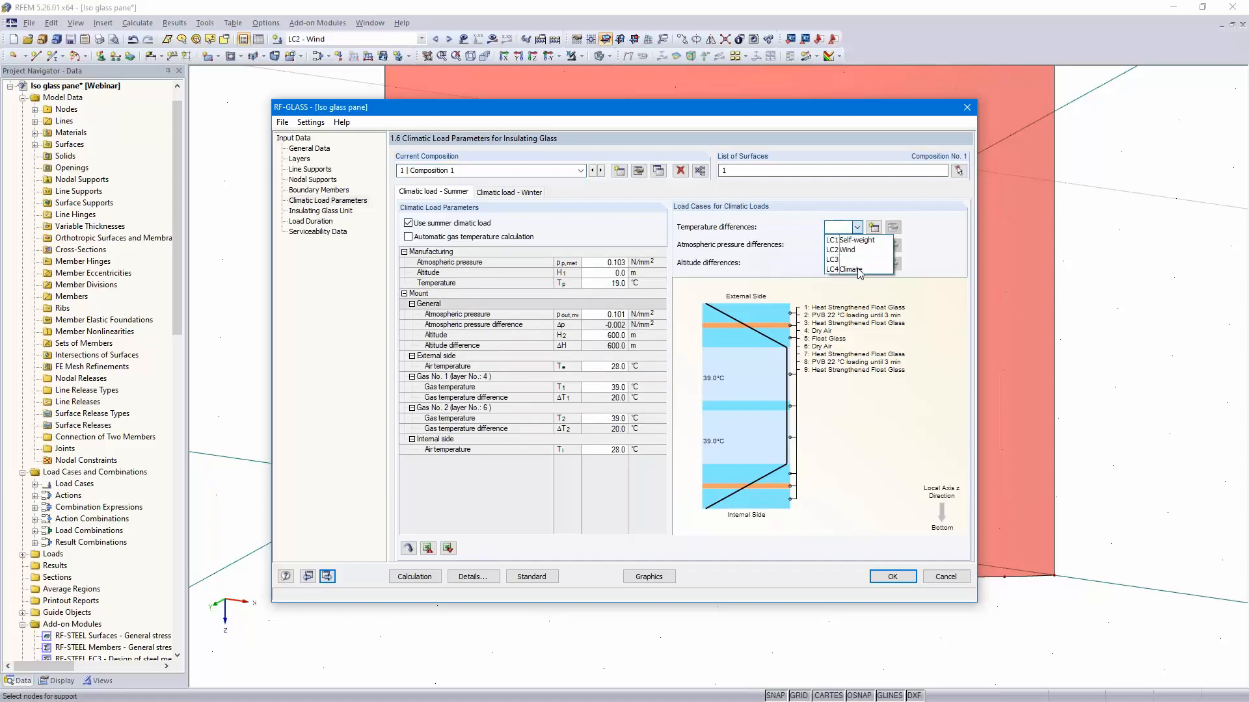
pyautogui.click(860, 272)
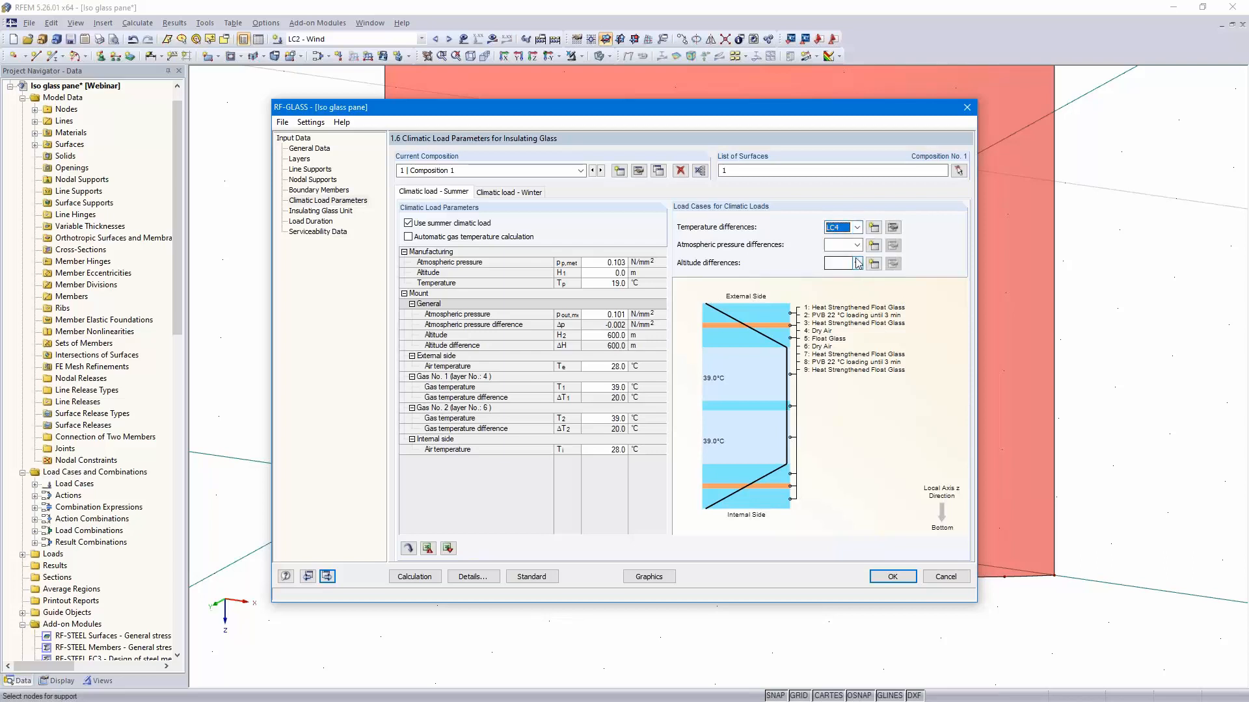
pyautogui.click(856, 244)
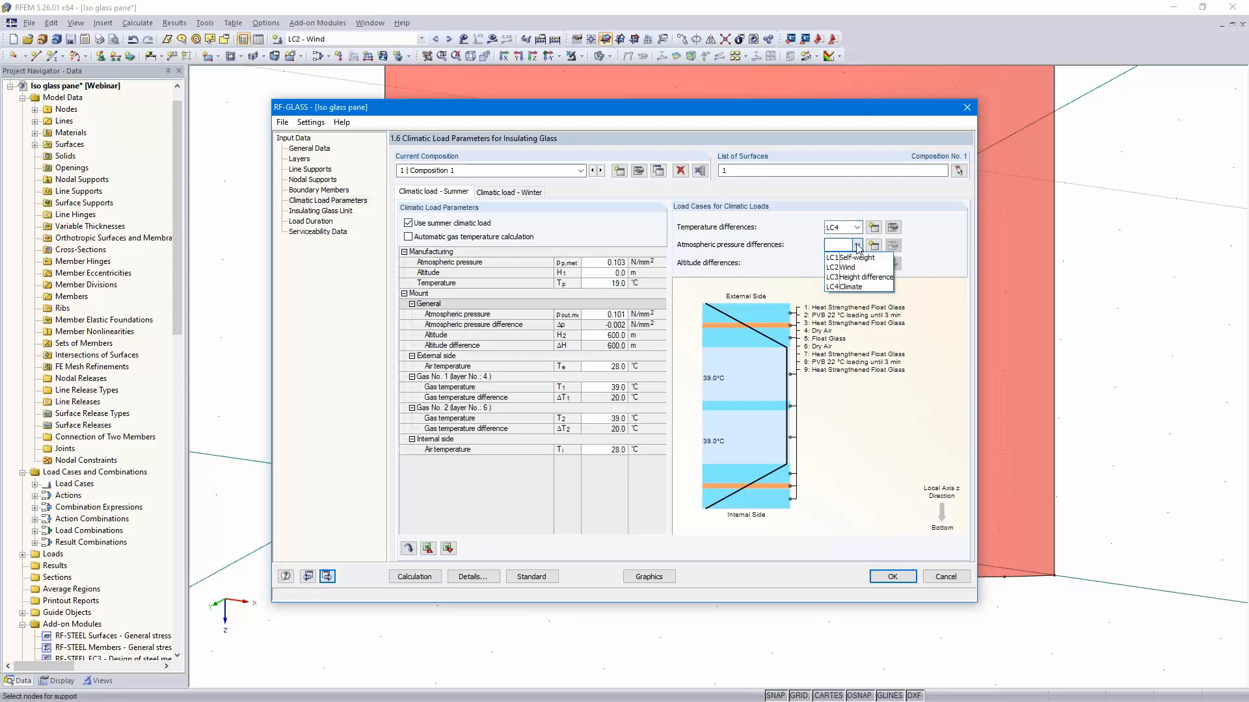
pyautogui.click(860, 286)
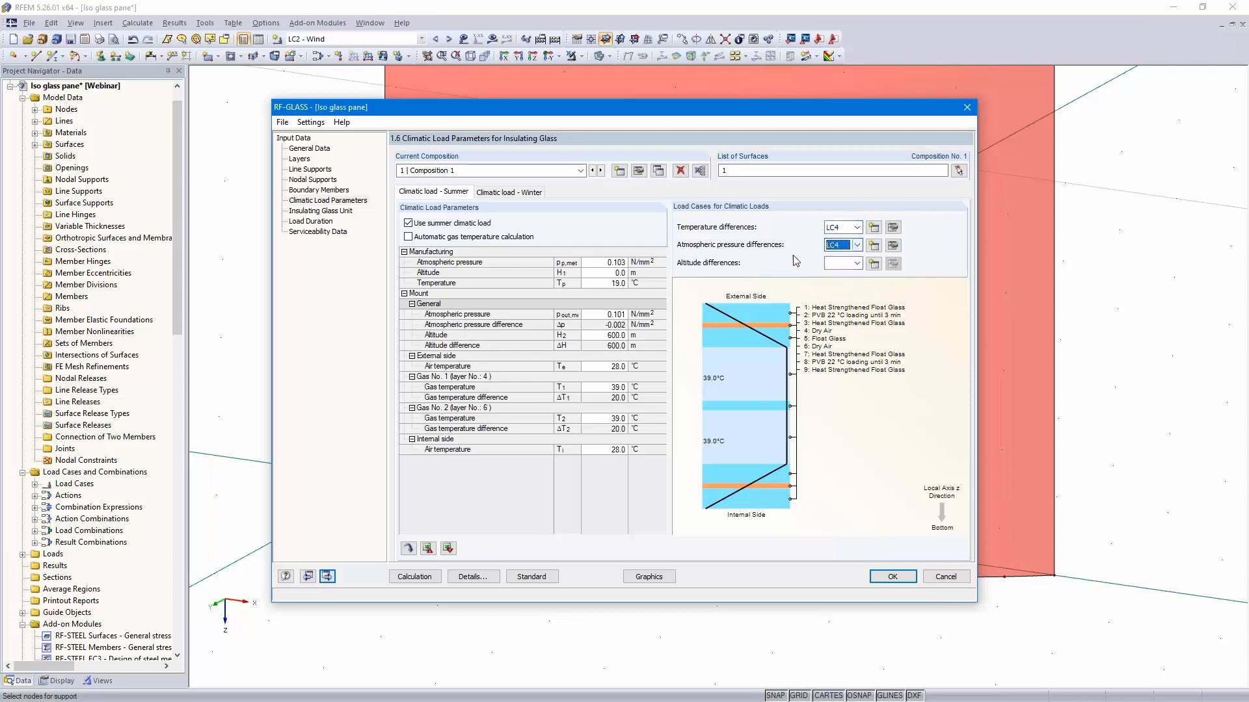
pyautogui.click(857, 265)
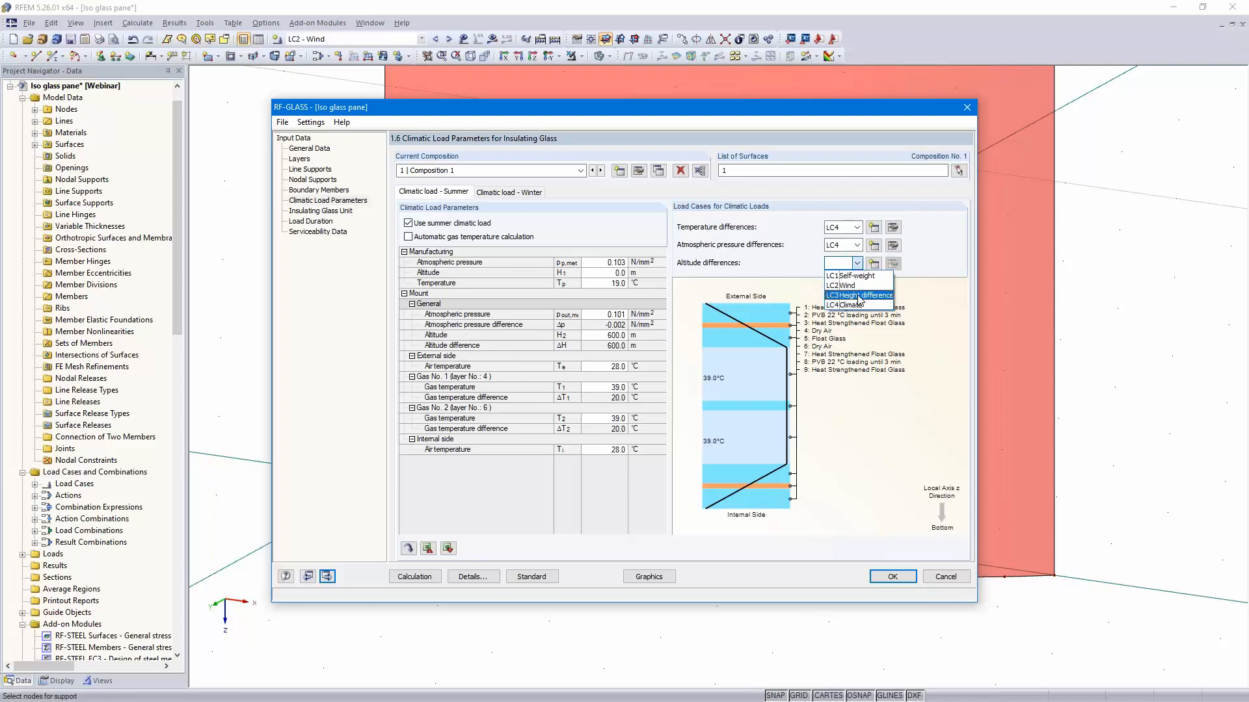
pyautogui.click(858, 296)
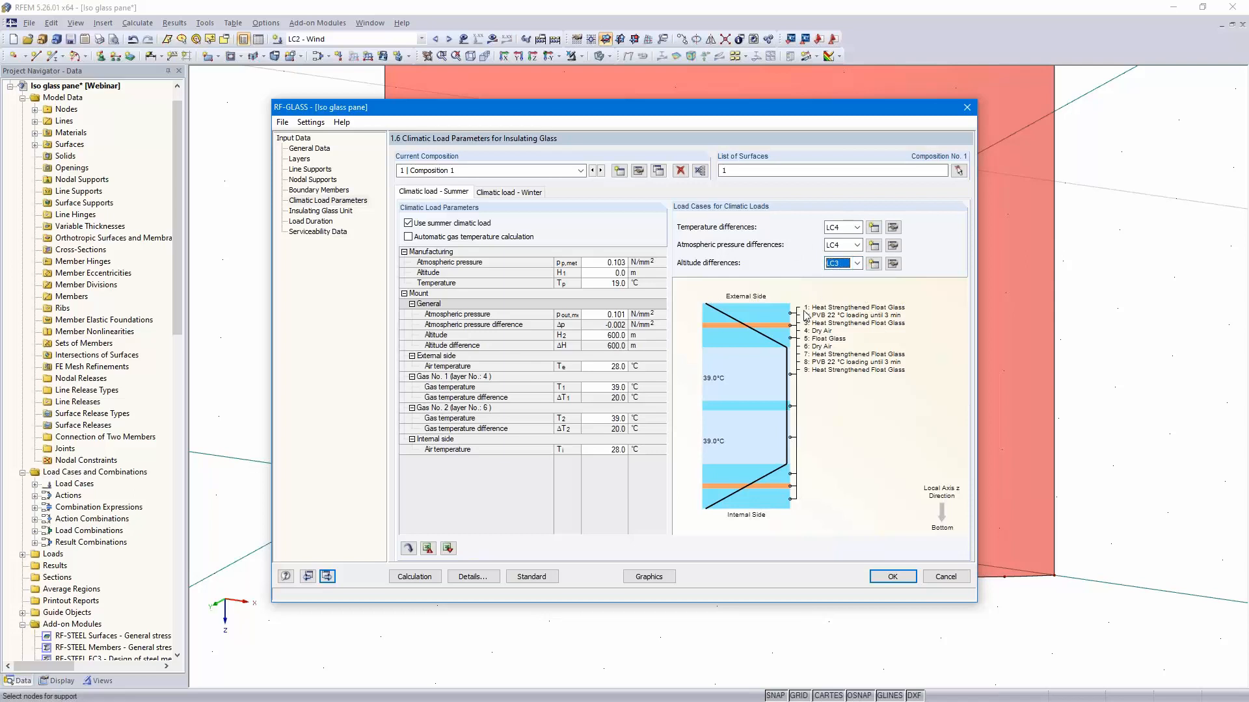
# Assign LC4 to the winter climatic load's temperature and atmospheric pressure differences, and LC3 to its altitude differences
pyautogui.click(509, 192)
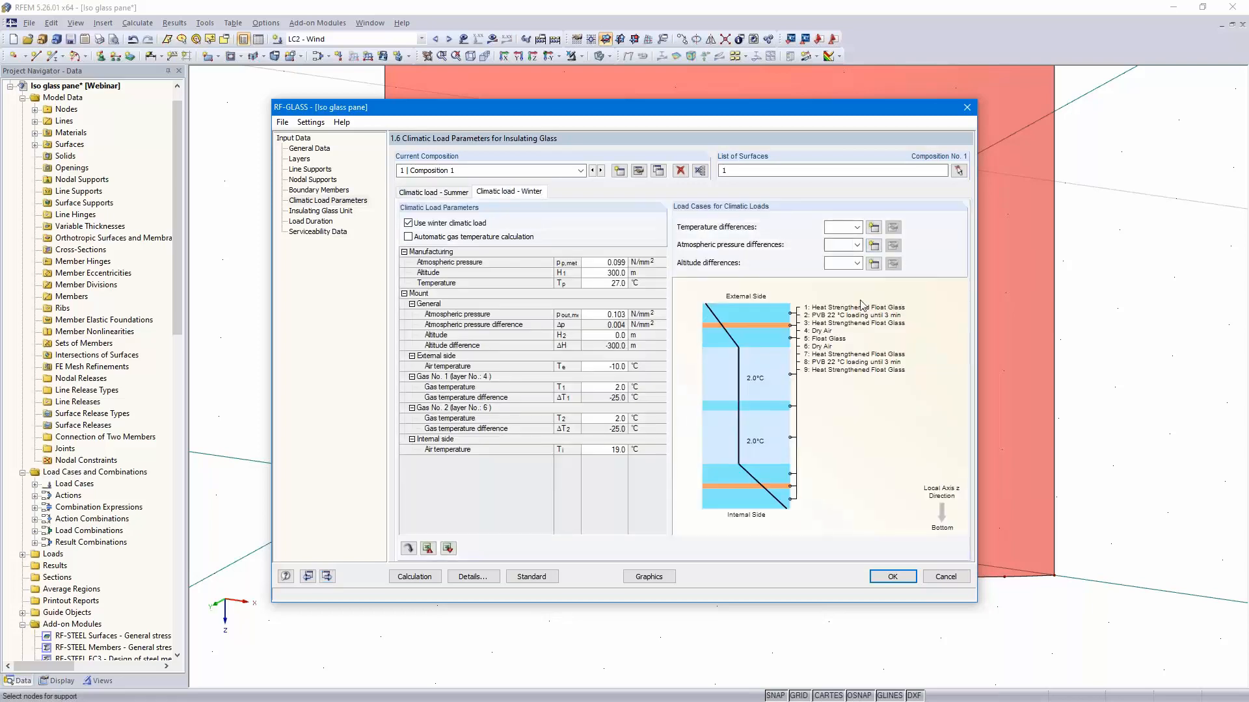
pyautogui.click(857, 228)
pyautogui.click(857, 269)
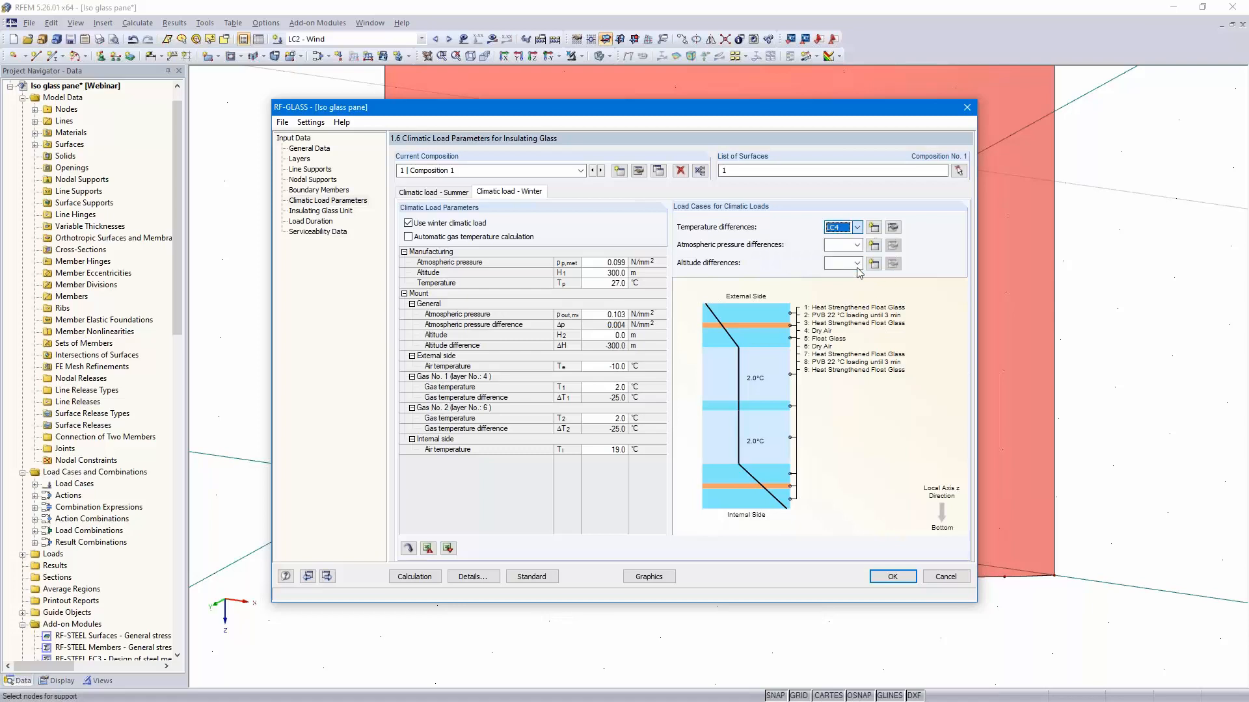
pyautogui.click(857, 245)
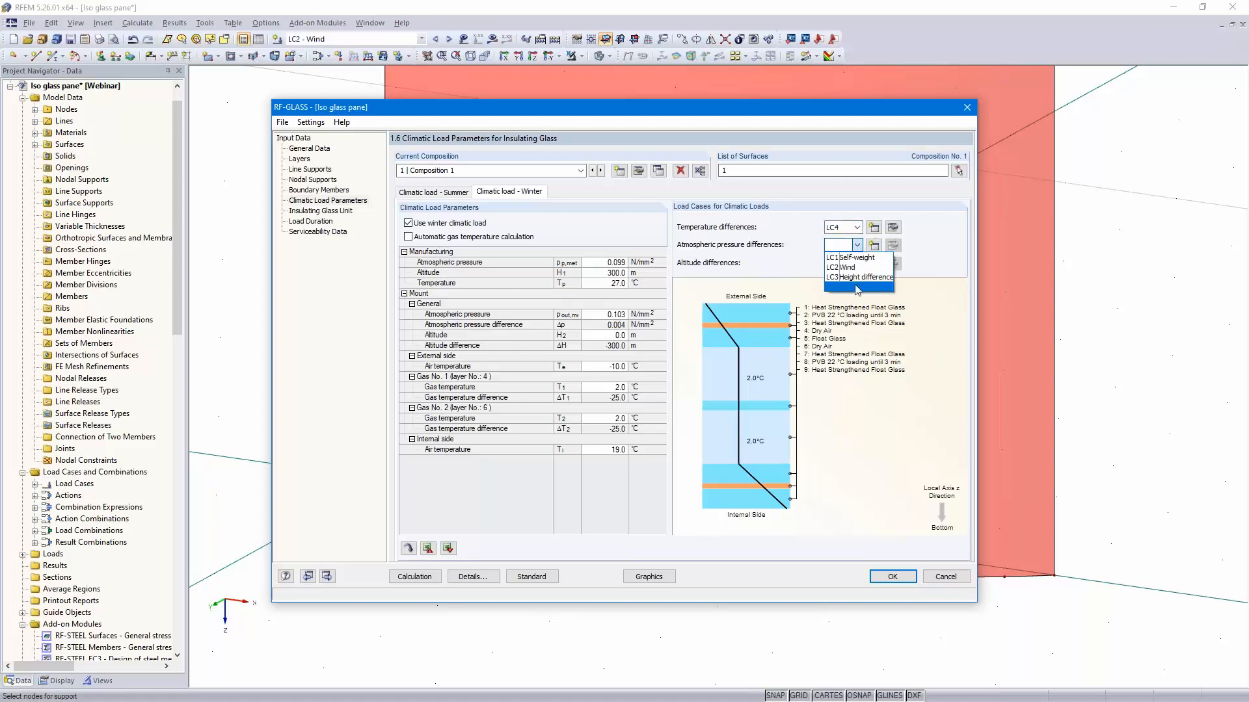
pyautogui.click(849, 287)
pyautogui.click(858, 264)
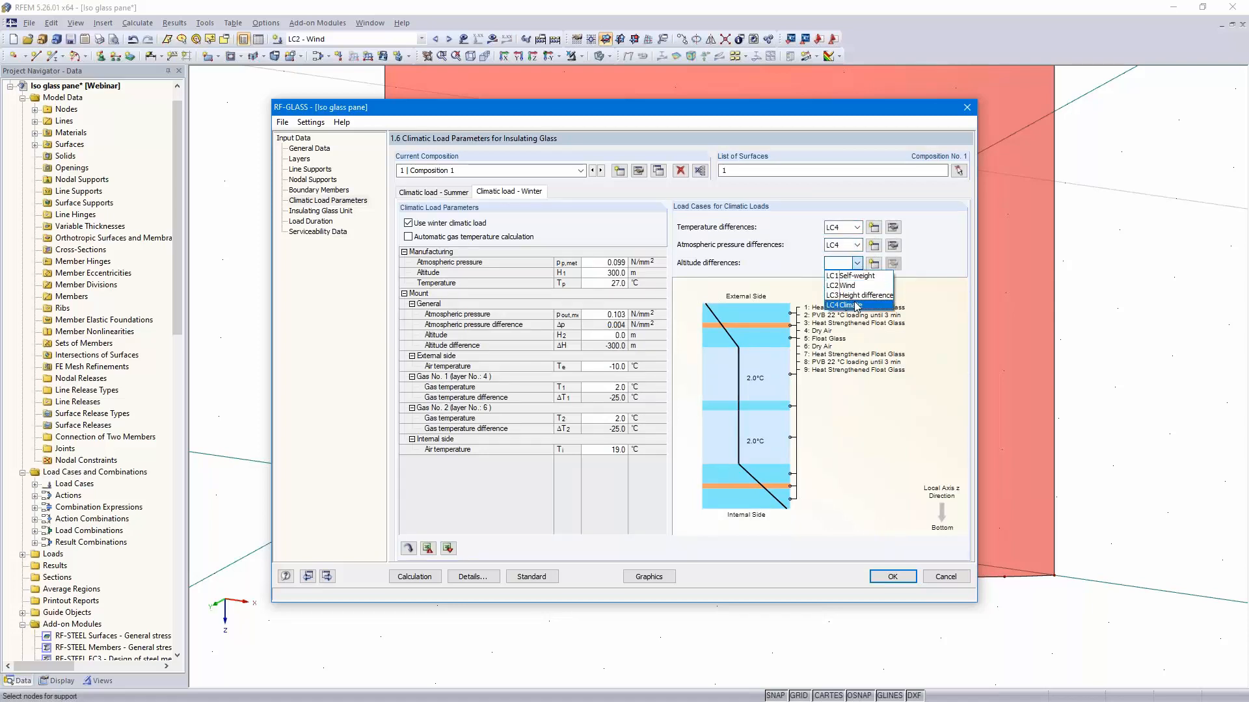
pyautogui.click(861, 296)
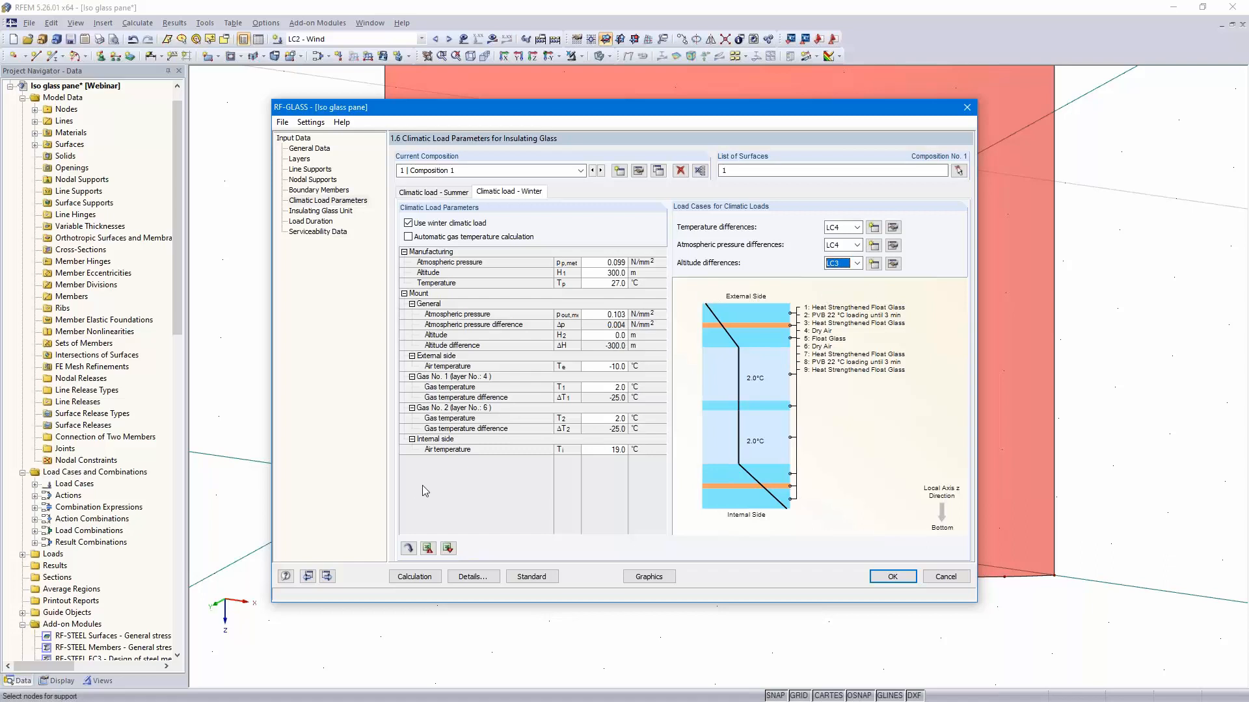
# Inspect the insulating glass unit's secondary seal parameters and the distribution of the wind load between the external and internal glass sides
pyautogui.click(328, 577)
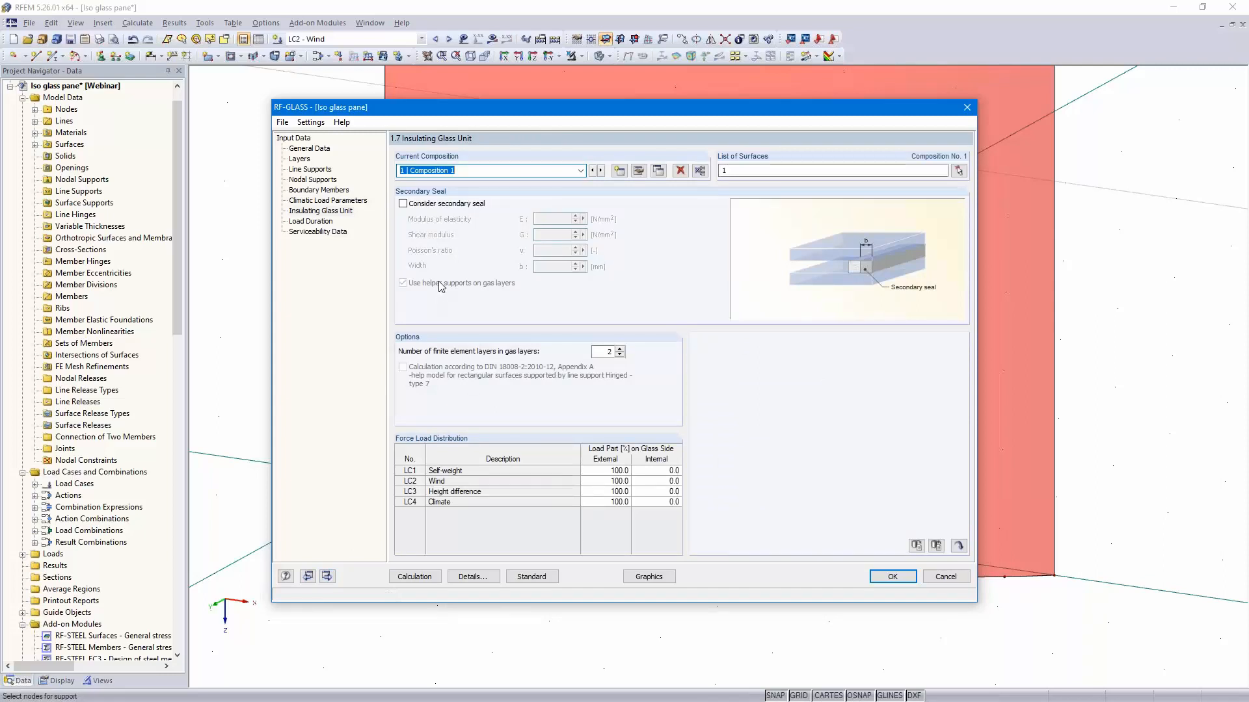
pyautogui.click(403, 204)
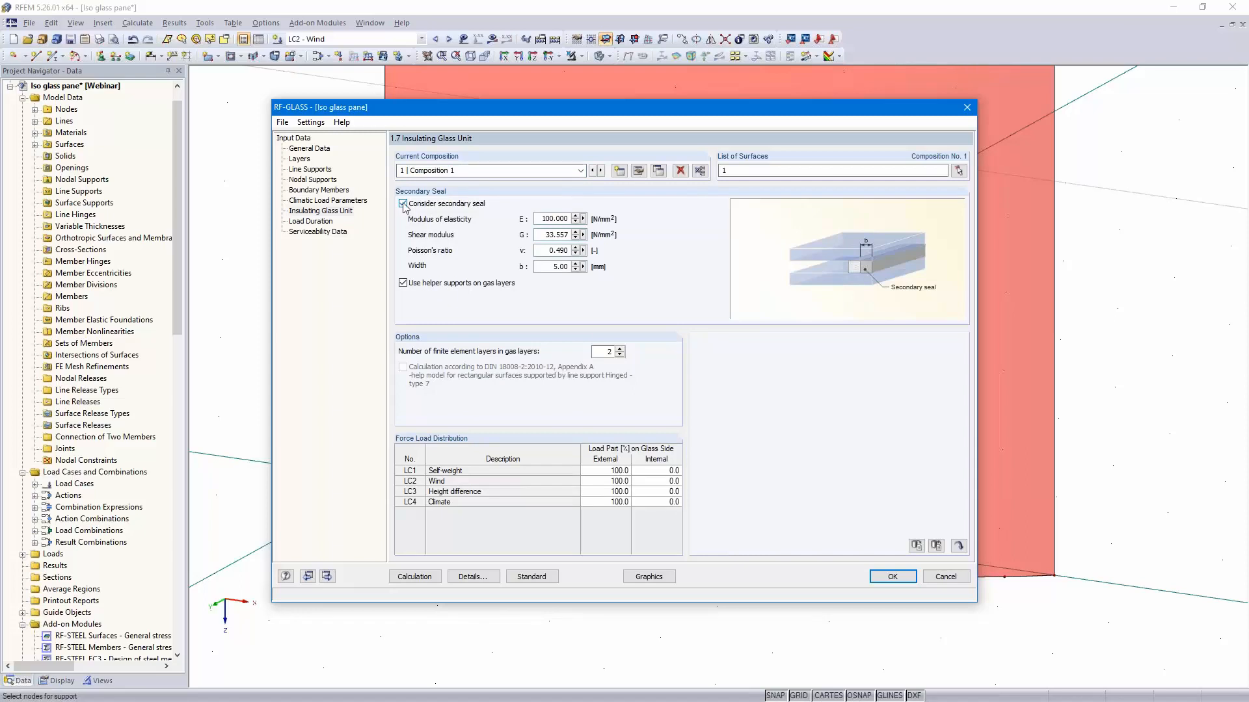
pyautogui.click(402, 203)
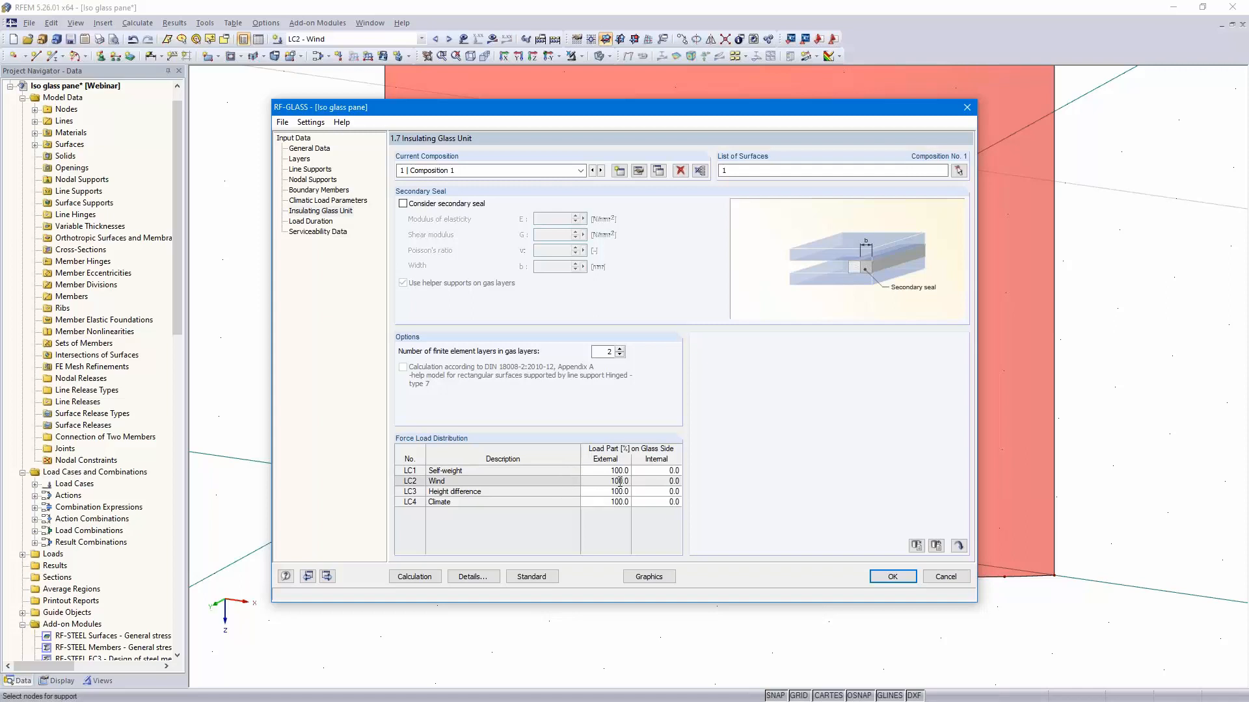
pyautogui.click(669, 483)
pyautogui.click(606, 482)
pyautogui.click(654, 481)
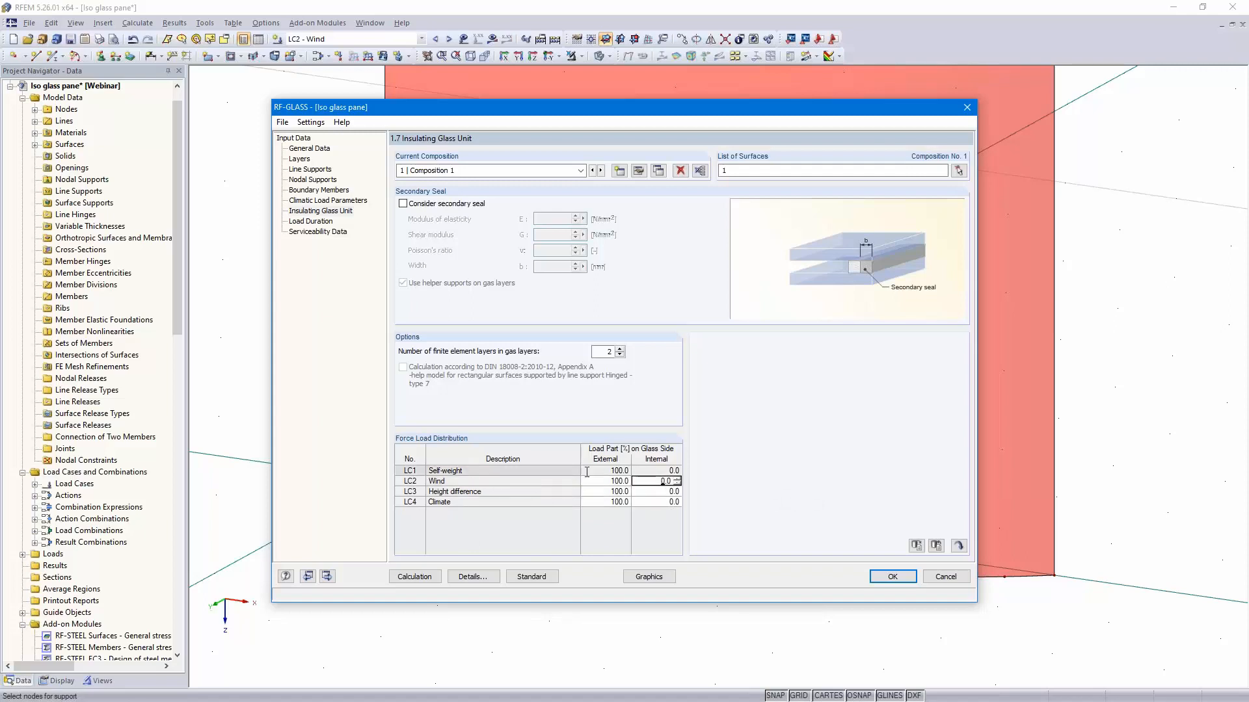
# Go past the load duration classes to the serviceability data and assign surface 1 by picking the curved pane in the model
pyautogui.click(327, 577)
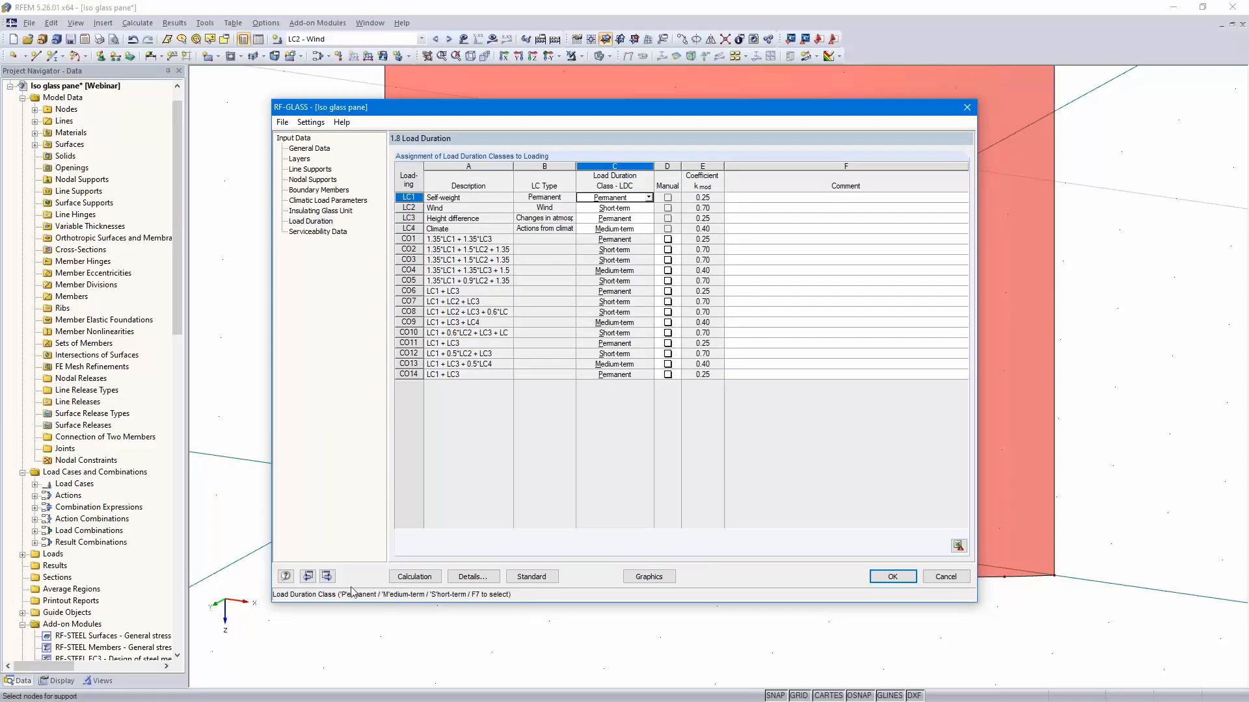
pyautogui.click(329, 576)
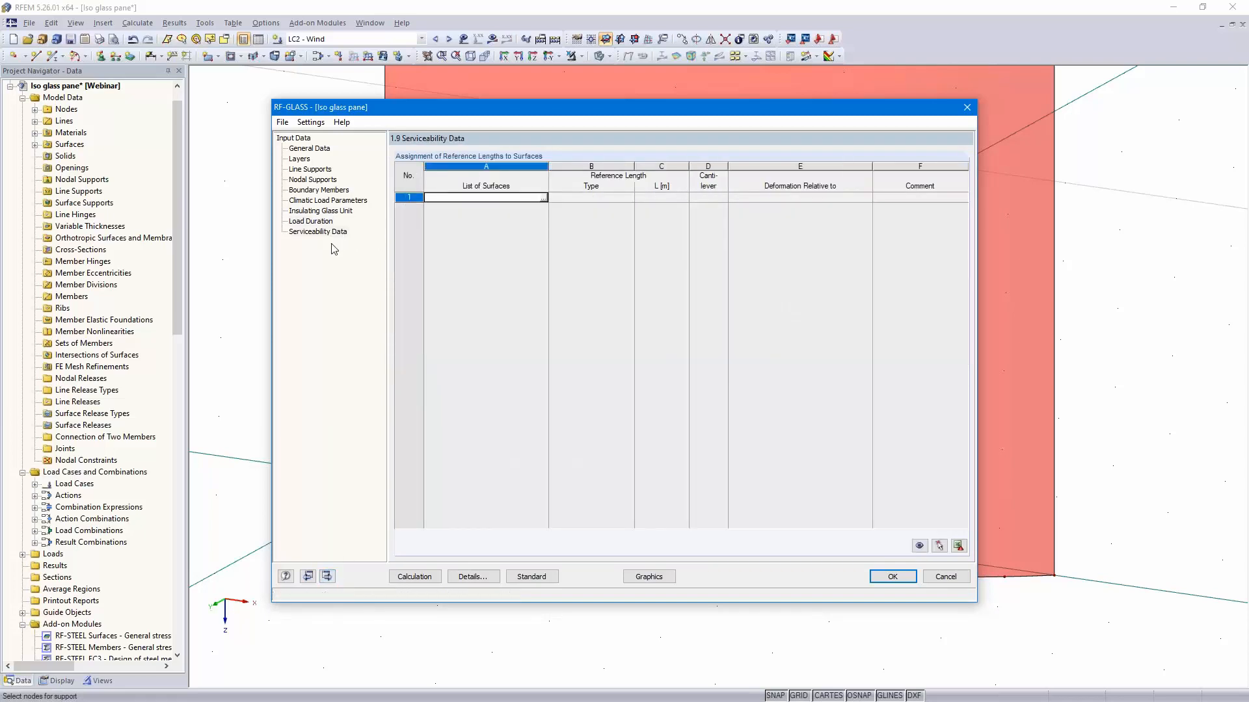
pyautogui.click(540, 195)
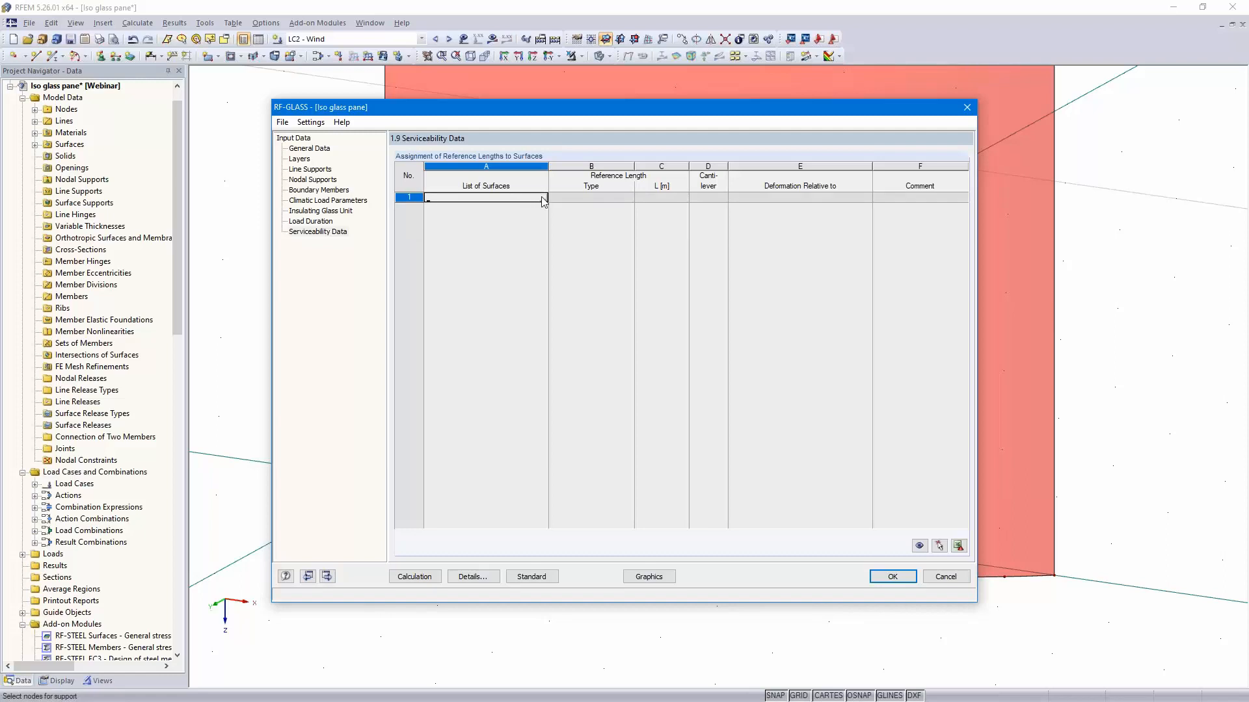
pyautogui.click(543, 199)
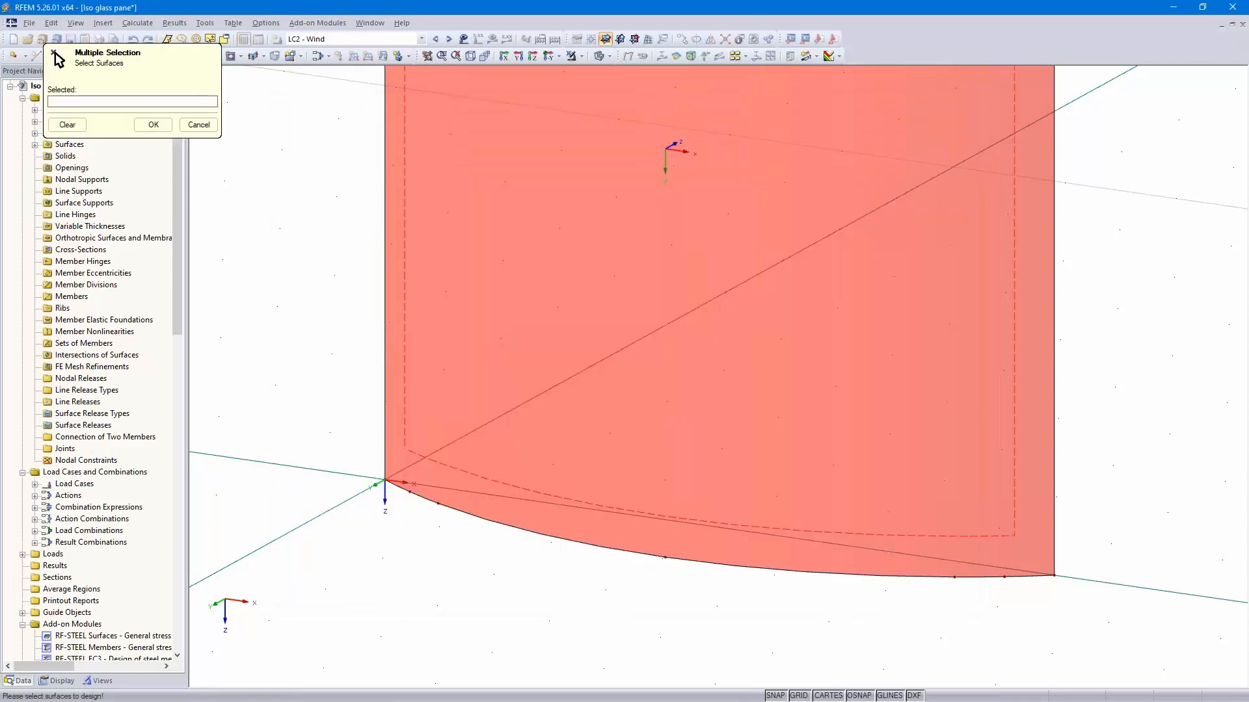
pyautogui.click(538, 491)
pyautogui.click(154, 125)
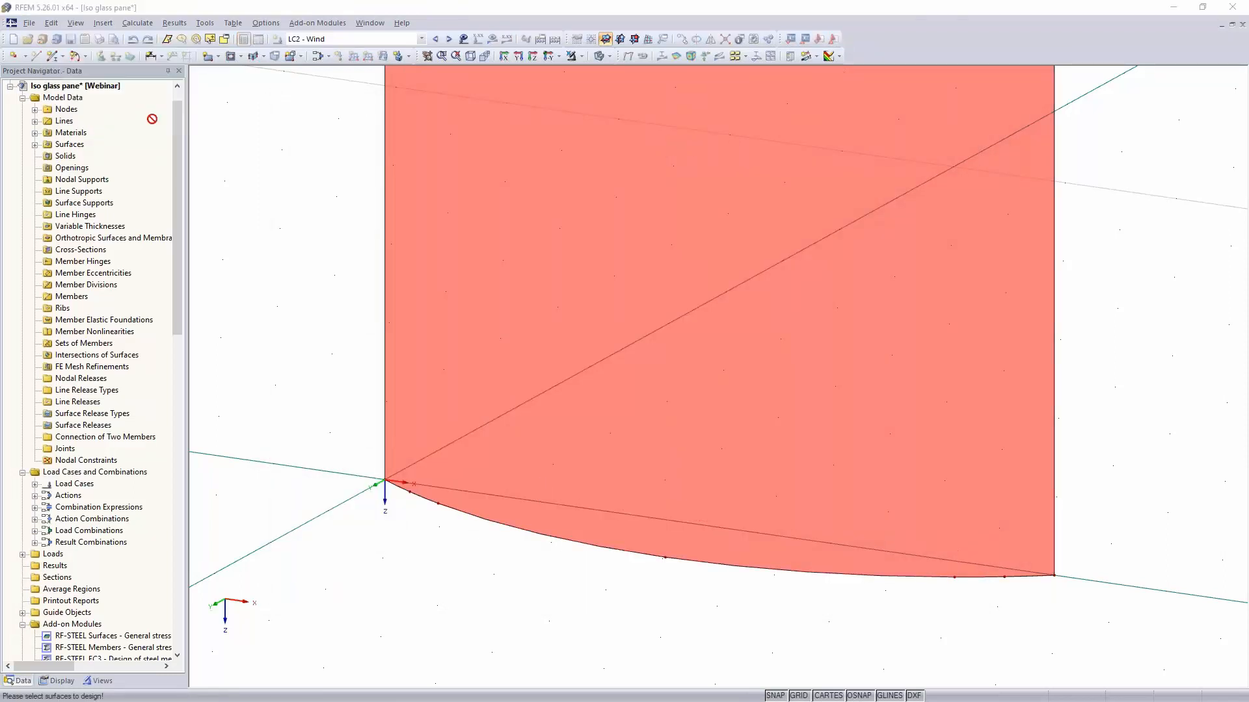
# Set surface 1's reference length to User-defined and take it as the distance between the two end corners of the pane's bottom edge
pyautogui.click(627, 199)
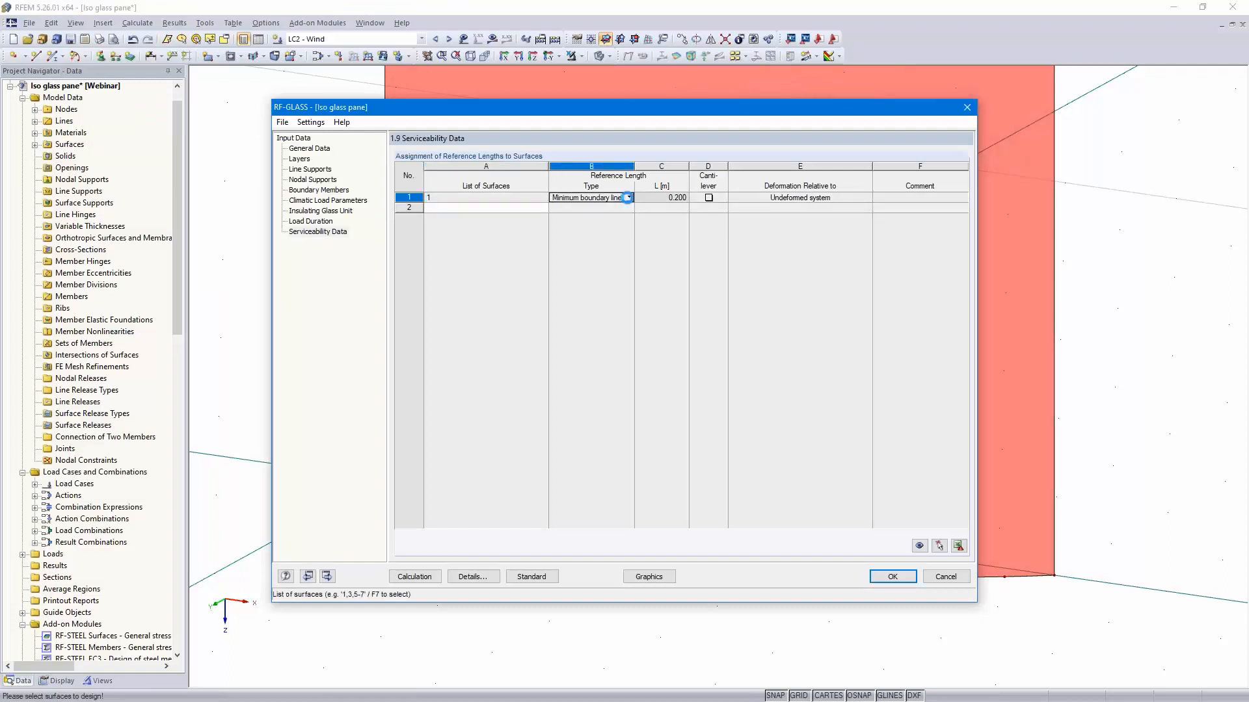
pyautogui.click(629, 199)
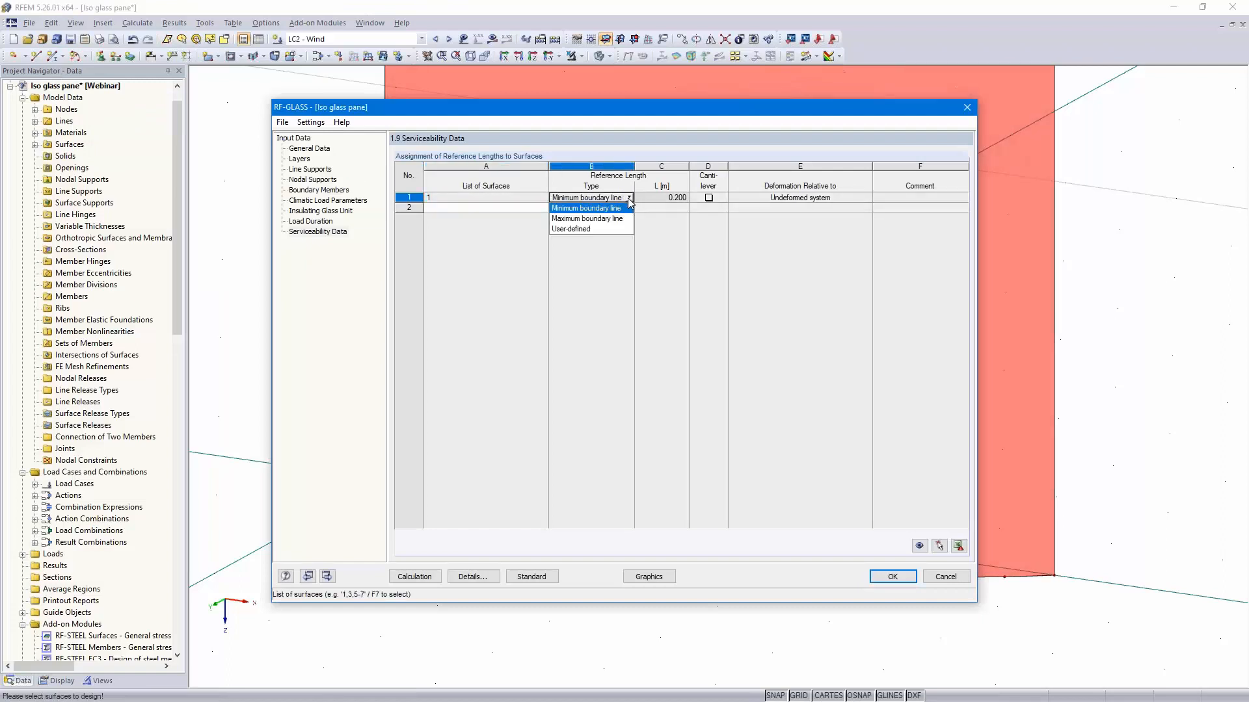
pyautogui.click(614, 230)
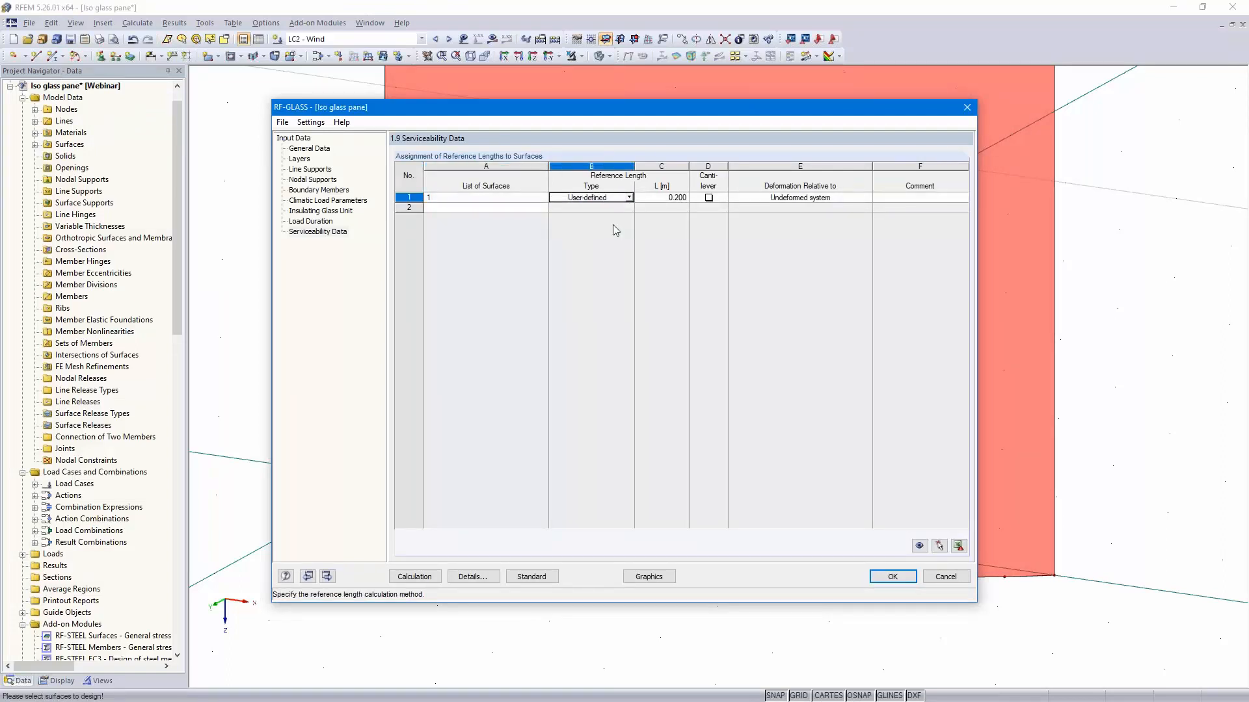
pyautogui.click(683, 195)
pyautogui.click(692, 198)
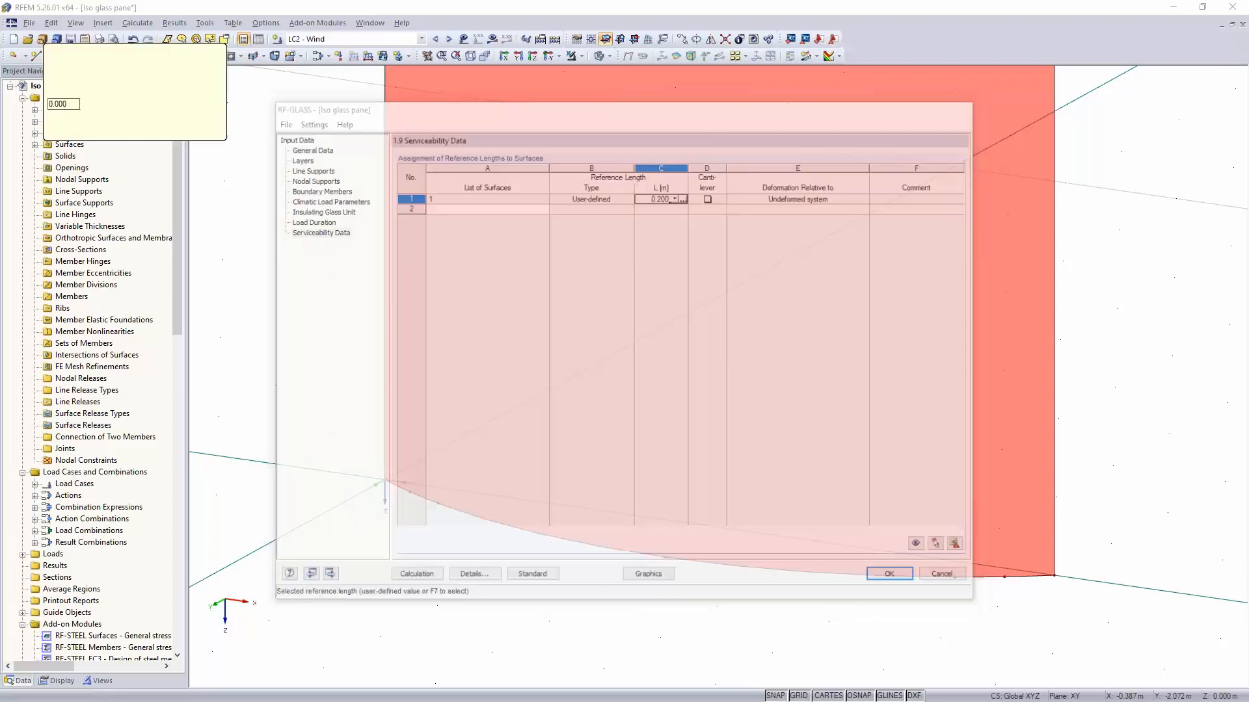
pyautogui.click(384, 480)
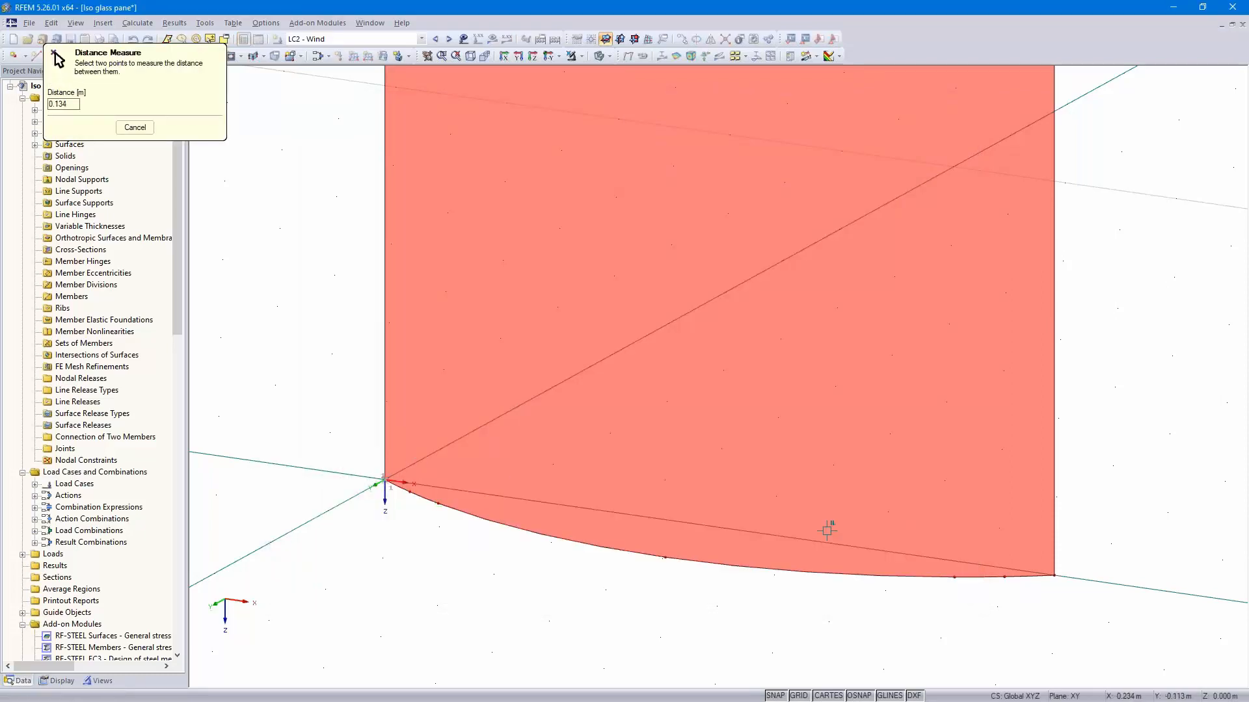
pyautogui.click(1054, 575)
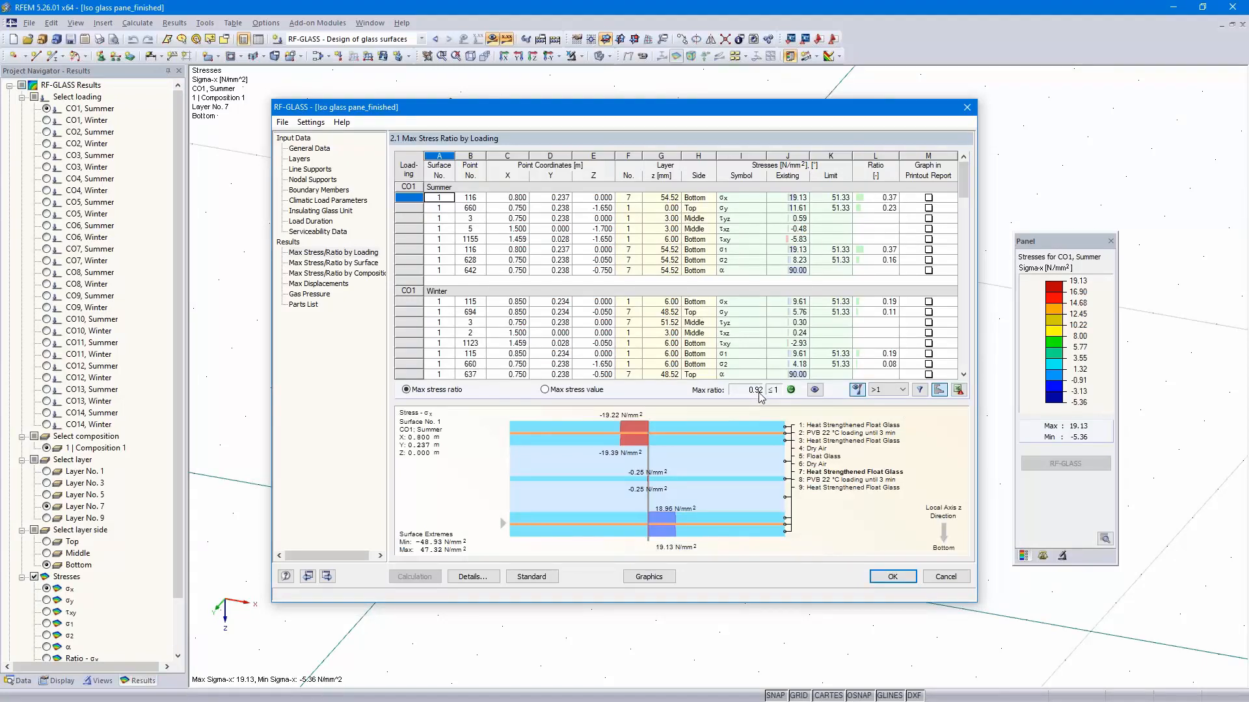
# Examine the maximum displacements, filter the stress ratios by loading to Max, and close the RF-GLASS results
pyautogui.click(318, 285)
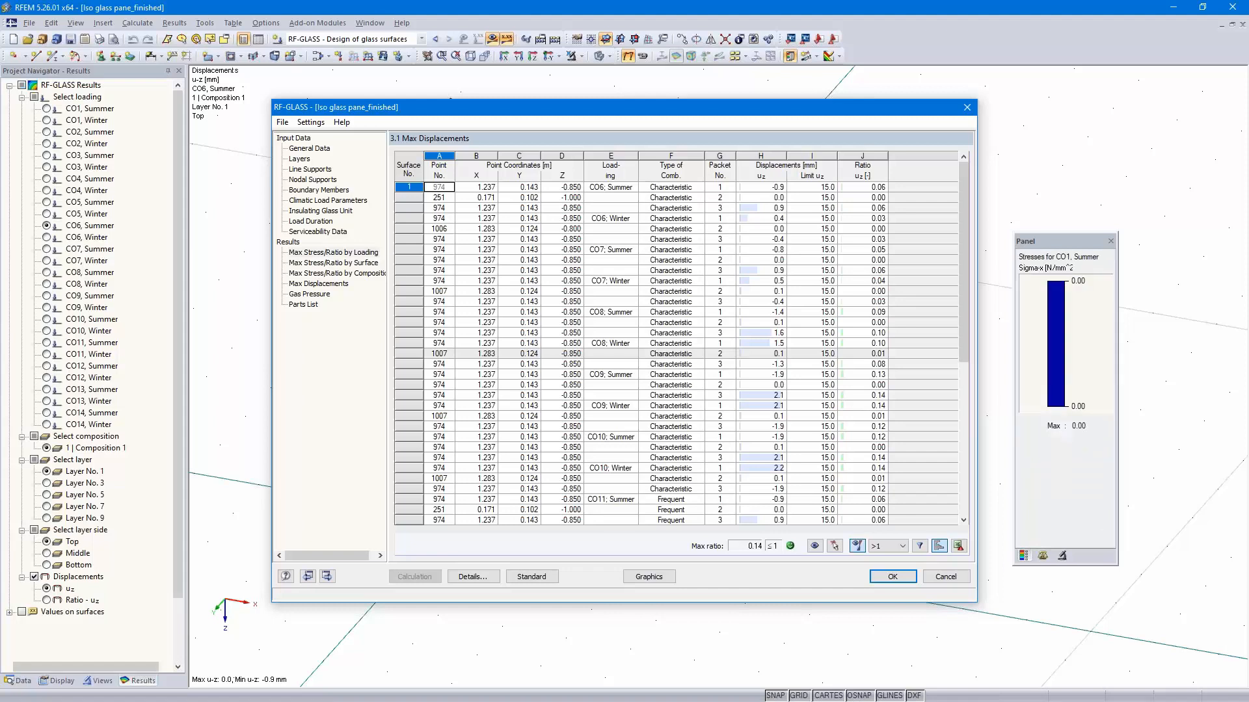
pyautogui.click(344, 254)
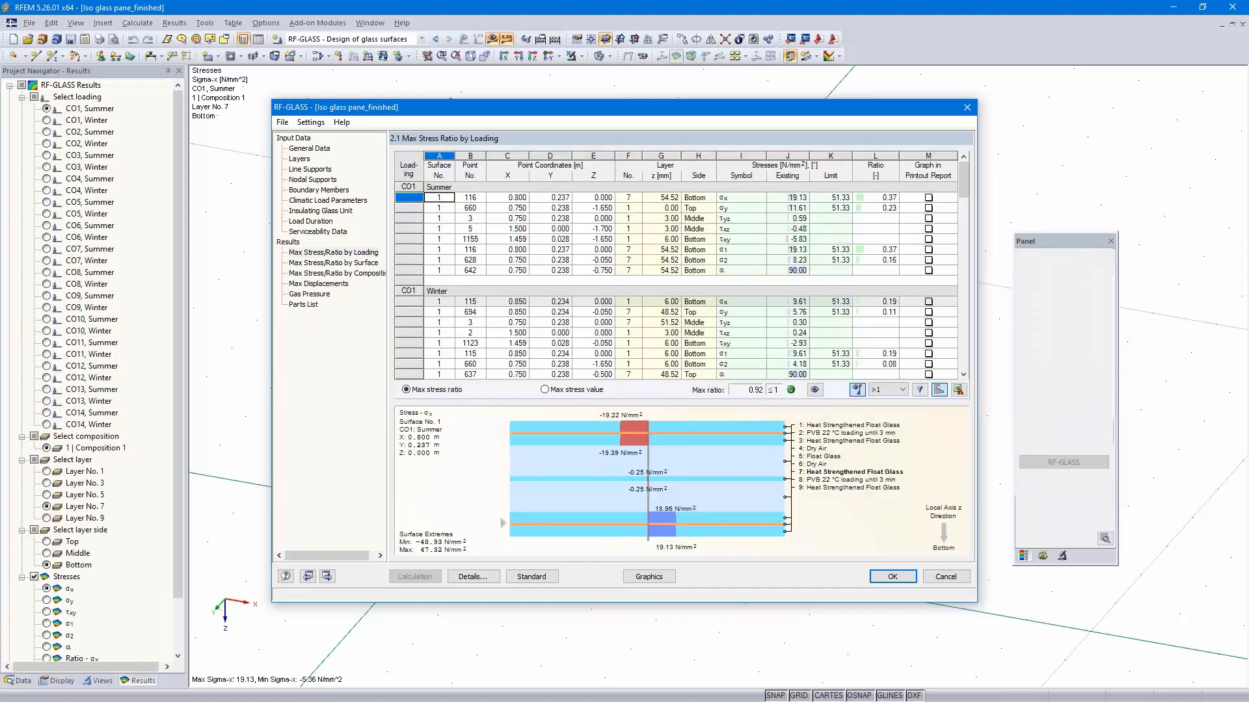
pyautogui.click(892, 389)
pyautogui.click(894, 410)
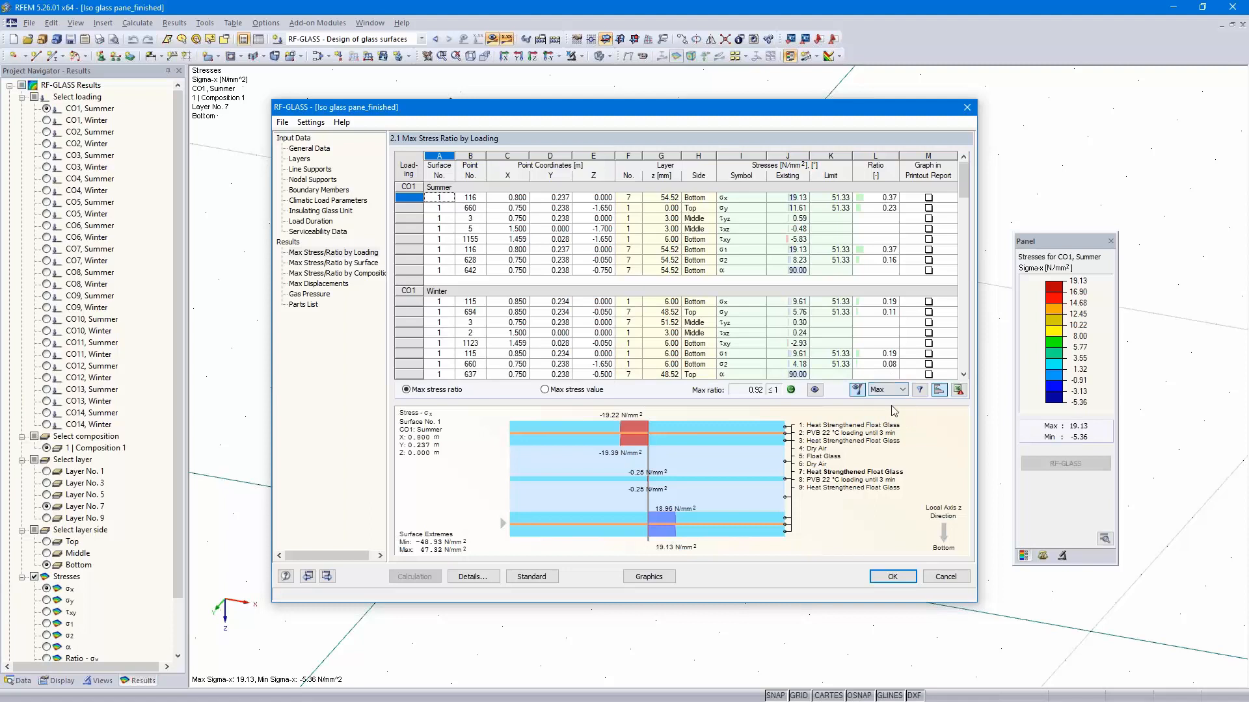
pyautogui.click(919, 390)
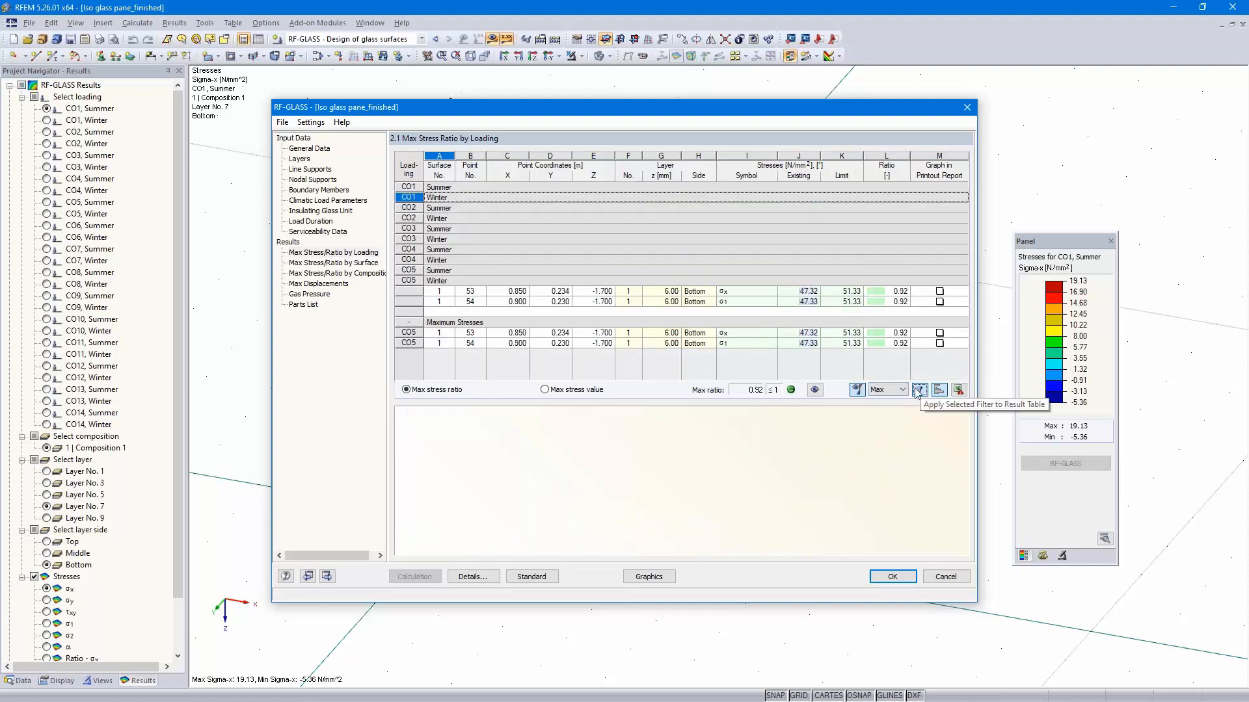
pyautogui.click(886, 290)
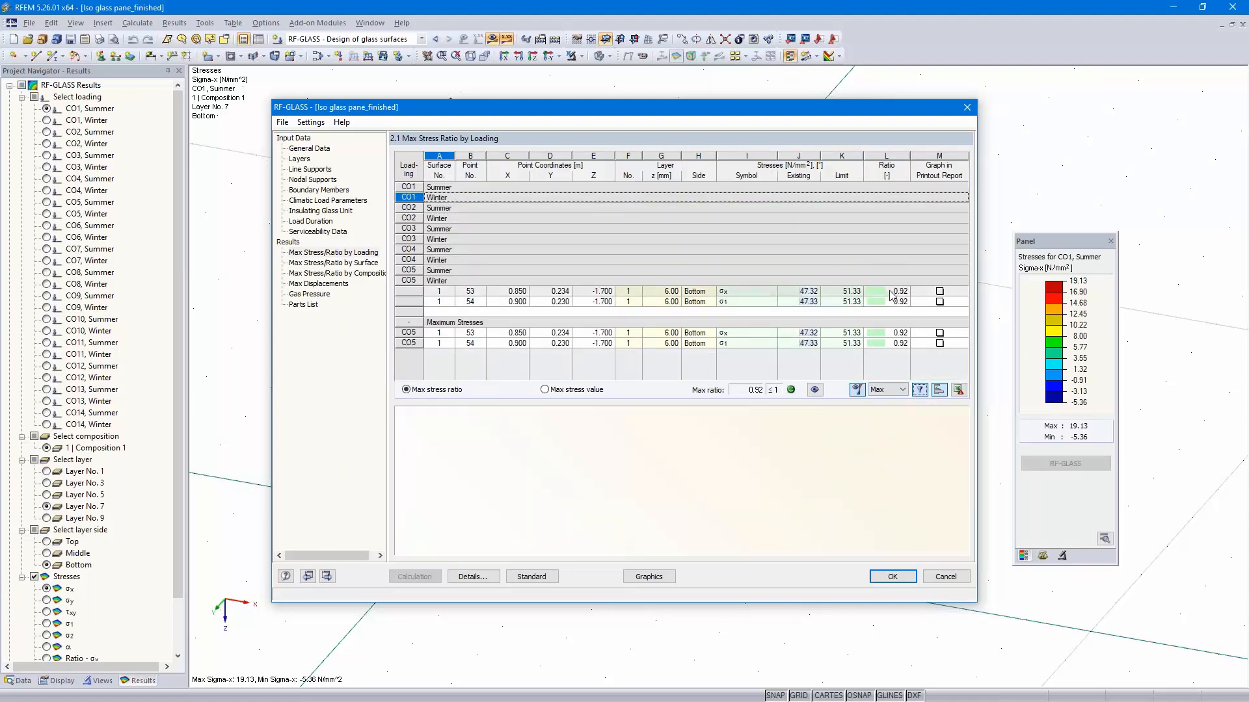
pyautogui.click(893, 577)
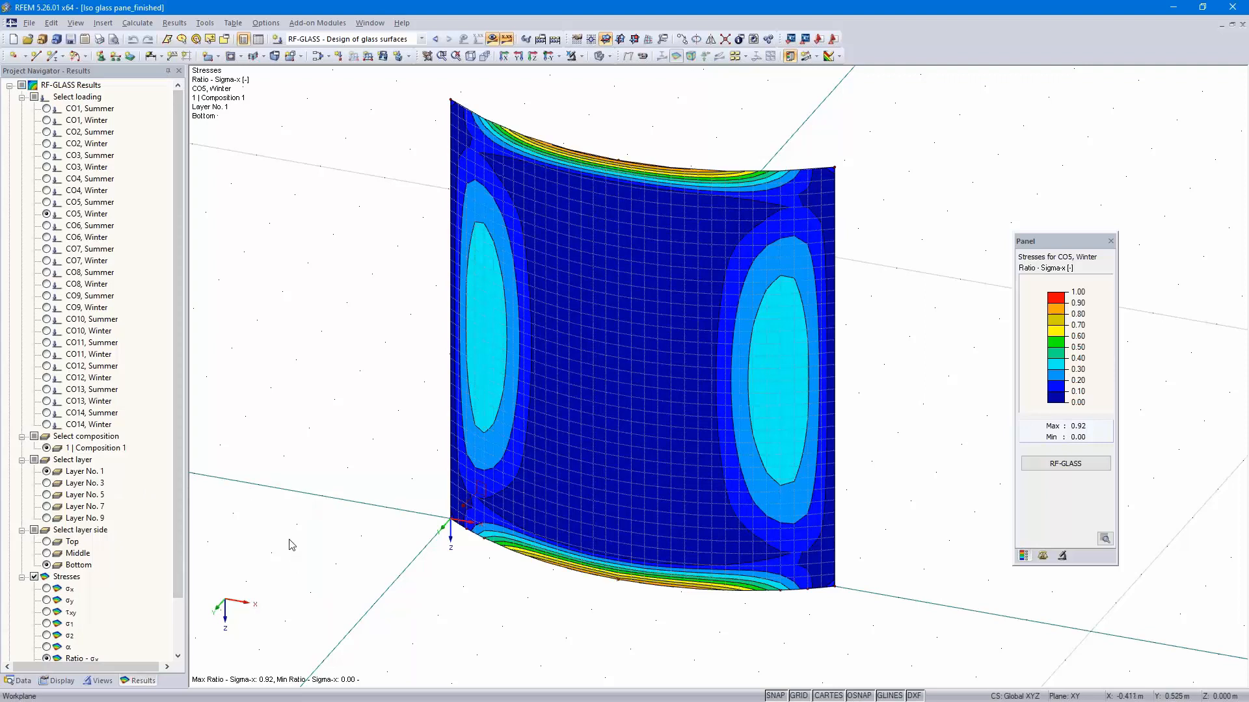
# Open the printout report at the RF-GLASS general data, fit it to page width, and read from there through the layer diagrams
pyautogui.click(113, 39)
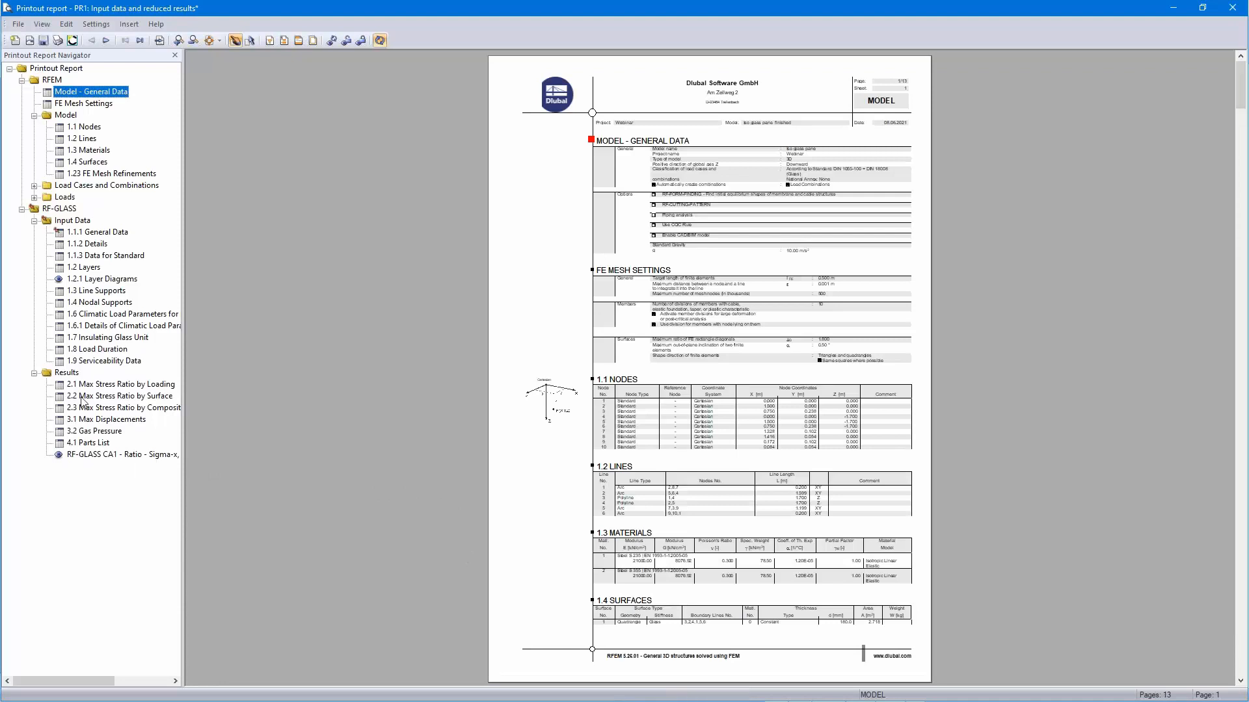
pyautogui.click(102, 235)
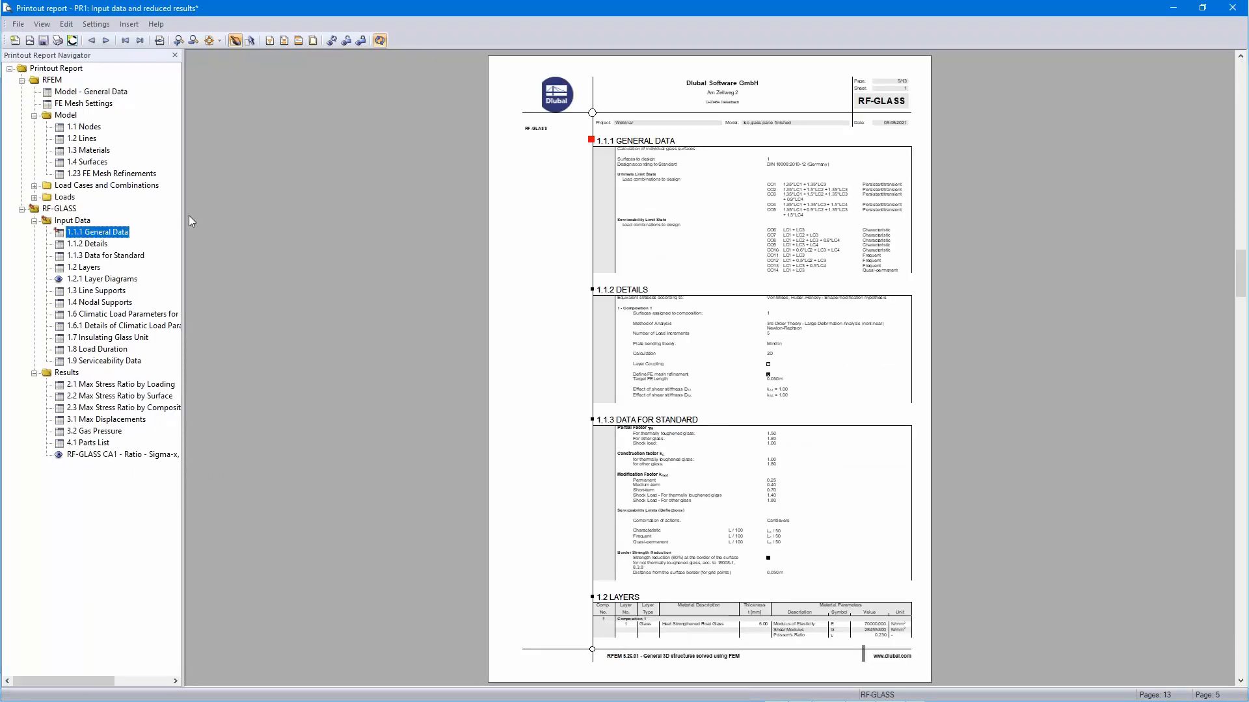
pyautogui.click(219, 41)
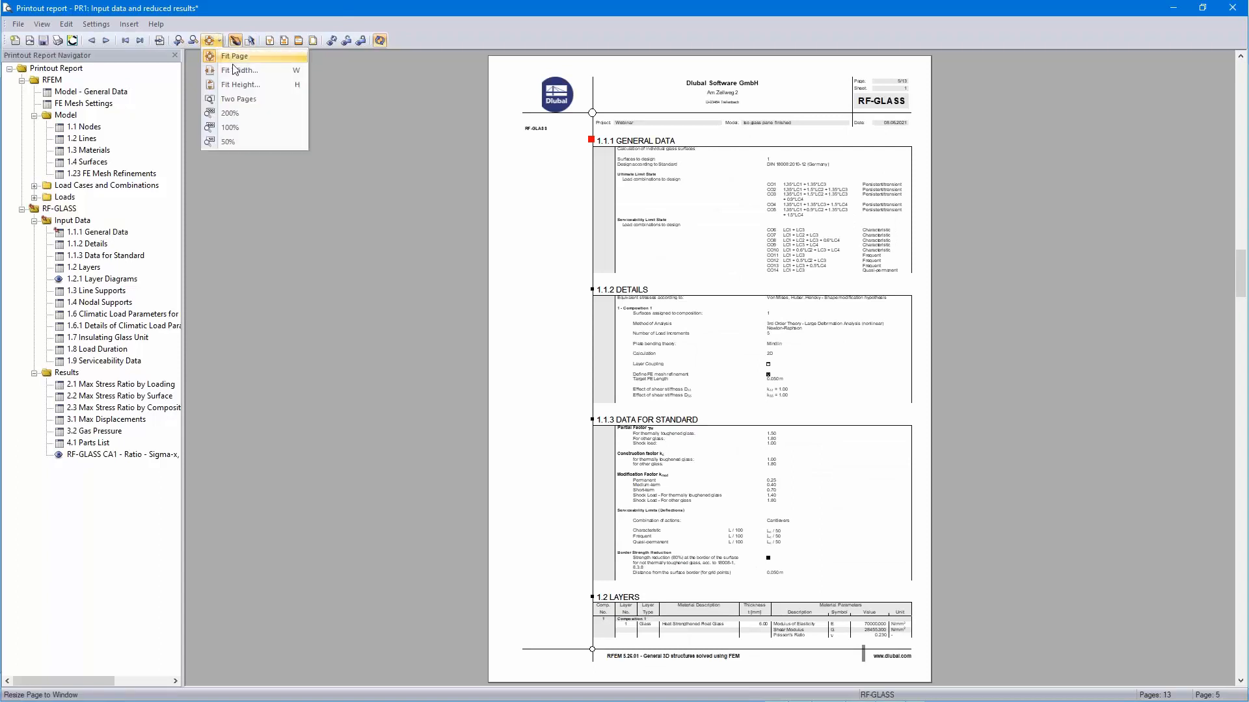
pyautogui.click(241, 70)
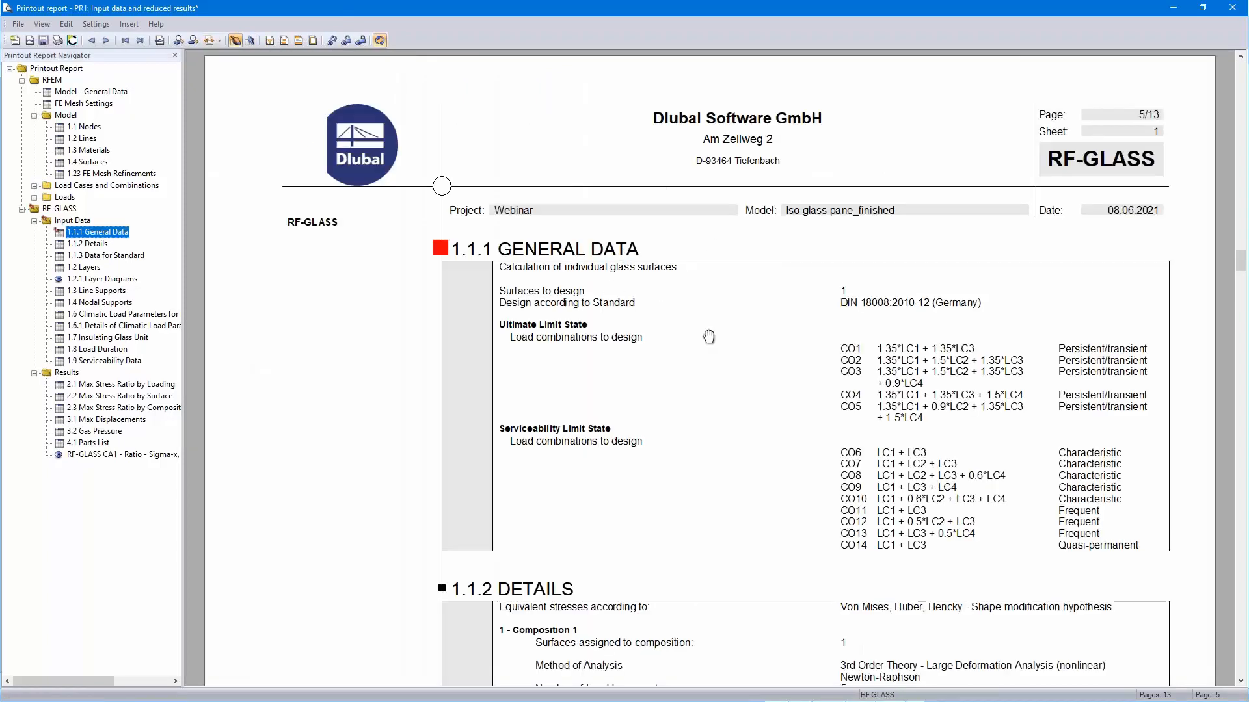
pyautogui.scroll(-2, 709, 336)
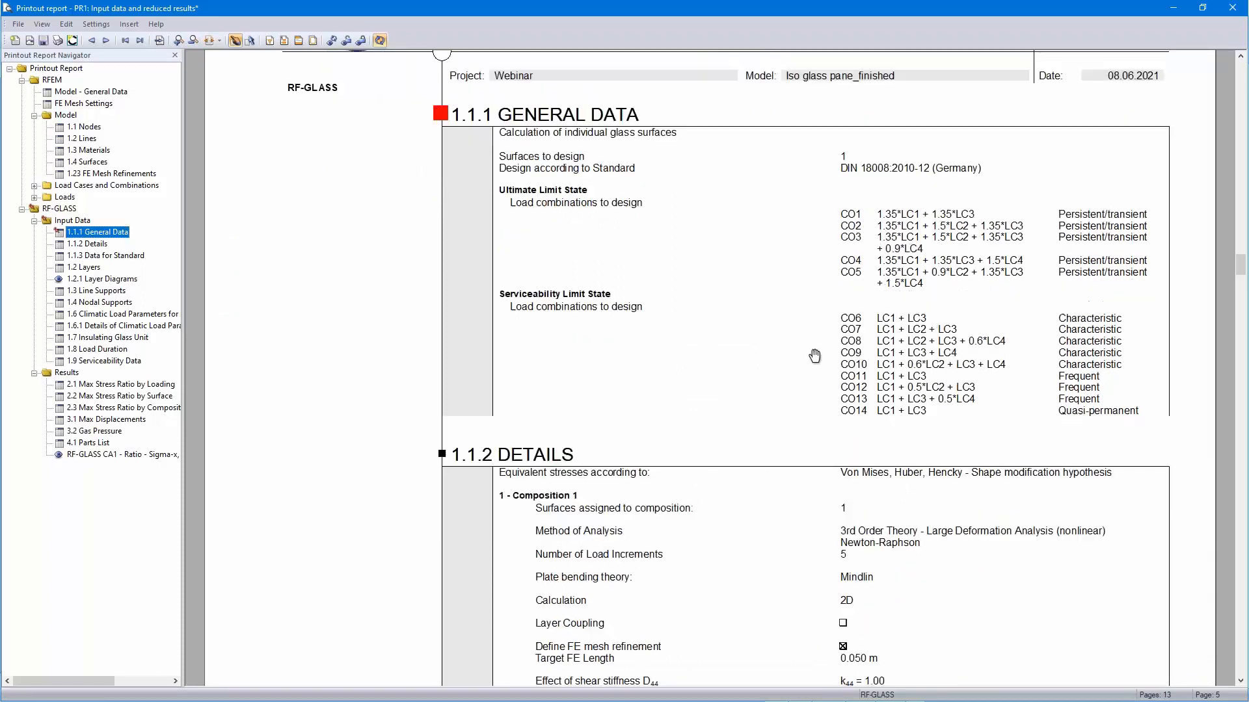
pyautogui.scroll(-4, 889, 314)
pyautogui.scroll(-11, 764, 423)
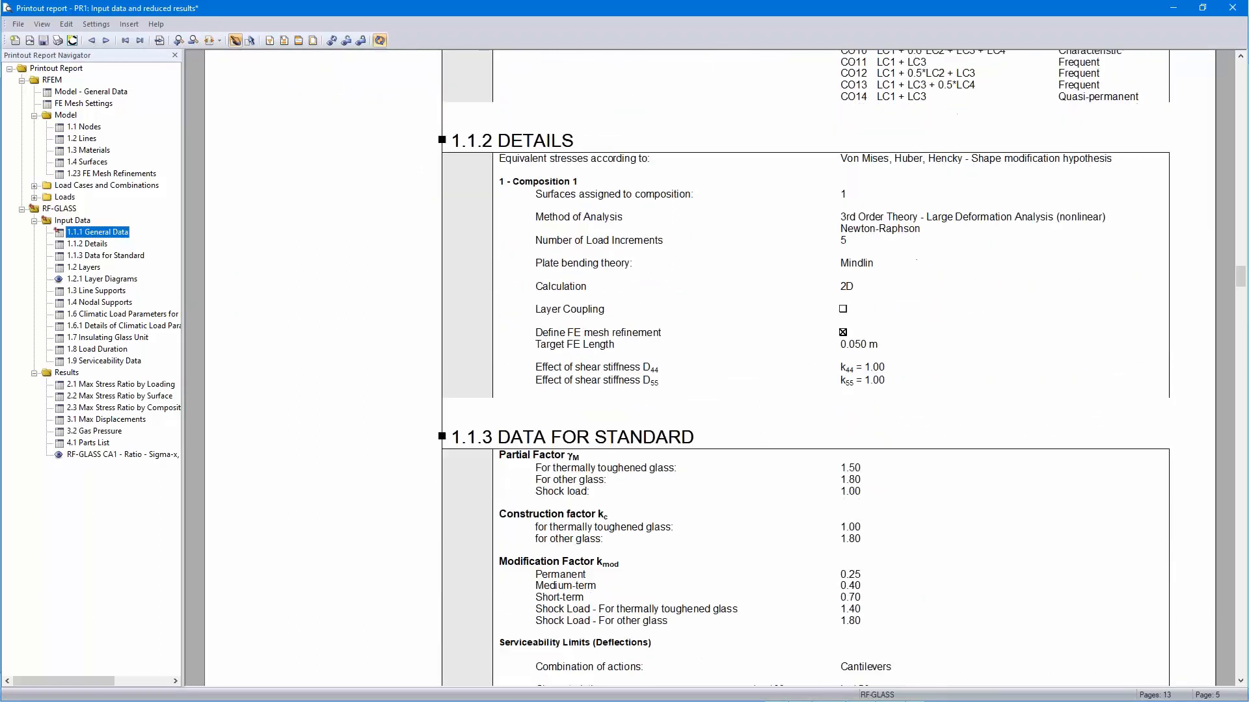
pyautogui.scroll(-7, 769, 337)
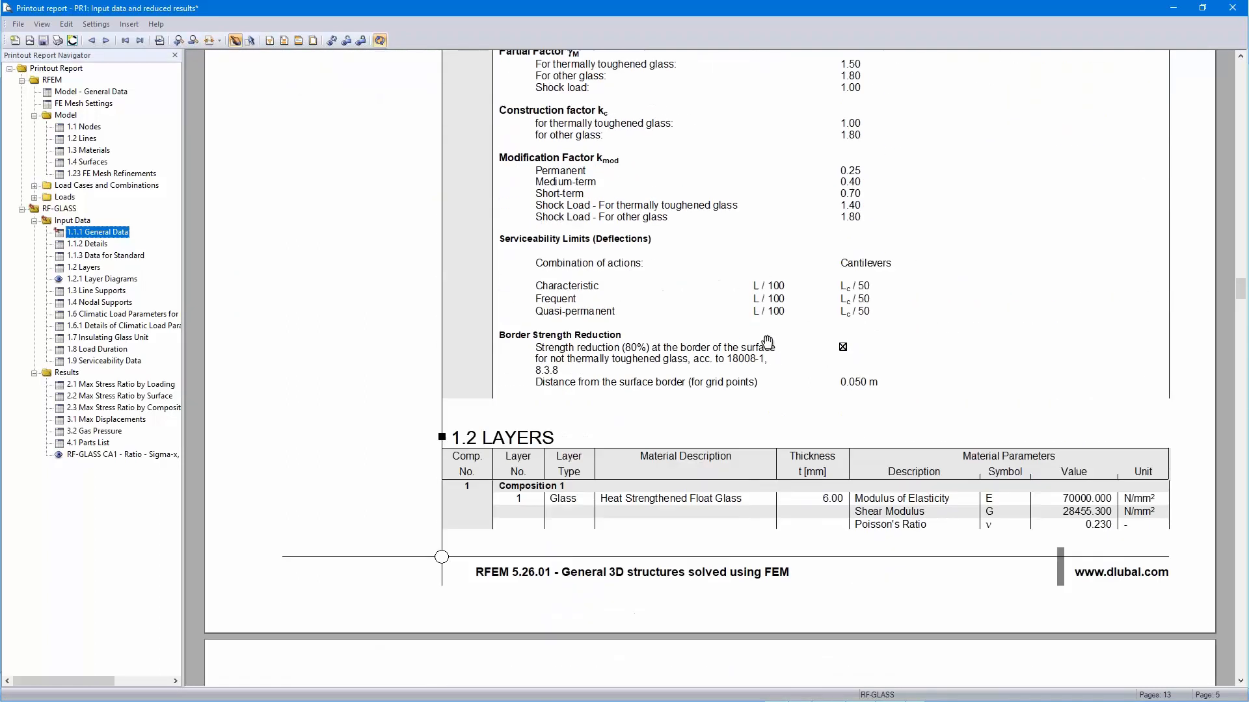
pyautogui.scroll(-12, 770, 337)
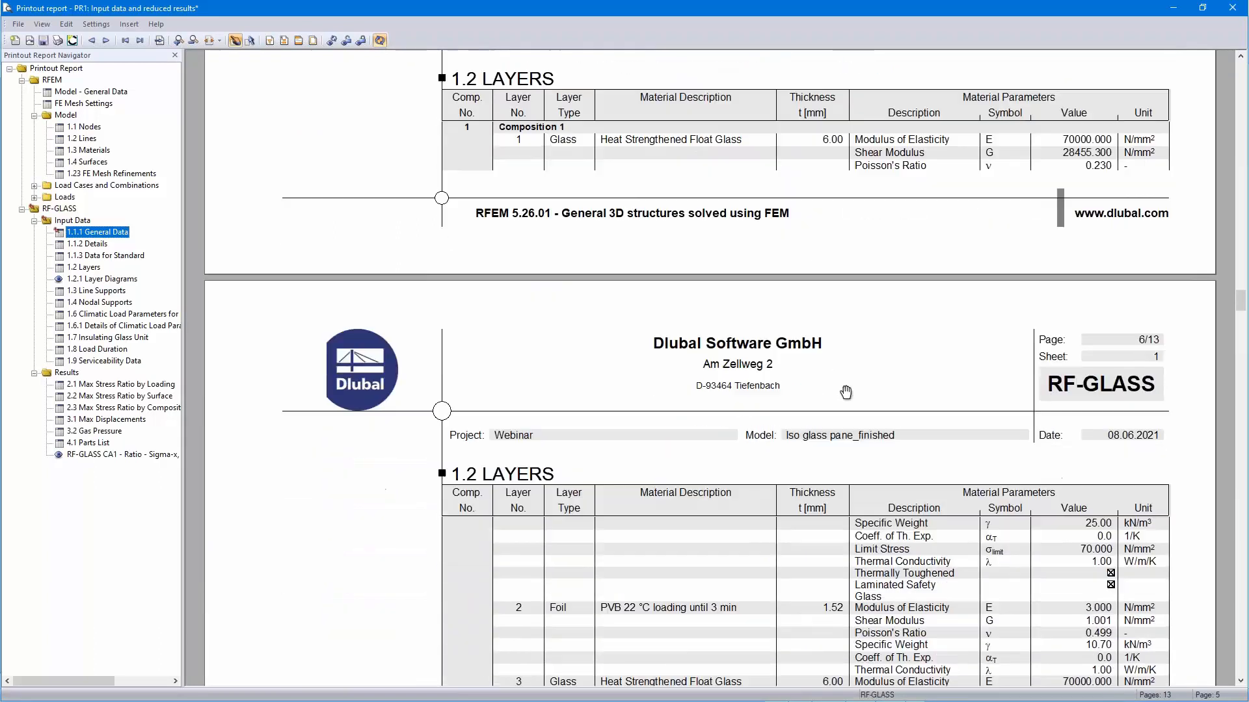
pyautogui.scroll(-13, 899, 370)
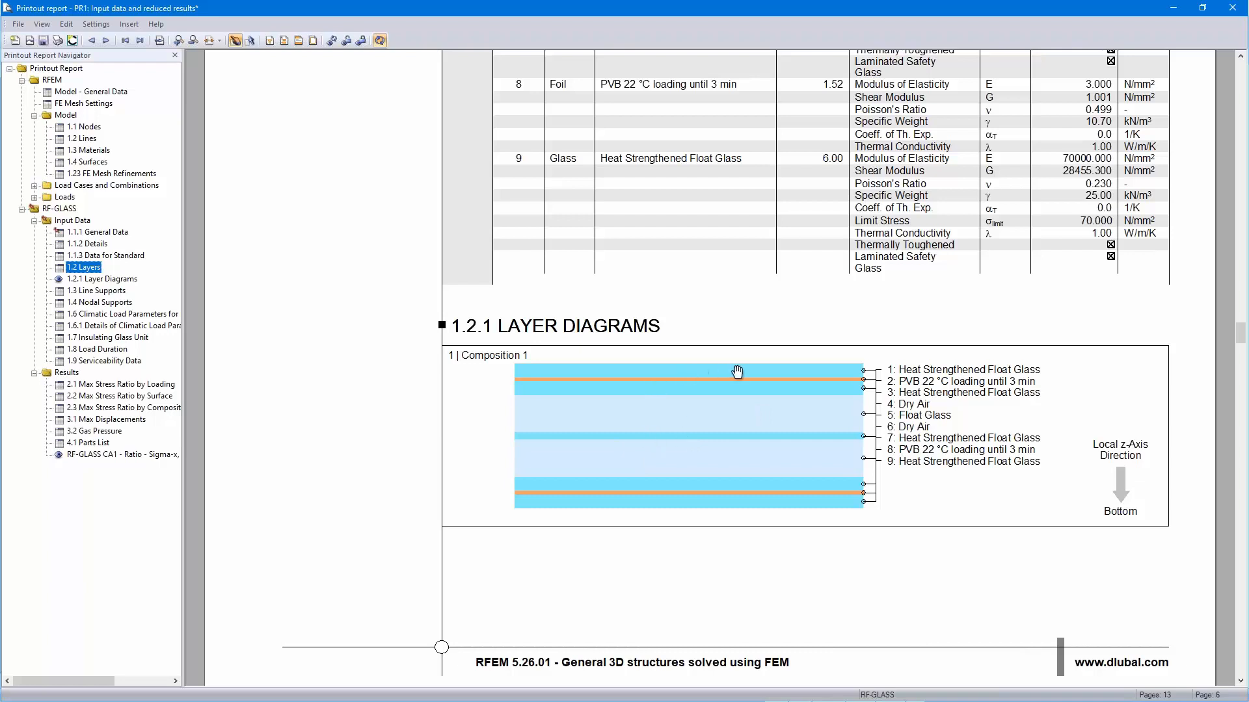
# Read the printout report from the line and nodal supports through climatic loads, load duration and serviceability data to the stress ratios by loading
pyautogui.scroll(-9, 736, 372)
pyautogui.scroll(-16, 737, 372)
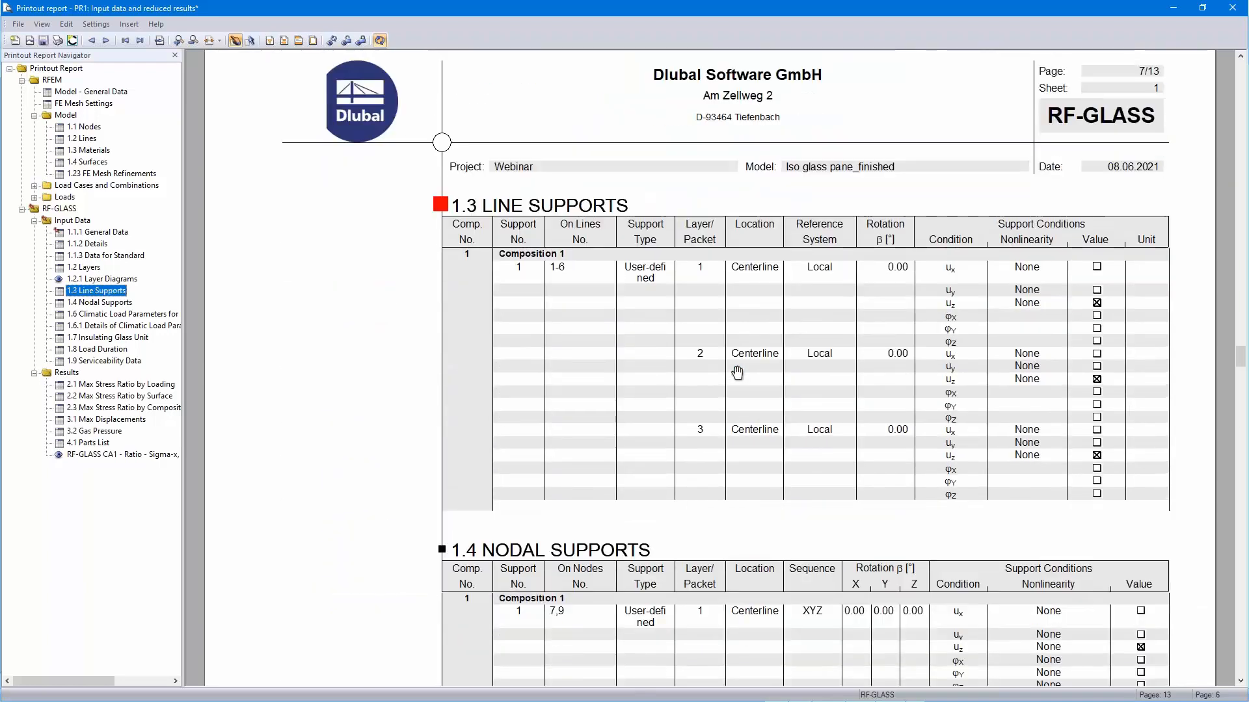
pyautogui.scroll(-13, 737, 372)
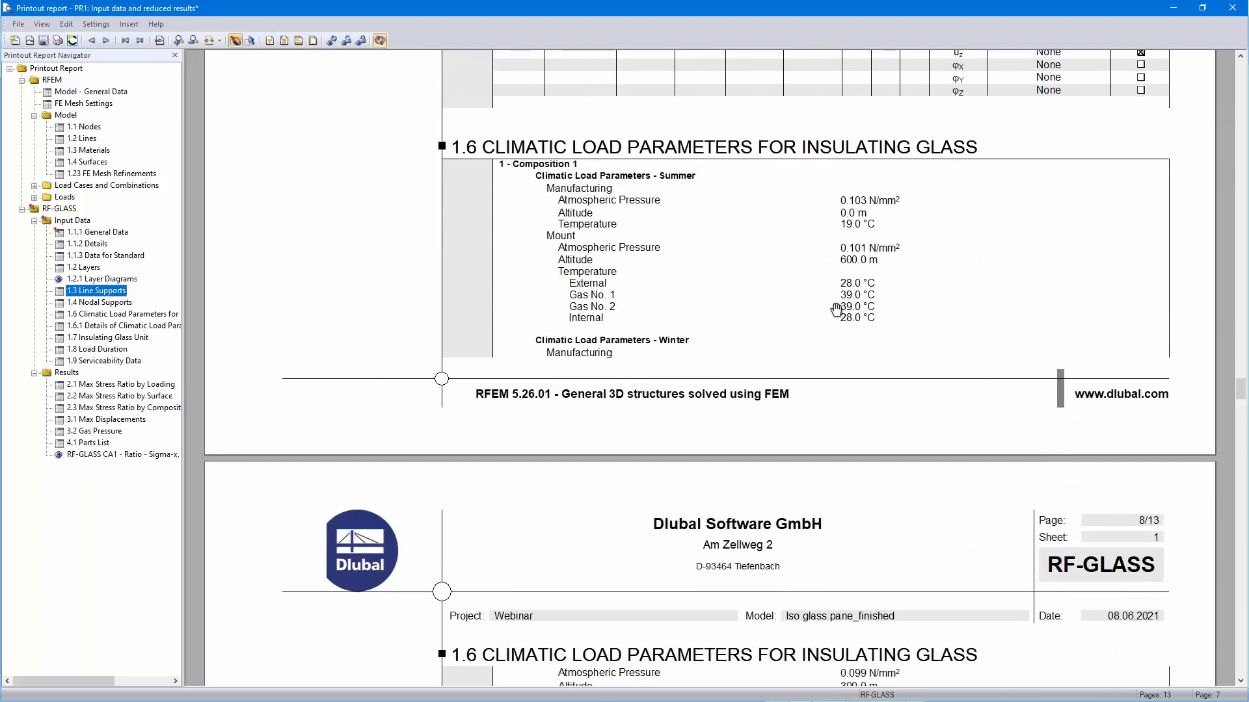
pyautogui.scroll(-10, 837, 310)
pyautogui.scroll(-13, 837, 310)
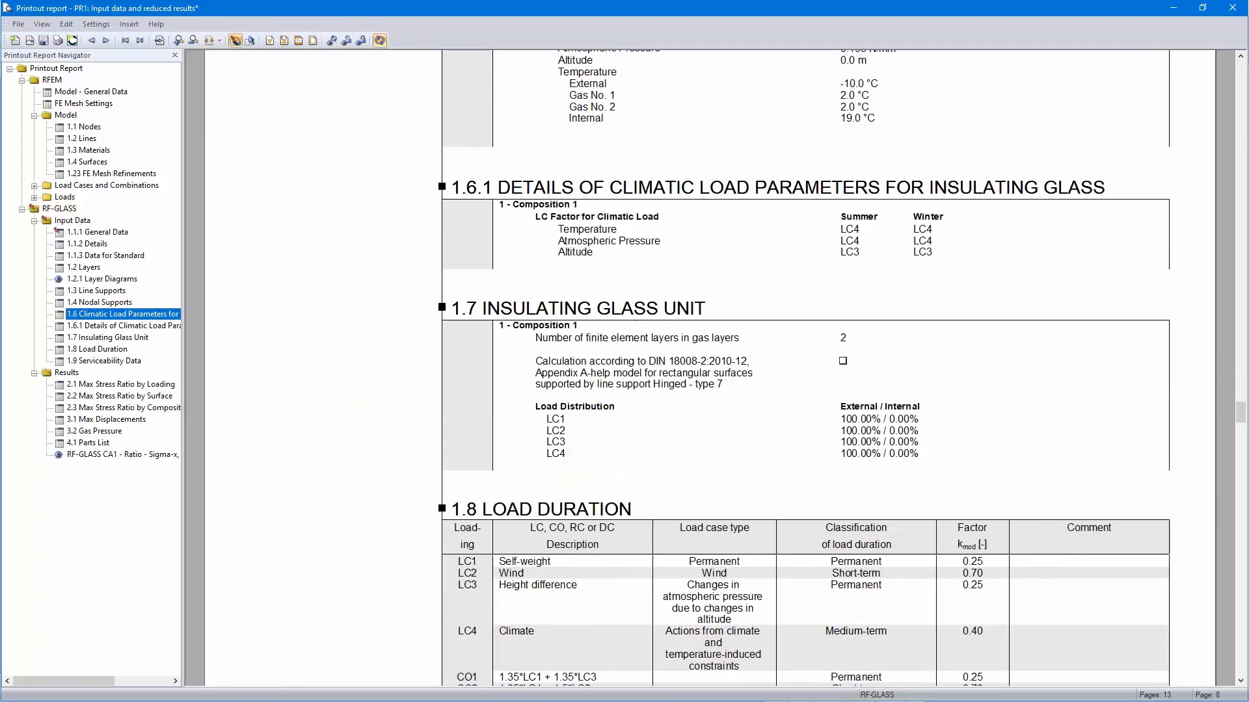
pyautogui.scroll(-14, 831, 330)
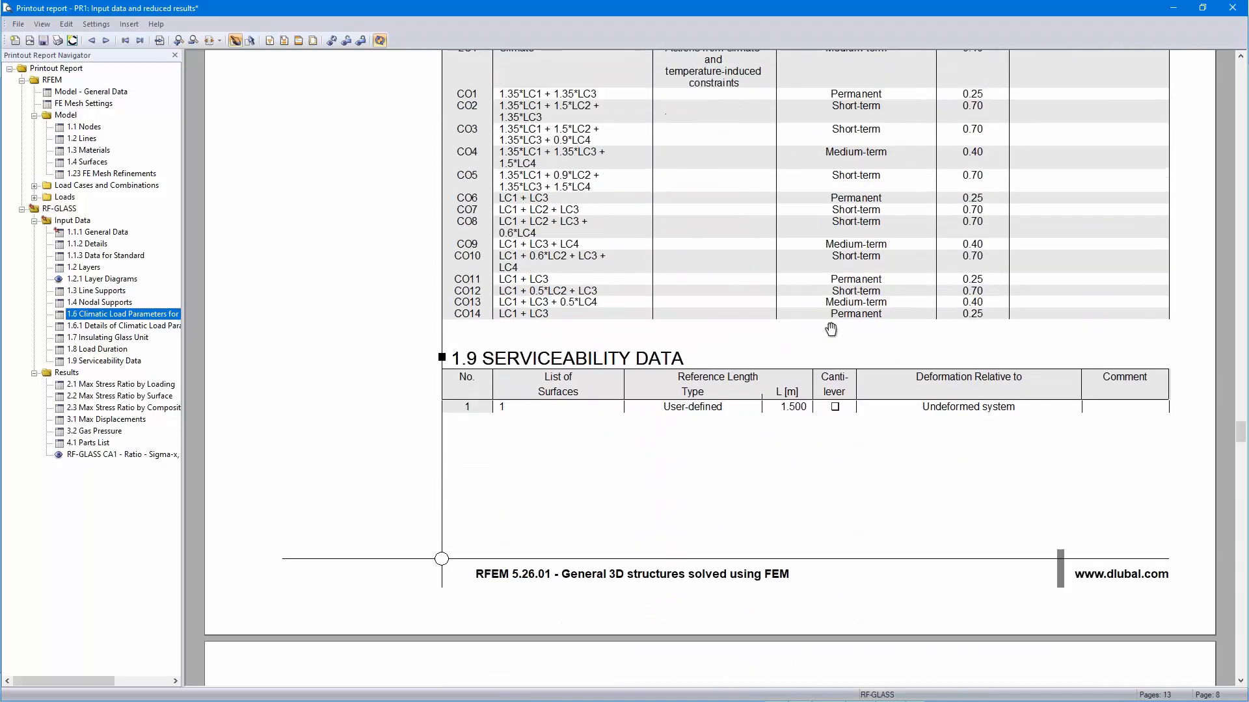
pyautogui.scroll(-16, 826, 343)
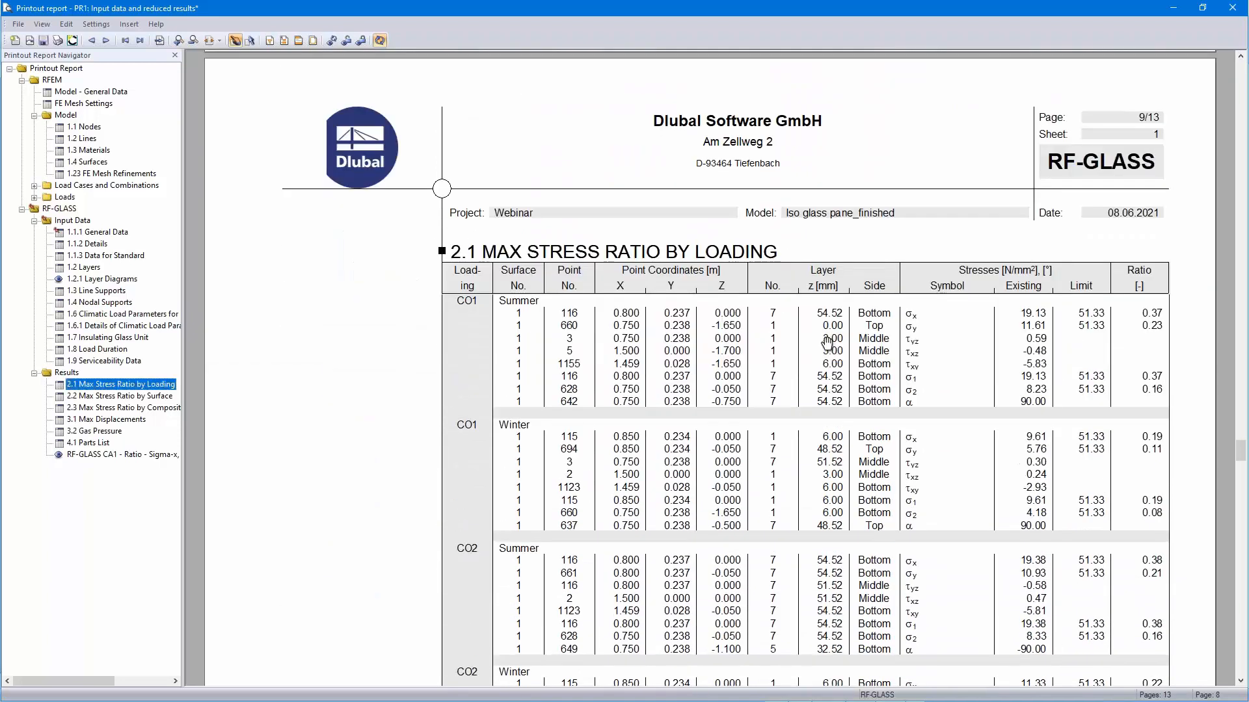
# View the report's Ratio - Sigma-x graphic and close the printout report without saving it
pyautogui.click(107, 457)
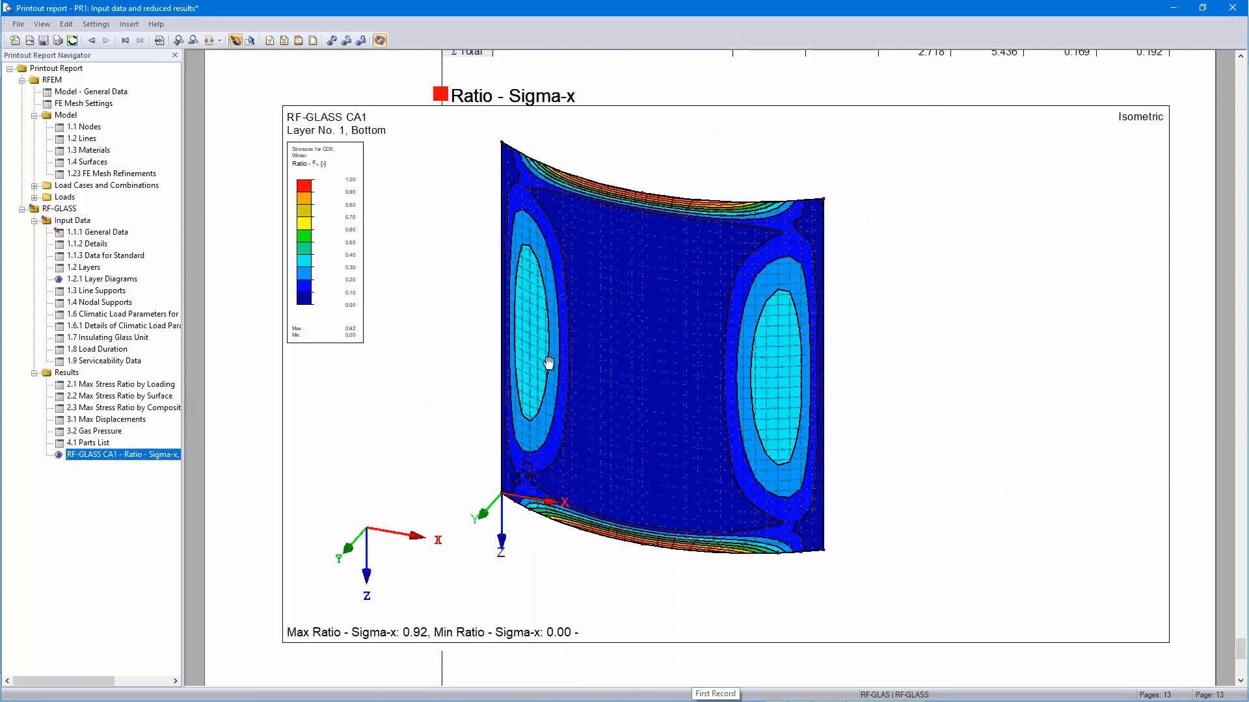
pyautogui.click(1232, 8)
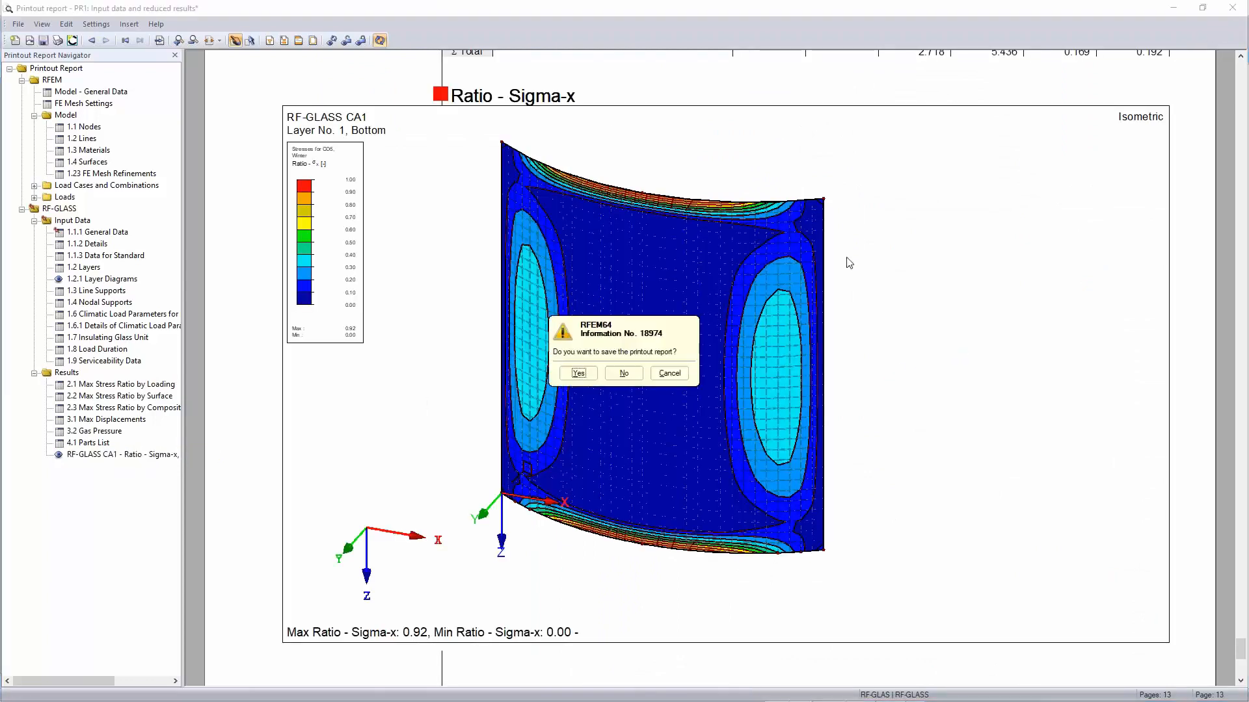
pyautogui.click(623, 374)
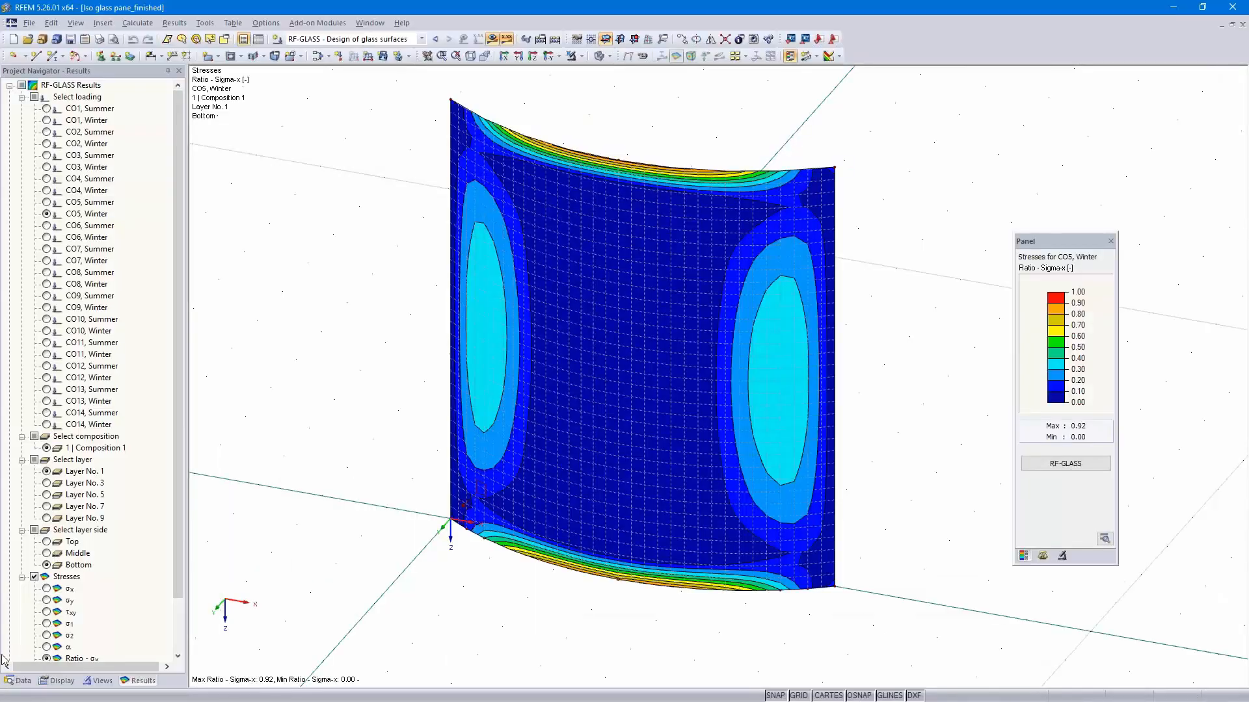
# Open the auxiliary model Iso glass pane_finished_RF_GLAS_S_S_1 from the project data and expand its contents
pyautogui.click(21, 681)
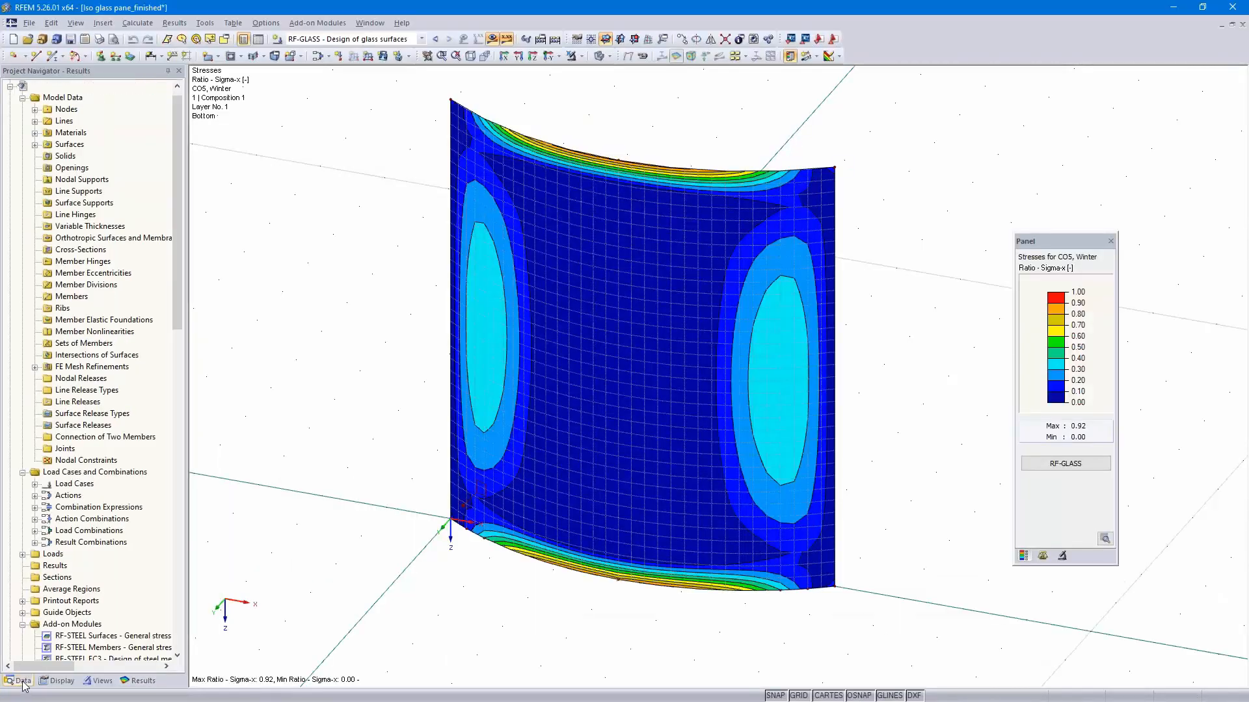
pyautogui.click(9, 86)
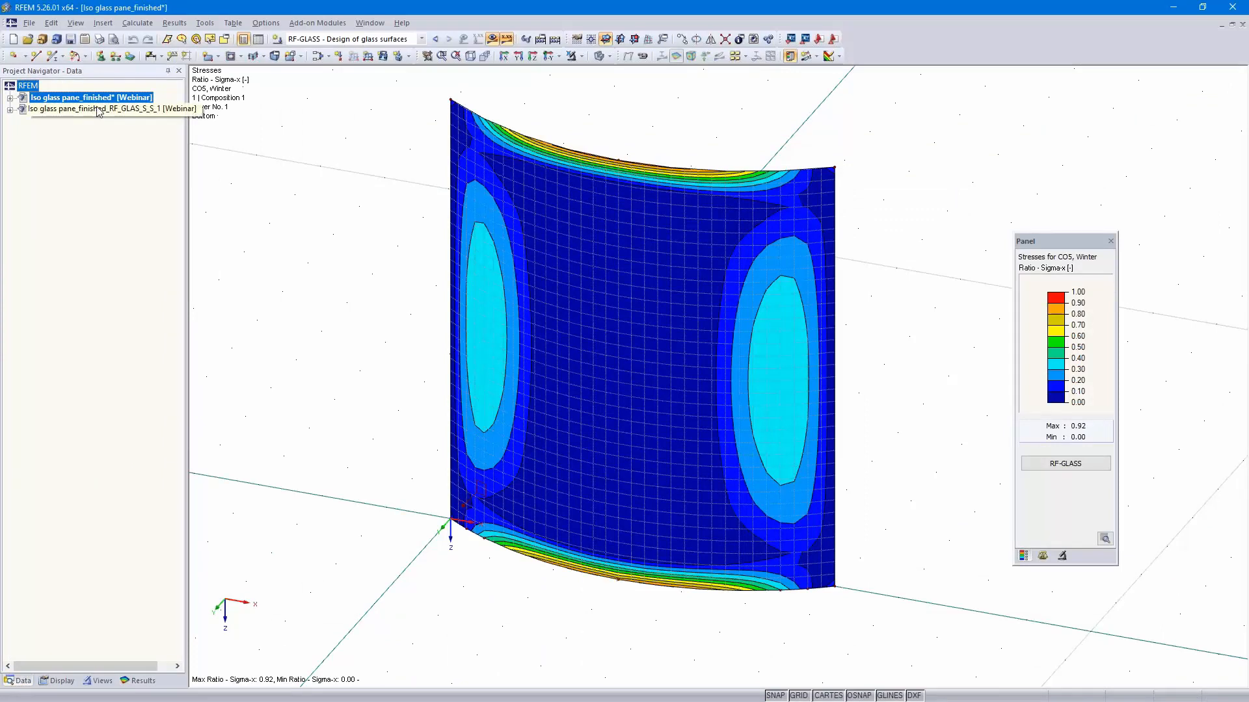
pyautogui.doubleClick(115, 109)
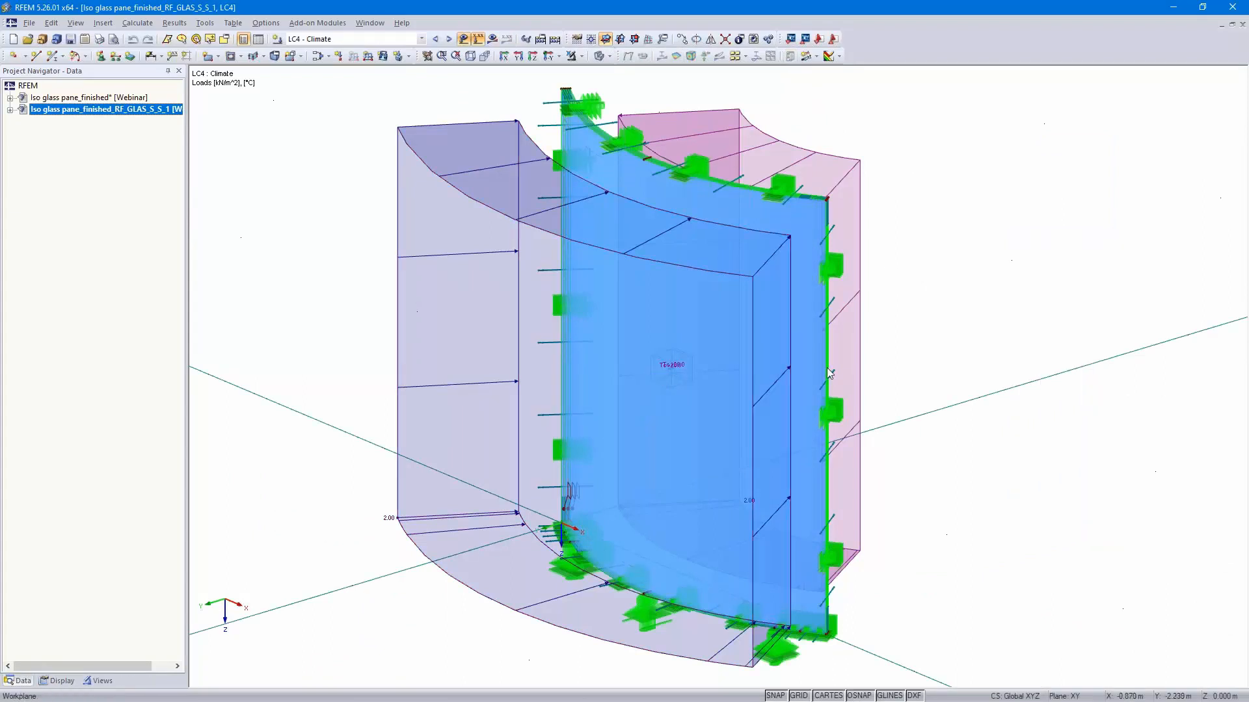
pyautogui.click(10, 110)
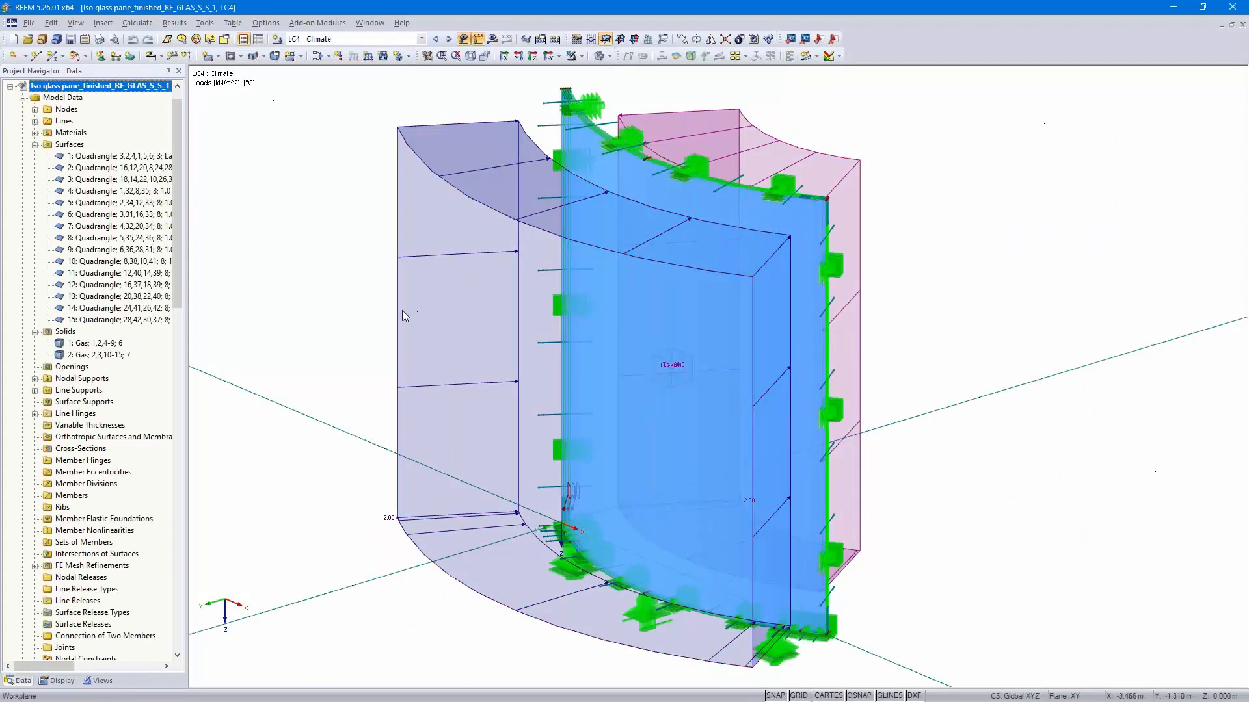
# Highlight surfaces 1, 2 and 3 and both gas solids one after another to identify the pane's layers
pyautogui.click(102, 157)
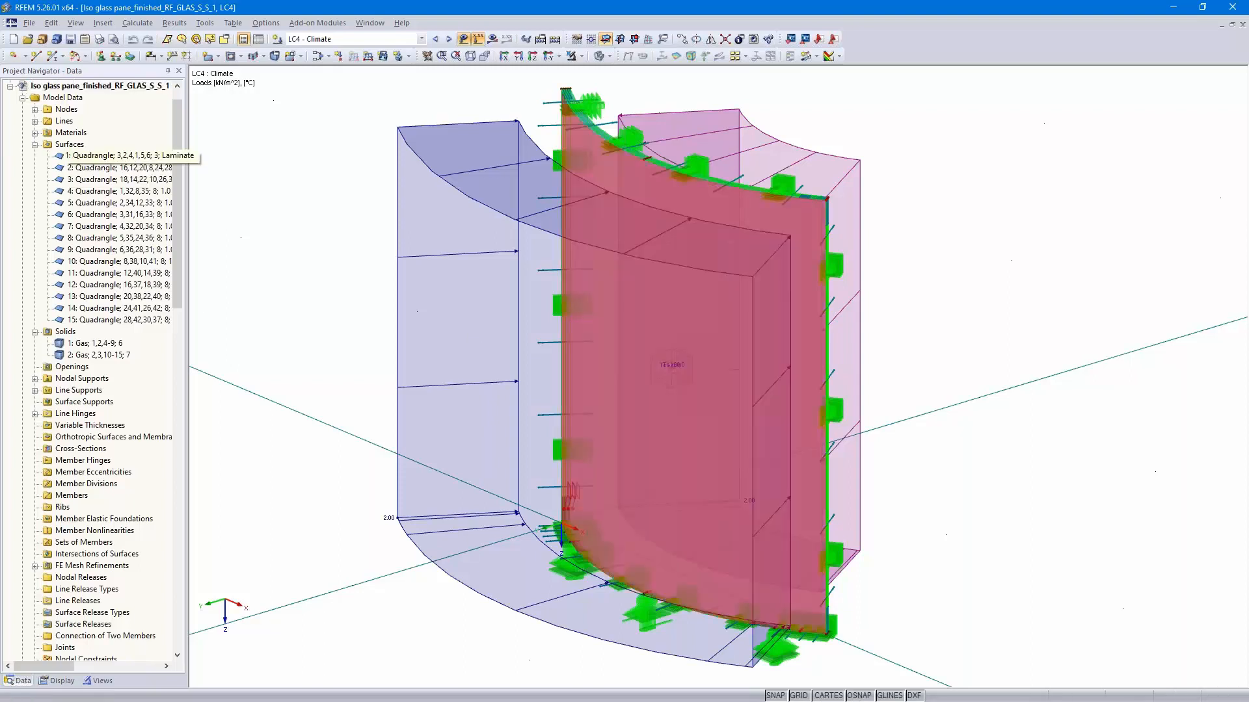
pyautogui.click(96, 169)
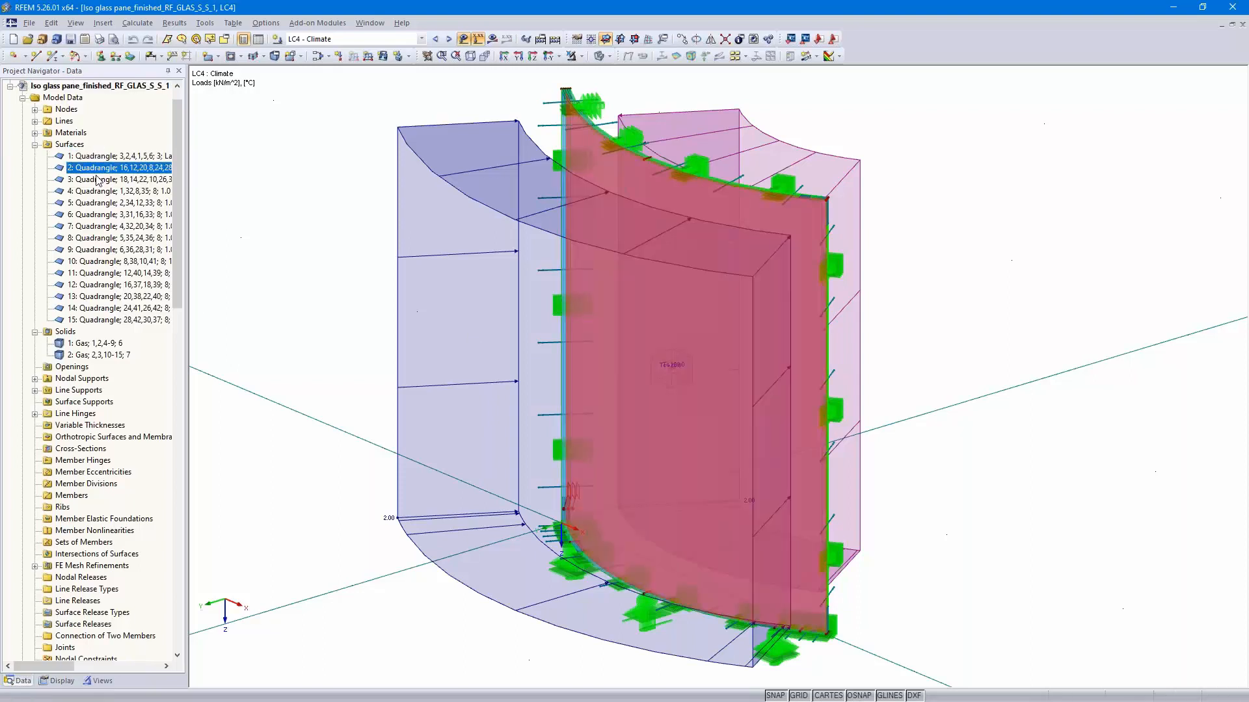
pyautogui.click(97, 180)
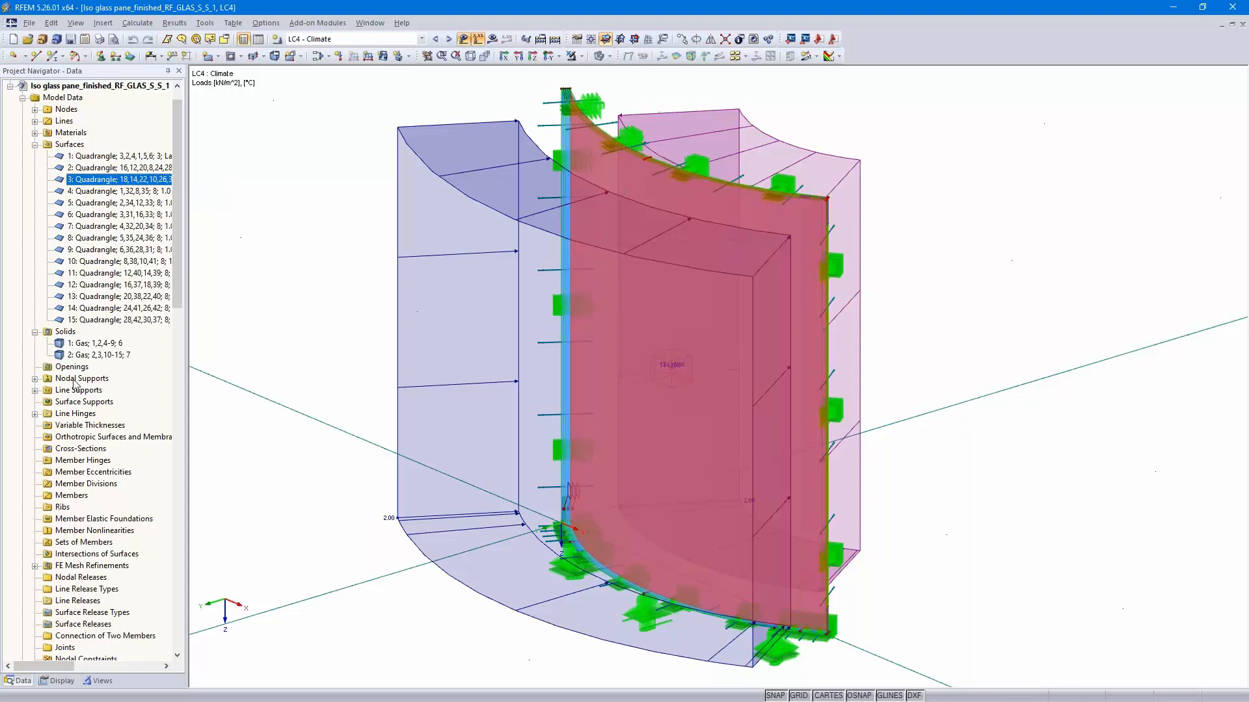
pyautogui.click(85, 345)
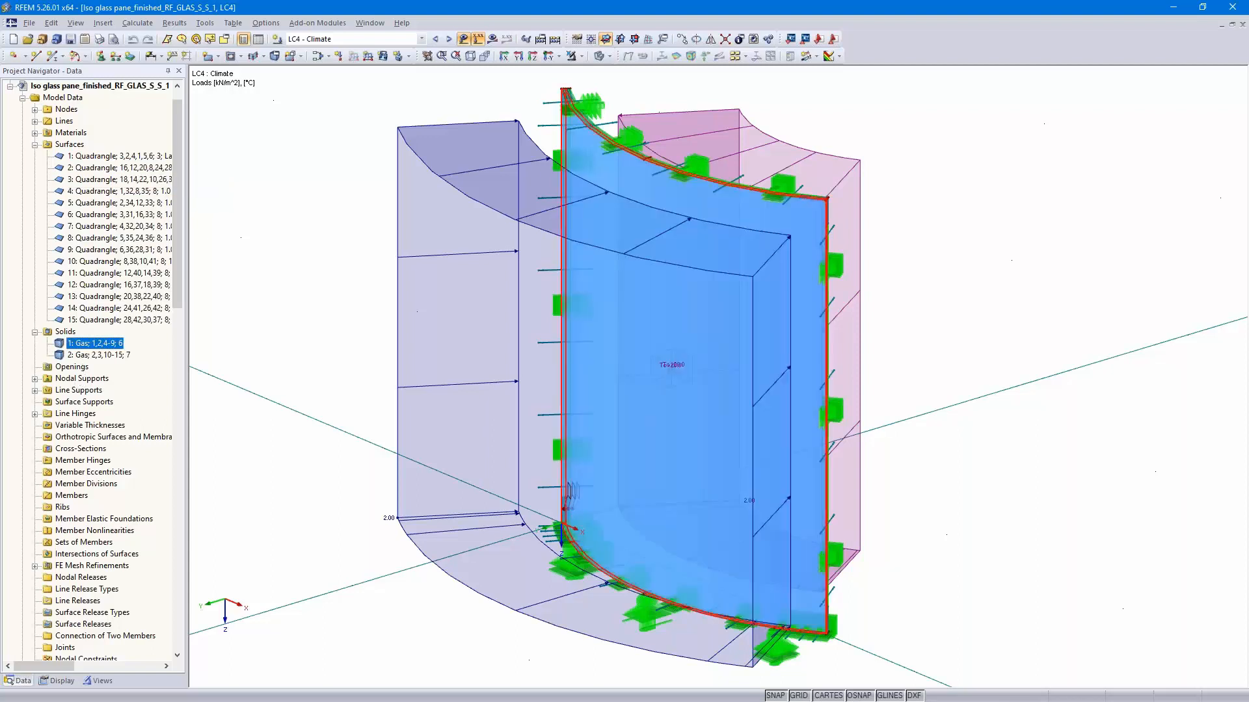
pyautogui.click(98, 355)
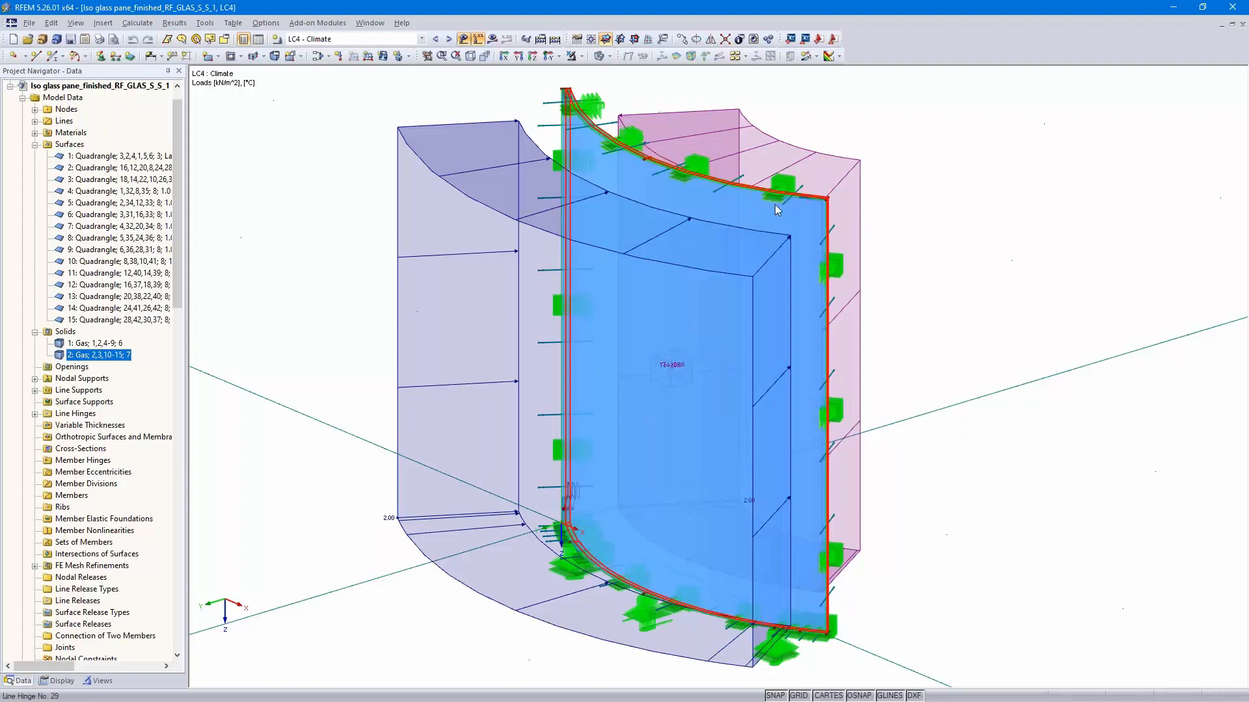
# Examine the nodal supports along the pane's bottom edge and the helper line hinges on the side surfaces of the gas solids
pyautogui.scroll(3, 775, 205)
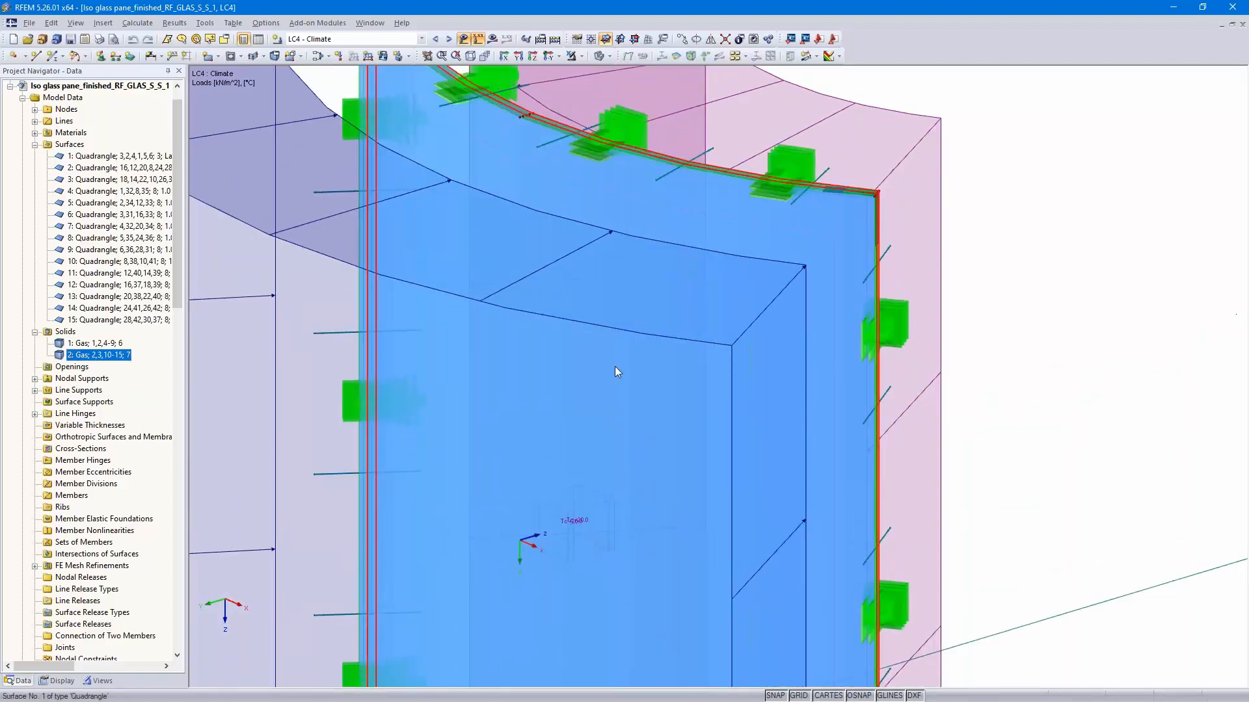
pyautogui.scroll(-5, 615, 367)
pyautogui.moveTo(660, 425); pyautogui.dragTo(636, 524, button='middle')
pyautogui.scroll(10, 631, 559)
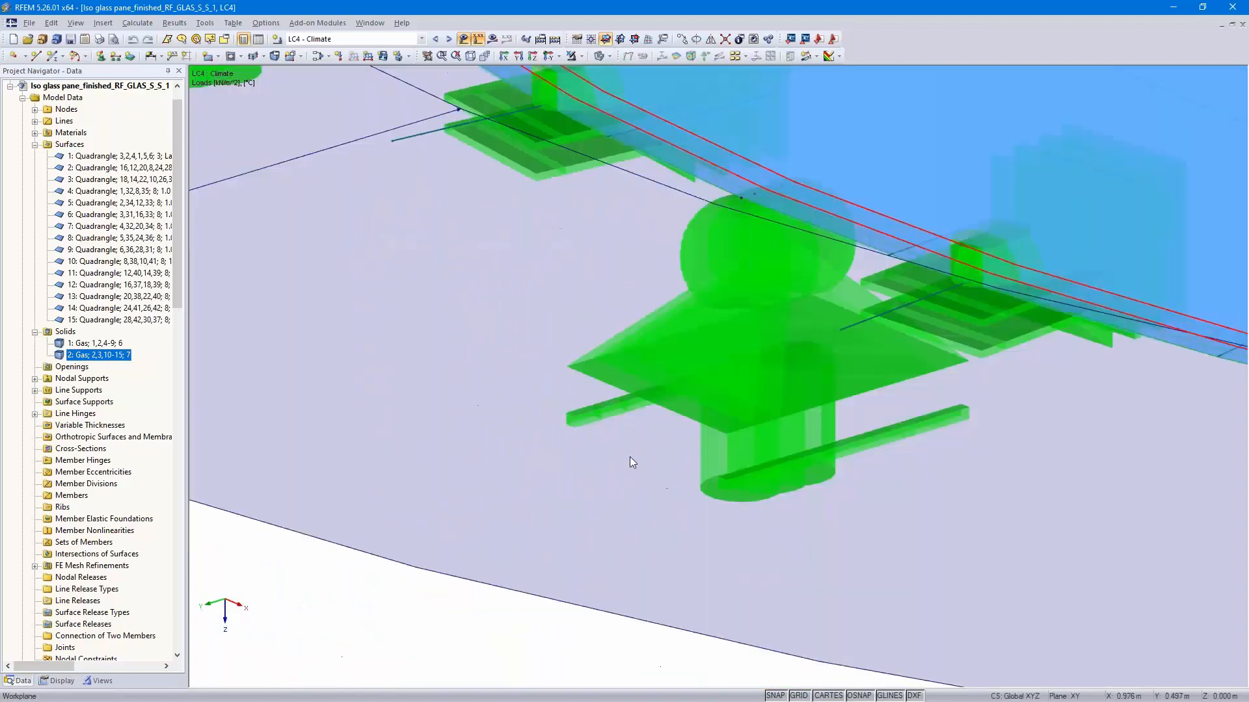
pyautogui.scroll(-10, 805, 334)
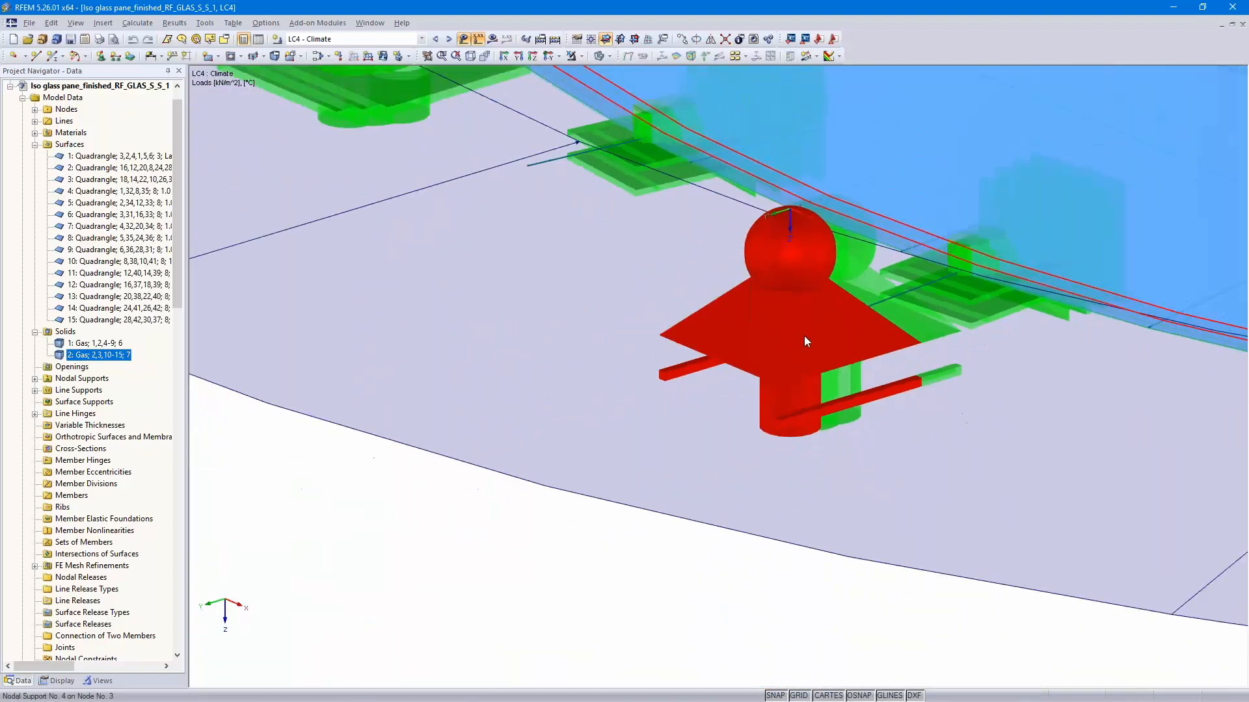
pyautogui.moveTo(722, 375); pyautogui.dragTo(633, 501, button='middle')
pyautogui.scroll(-1, 633, 502)
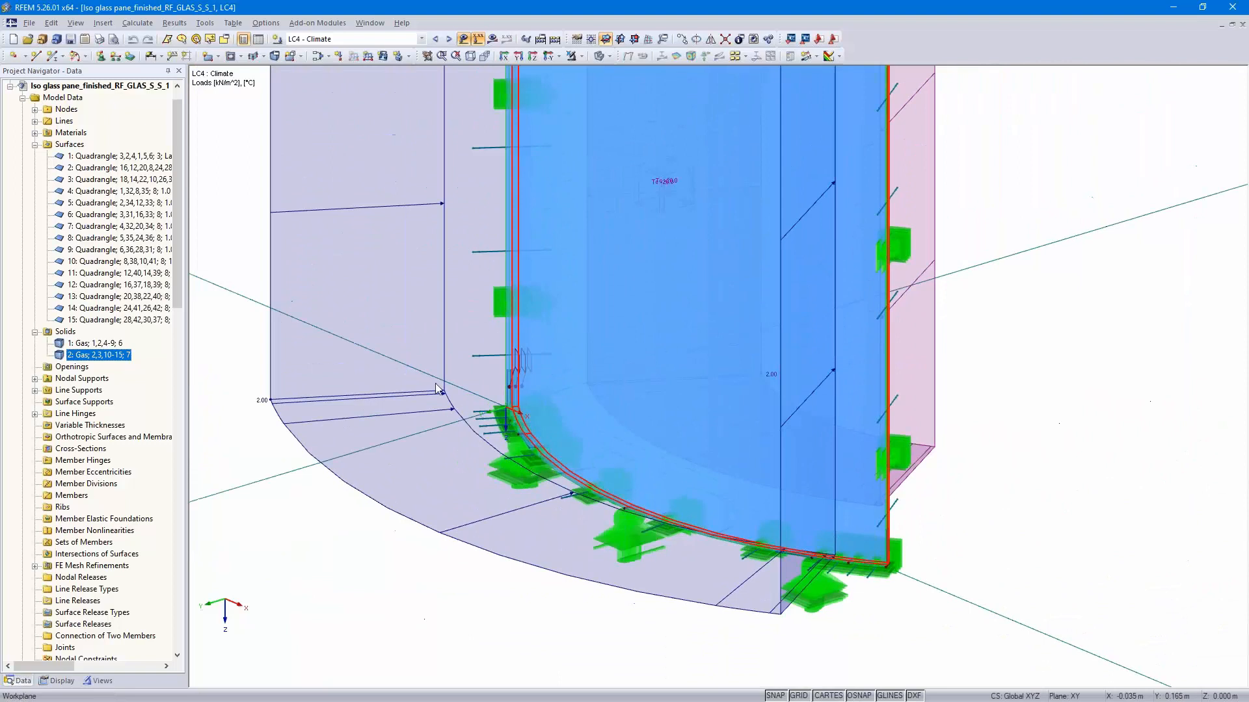
pyautogui.moveTo(492, 355)
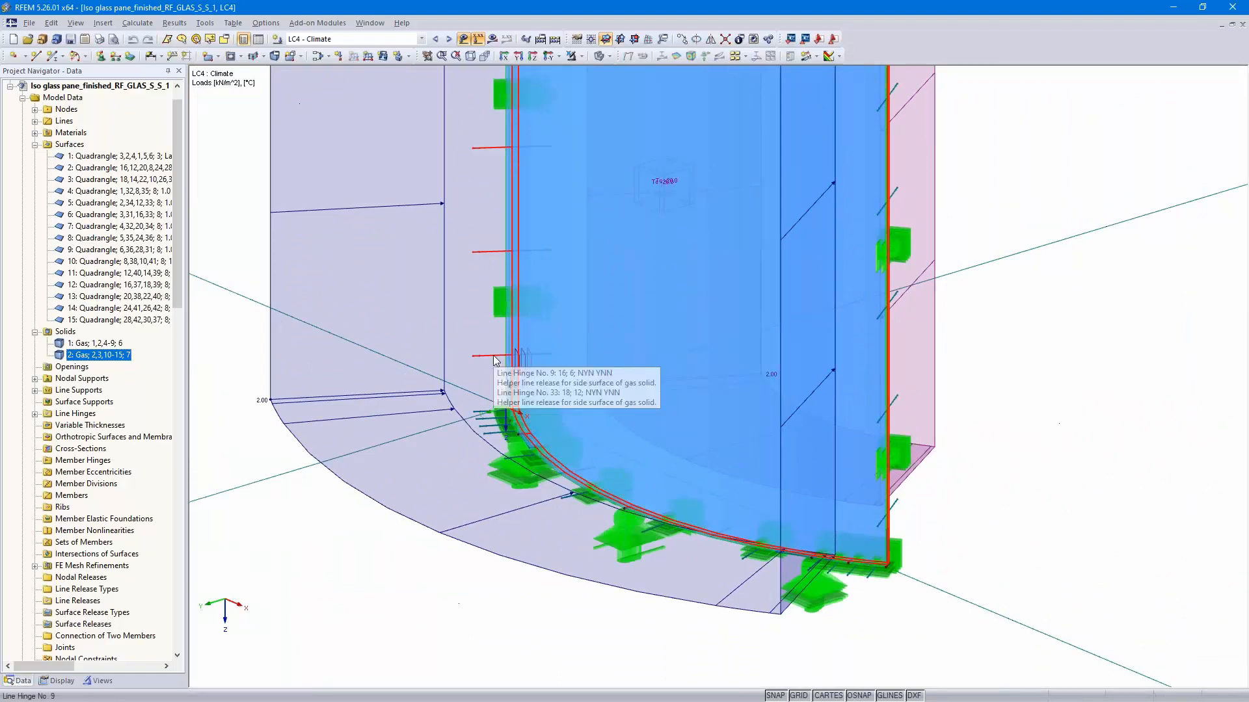
pyautogui.scroll(-5, 493, 355)
pyautogui.scroll(1, 524, 455)
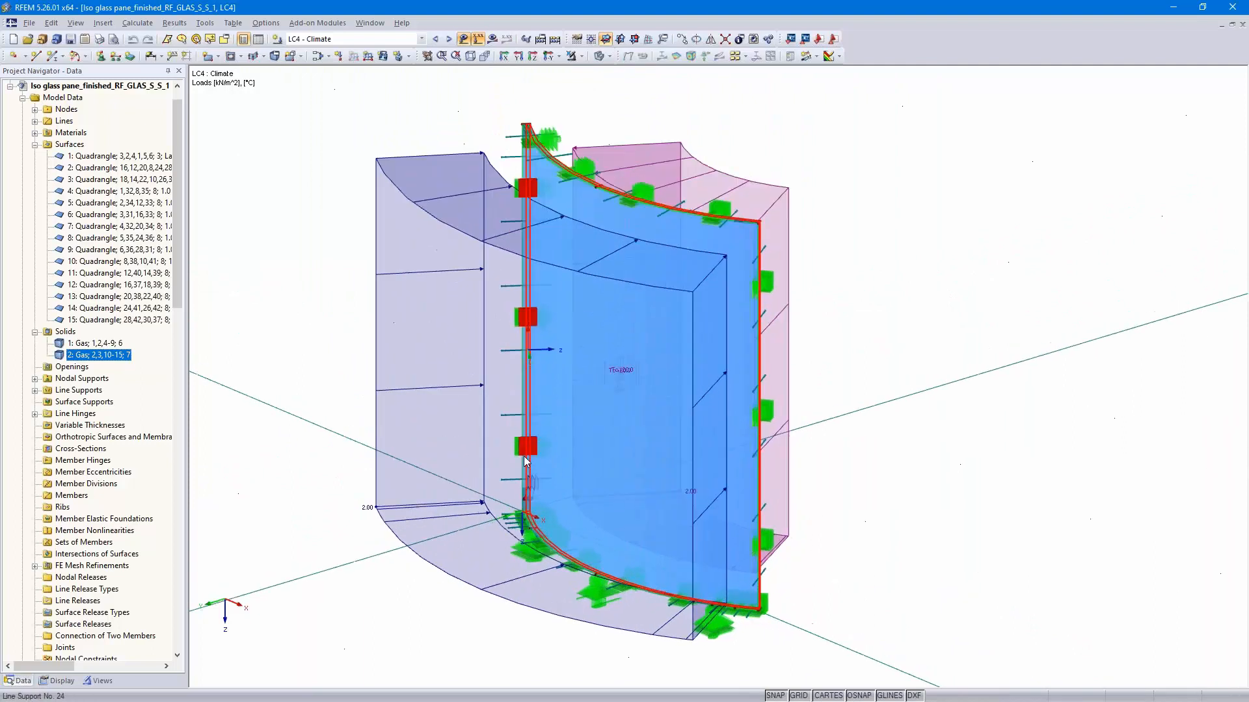
# Review the loads of LC3 - Height difference and the solid's FE mesh refinement, and return to the loads of LC4 - Climate
pyautogui.click(435, 39)
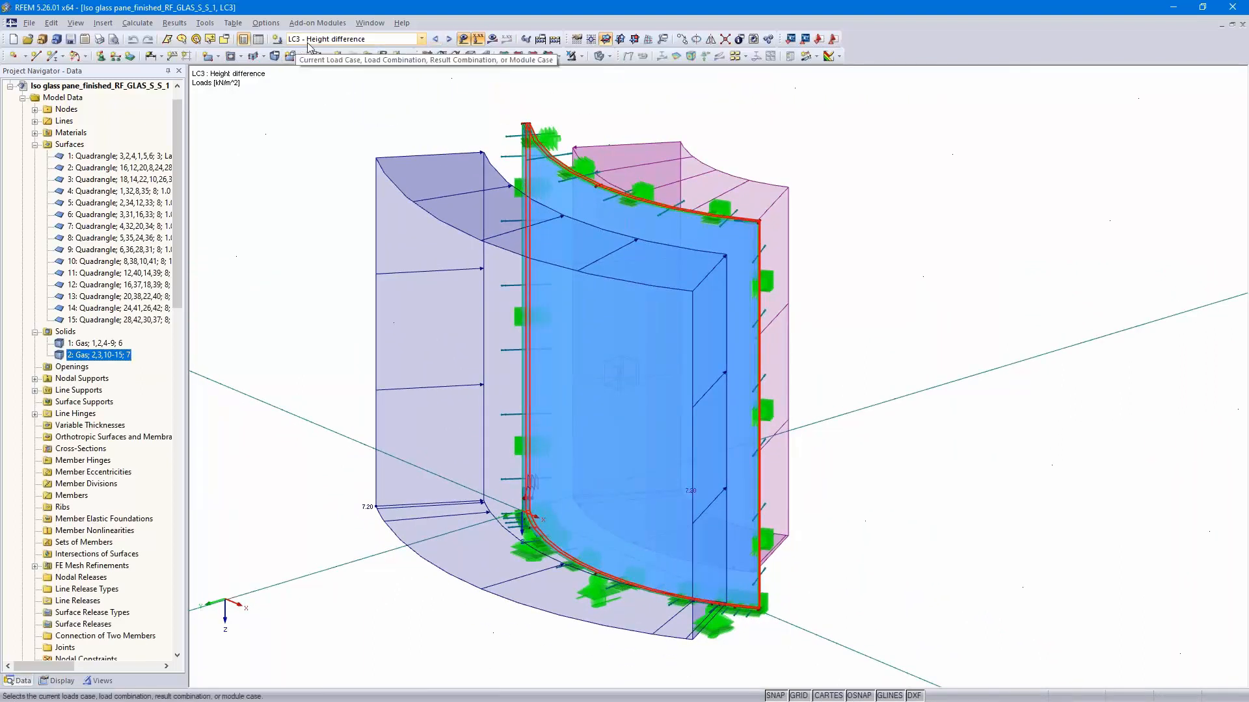
pyautogui.click(368, 56)
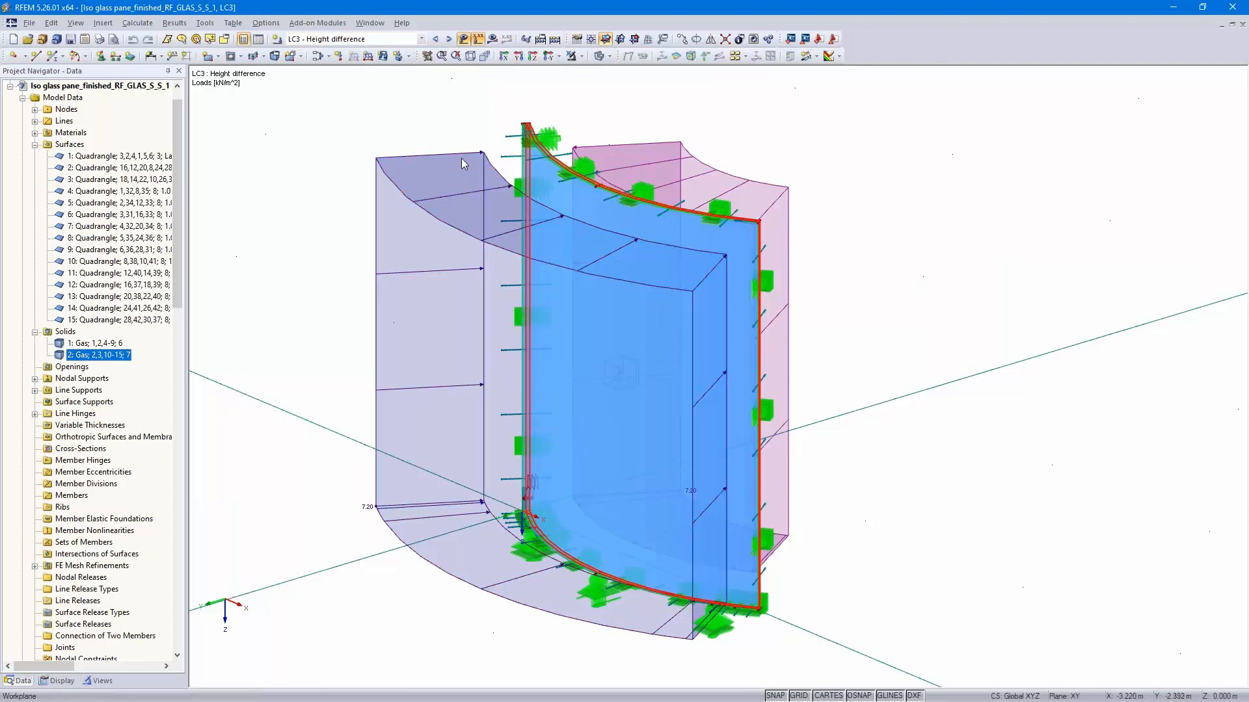
pyautogui.moveTo(466, 157)
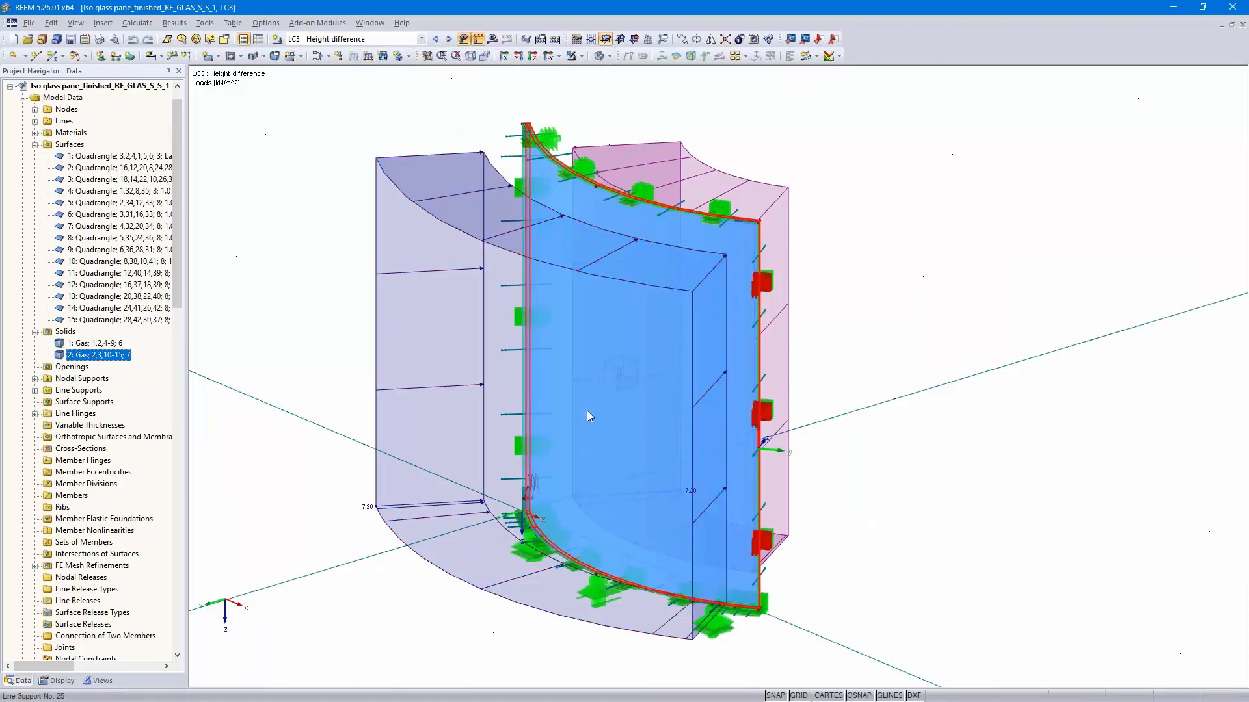
pyautogui.moveTo(618, 372)
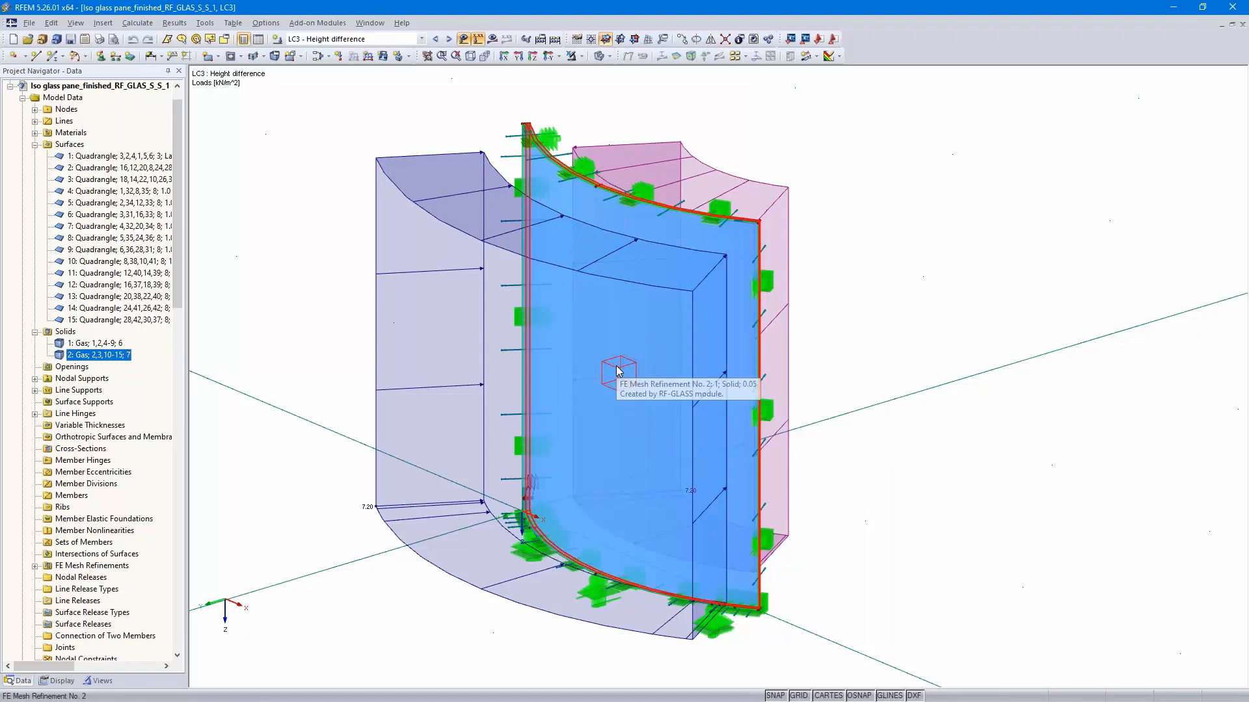
pyautogui.click(449, 39)
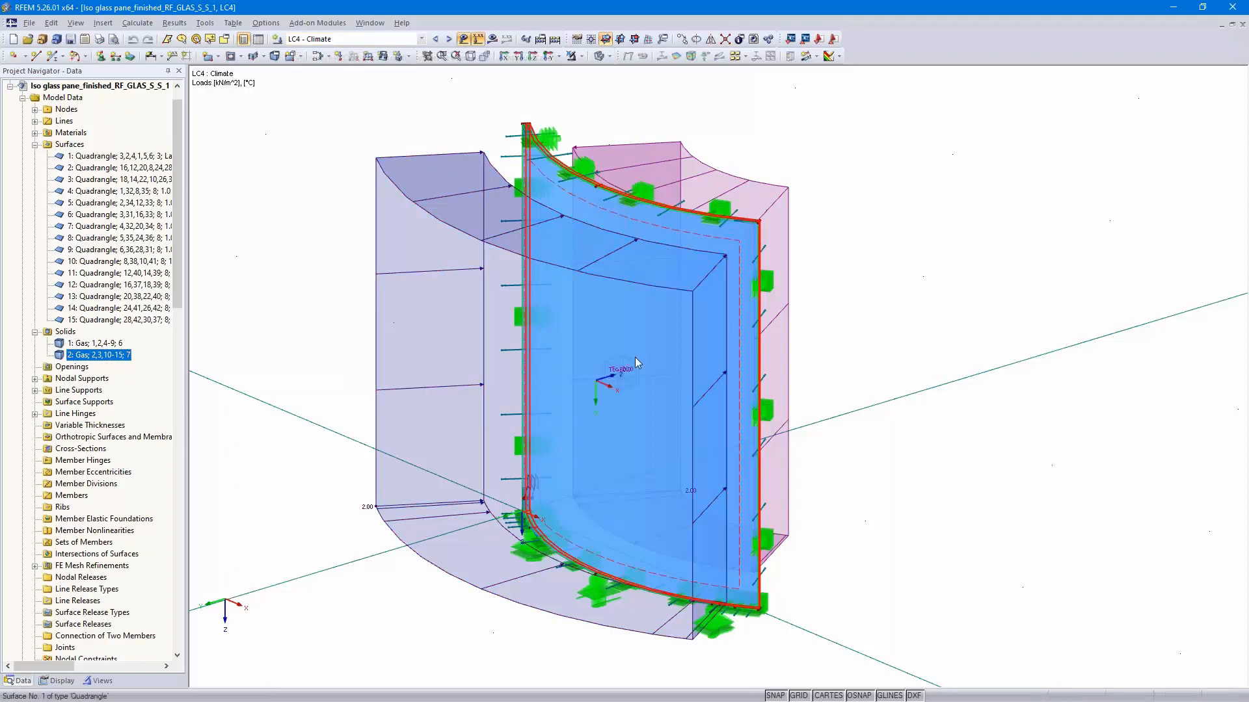
pyautogui.moveTo(623, 373)
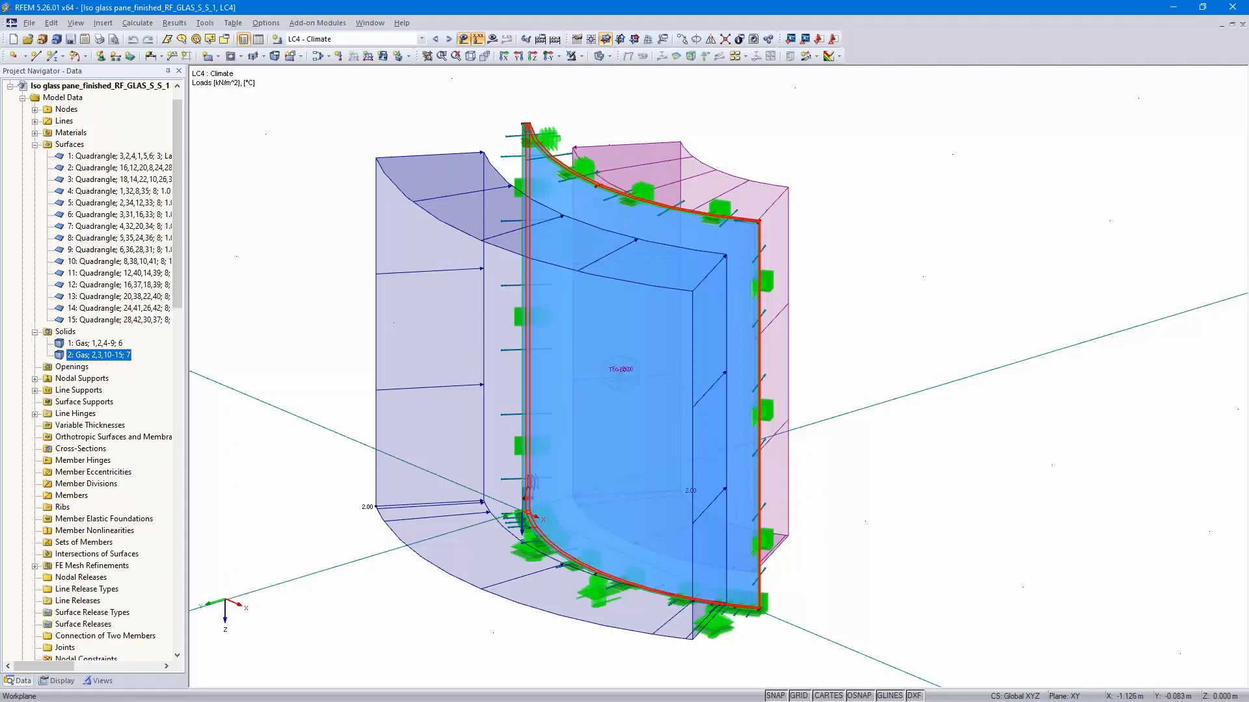
pyautogui.hotkey('alt', 'Tab')
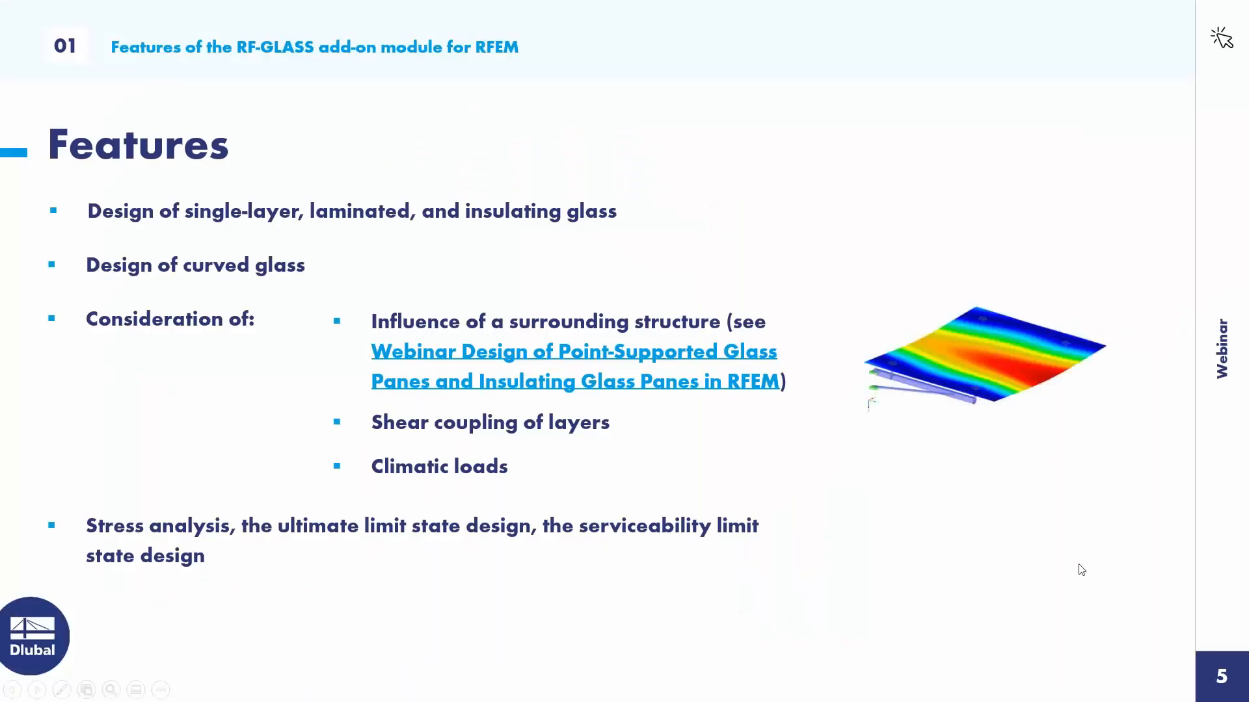
pyautogui.click(1070, 530)
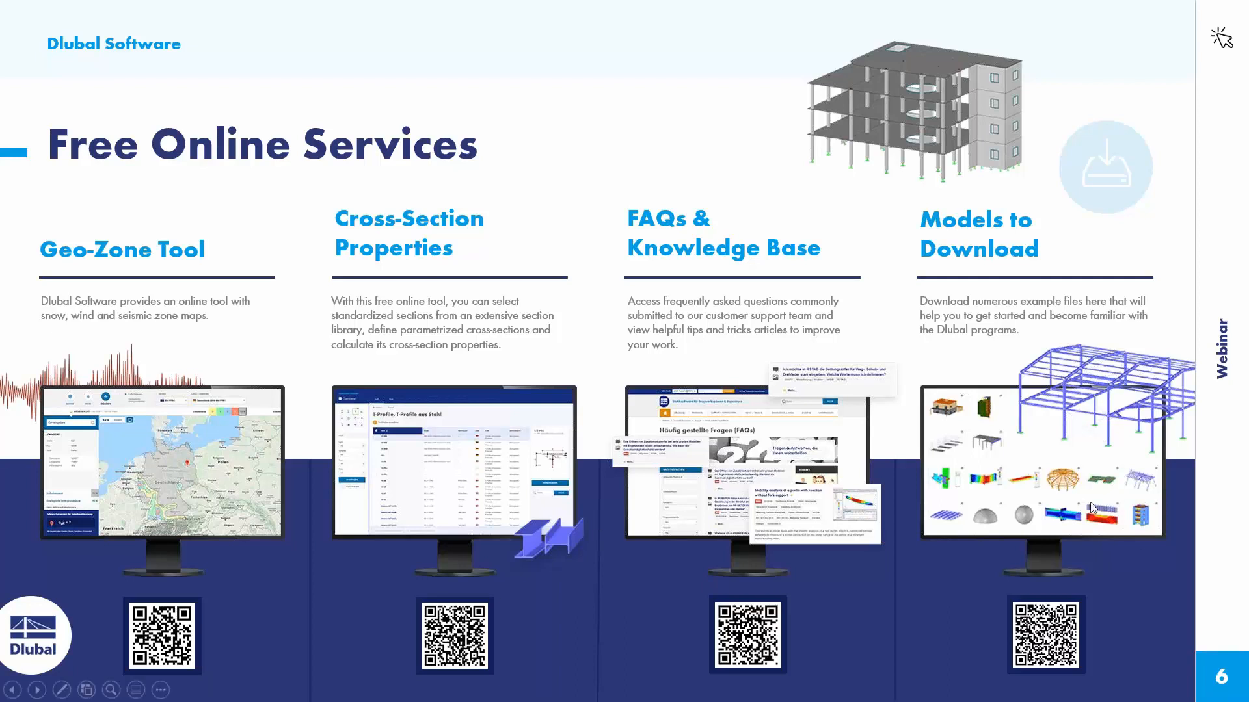
pyautogui.click(1174, 513)
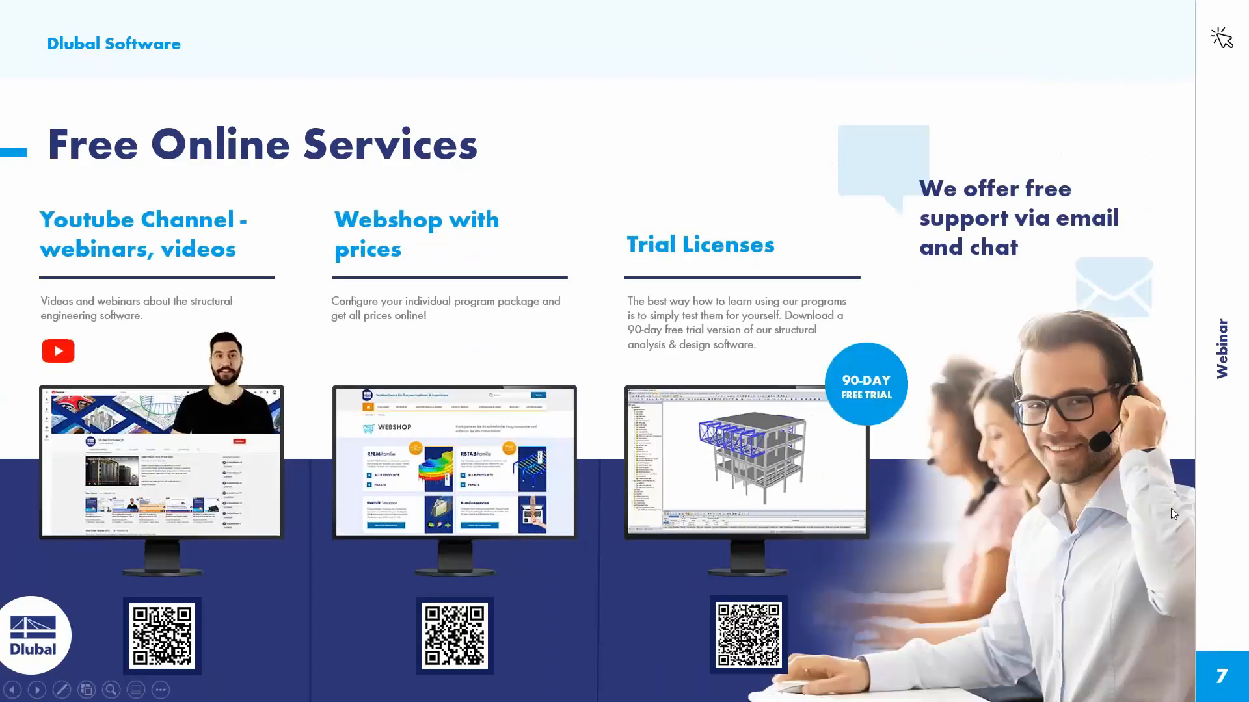